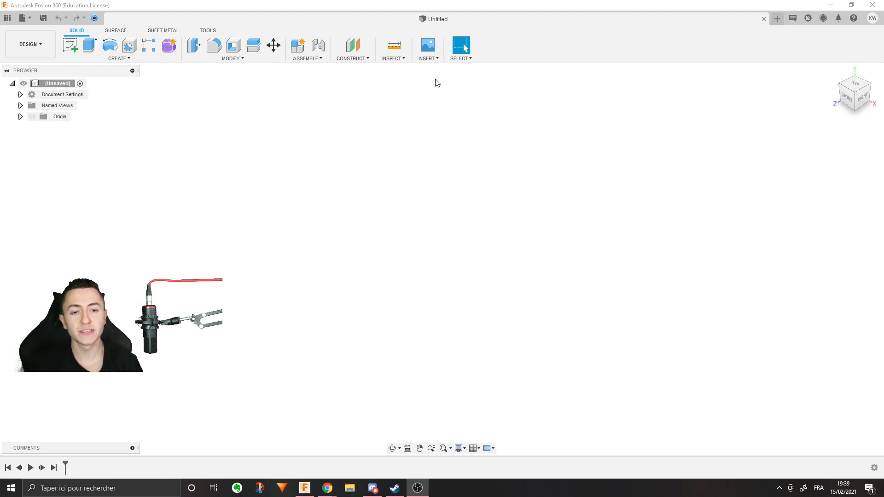
Step: Insert the image schema-P215D18HAU from the computer as a canvas on the XY plane and view it from the front
left_click(429, 58)
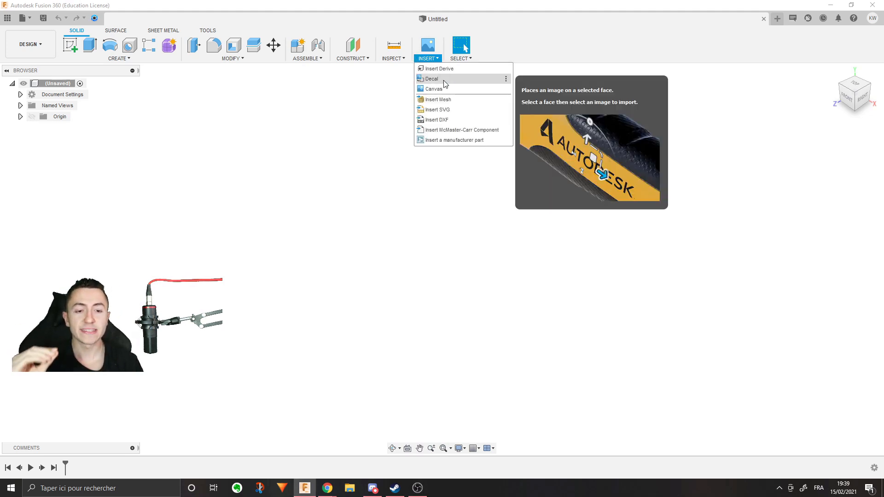
left_click(260, 230)
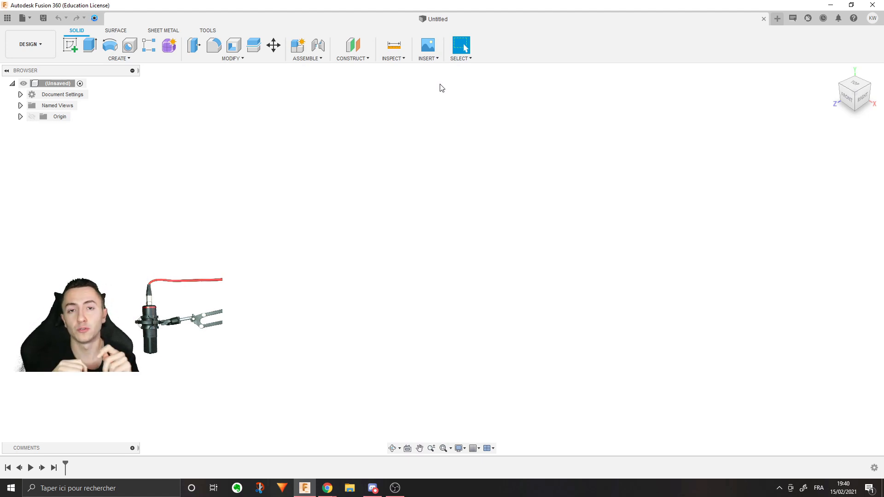
left_click(425, 59)
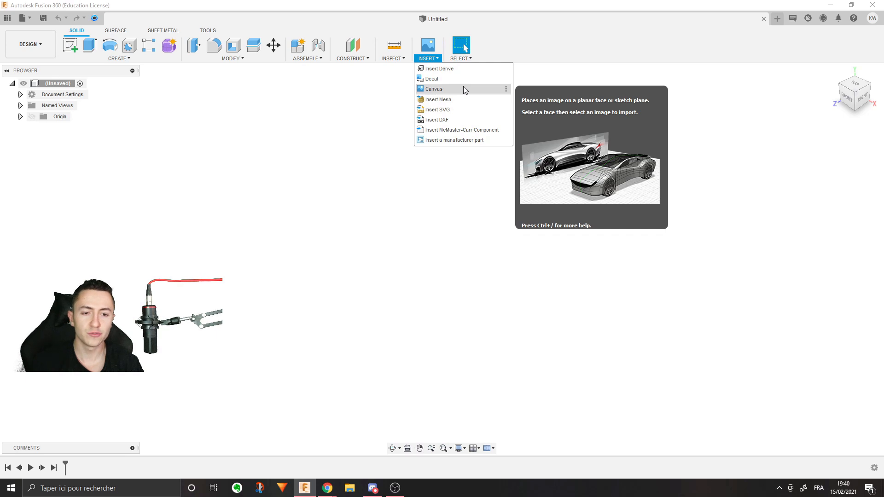
left_click(464, 90)
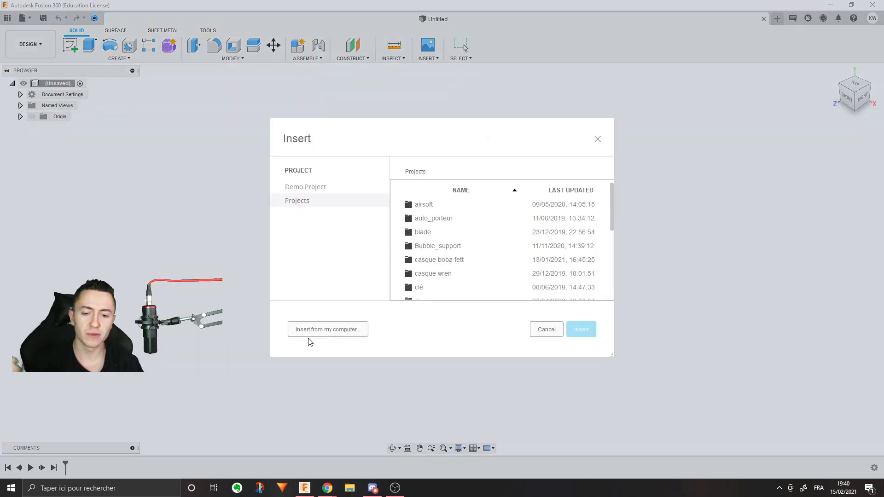
left_click(344, 332)
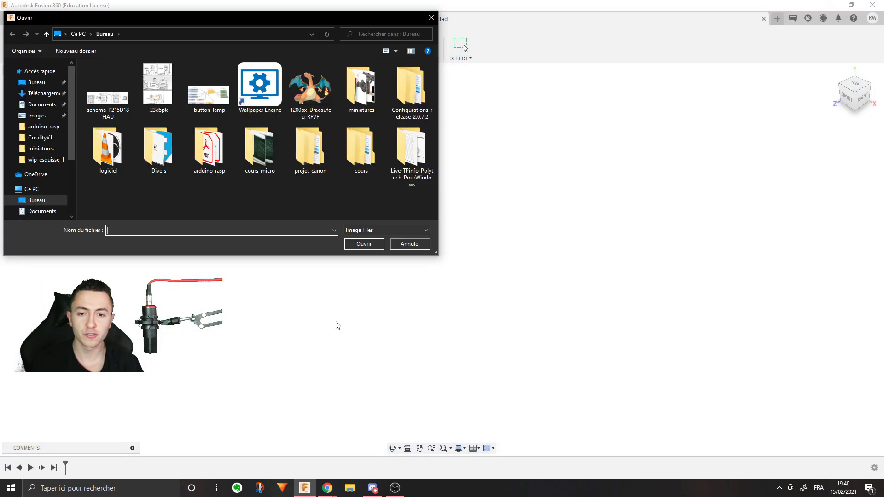
left_click(118, 101)
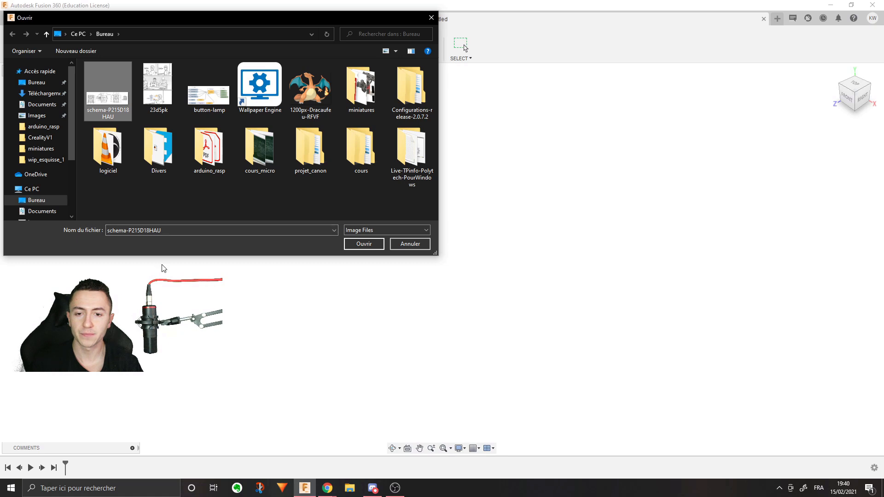
left_click(364, 244)
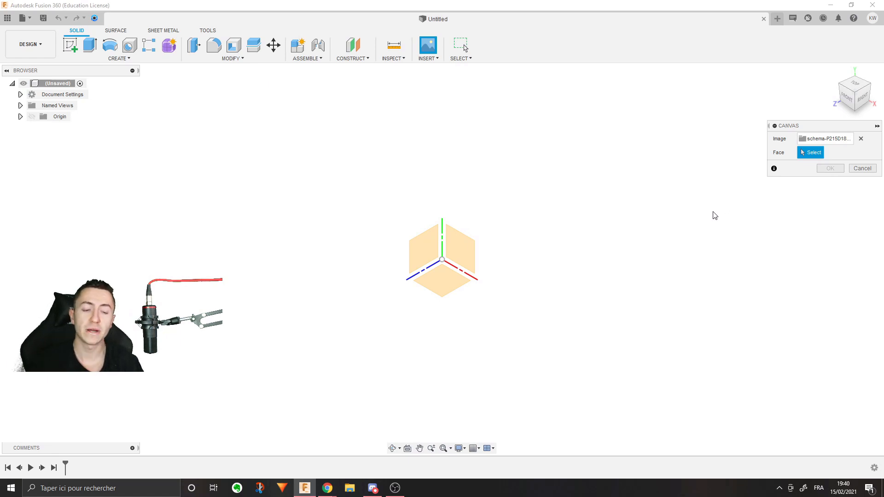
left_click(466, 257)
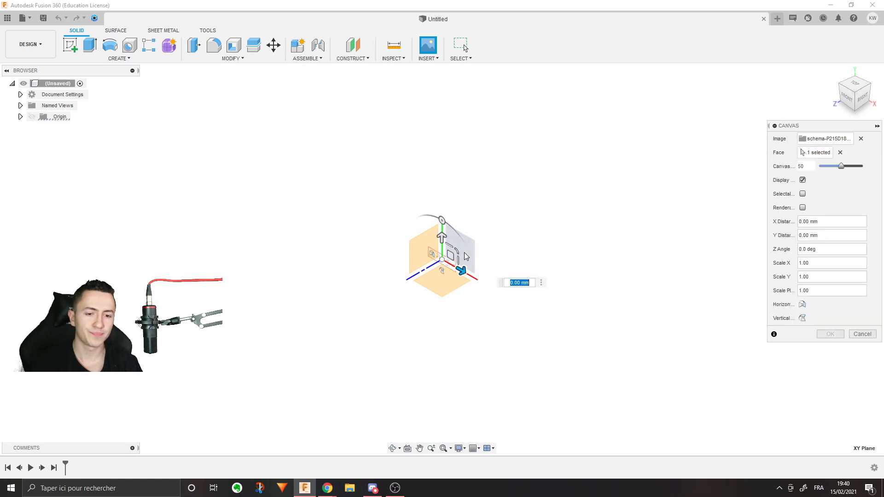
left_click(850, 98)
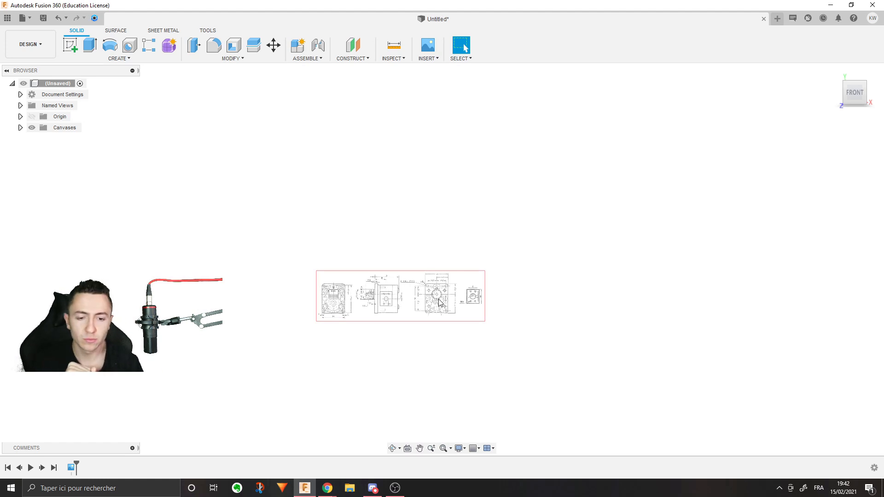
Step: Roll the design history back to before the canvas and start a sketch on the XY plane
scroll(437, 300, "up", 2)
scroll(374, 350, "down", 2)
middle_click_drag(375, 348, 355, 363)
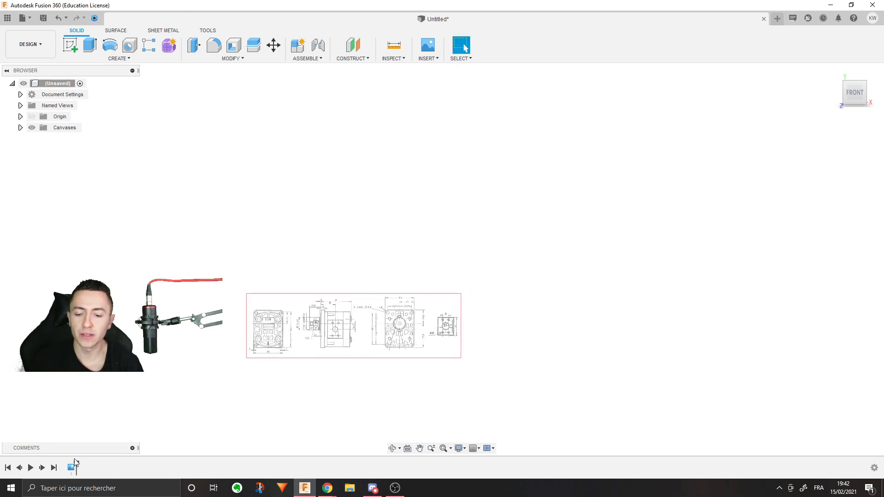
left_click_drag(75, 464, 64, 468)
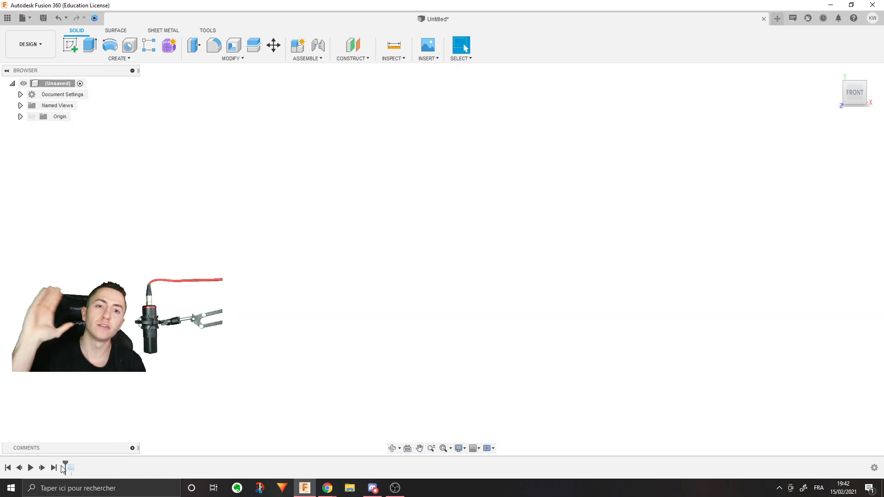
left_click(70, 44)
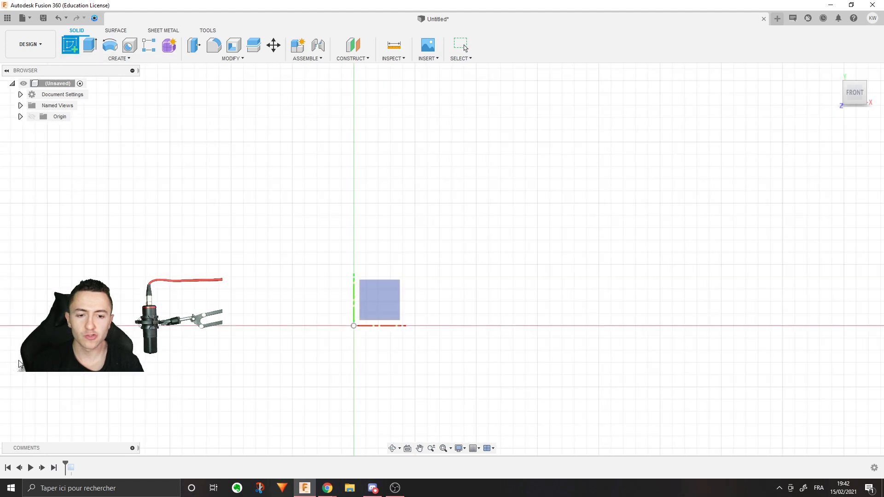
left_click(389, 299)
Step: Draw a vertical line about 17 mm long upward from the origin and convert it to construction
left_click(64, 45)
left_click(411, 288)
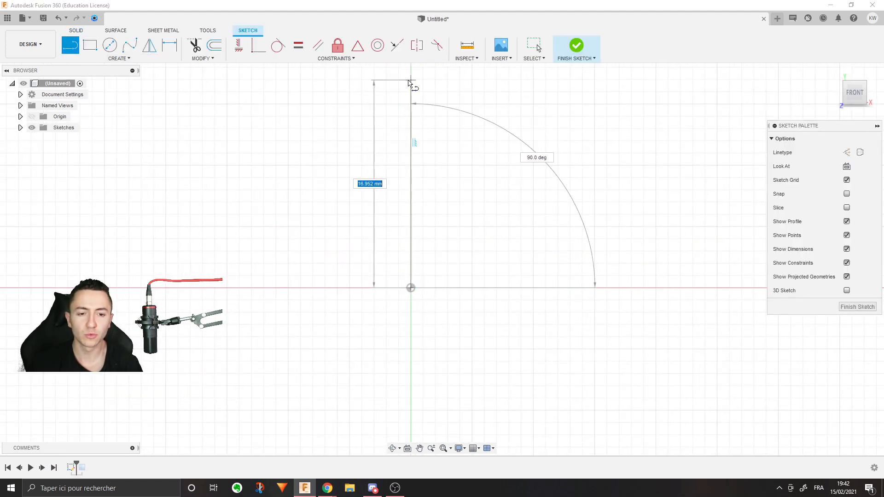
left_click(409, 82)
key("Escape")
left_click(410, 120)
left_click(846, 153)
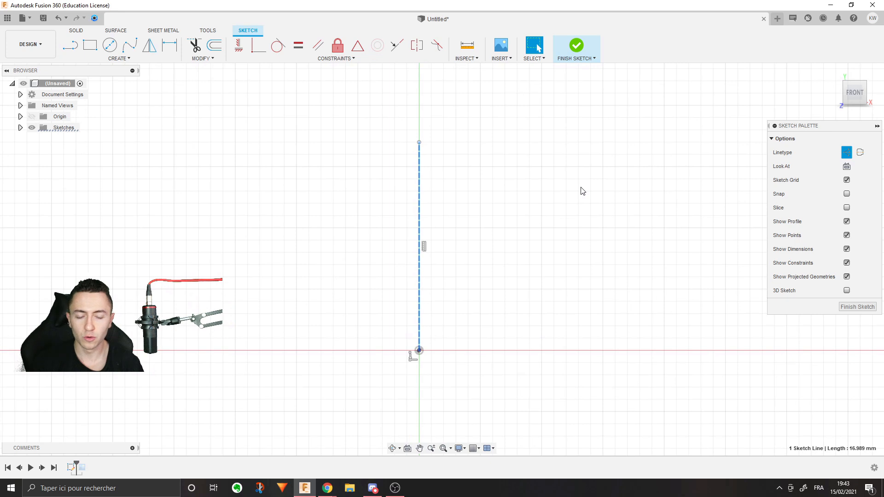
Step: Open the schema-P215D18HAU image from the recent files and check the overall height dimension of the leftmost view
left_click(349, 488)
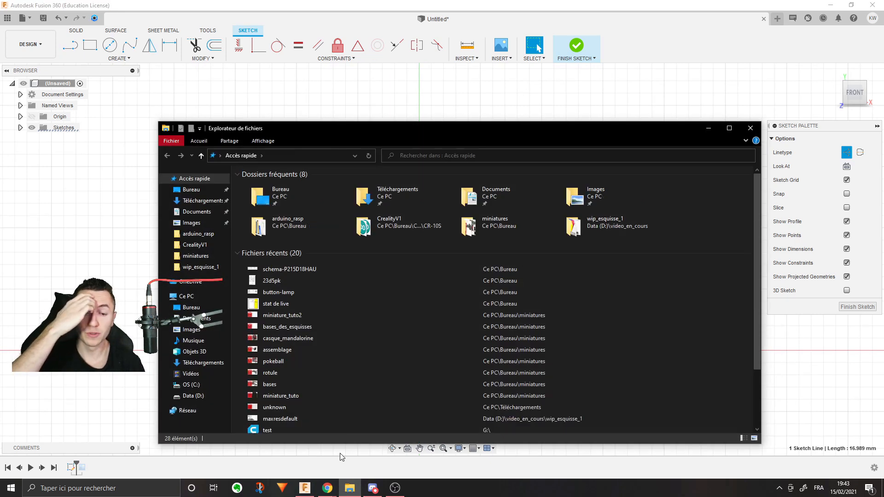
double_click(334, 270)
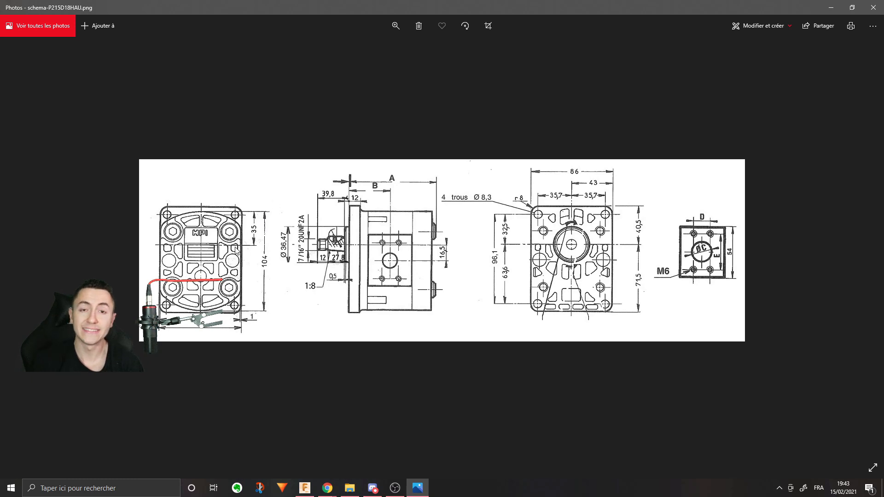
left_click(877, 11)
Step: Dimension the vertical construction line to 104 mm and finish the sketch
left_click(419, 198)
left_click(489, 180)
type("104")
key("Return")
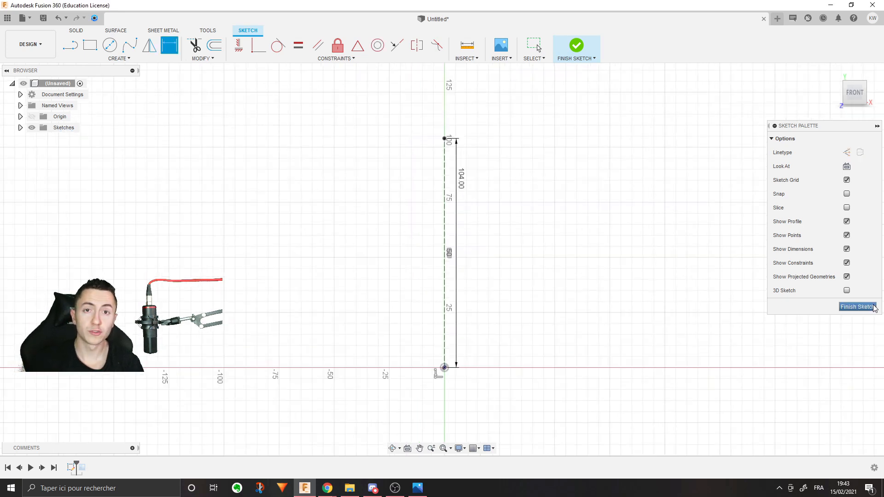
left_click(874, 308)
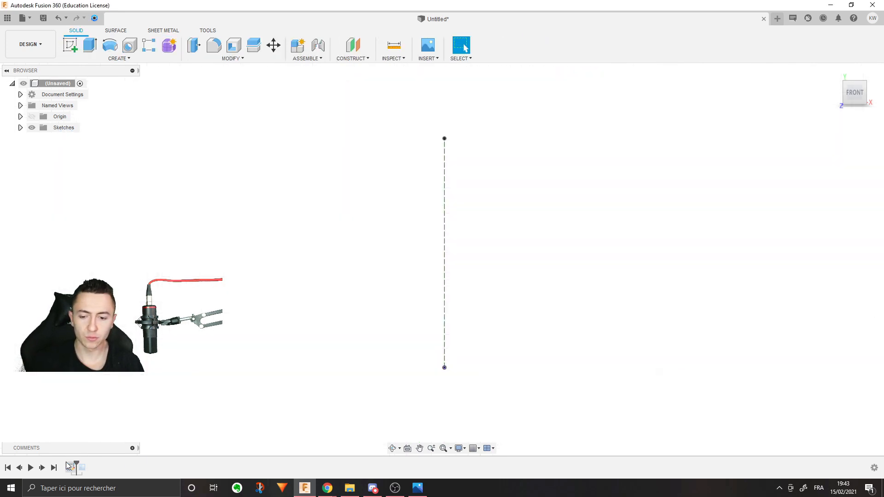
Step: Restore the canvas in the history and edit it, moving and scaling it so the leftmost view's height matches the construction line
left_click_drag(76, 464, 90, 466)
right_click(81, 468)
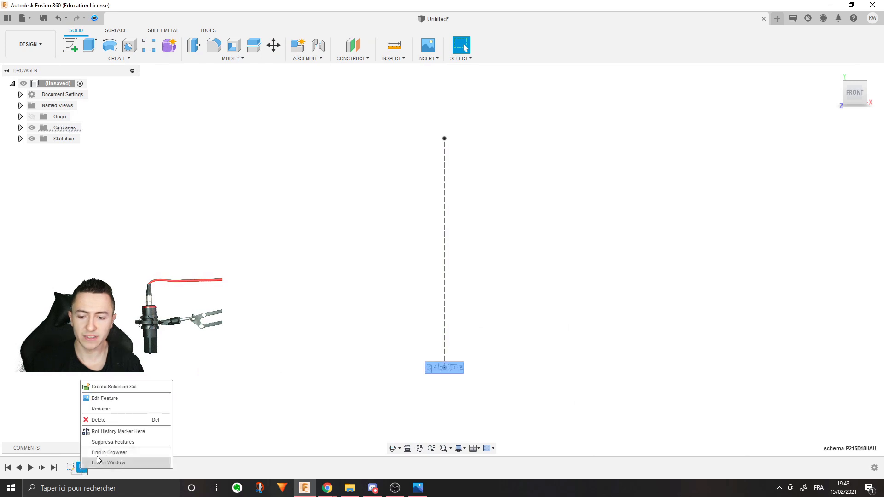
left_click(110, 401)
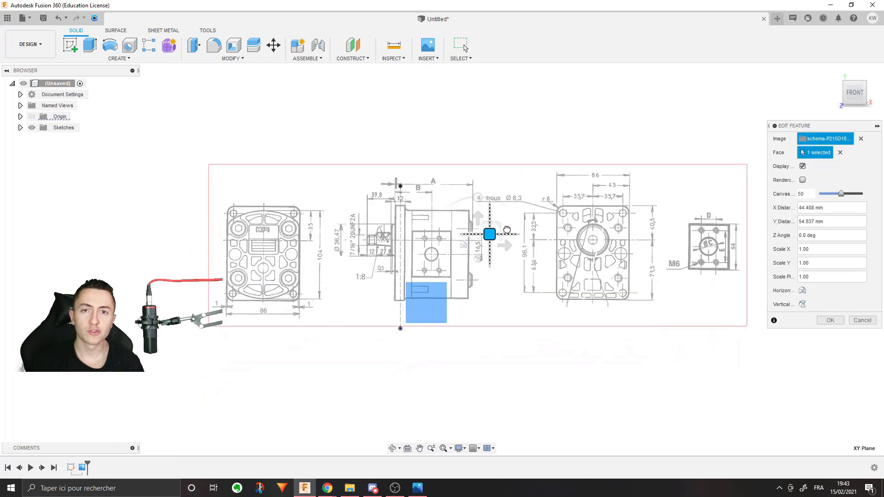
left_click_drag(494, 235, 633, 264)
middle_click_drag(567, 190, 558, 190)
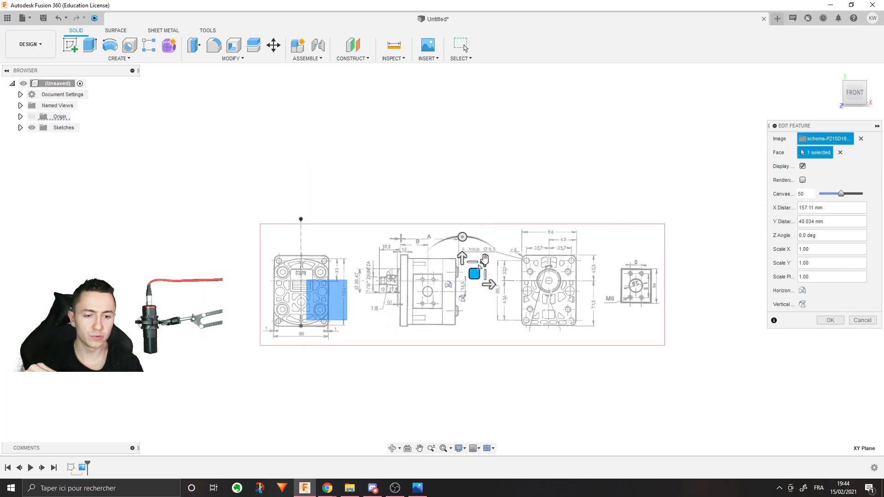
mouse_move(478, 267)
left_mouse_down()
mouse_move(529, 245)
mouse_move(537, 257)
left_mouse_up()
middle_click_drag(542, 250, 492, 257)
mouse_move(492, 258)
left_mouse_down()
mouse_move(452, 250)
mouse_move(492, 256)
mouse_move(494, 268)
left_mouse_up()
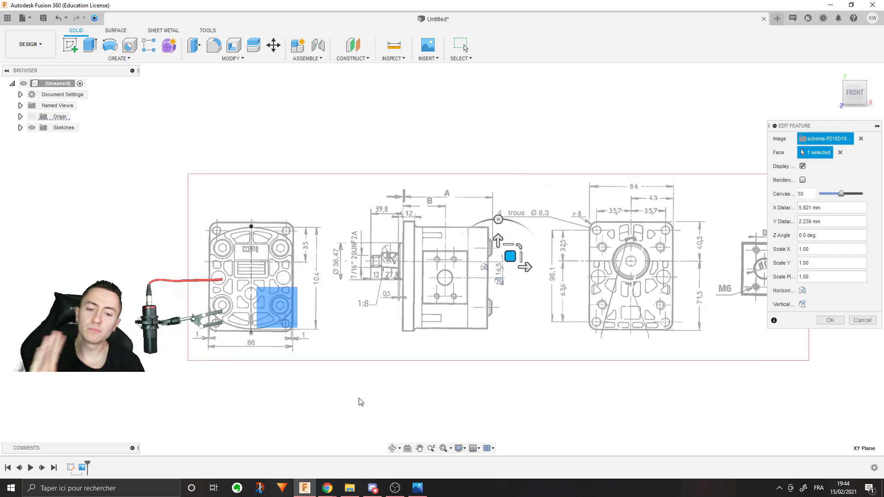
middle_click_drag(350, 395, 440, 370)
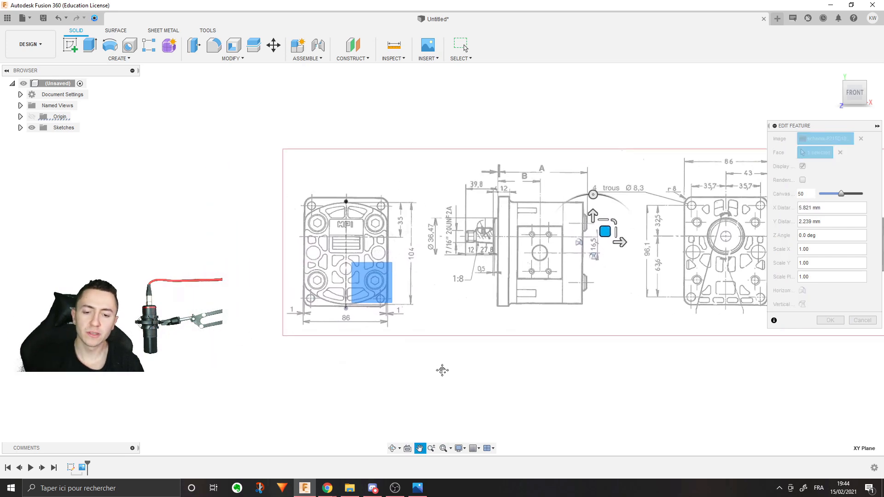
scroll(357, 175, "up", 2)
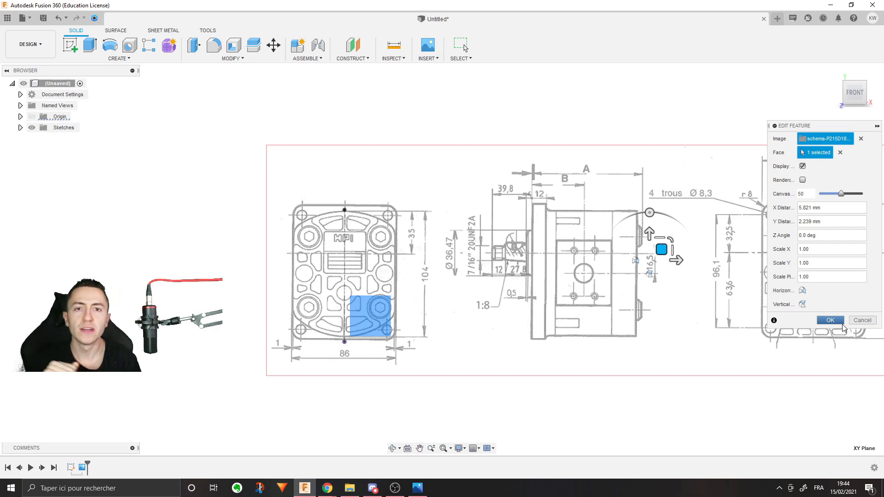
Step: Start a new sketch on the XY plane and draw a two-point rectangle roughly around the leftmost view's outline
middle_click_drag(405, 206, 493, 101)
scroll(441, 164, "up", 3)
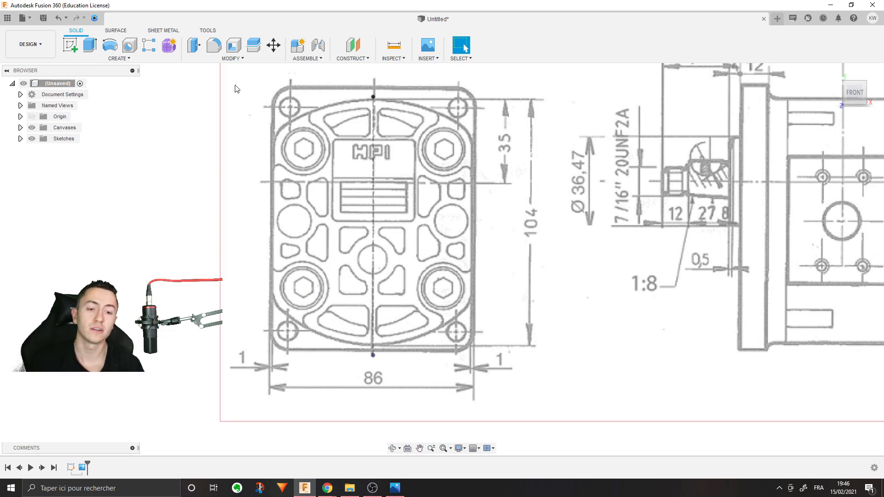
left_click(72, 44)
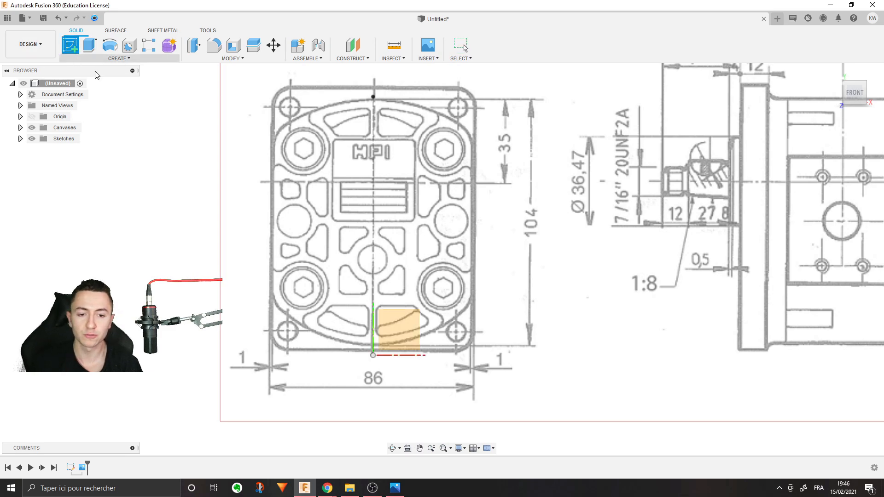
left_click(377, 307)
mouse_move(354, 275)
middle_mouse_down()
mouse_move(319, 310)
mouse_move(330, 351)
middle_mouse_up()
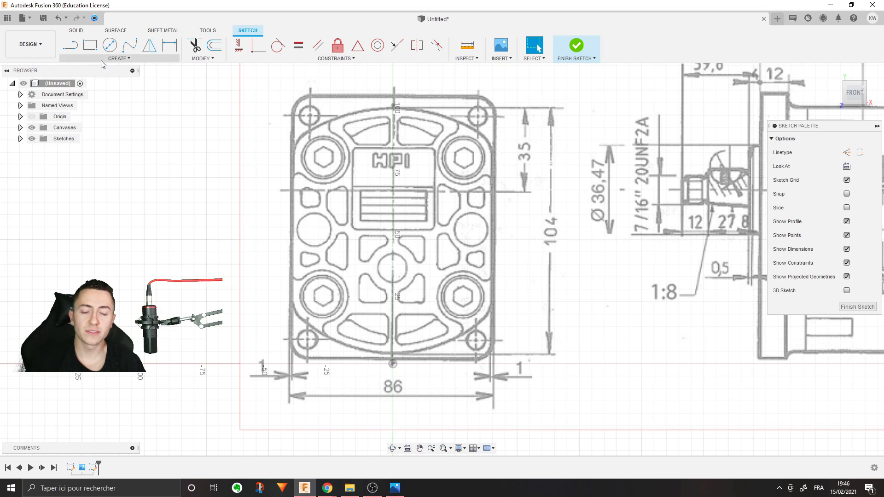
left_click(90, 44)
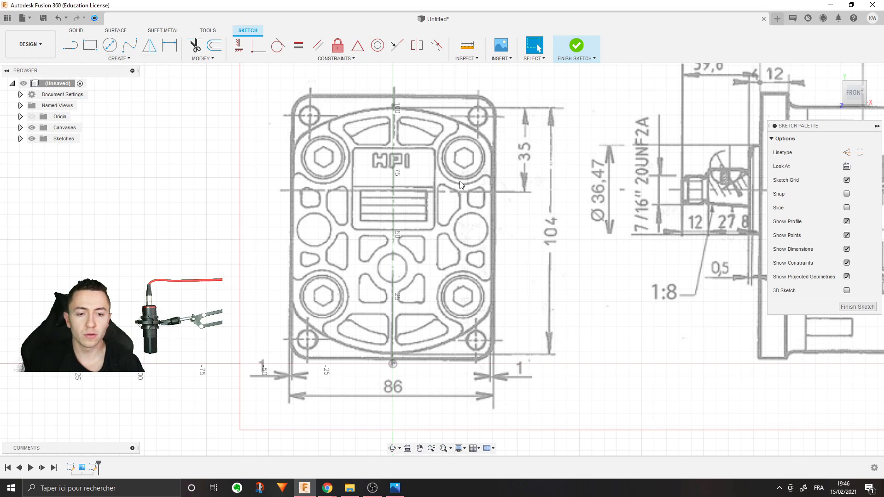
left_click(90, 45)
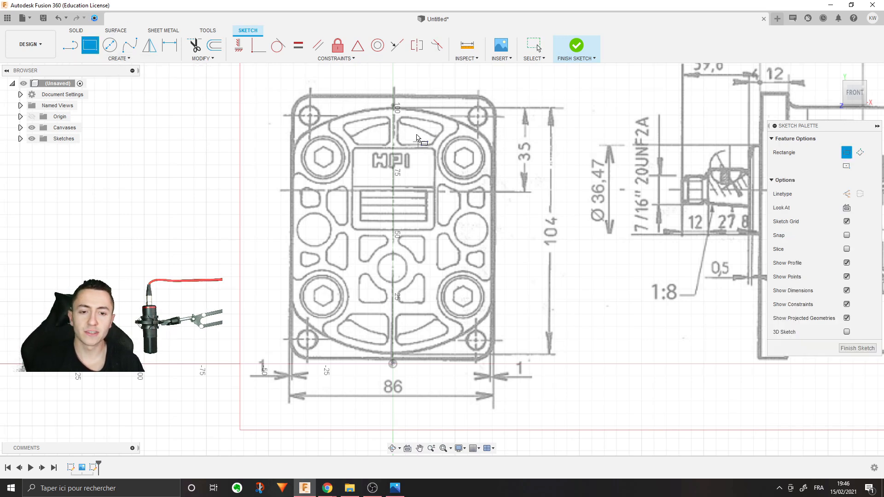
left_click(289, 76)
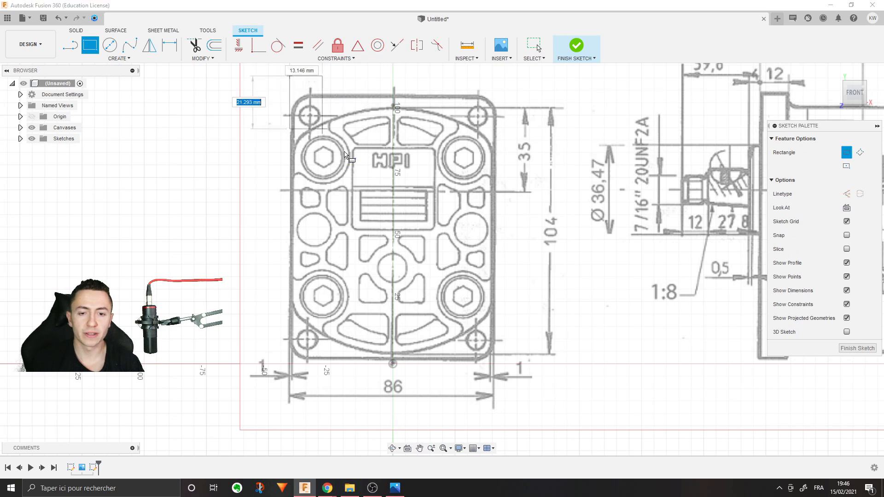
left_click(510, 353)
key("Escape")
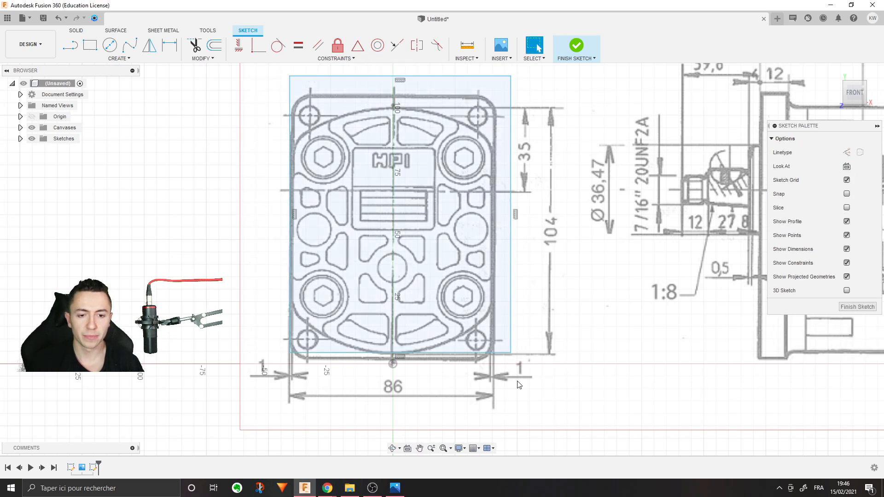
Step: Hide the canvas behind the rectangle sketch
left_click(31, 128)
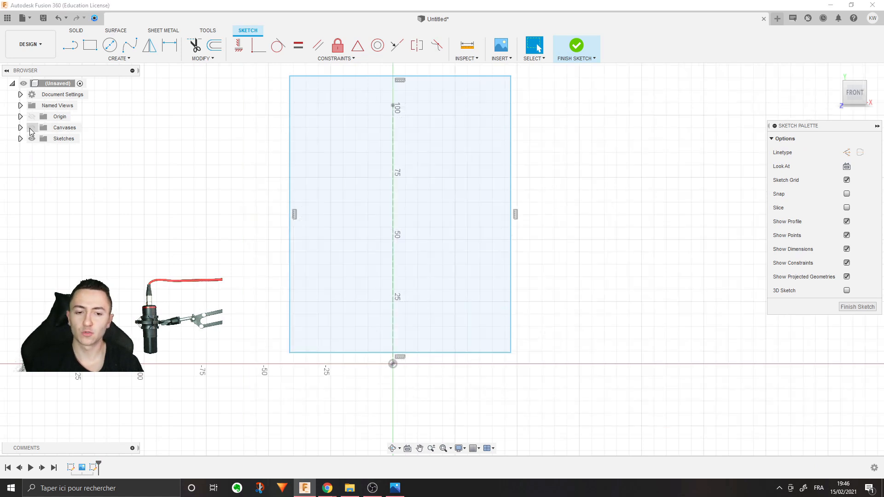
left_click(183, 218)
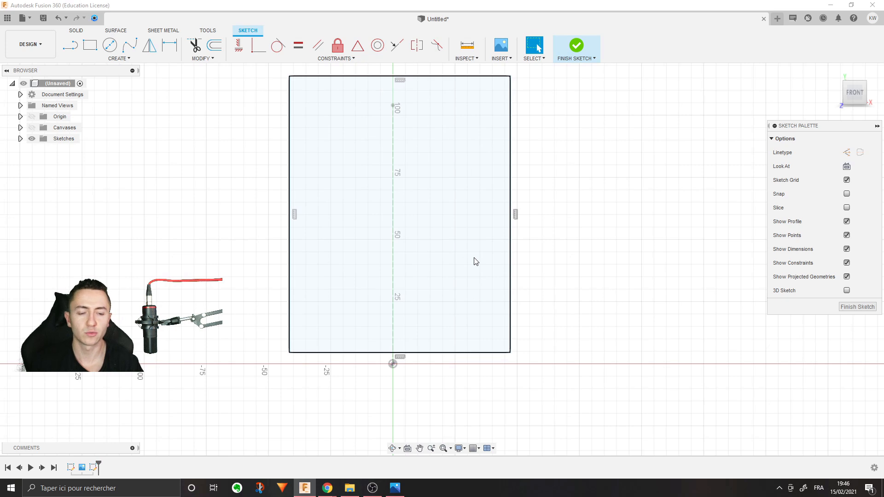
middle_click_drag(485, 256, 518, 269)
left_click(446, 191)
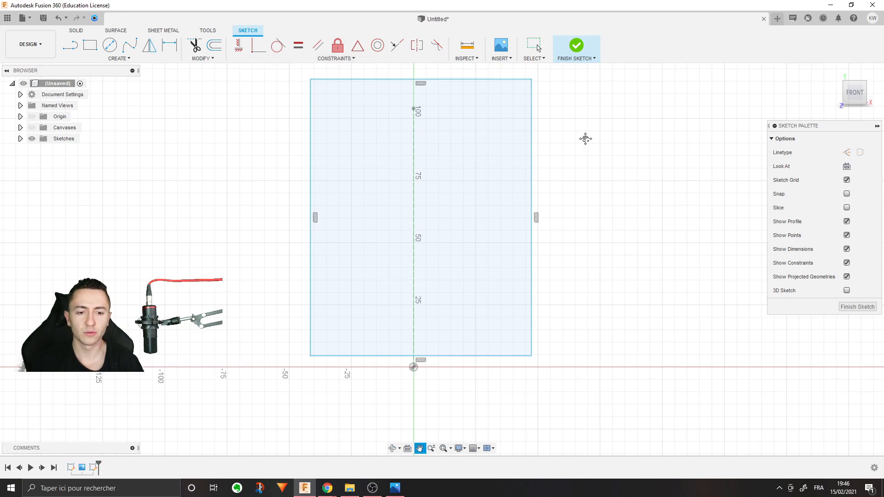
middle_click_drag(589, 143, 578, 125)
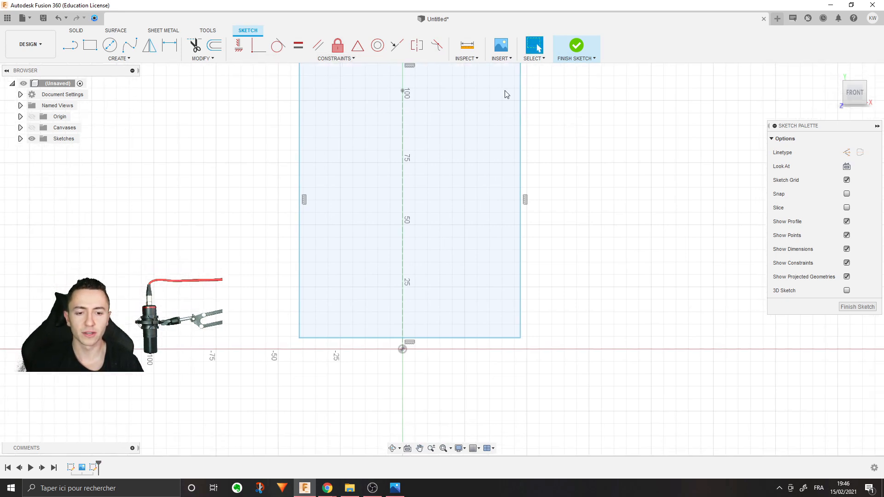
Step: Constrain the midpoint of the rectangle's bottom edge to the sketch origin
left_click(358, 46)
middle_click_drag(557, 168, 556, 182)
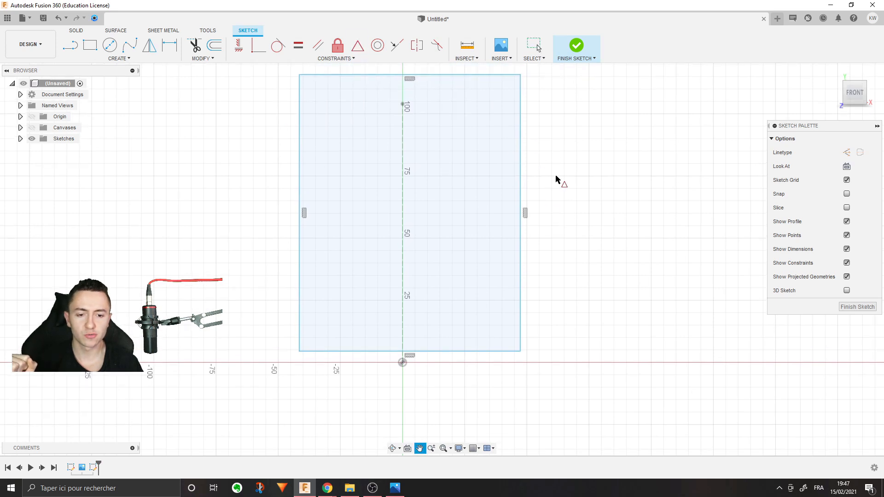
left_click(408, 353)
left_click(403, 363)
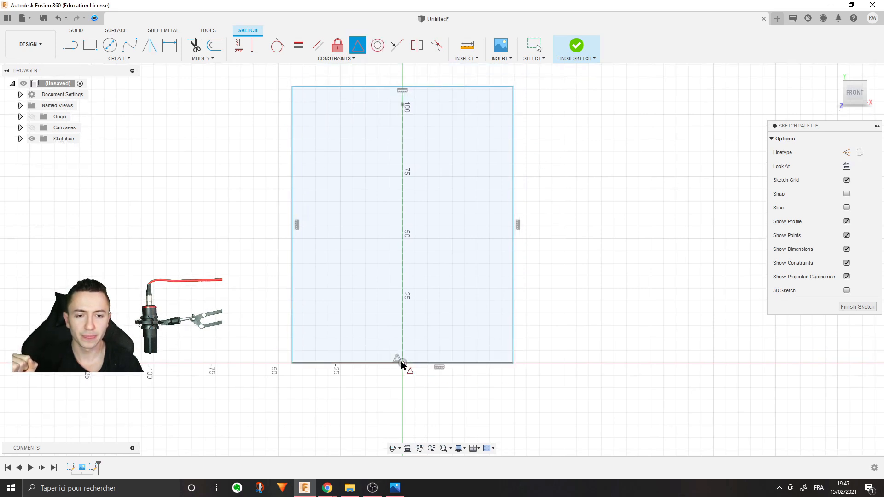
key("Escape")
Step: Move the rectangle's right edge outward so the rectangle widens symmetrically to about 99 mm
mouse_move(513, 143)
left_mouse_down()
mouse_move(549, 134)
mouse_move(478, 115)
mouse_move(542, 108)
mouse_move(527, 108)
left_mouse_up()
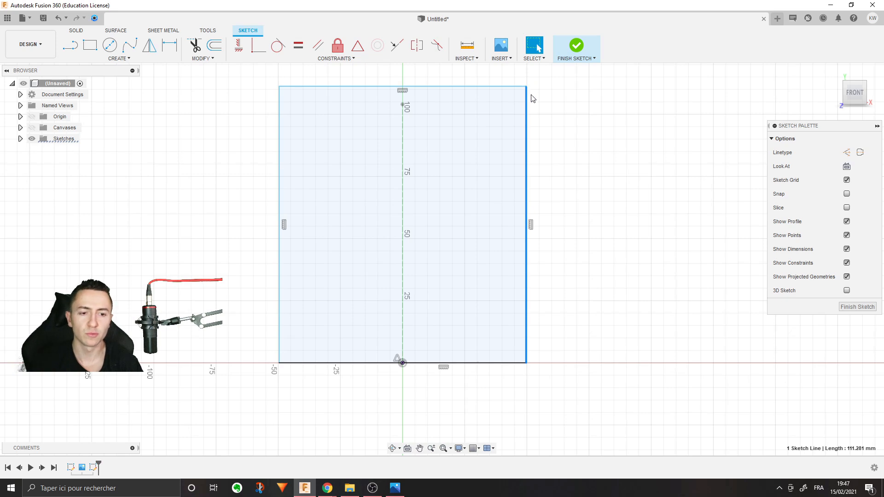
middle_click_drag(530, 103, 531, 123)
left_click(332, 414)
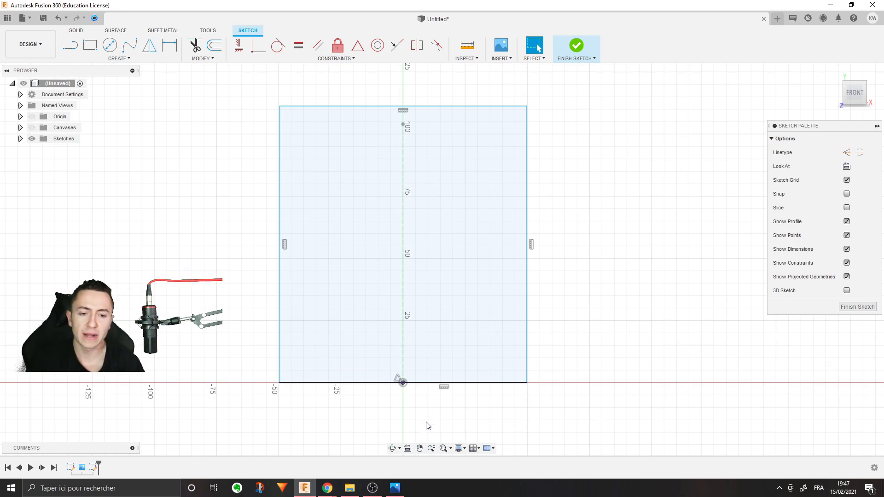
Step: Show the canvas to read the width dimension under the leftmost view, and hide it again
middle_click_drag(427, 426, 421, 349)
left_click(32, 127)
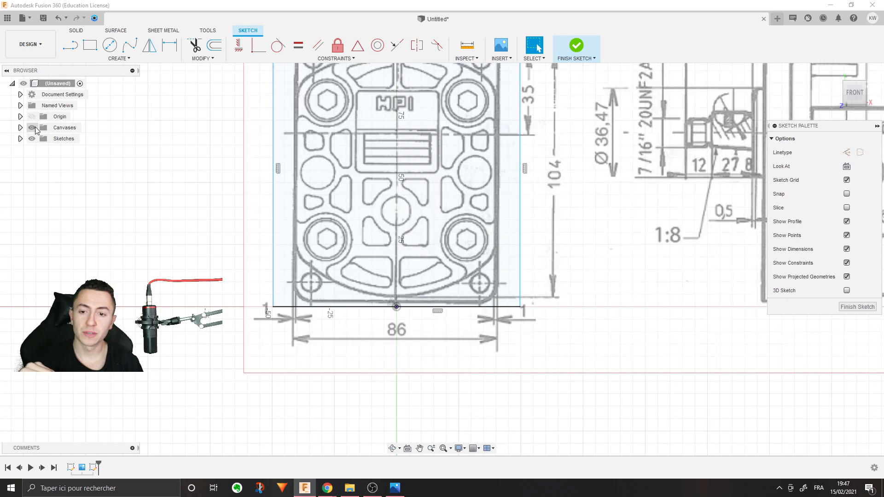
left_click(297, 289)
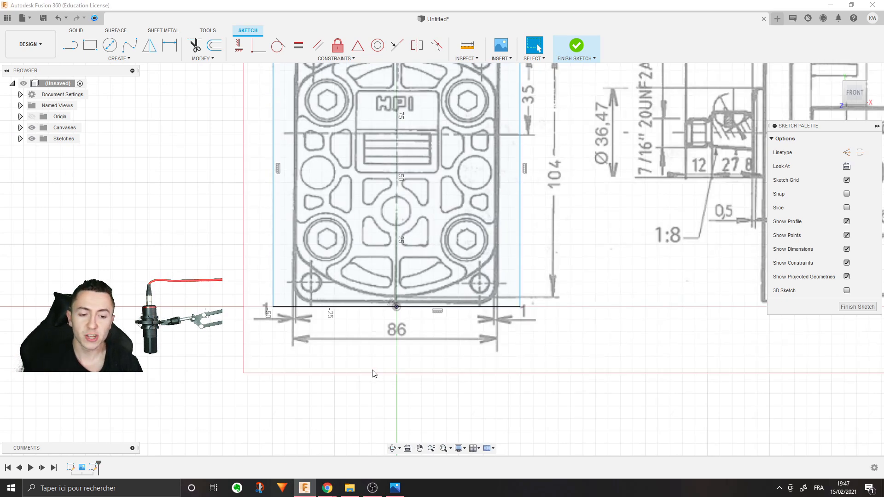
left_click(32, 128)
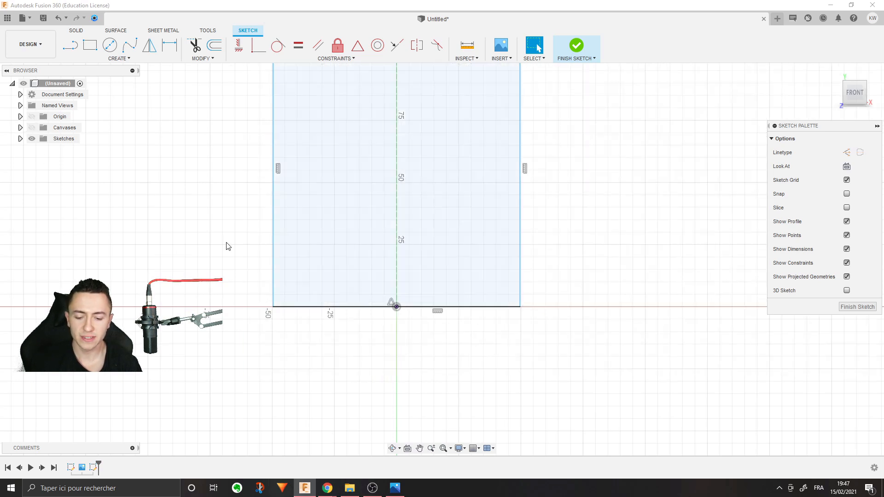
Step: Dimension the rectangle's bottom edge to 86 mm, placing the dimension below it
key("d")
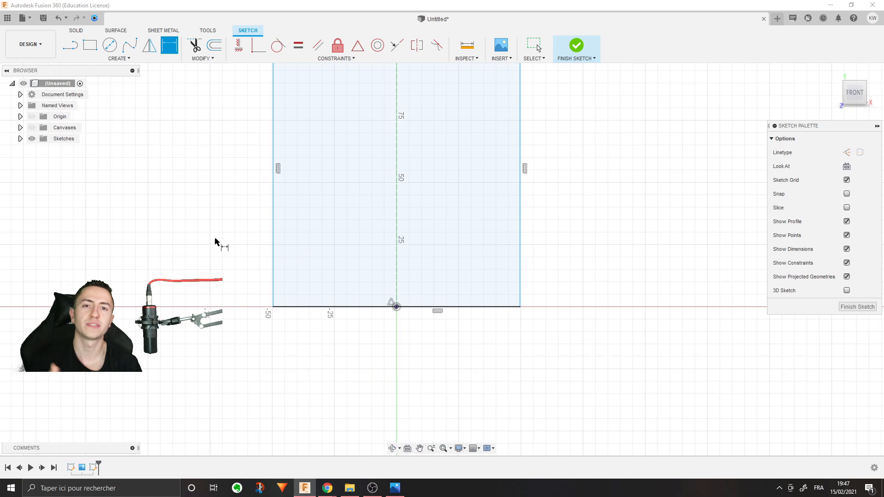
left_click(339, 307)
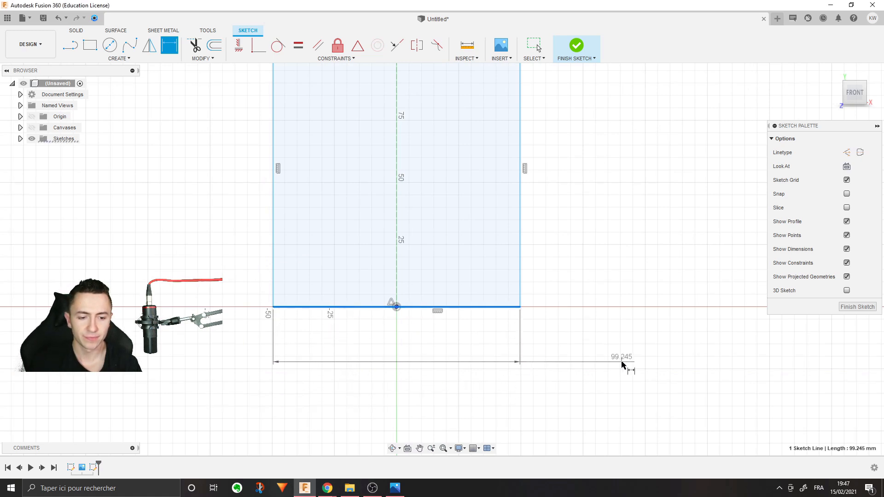
left_click(628, 364)
type("86")
key("Return")
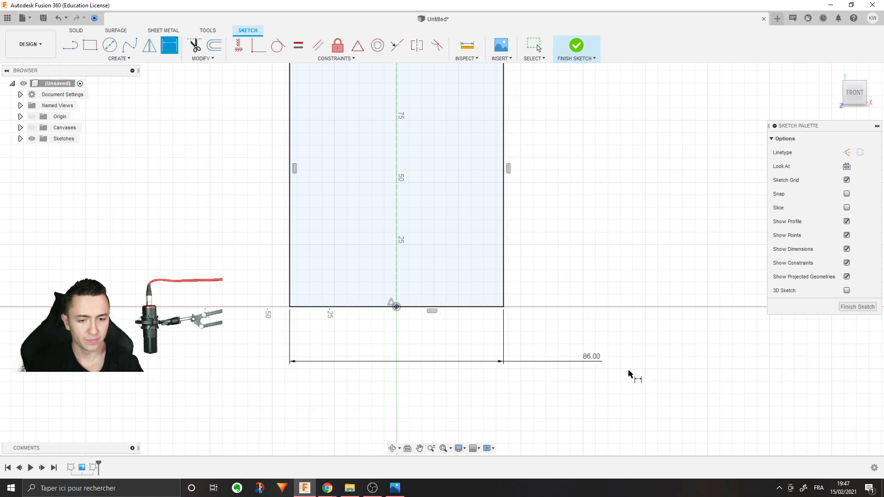
key("Escape")
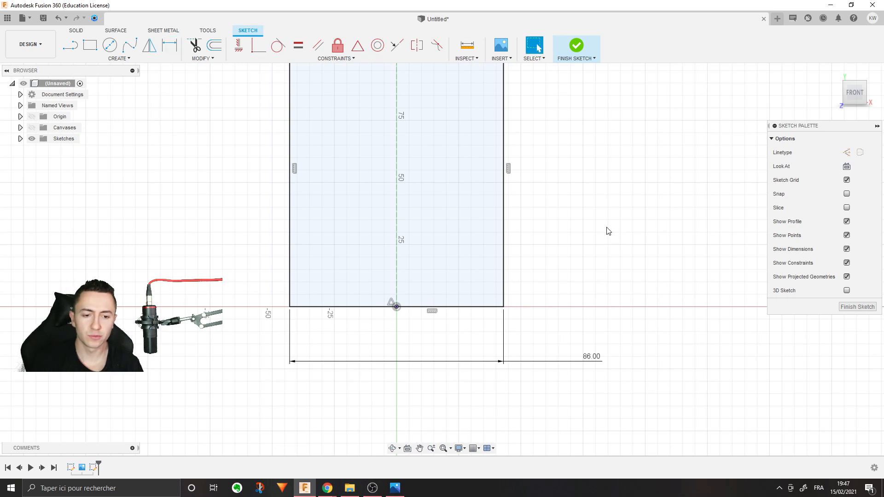
Step: Vary the rectangle's height by moving its top edge, ending near the drawn outline at about 109 mm high
middle_click_drag(570, 239, 578, 281)
scroll(578, 281, "down", 2)
left_click(520, 109)
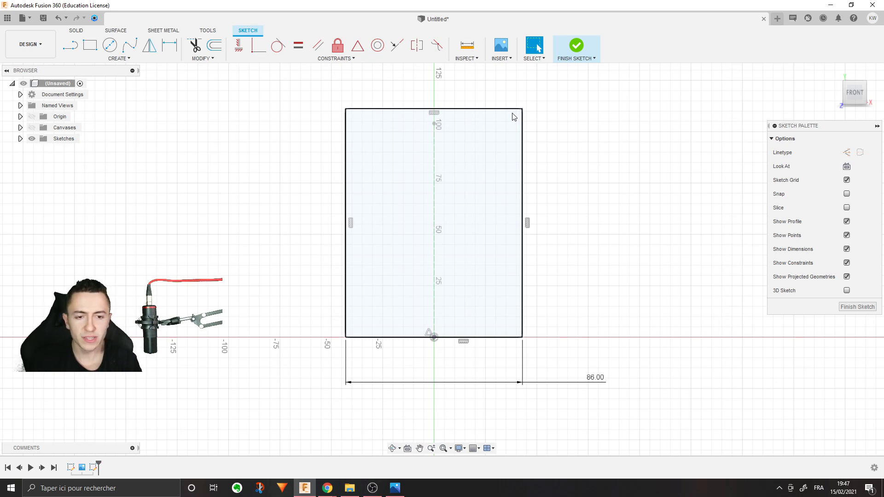
left_click_drag(517, 110, 523, 132)
middle_click_drag(620, 150, 598, 228)
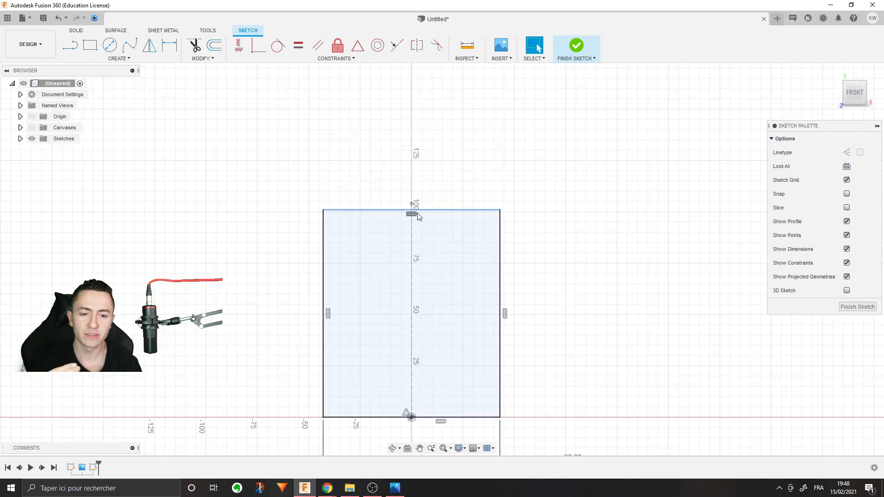
mouse_move(417, 217)
left_mouse_down()
mouse_move(440, 122)
mouse_move(444, 144)
mouse_move(515, 119)
mouse_move(419, 192)
mouse_move(432, 157)
mouse_move(444, 187)
left_mouse_up()
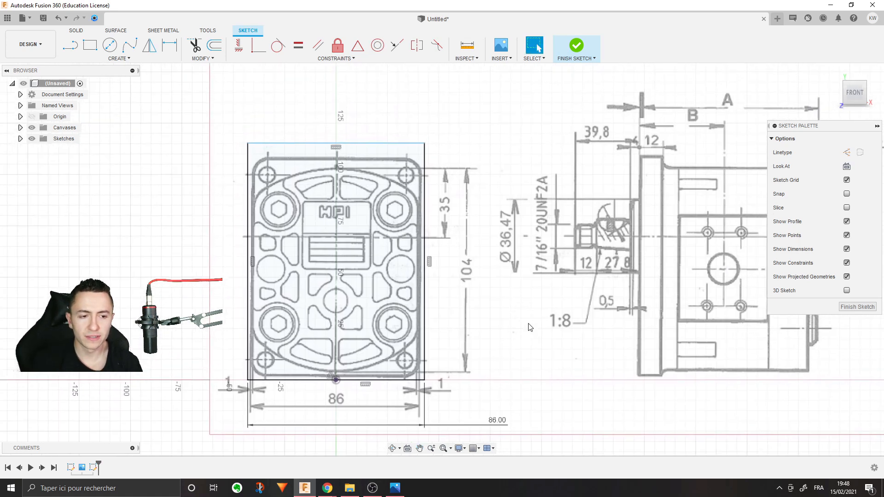
scroll(530, 327, "down", 2)
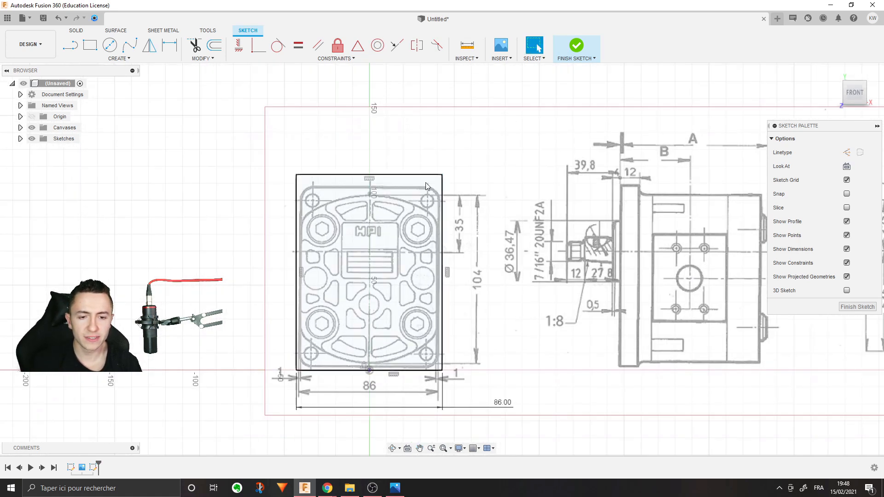
left_click(427, 184)
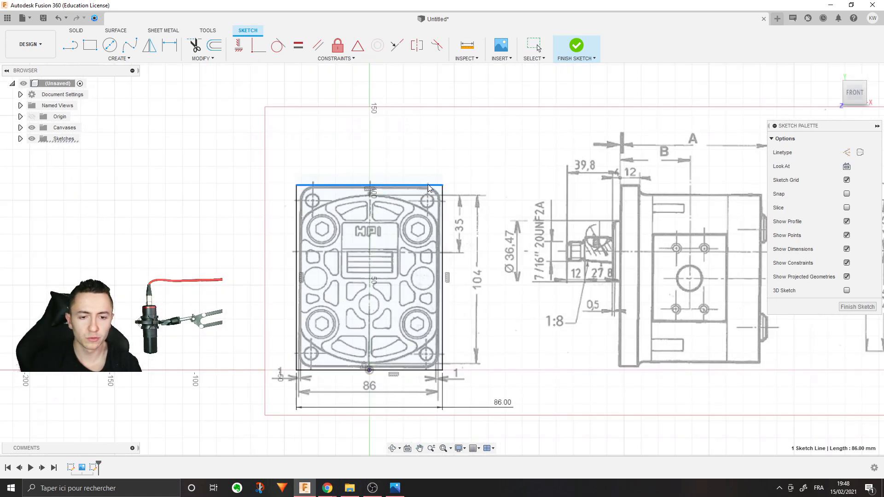
Step: Examine the other views on the canvas for the dimensions that make up the part's overall height
middle_click_drag(543, 329, 400, 297)
scroll(399, 297, "down", 2)
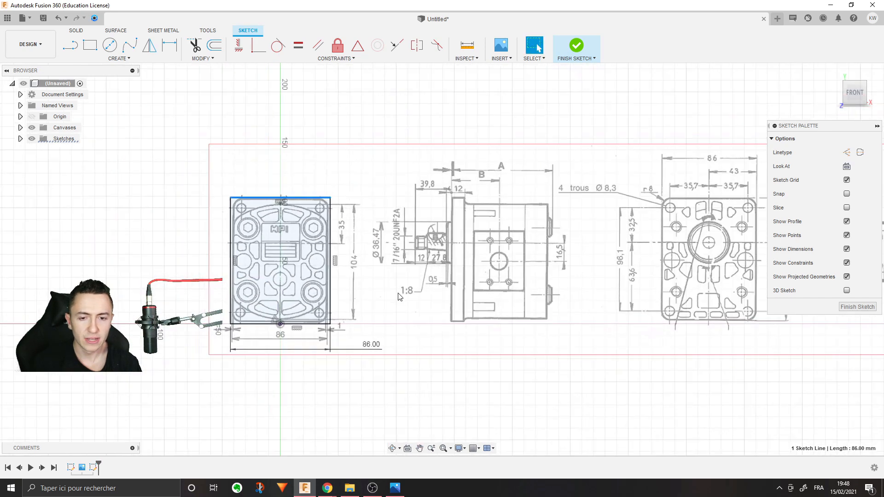
middle_click_drag(450, 284, 335, 277)
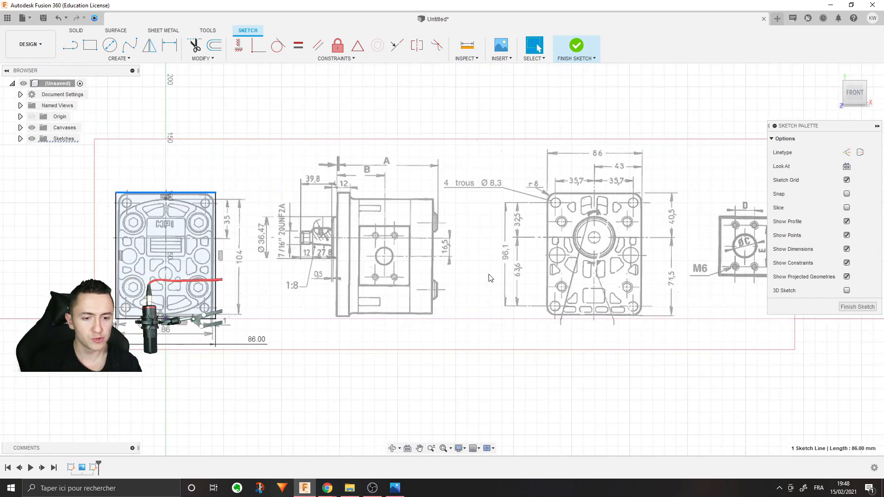
middle_click_drag(682, 282, 601, 277)
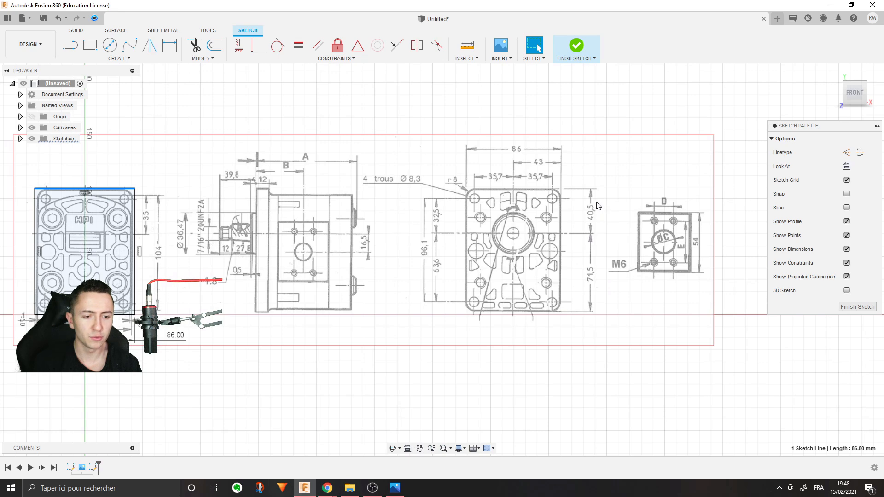
middle_click_drag(327, 326, 456, 336)
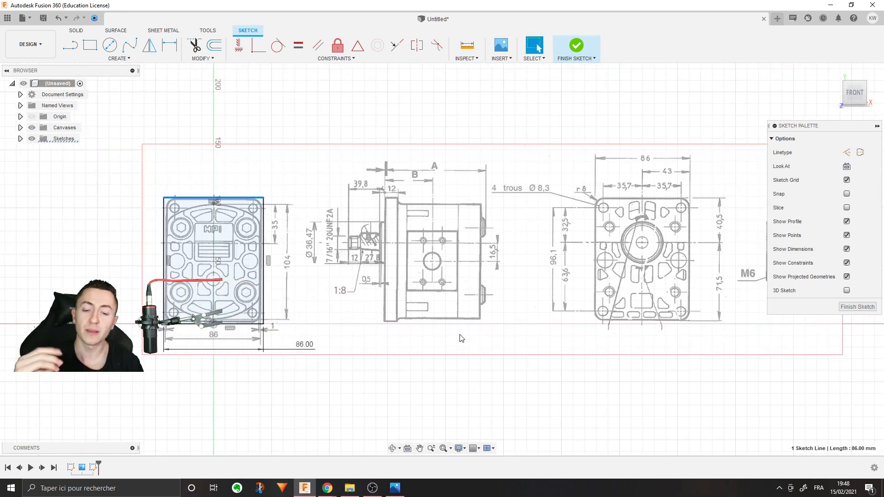
middle_click_drag(230, 348, 482, 352)
scroll(460, 306, "down", 2)
scroll(482, 283, "up", 4)
Step: Dimension the rectangle's right edge with the expression 71.5+40.5, placing the dimension beside the leftmost view
key("d")
key("Escape")
key("Escape")
key("d")
left_click(507, 243)
scroll(493, 103, "down", 3)
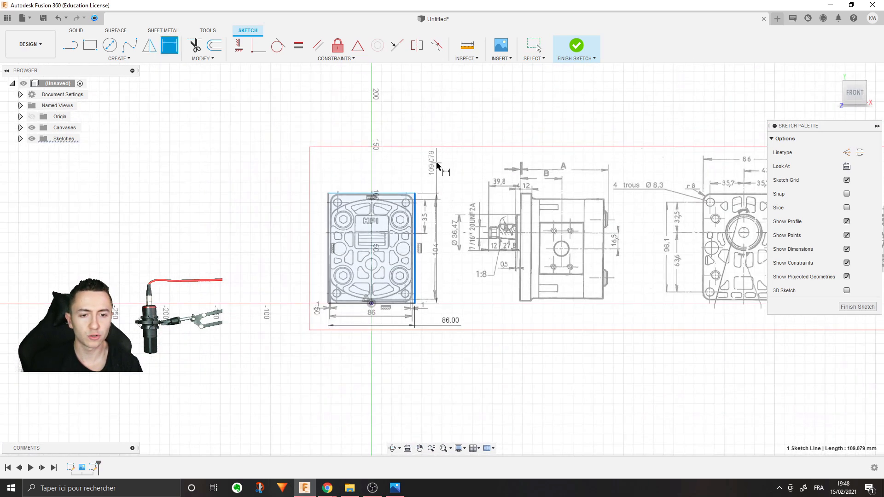
left_click(478, 129)
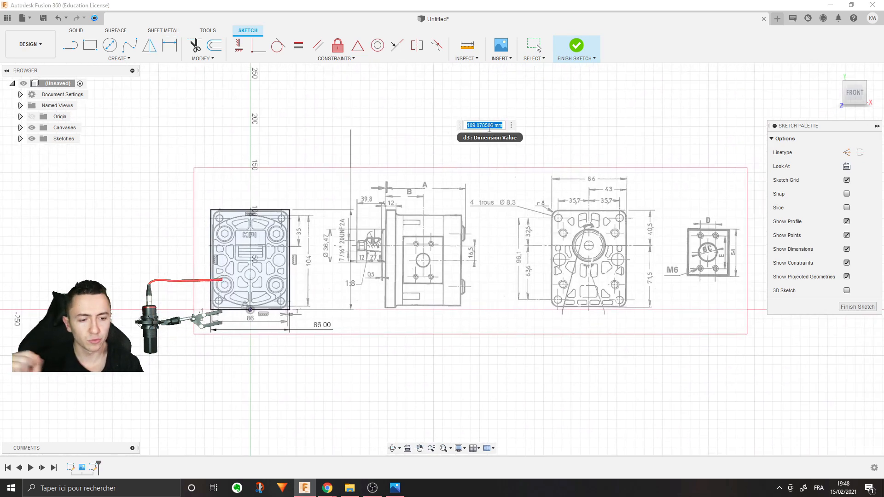
type("71.5")
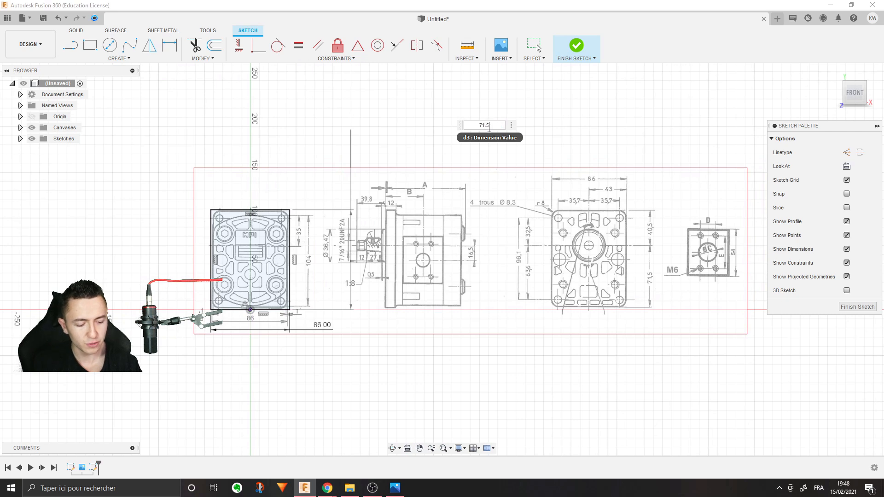
type("+40.5")
key("Return")
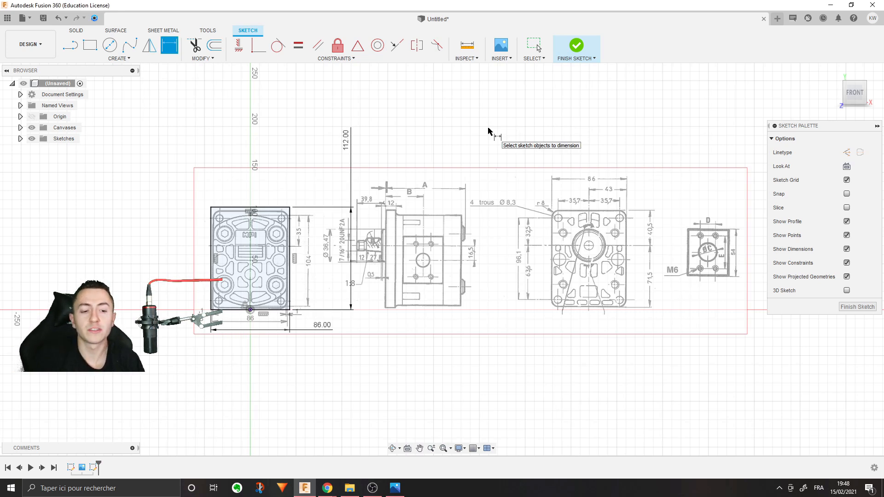
Step: Reopen the rectangle's height dimension to check its expression, and leave it with nothing selected
middle_click_drag(493, 135, 559, 140)
double_click(411, 146)
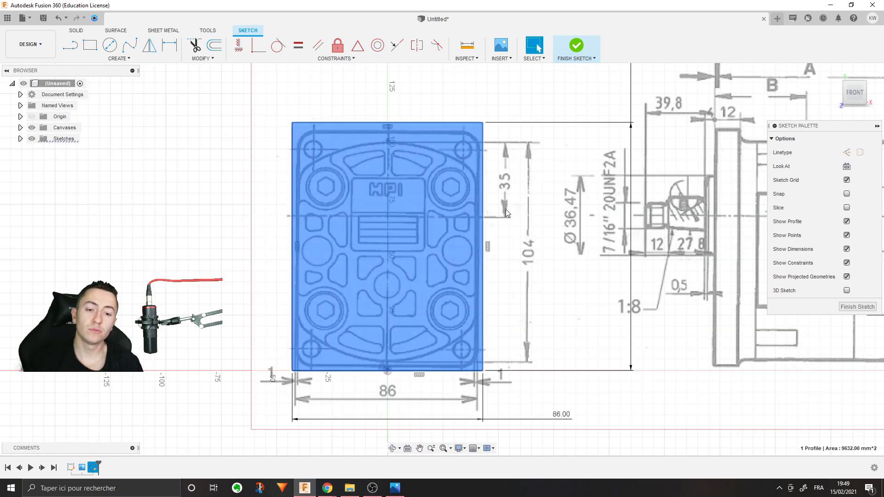
left_click(106, 172)
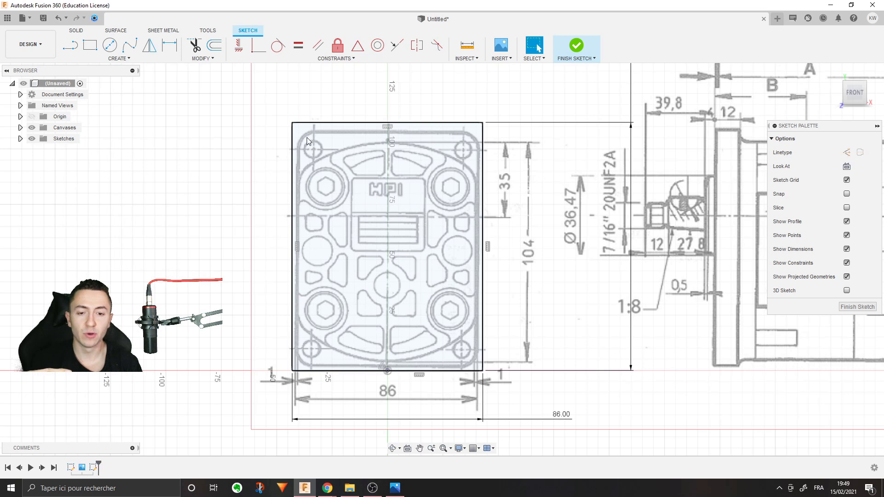
left_click(316, 135)
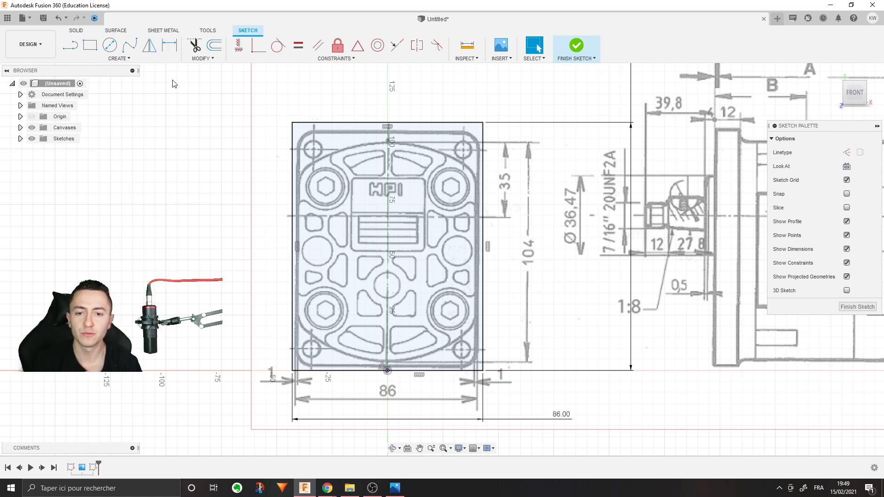
Step: Start a sketch fillet and pick all four corners of the rectangle
left_click(199, 59)
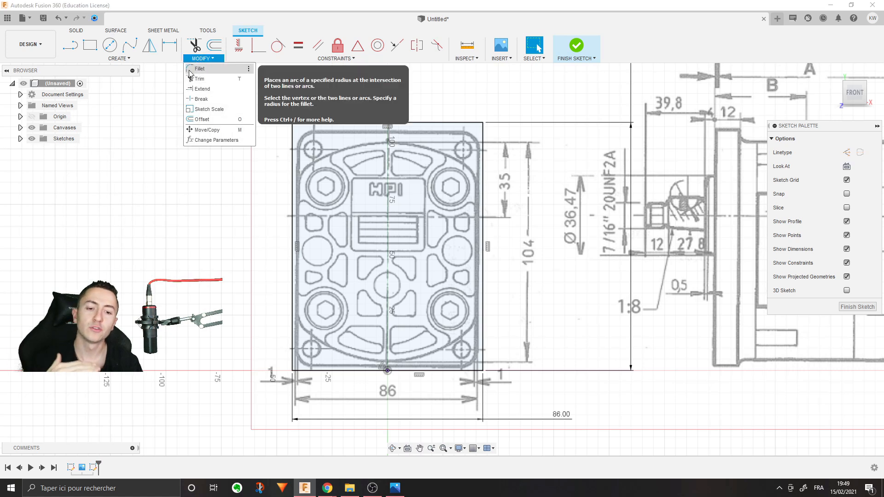
left_click(217, 72)
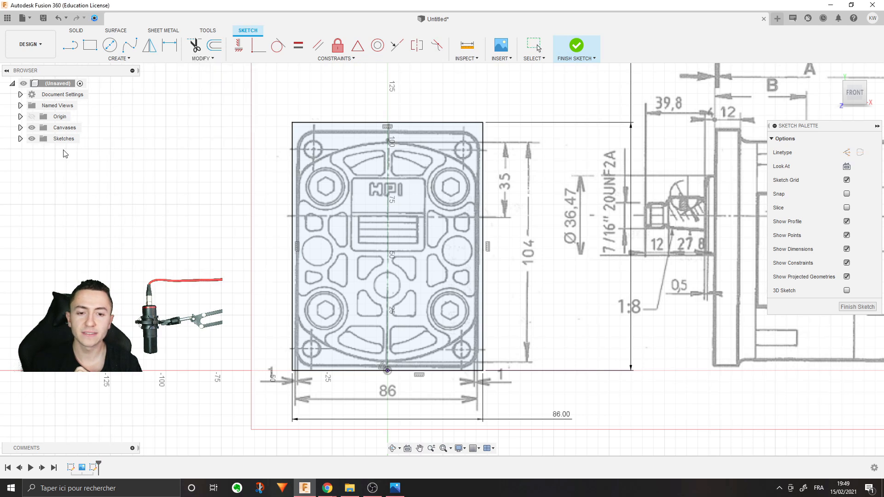
left_click(293, 124)
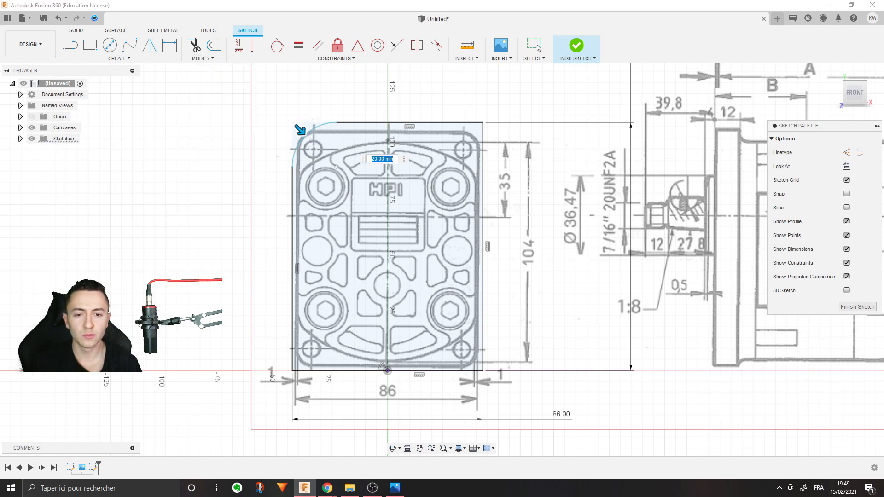
left_click(483, 123)
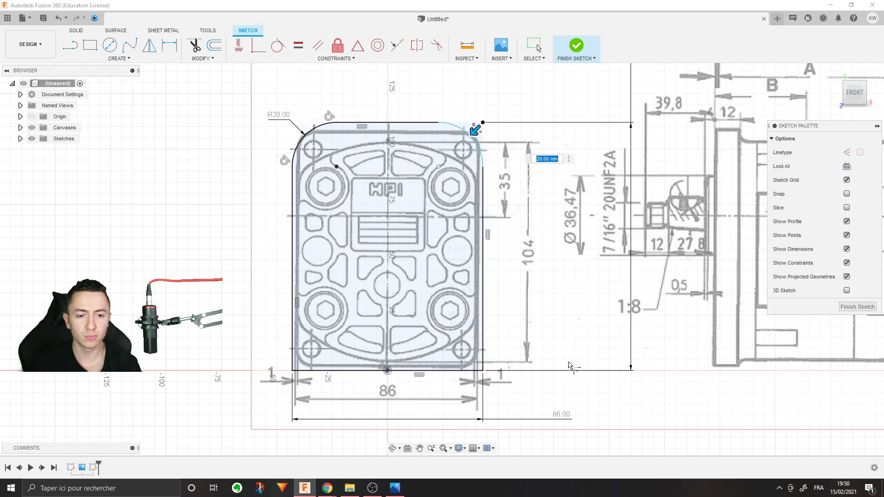
left_click(484, 369)
left_click(293, 370)
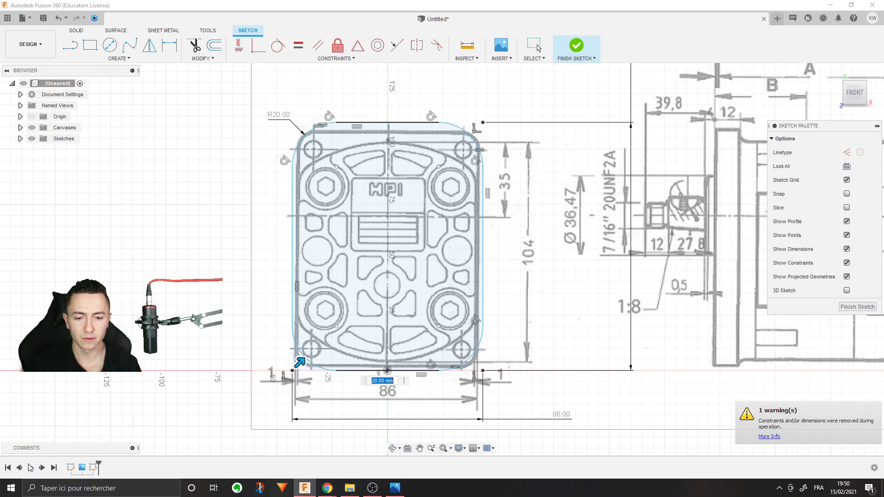
Step: Examine the corners of the front view and the rearmost pump view on the canvas for the specified corner radius
middle_click_drag(286, 343, 286, 270)
scroll(345, 276, "up", 2)
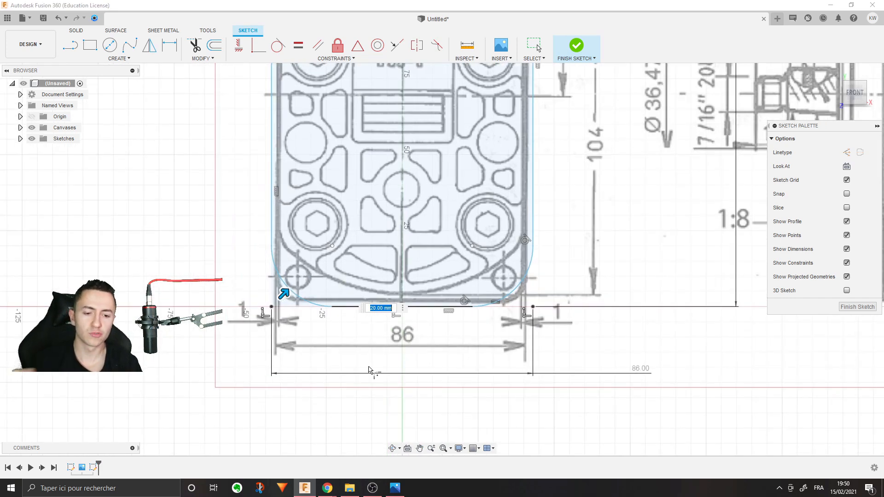
scroll(526, 326, "up", 5)
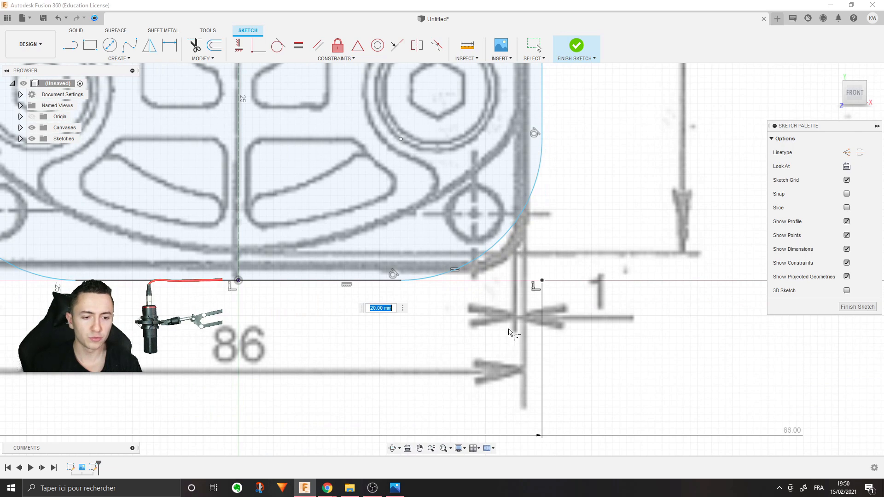
scroll(585, 361, "down", 9)
middle_click_drag(615, 351, 237, 307)
middle_click_drag(575, 356, 341, 384)
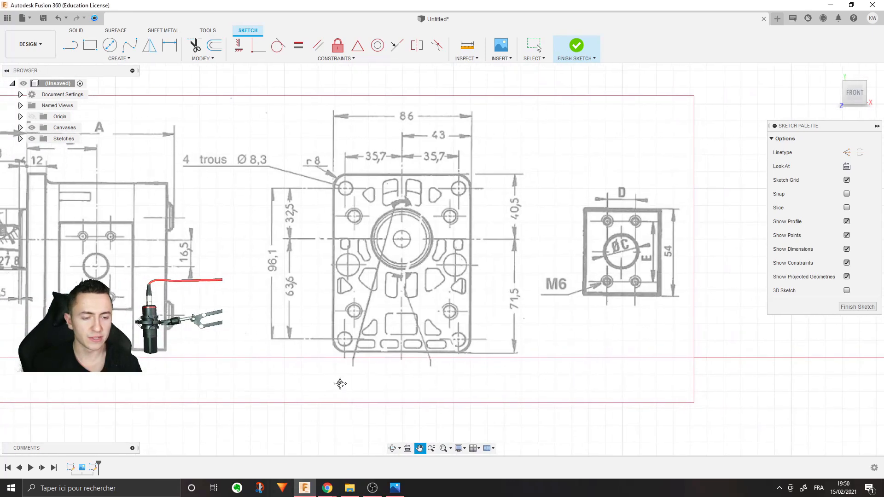
scroll(327, 157, "up", 2)
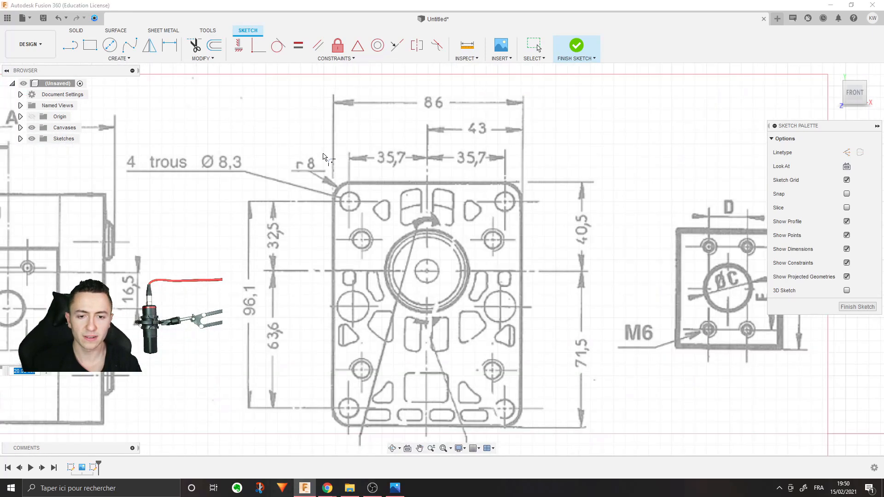
Step: Set the fillet radius on all four corners of the rectangle to 8 mm
mouse_move(170, 251)
left_mouse_down()
mouse_move(308, 237)
mouse_move(479, 181)
left_mouse_up()
scroll(479, 181, "down", 2)
left_click_drag(144, 207, 396, 215)
scroll(396, 215, "up", 3)
scroll(396, 307, "up", 3)
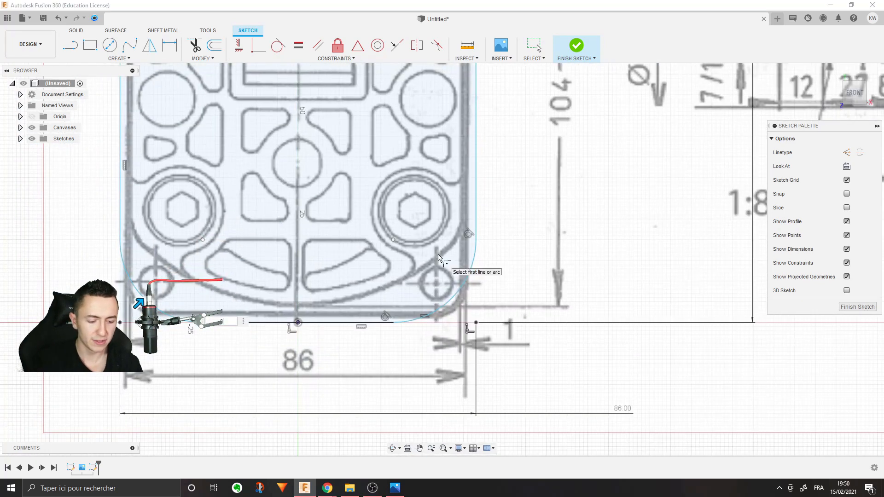
mouse_move(338, 272)
middle_mouse_down()
mouse_move(443, 283)
mouse_move(401, 320)
middle_mouse_up()
scroll(442, 287, "down", 3)
scroll(410, 275, "up", 3)
scroll(401, 320, "down", 1)
scroll(401, 319, "down", 5)
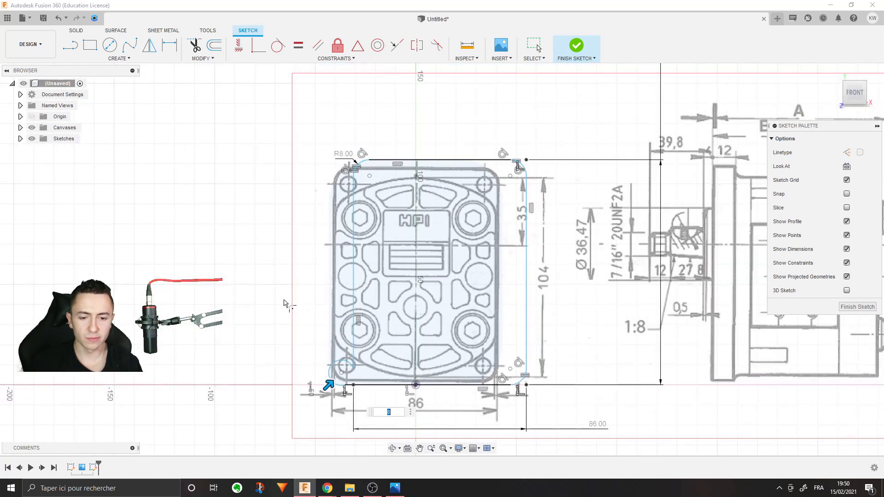
middle_click_drag(401, 366, 411, 315)
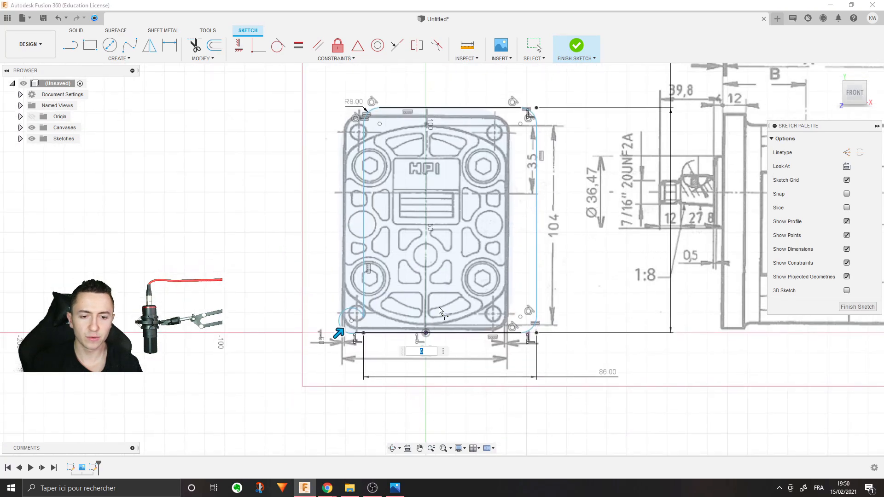
scroll(433, 321, "up", 3)
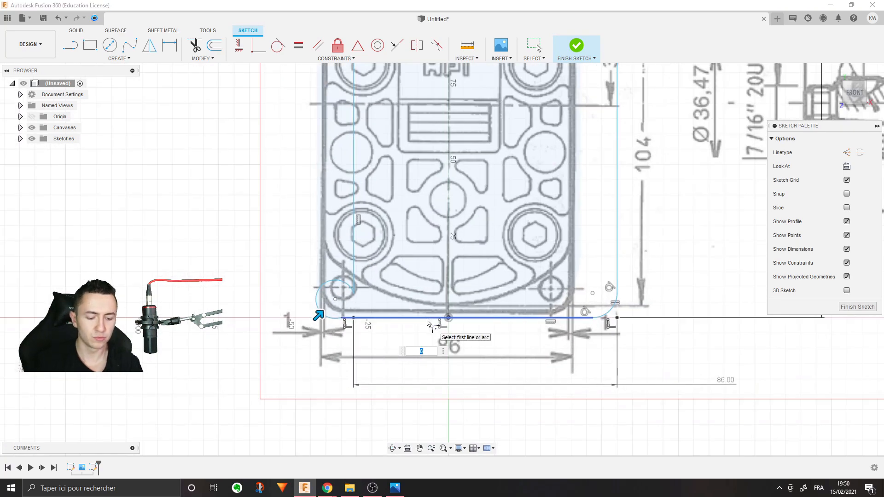
key("Return")
Step: Hide the canvas and shift the rounded rectangle sideways to test whether its horizontal position is constrained
left_click(31, 128)
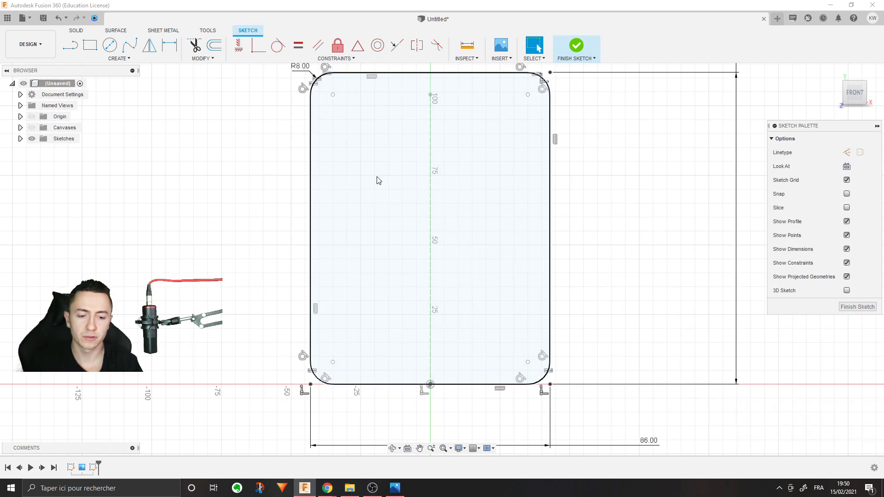
mouse_move(791, 384)
middle_mouse_down()
mouse_move(685, 361)
mouse_move(691, 373)
middle_mouse_up()
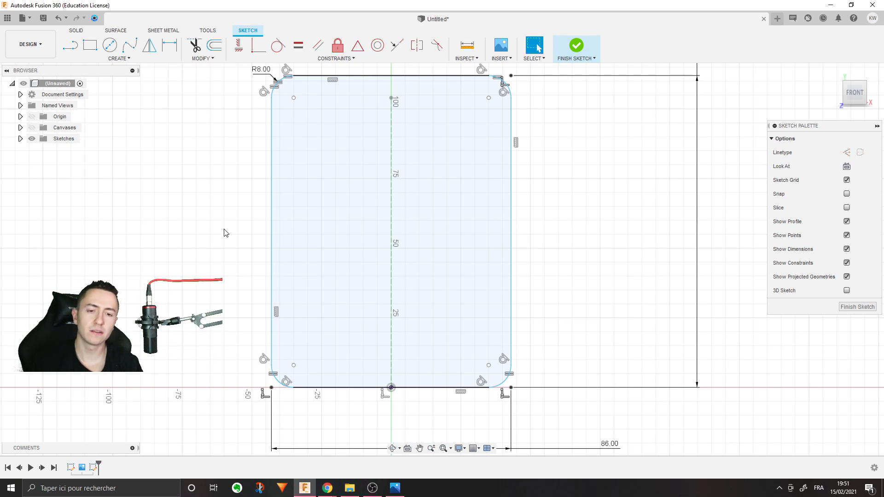
mouse_move(272, 193)
left_mouse_down()
mouse_move(257, 198)
mouse_move(295, 199)
mouse_move(197, 205)
mouse_move(412, 233)
mouse_move(205, 236)
mouse_move(271, 244)
mouse_move(246, 249)
left_mouse_up()
left_click(219, 257)
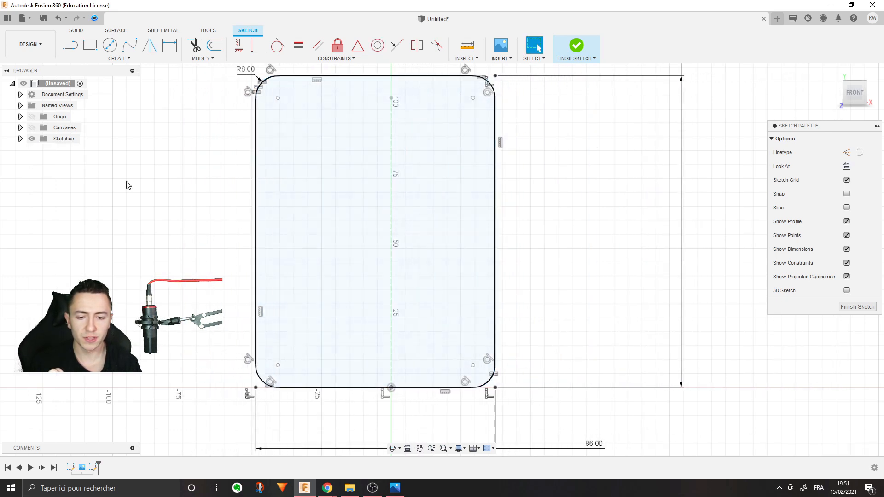
Step: Apply a Midpoint constraint between the rectangle's bottom edge and the sketch origin
middle_click_drag(135, 236, 145, 216)
left_click(356, 50)
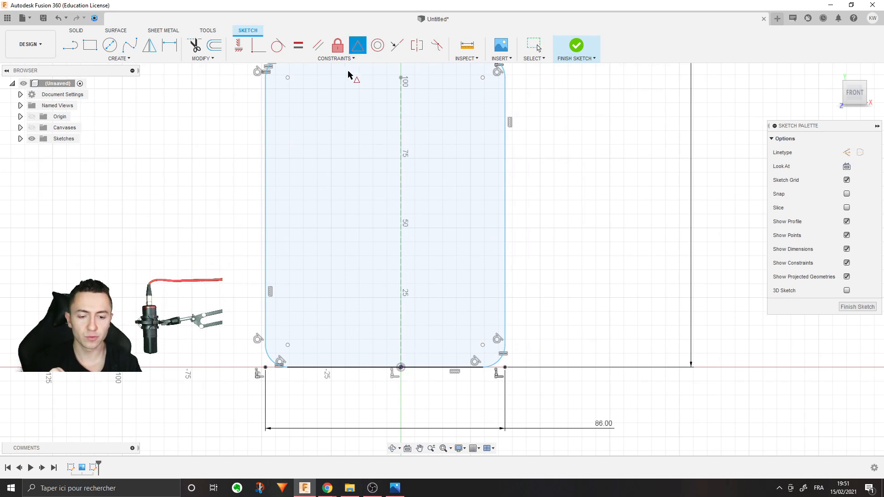
left_click(355, 367)
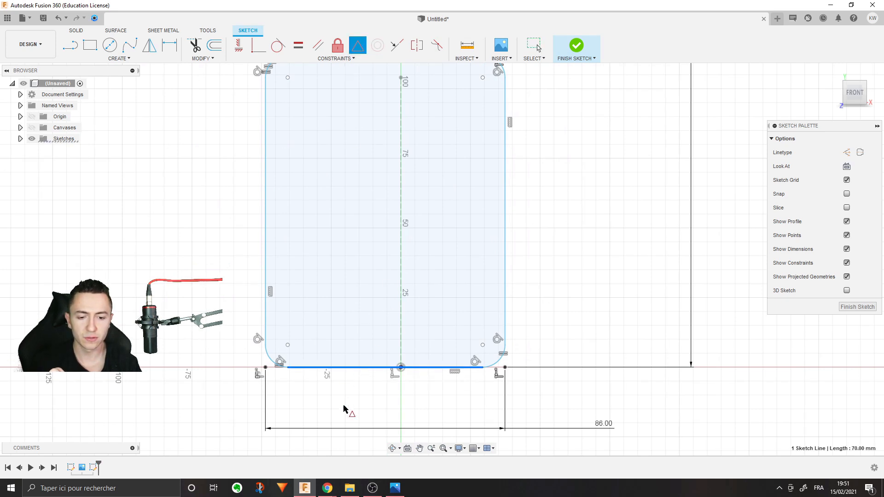
left_click(400, 366)
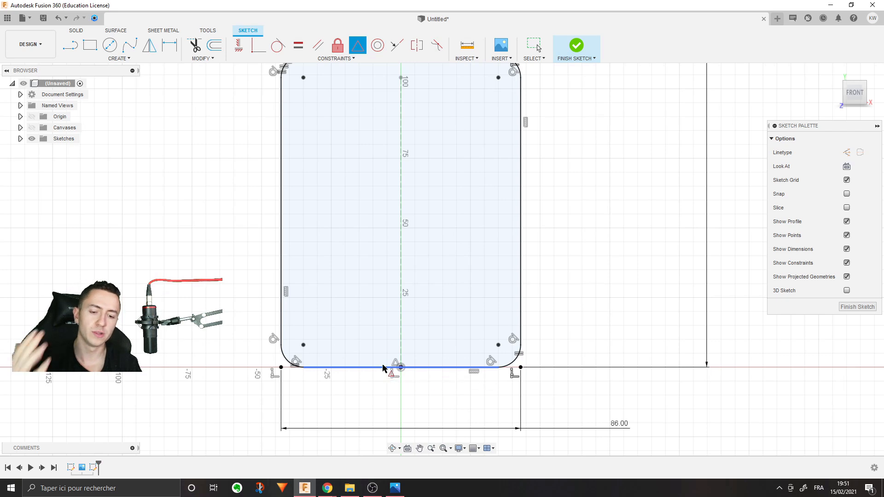
middle_click_drag(441, 325, 438, 373)
key("Escape")
scroll(497, 276, "down", 3)
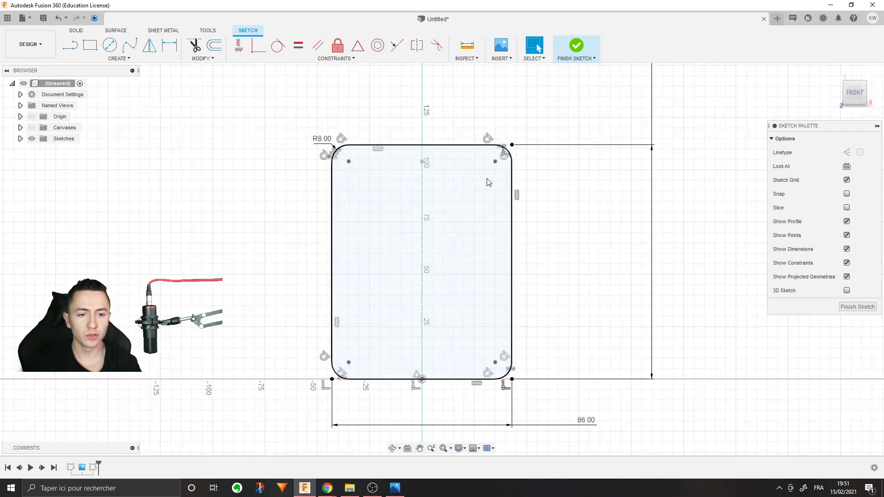
left_click(495, 162)
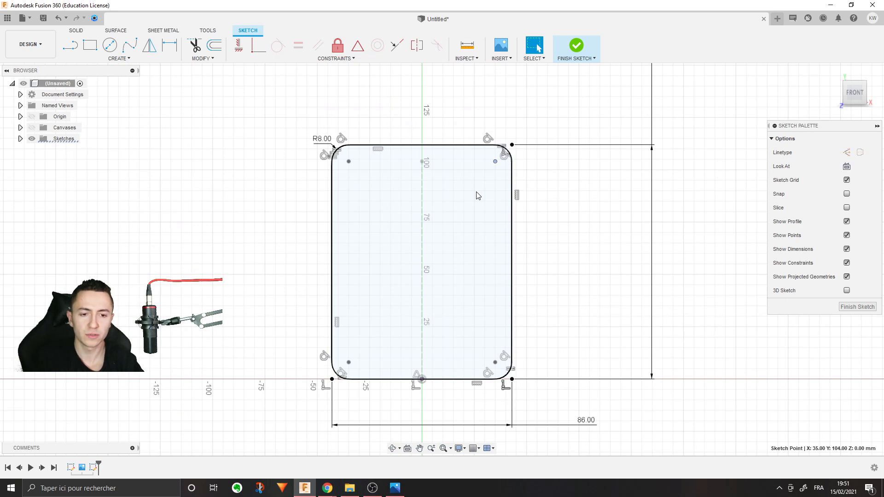
Step: Extrude the rounded rectangle profile 12 mm as a new body and show the canvas again
left_click(77, 30)
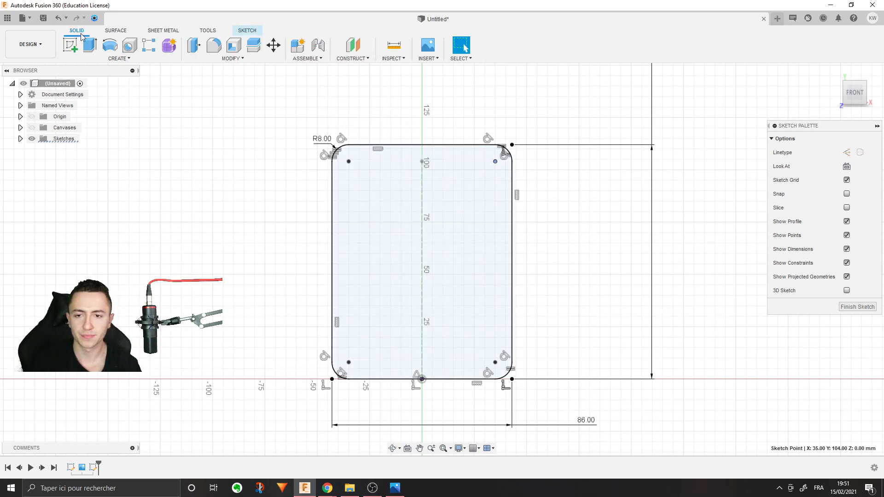
left_click(90, 46)
left_click(491, 262)
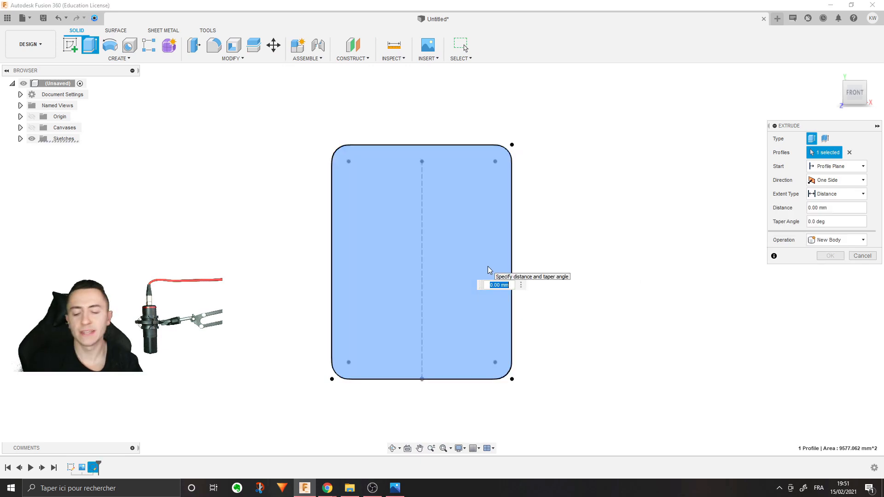
middle_click_drag(520, 289, 509, 271, "shift")
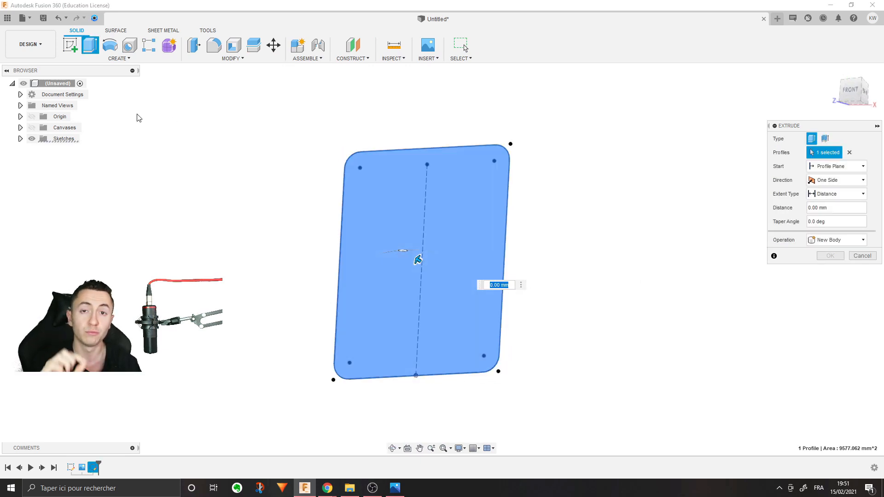
left_click(32, 127)
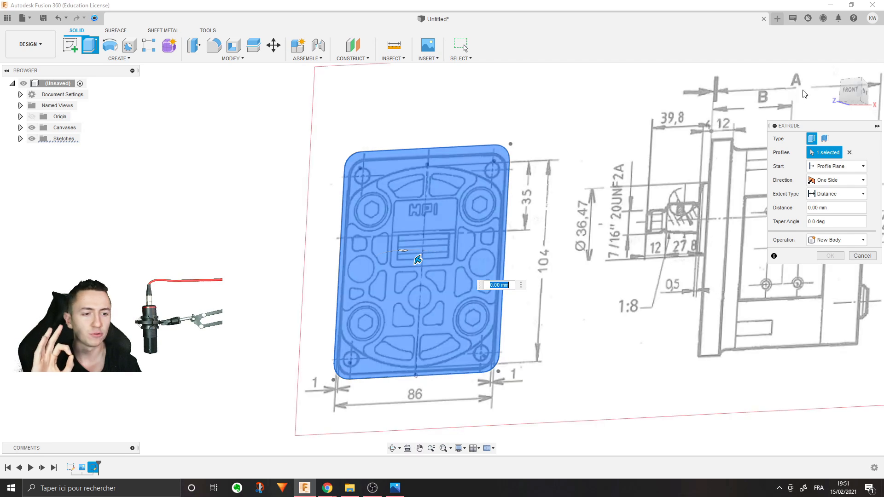
left_click(851, 91)
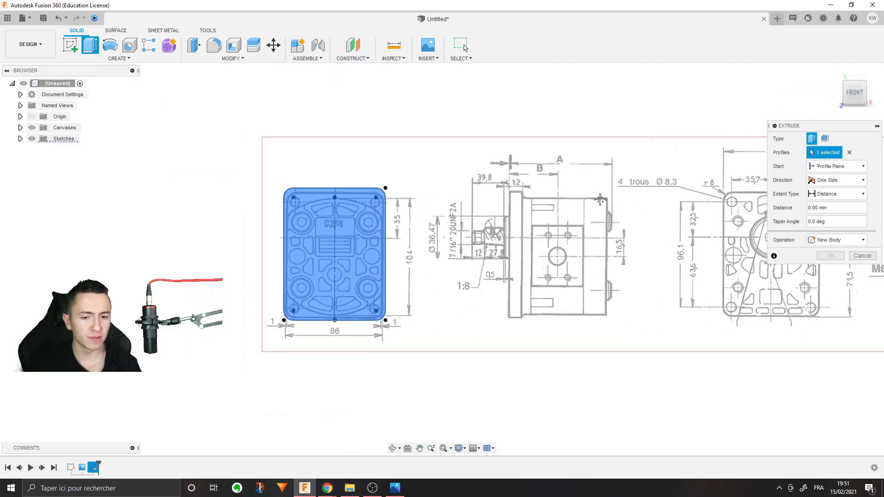
middle_click_drag(618, 204, 537, 187)
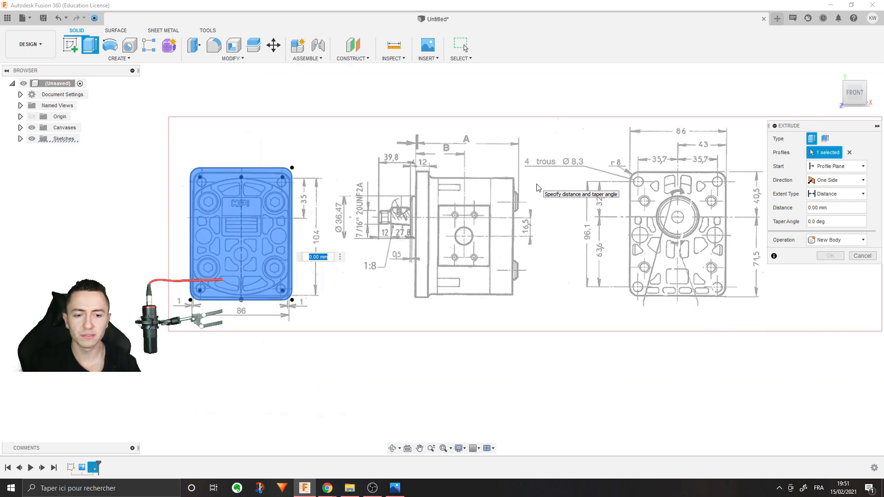
scroll(414, 221, "up", 4)
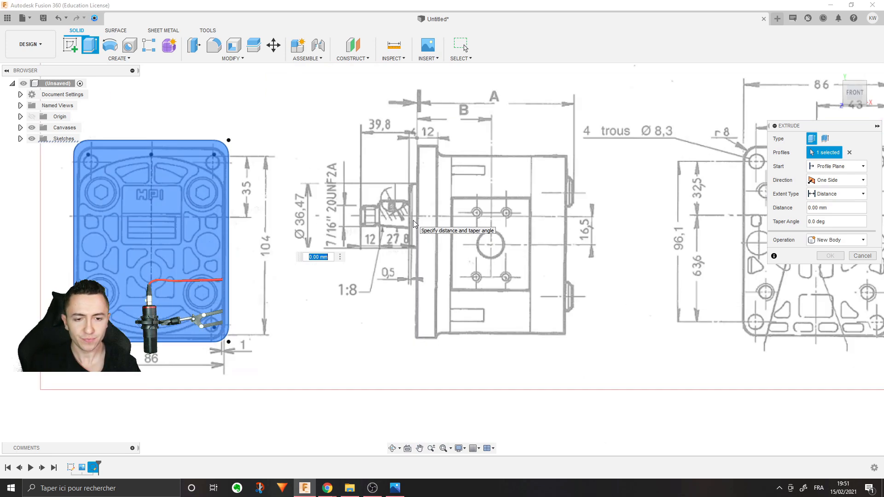
scroll(414, 221, "down", 2)
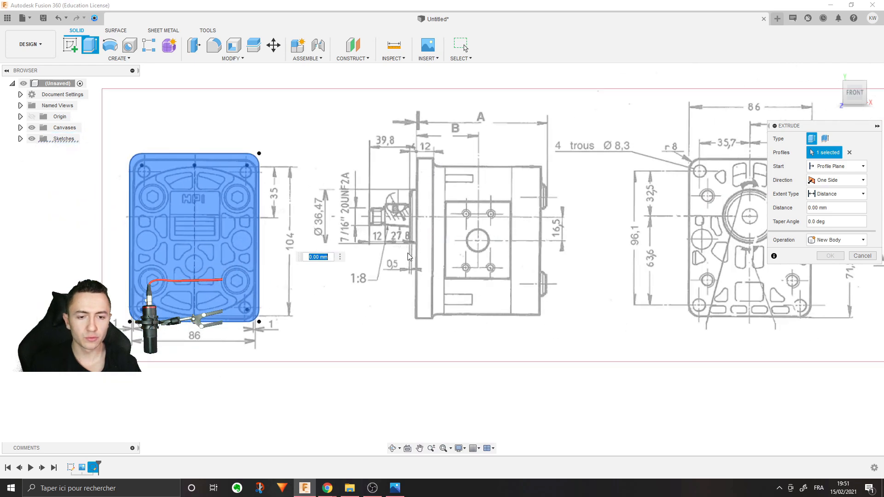
middle_click_drag(323, 184, 513, 199)
type("12")
key("Return")
Step: Examine the extruded plate against the canvas views from the front and at an angle
scroll(513, 198, "up", 2)
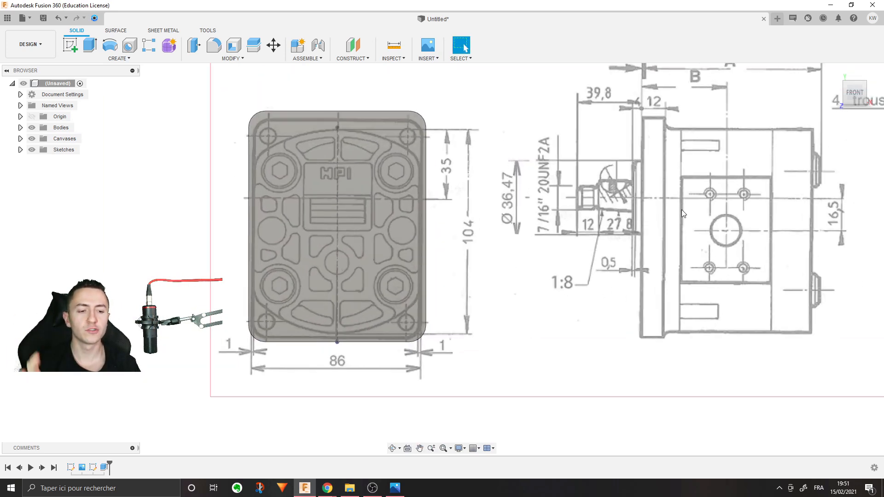
scroll(681, 209, "down", 4)
scroll(274, 341, "up", 5)
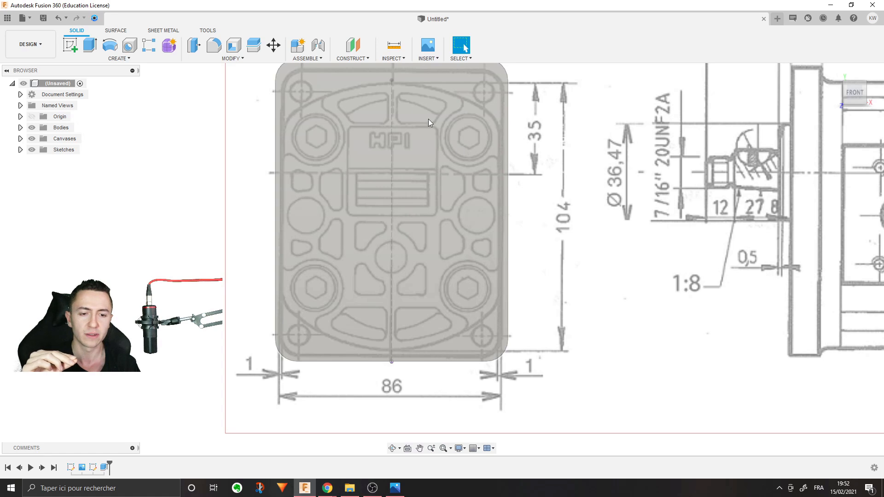
scroll(656, 237, "down", 3)
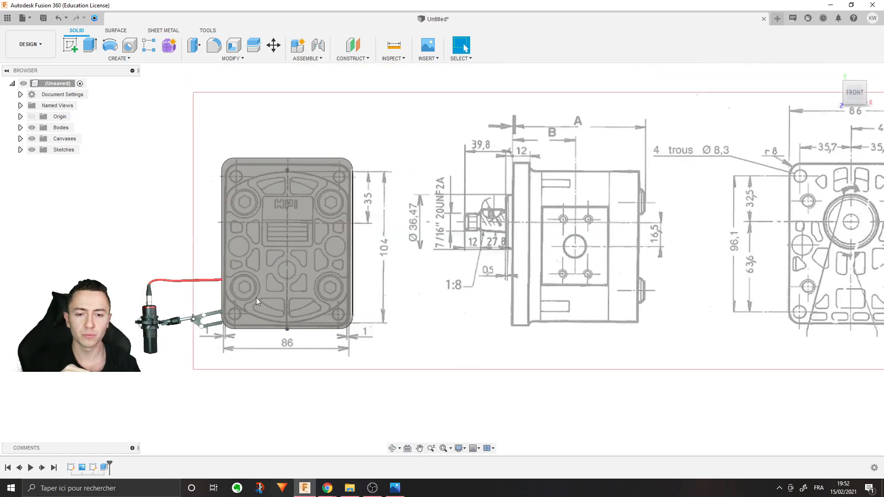
scroll(233, 295, "up", 2)
scroll(319, 292, "up", 2)
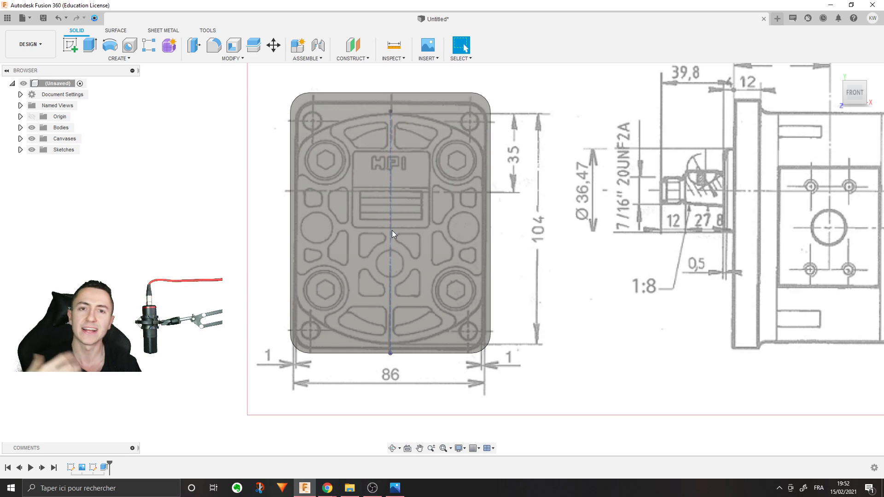
middle_click_drag(558, 287, 505, 311)
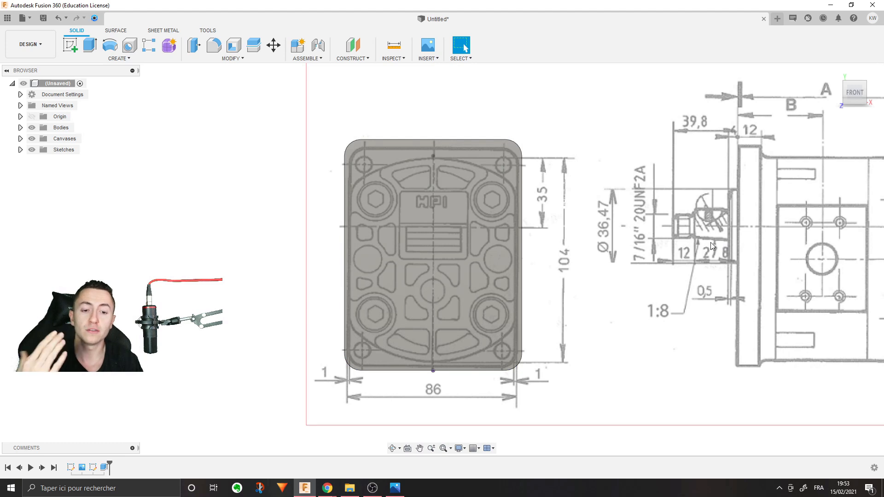
mouse_move(754, 278)
middle_mouse_down("shift")
mouse_move(735, 238)
mouse_move(801, 222)
mouse_move(798, 240)
middle_mouse_up("shift")
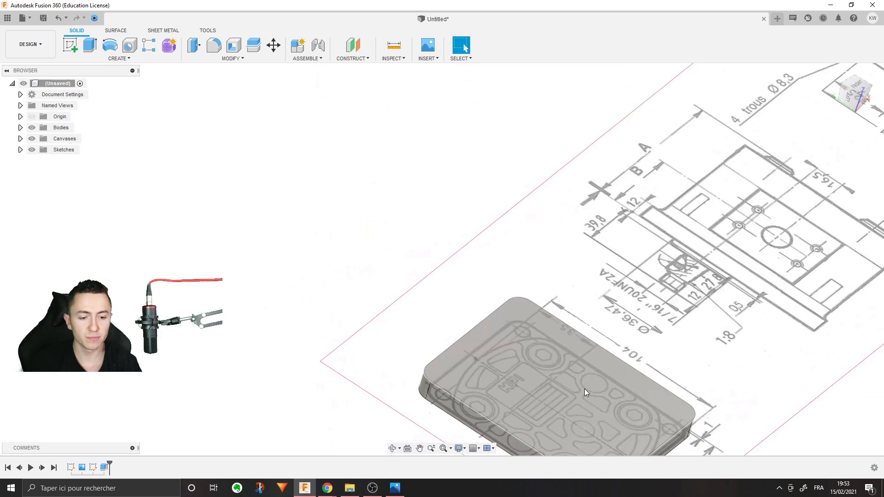
middle_click_drag(570, 374, 504, 266)
middle_click_drag(601, 306, 625, 328, "shift")
middle_click_drag(619, 267, 600, 326)
scroll(585, 308, "down", 2)
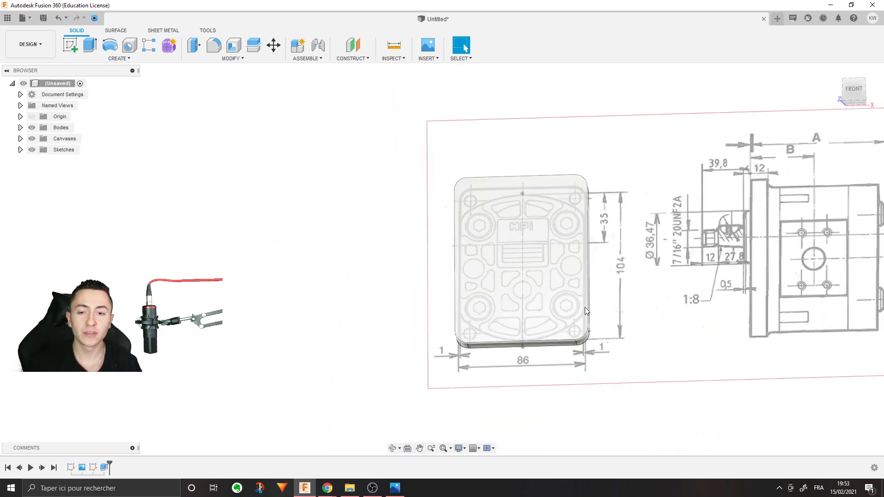
scroll(417, 283, "up", 3)
Step: Check whether Create Sketch is offered for the plate's flat end face and its rounded corner face, and return to the front view
mouse_move(681, 375)
middle_mouse_down("shift")
mouse_move(695, 328)
mouse_move(652, 316)
mouse_move(667, 331)
middle_mouse_up("shift")
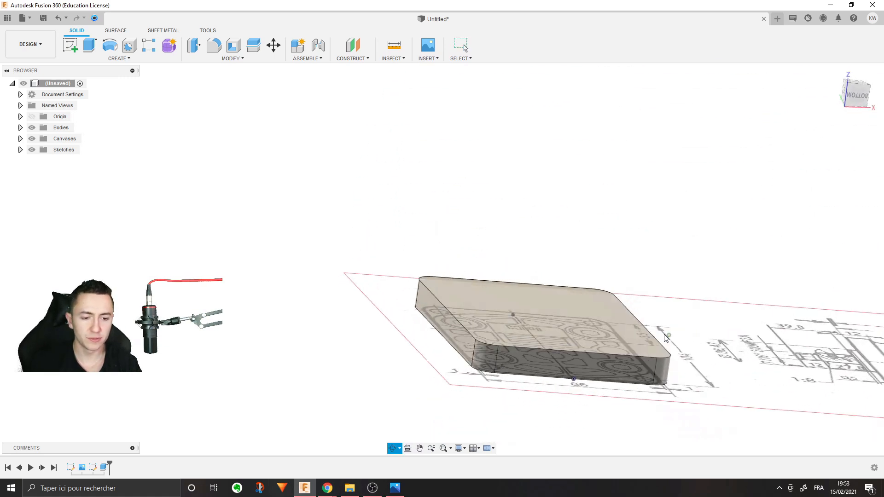
left_click(555, 363)
left_click(541, 360)
right_click(540, 361)
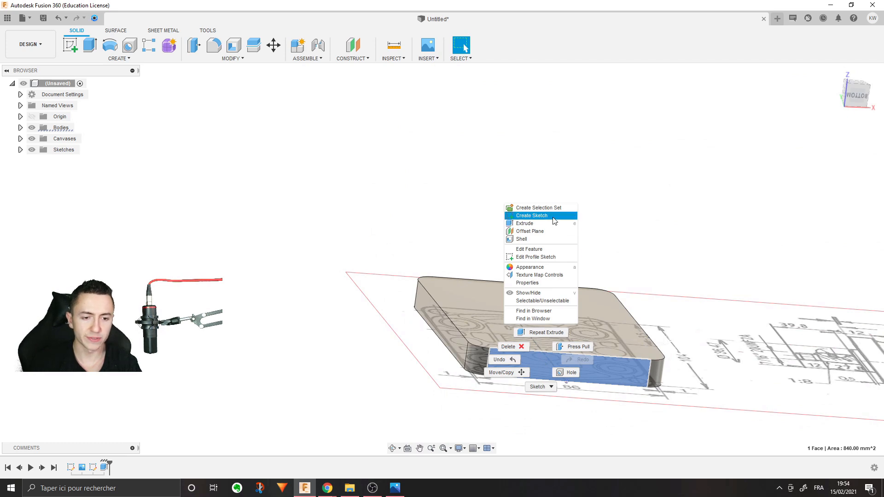
left_click(477, 358)
right_click(476, 357)
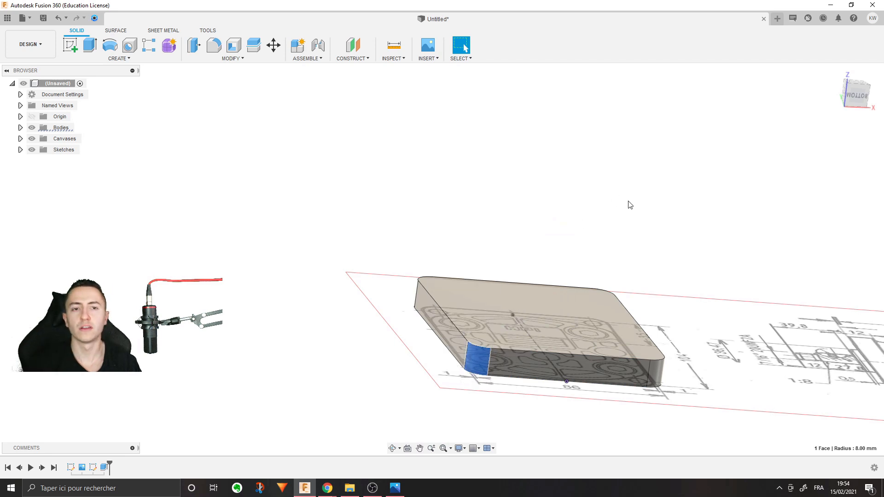
middle_click_drag(728, 198, 705, 235)
left_click(852, 94)
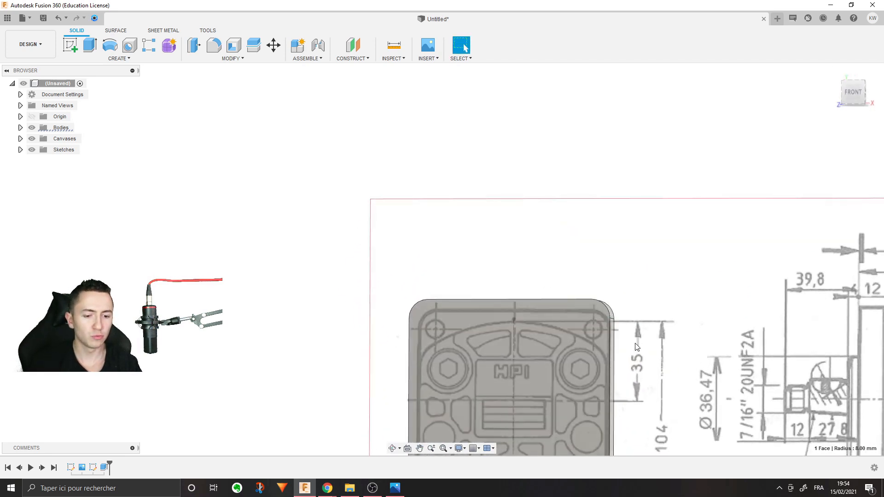
Step: Create a new sketch on the plate's large front face
middle_click_drag(844, 338, 737, 303)
middle_click_drag(568, 283, 667, 312)
middle_click_drag(844, 344, 801, 335)
left_click(589, 273)
right_click(589, 274)
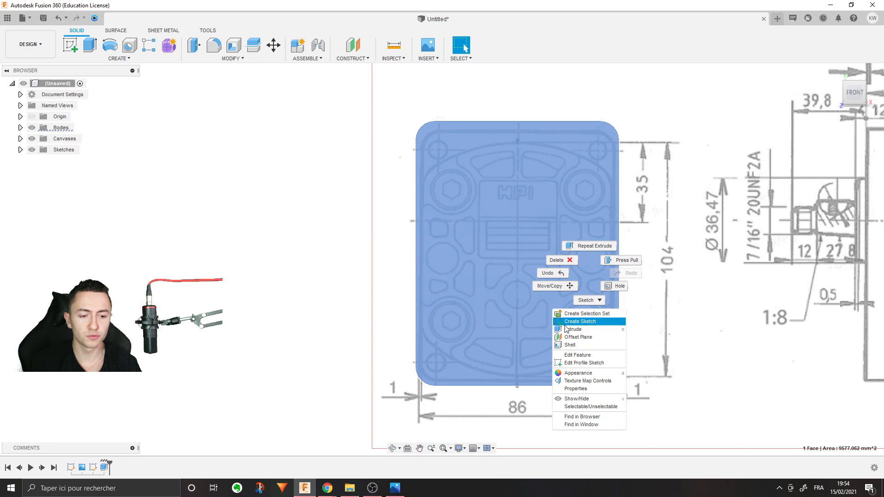
left_click(603, 322)
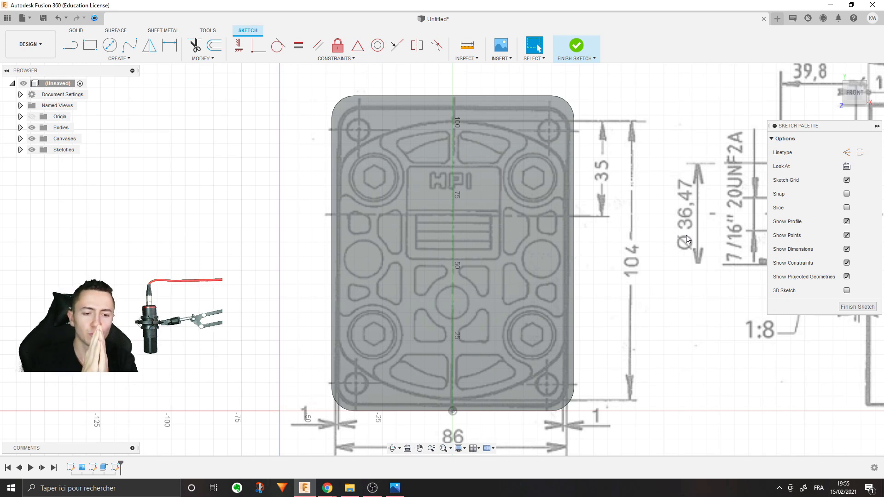
scroll(686, 235, "up", 1)
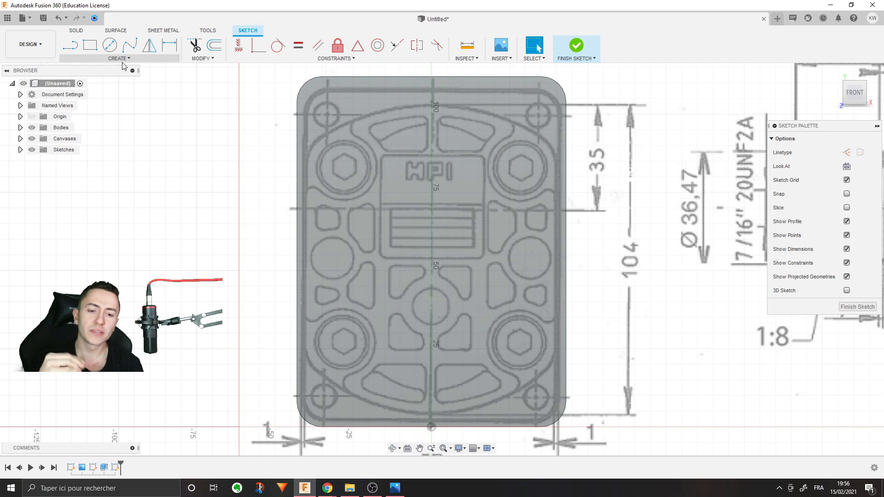
Step: Sketch a three-point arc about 86 mm wide across the plate's upper part, ending on its left and right edges
left_click(122, 64)
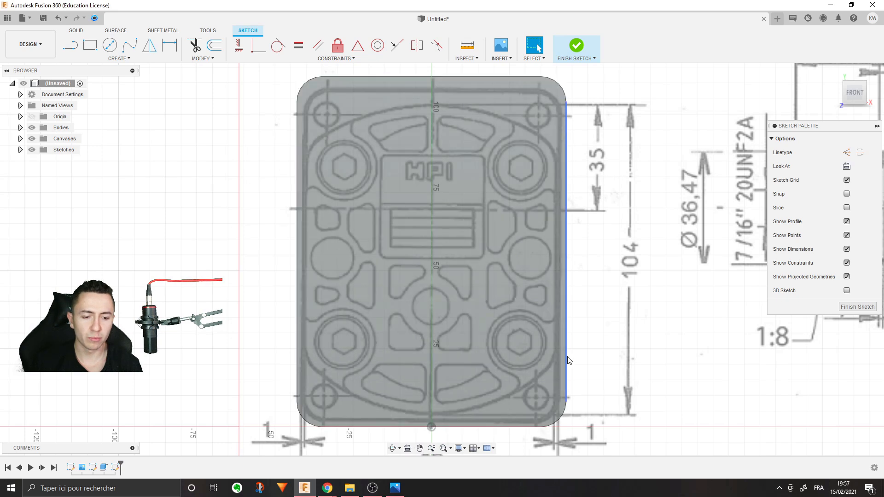
middle_click_drag(201, 152, 159, 160)
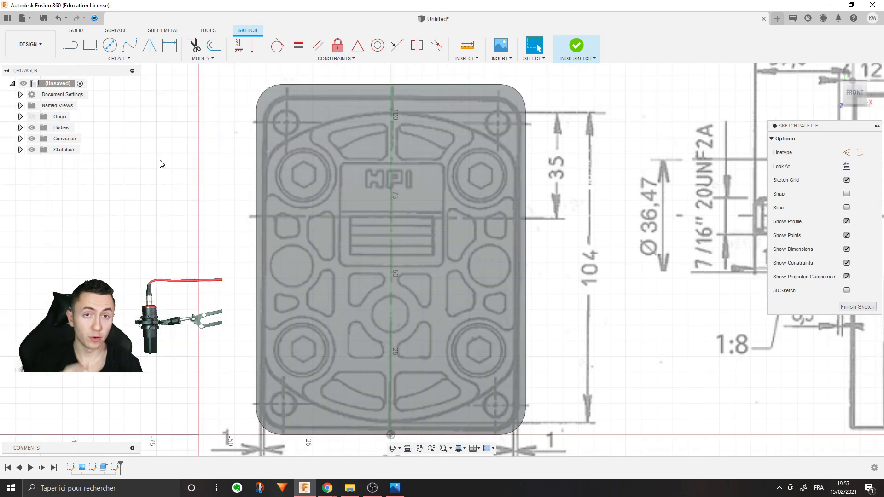
left_click(119, 58)
mouse_move(113, 100)
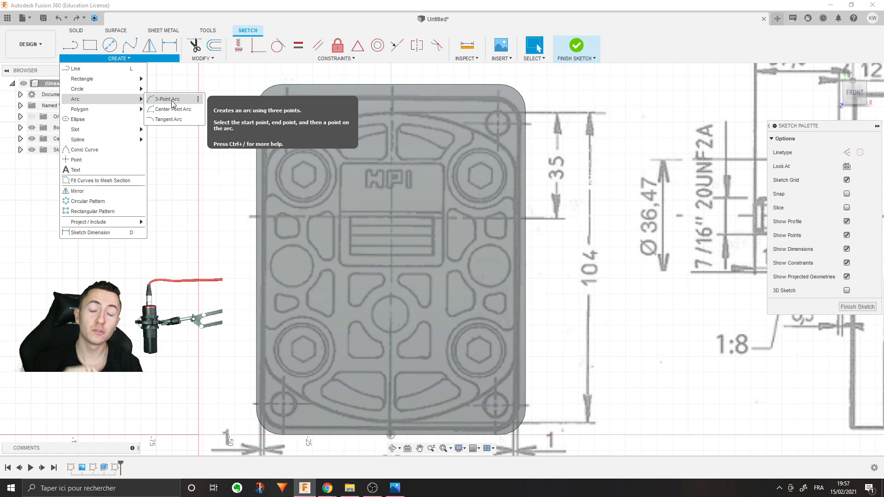
left_click(172, 100)
left_click(256, 149)
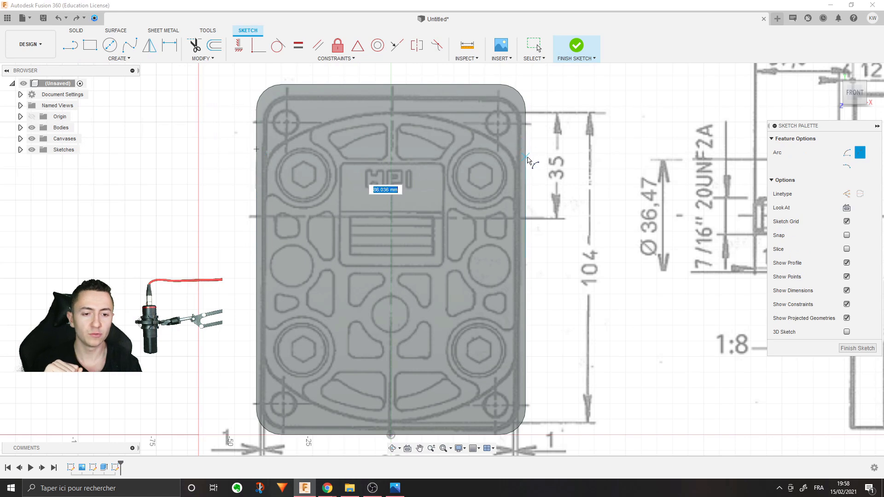
left_click(526, 155)
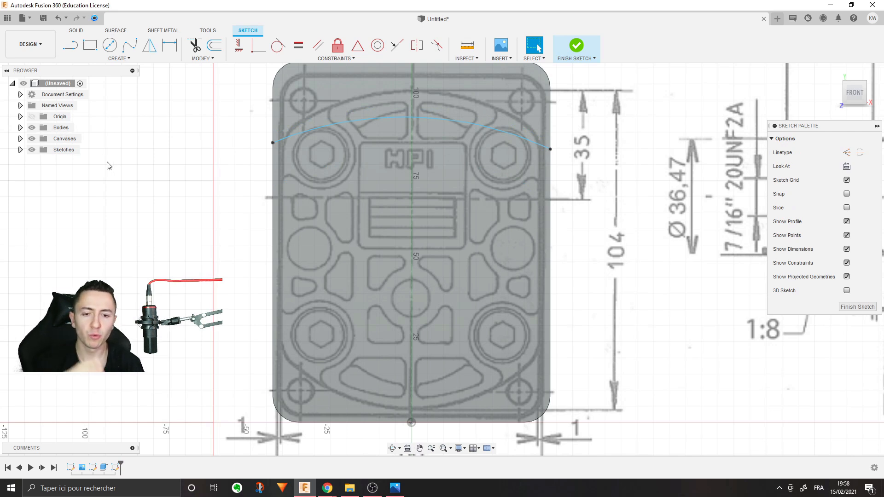
Step: Hide the canvas and the body and examine how the arc's two endpoints sit without the plate's edges
left_click(32, 140)
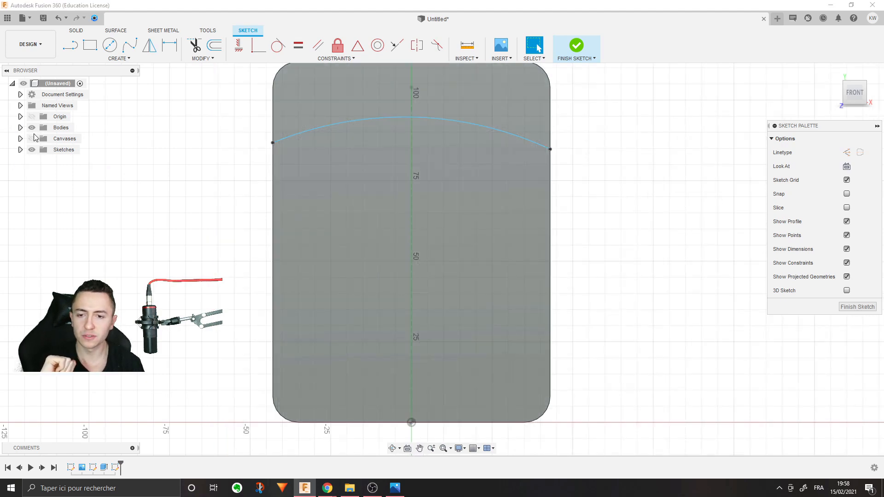
left_click(31, 128)
scroll(263, 183, "up", 2)
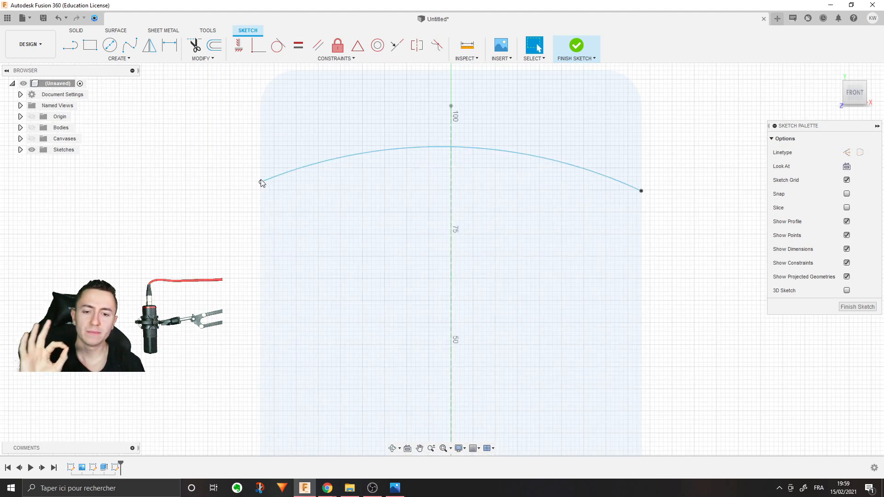
left_click(260, 183)
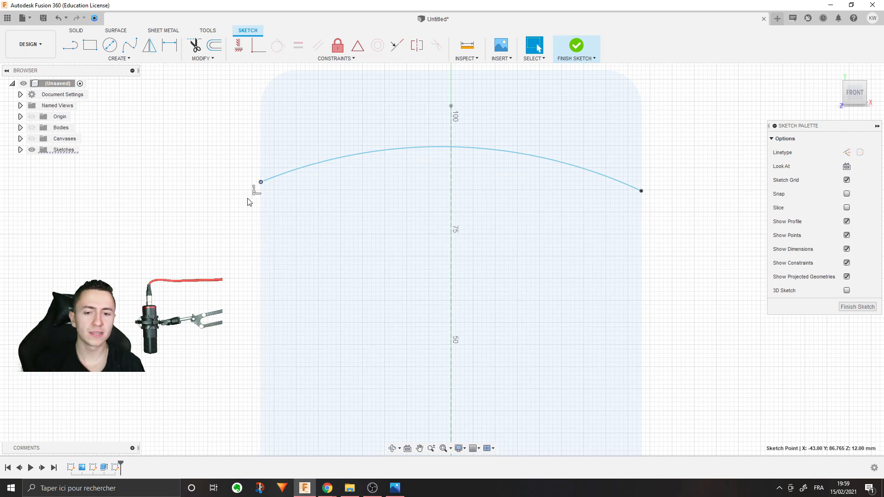
left_click(256, 190)
left_click(642, 191)
left_click(674, 193)
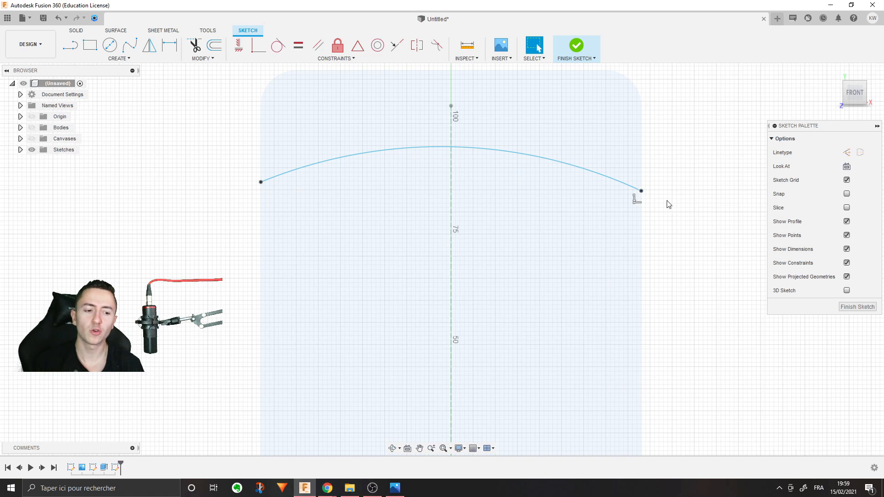
scroll(590, 402, "down", 2)
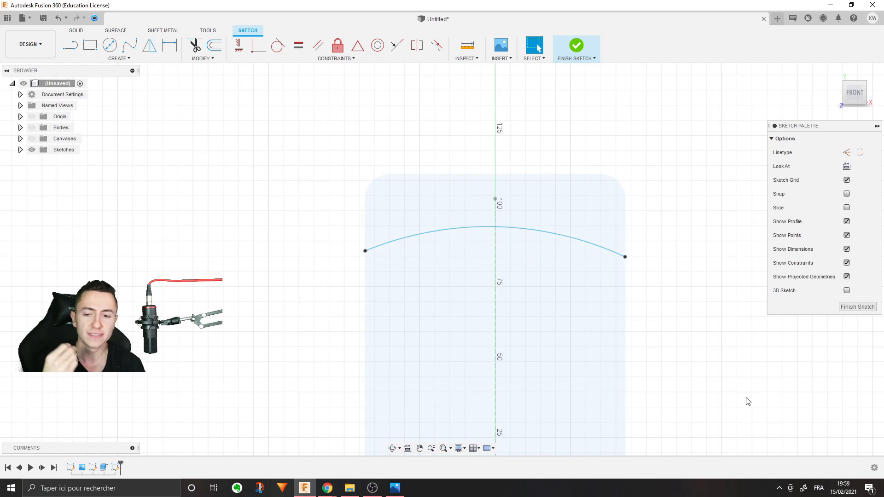
middle_click_drag(731, 354, 711, 302)
scroll(712, 302, "up", 1)
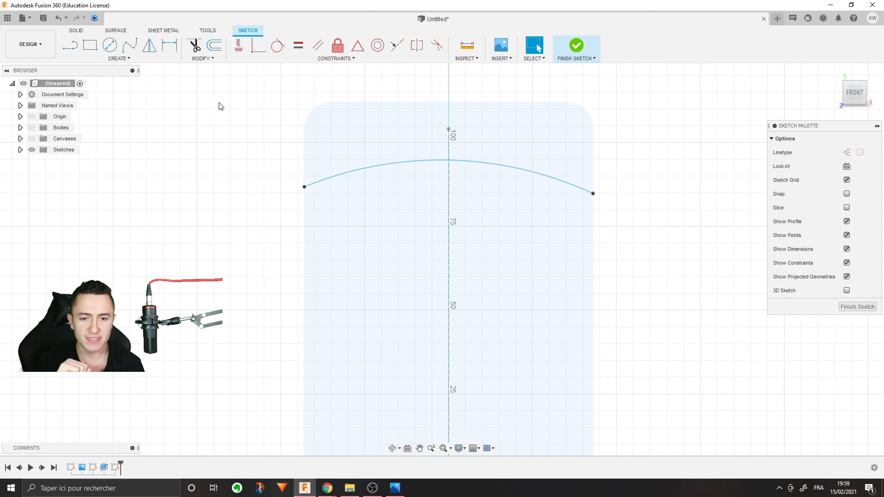
Step: Show the body again and delete the arc from the sketch
left_click(31, 128)
scroll(152, 205, "up", 3)
scroll(243, 195, "down", 3)
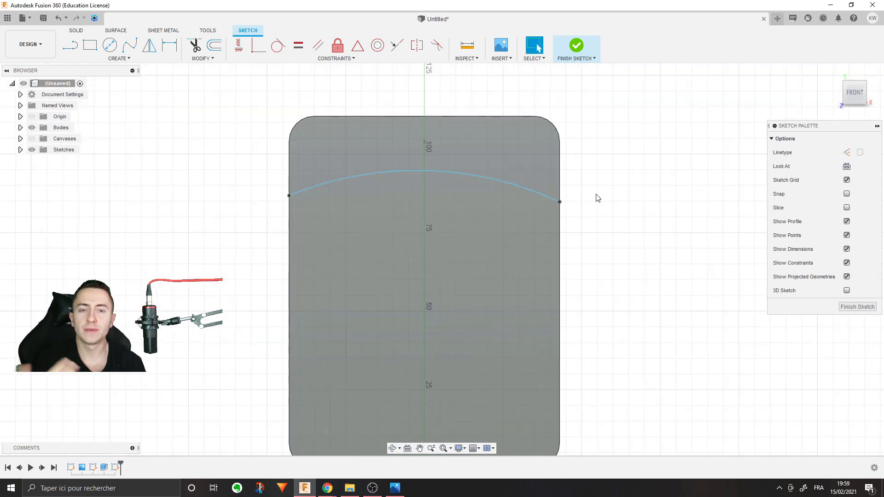
middle_click_drag(489, 227, 510, 189)
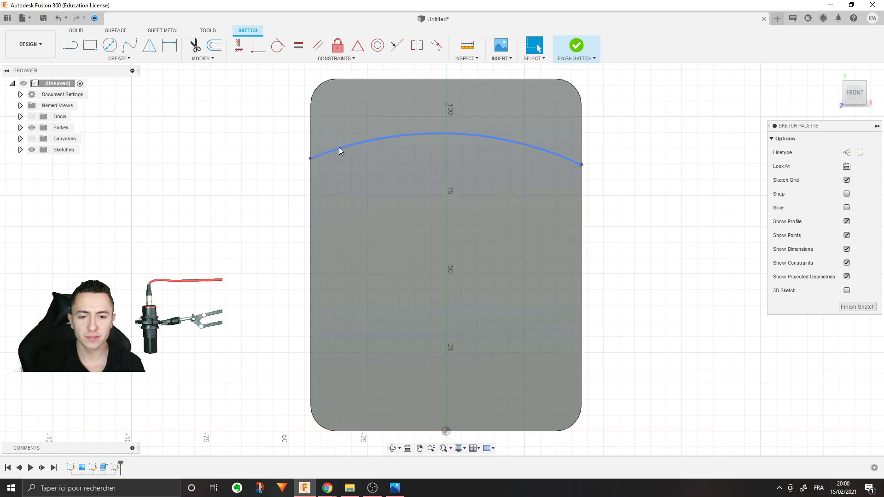
left_click(339, 148)
key("Delete")
left_click(313, 178)
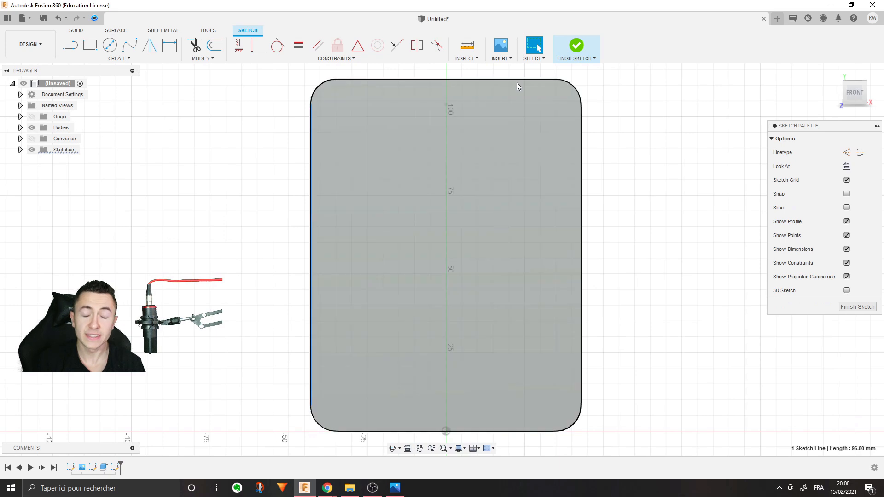
left_click(215, 139)
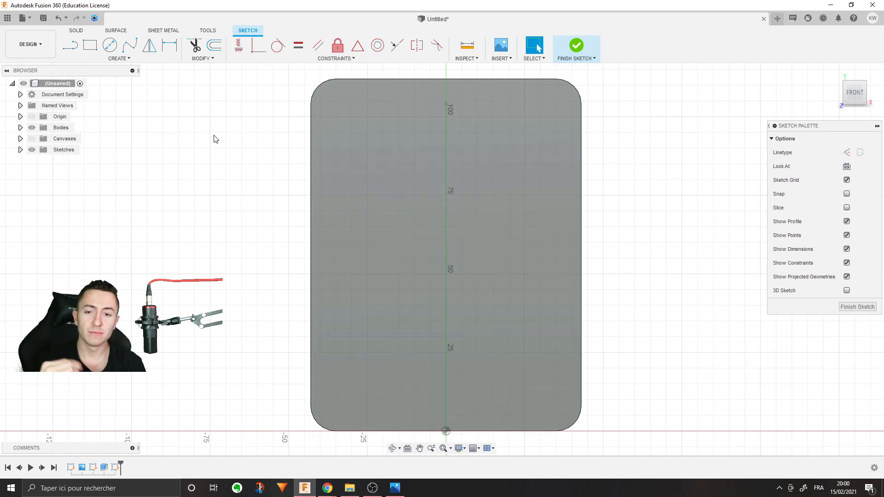
Step: Project the outline of the plate's front face into the sketch with Projection Link on, and show Body1 again
left_click(128, 59)
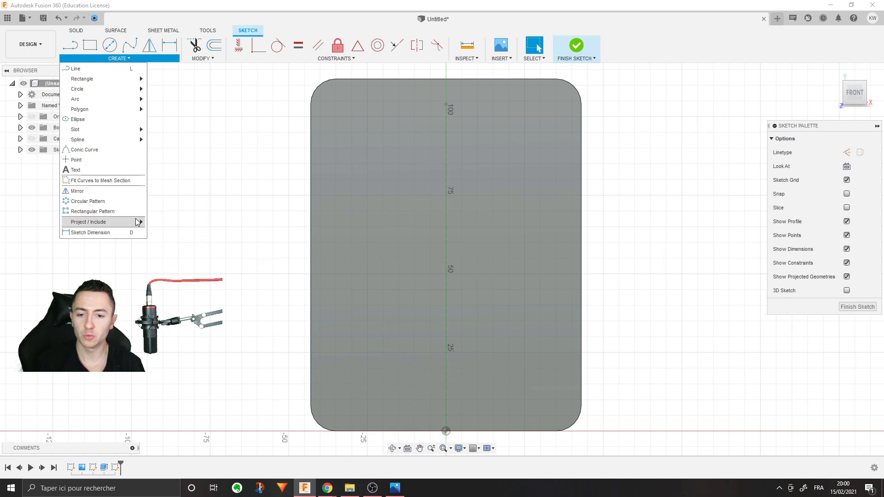
mouse_move(137, 222)
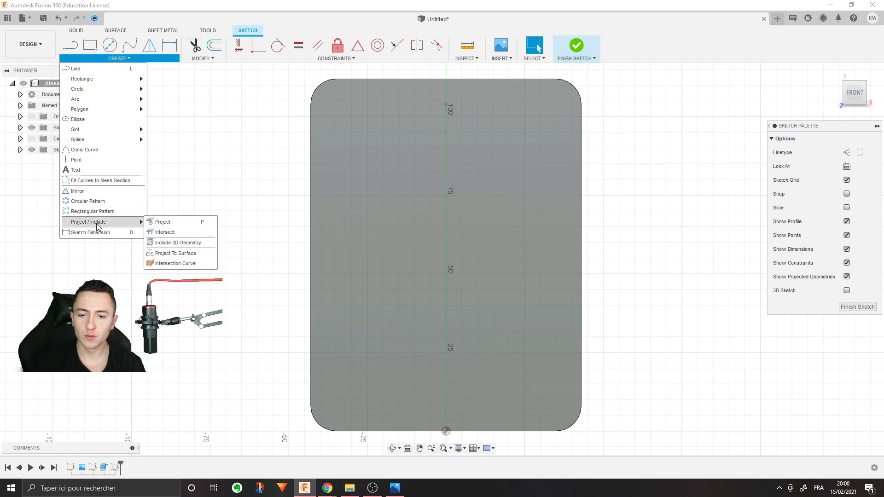
left_click(171, 224)
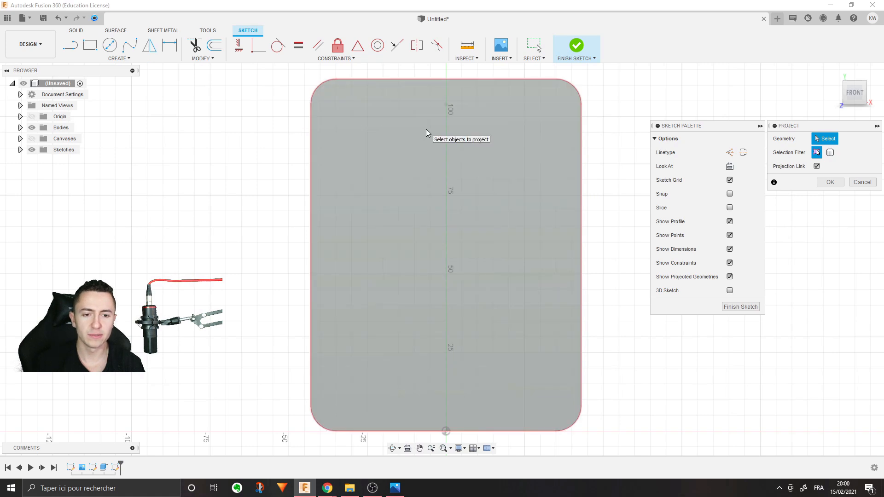
left_click(426, 130)
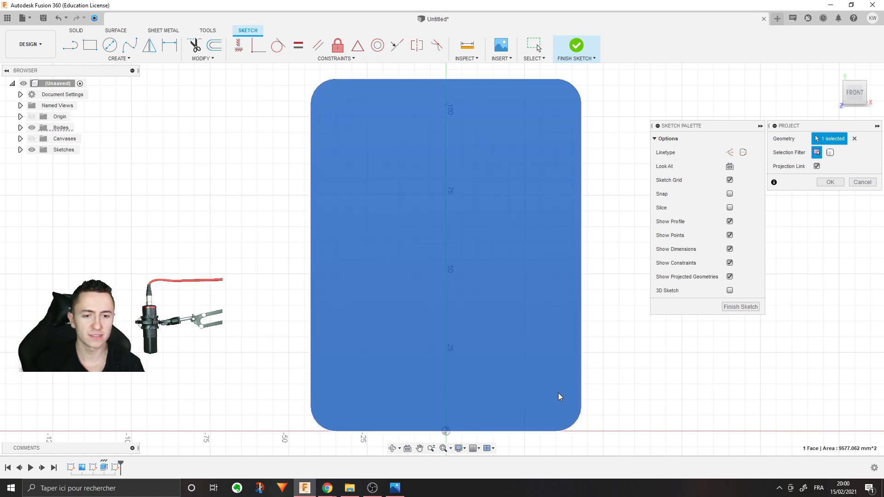
left_click(829, 183)
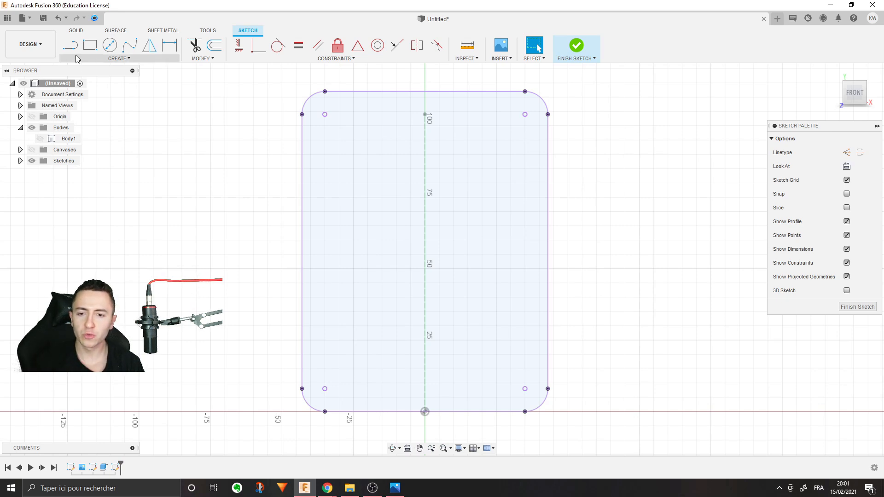
left_click(40, 139)
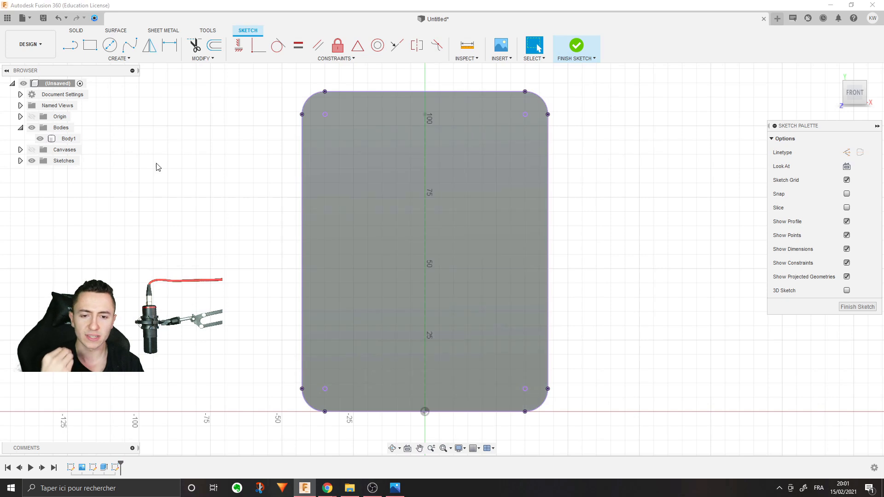
left_click(69, 47)
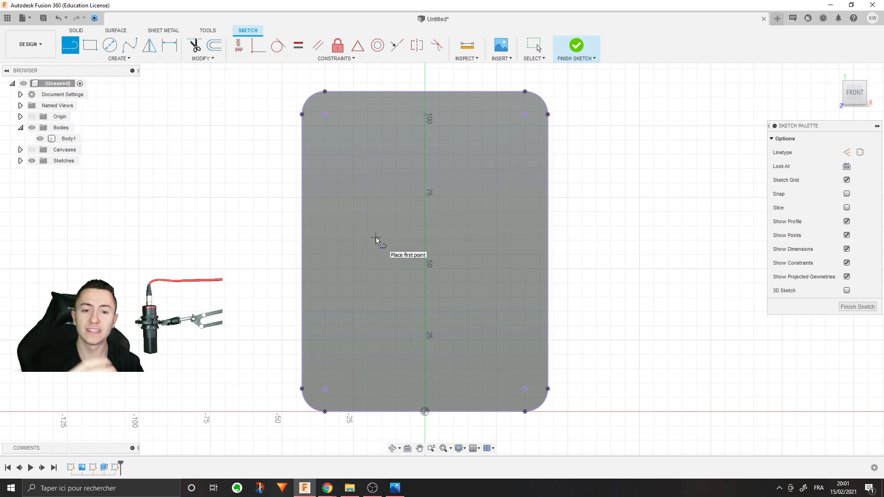
key("Escape")
left_click(131, 58)
mouse_move(116, 222)
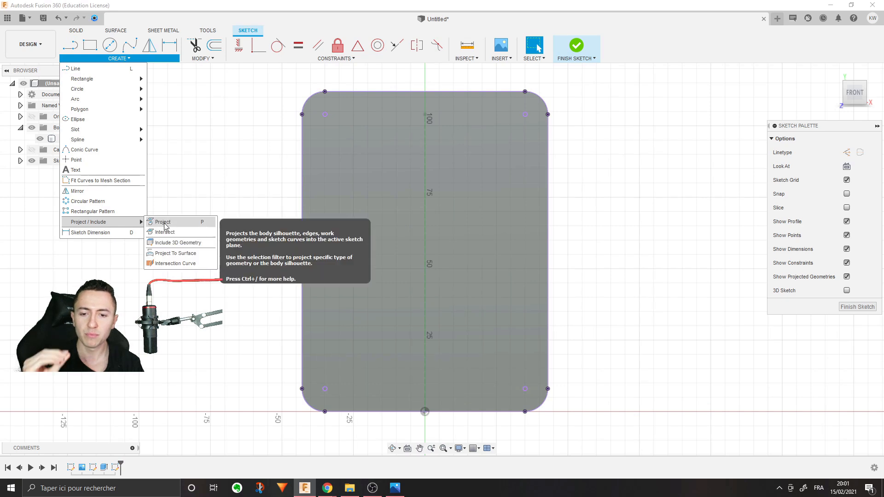
left_click(164, 223)
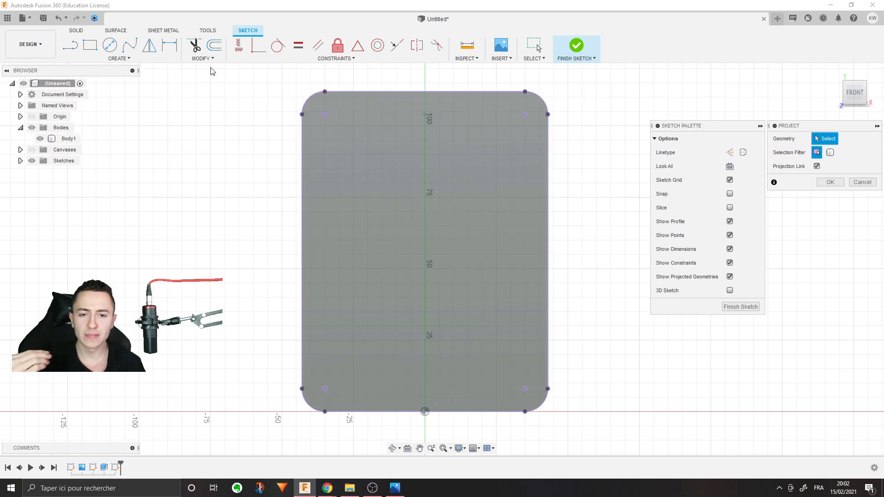
left_click(862, 182)
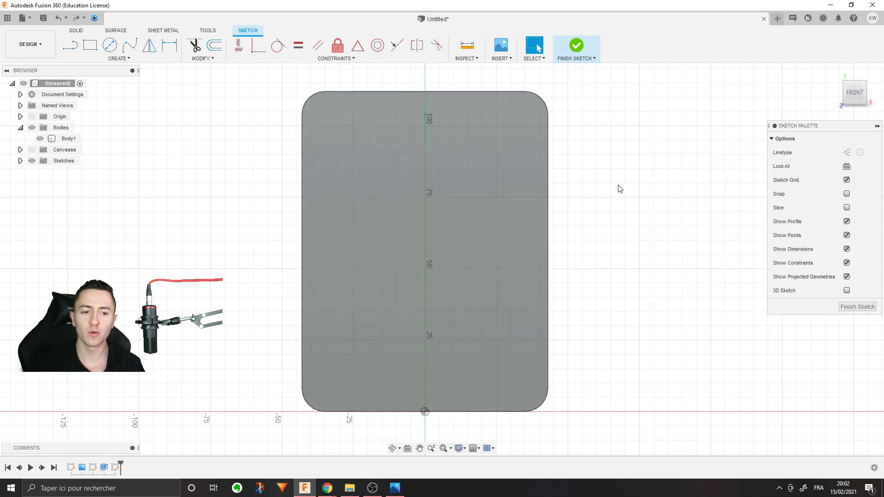
key("l")
left_click(302, 211)
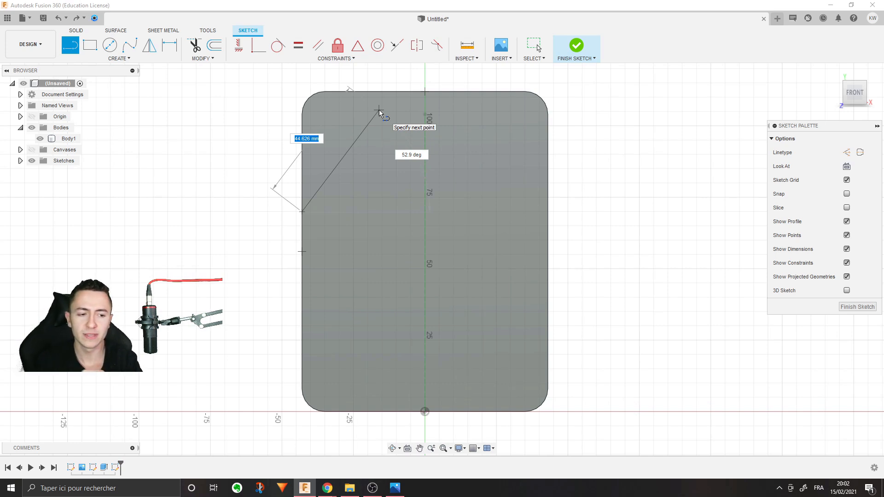
key("Escape")
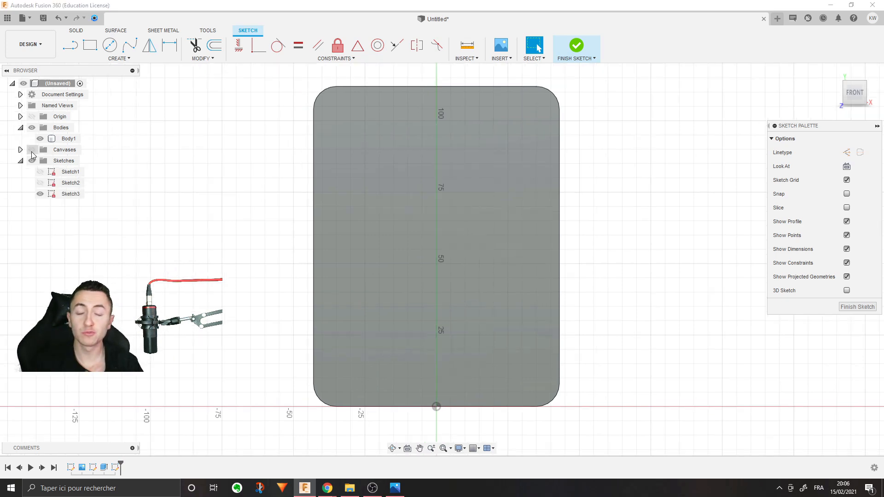
Step: Make Sketch1 visible, keep the canvas hidden, and view the plate at an angle to find that sketch's vertical line
left_click(31, 150)
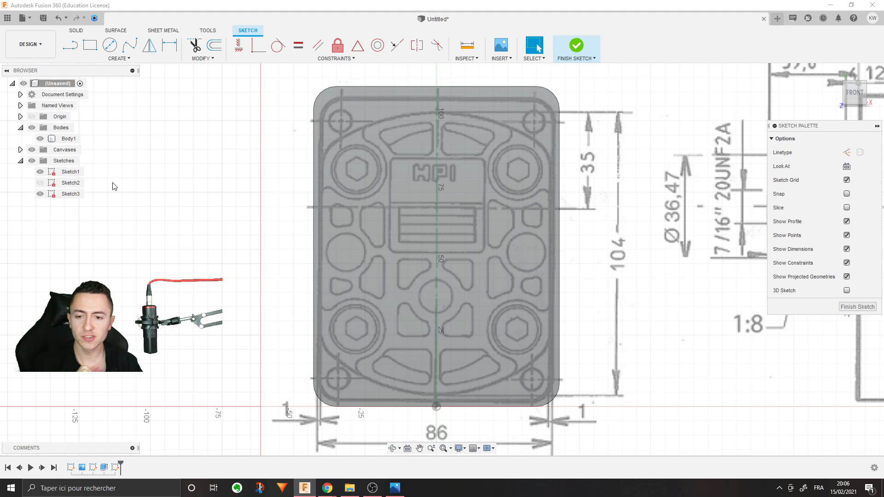
mouse_move(283, 198)
middle_mouse_down("shift")
mouse_move(318, 213)
mouse_move(347, 241)
mouse_move(322, 221)
middle_mouse_up("shift")
left_click(32, 149)
middle_click_drag(110, 172, 353, 191, "shift")
left_click(466, 150)
middle_click_drag(604, 385, 530, 372, "shift")
left_click(480, 231)
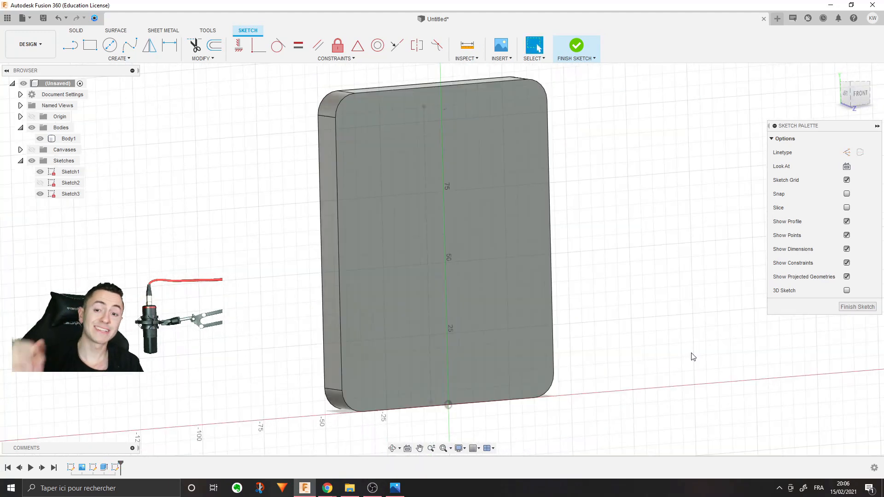
Step: Project Sketch1's vertical line and its upper endpoint into the current sketch with Projection Link on
left_click(119, 59)
mouse_move(134, 222)
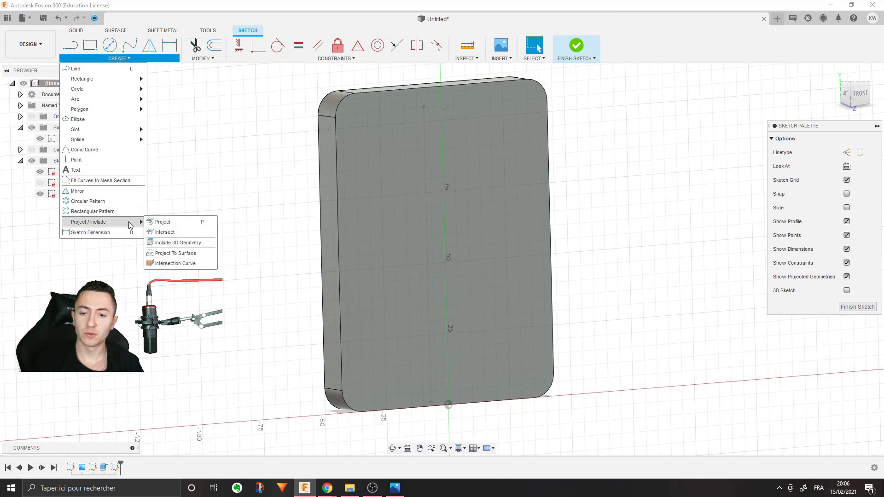
left_click(161, 223)
mouse_move(260, 190)
middle_mouse_down("shift")
mouse_move(272, 183)
mouse_move(309, 219)
mouse_move(470, 234)
middle_mouse_up("shift")
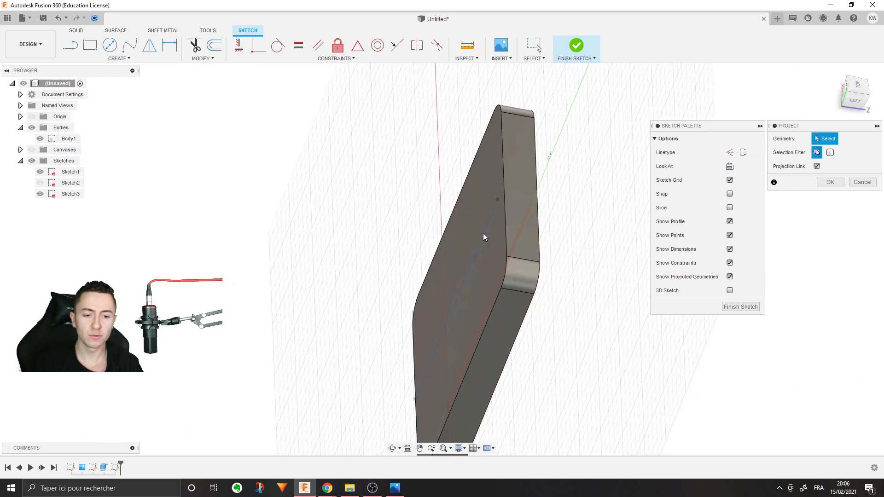
left_click(483, 233)
middle_click_drag(625, 336, 581, 204, "shift")
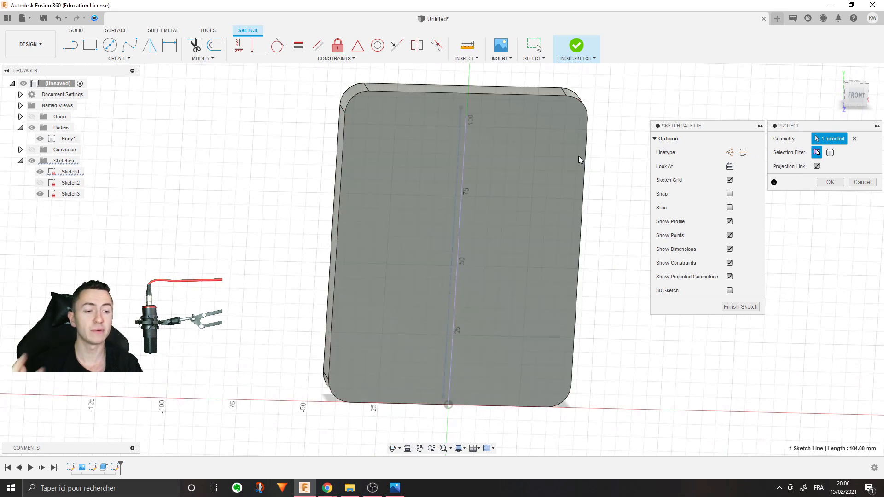
left_click(461, 106)
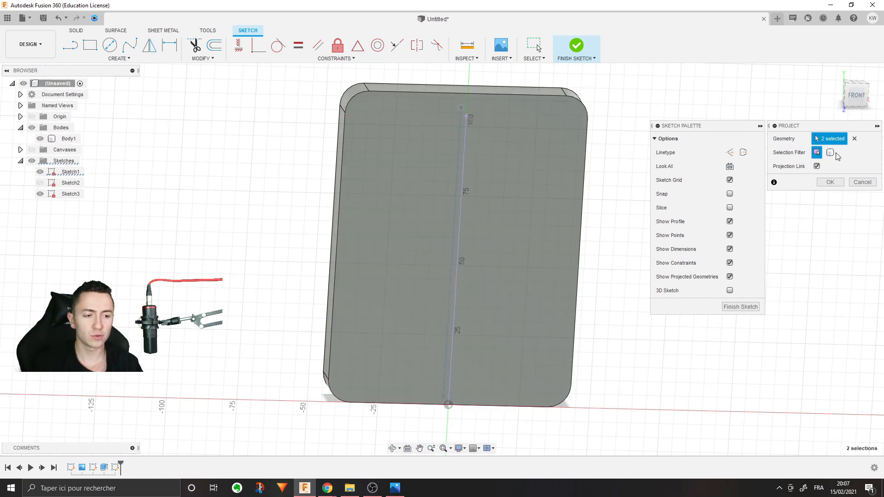
left_click(830, 182)
Step: Hide Sketch1, show the canvas again and view the plate from the front
left_click(40, 172)
middle_click_drag(668, 304, 445, 253, "shift")
left_click(458, 250)
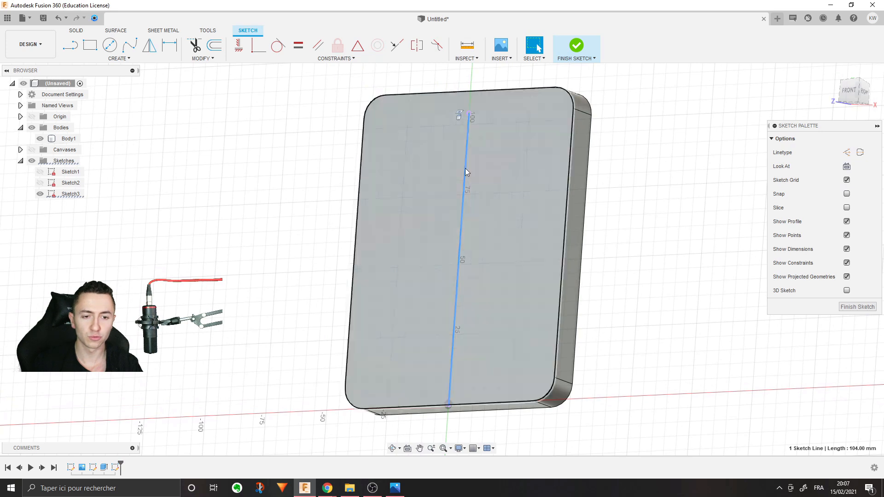
key("Escape")
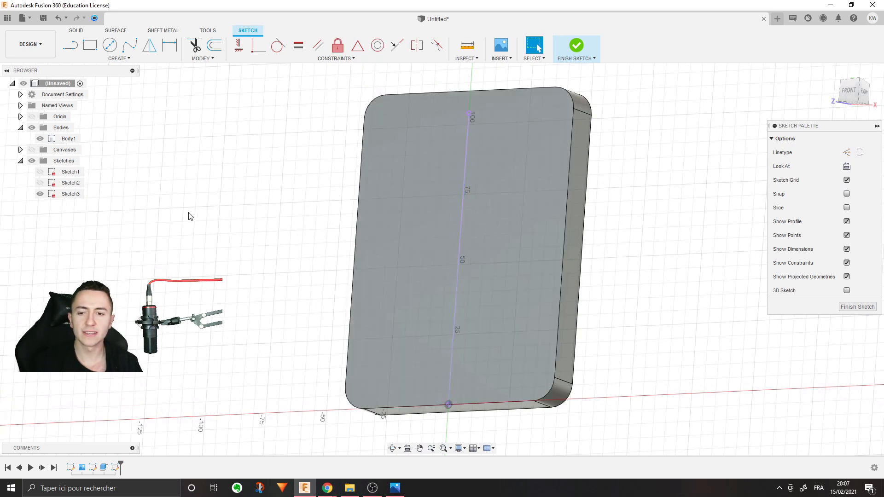
left_click(31, 150)
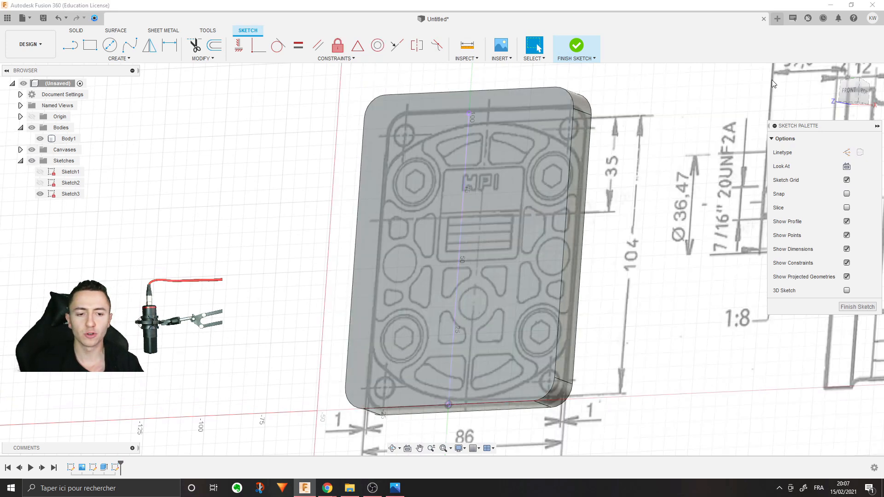
left_click(850, 90)
scroll(619, 238, "up", 5)
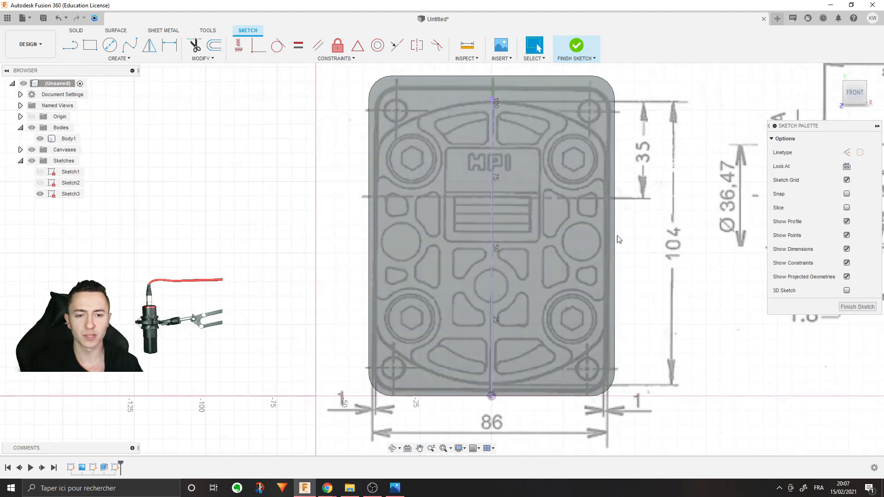
scroll(628, 207, "down", 3)
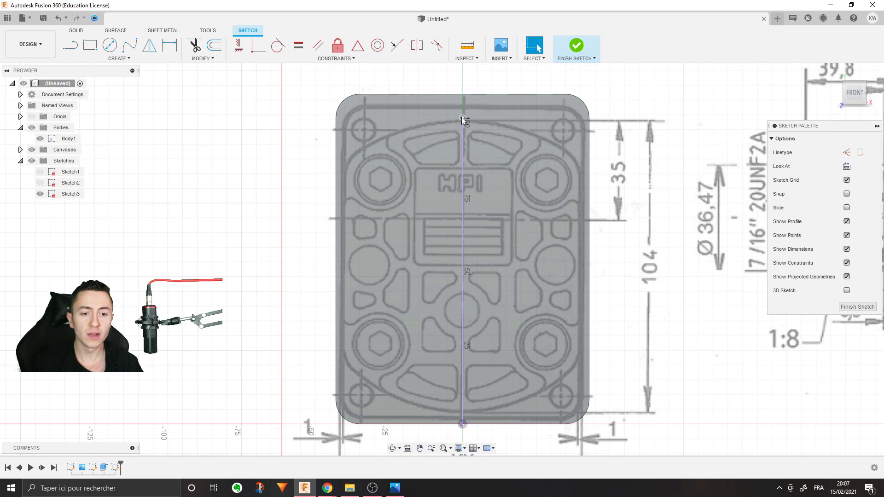
Step: Draw a 3-point arc between the plate's two side edges, passing through the upper endpoint of the projected vertical line
left_click(462, 121)
left_click(463, 139)
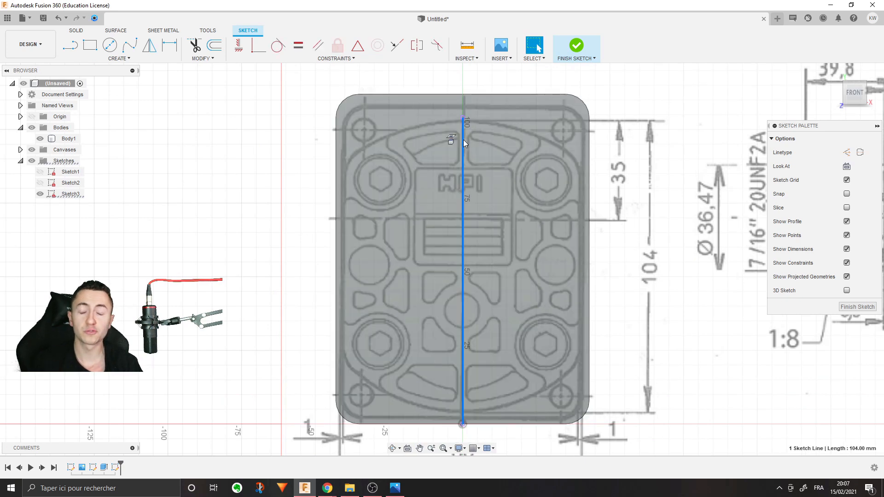
left_click(213, 110)
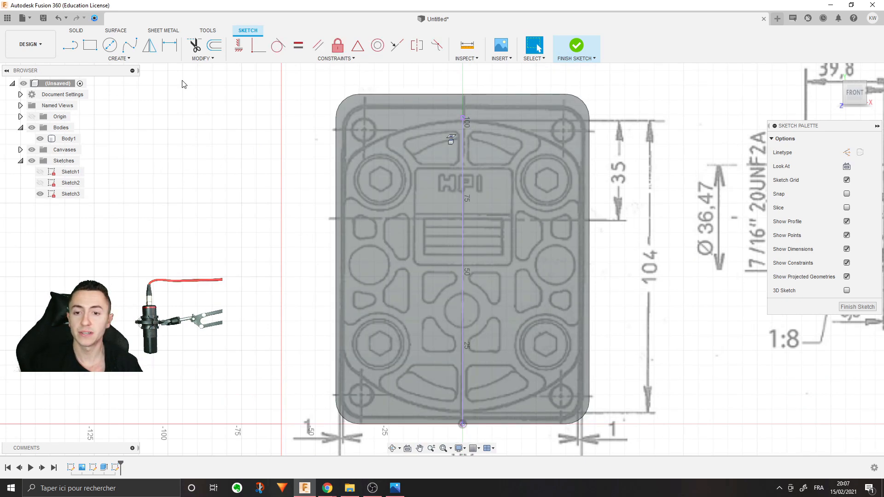
left_click(124, 57)
mouse_move(101, 102)
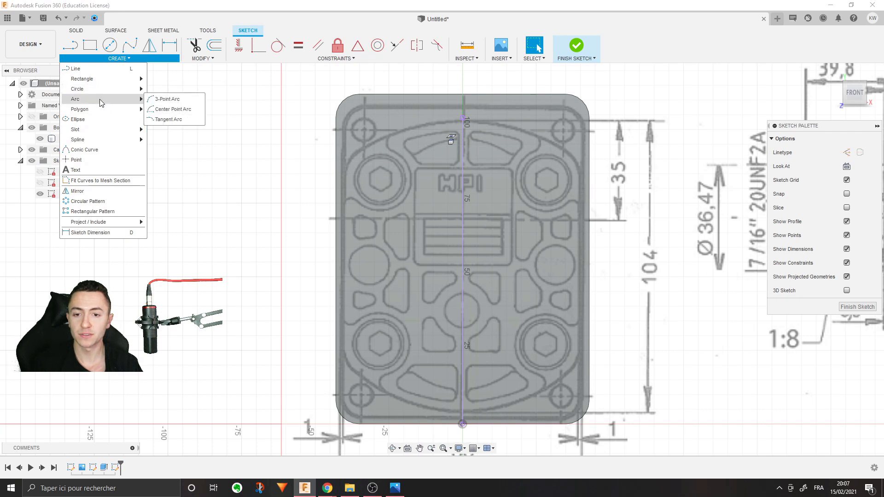
left_click(166, 99)
left_click(337, 169)
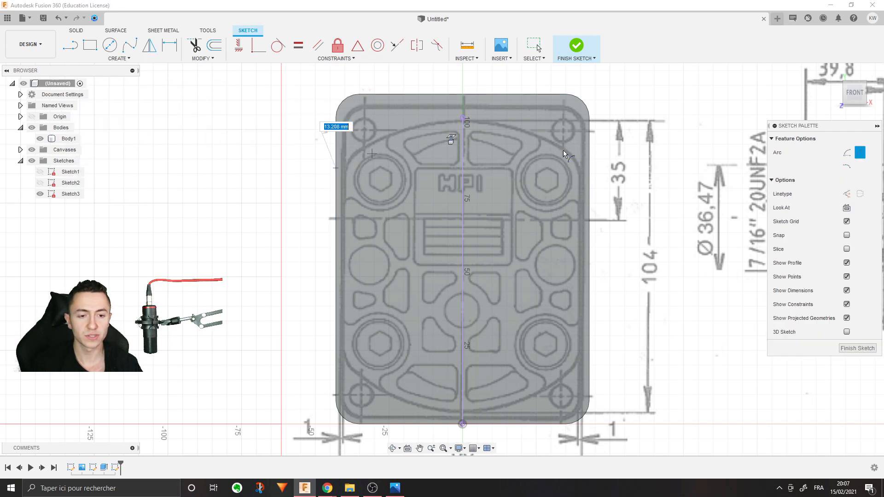
left_click(462, 118)
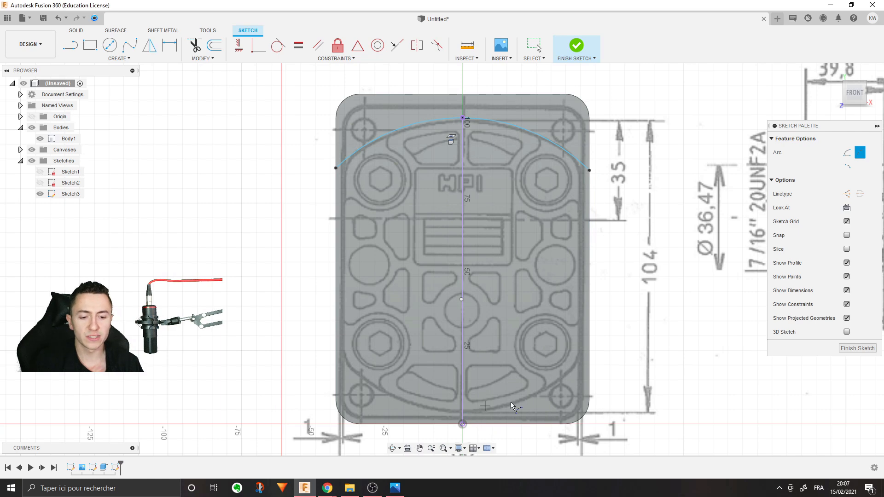
scroll(534, 380, "down", 3)
key("Escape")
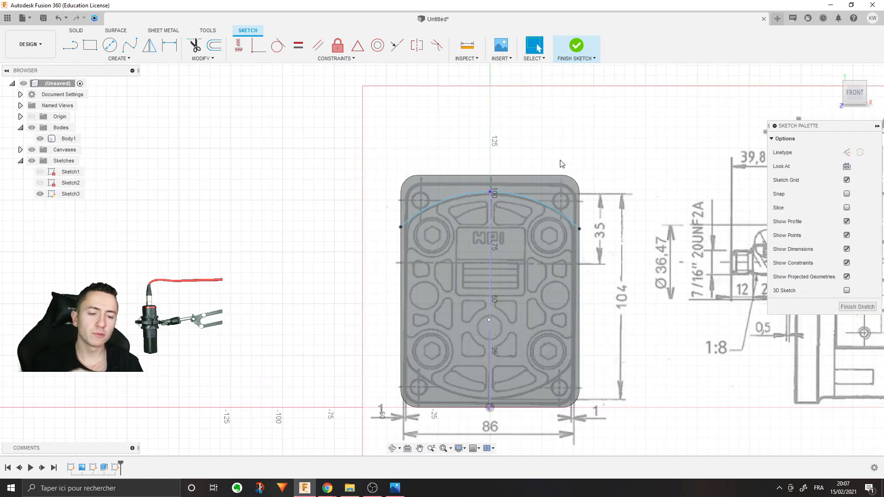
Step: Test the arc's freedom by moving its left endpoint along the plate's edge and its centre off the vertical line
scroll(513, 241, "up", 3)
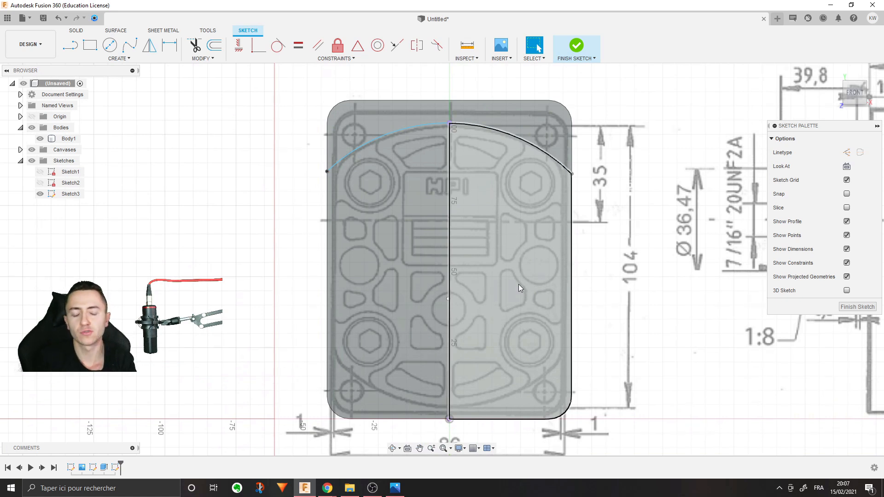
scroll(452, 414, "up", 2)
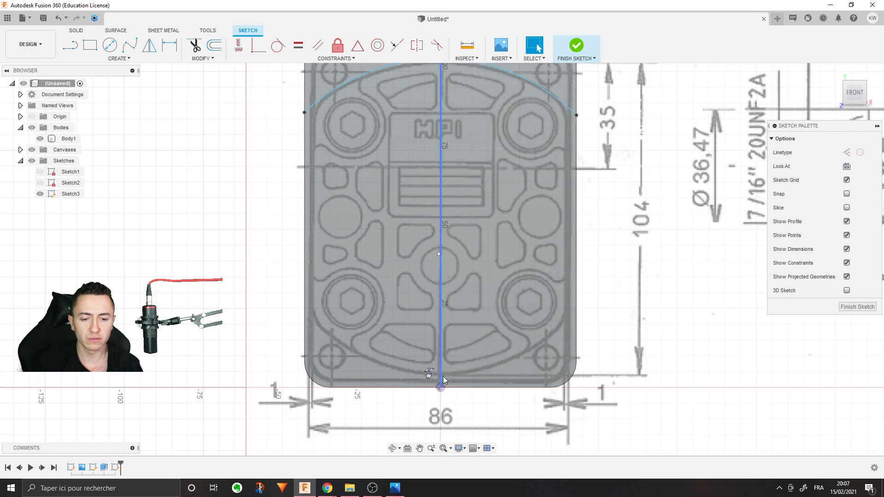
middle_click_drag(445, 375, 429, 405)
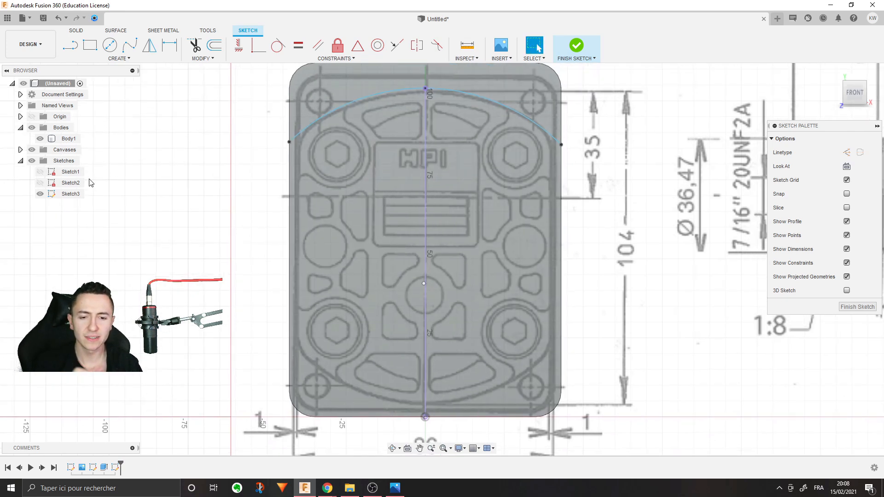
middle_click_drag(134, 203, 124, 221)
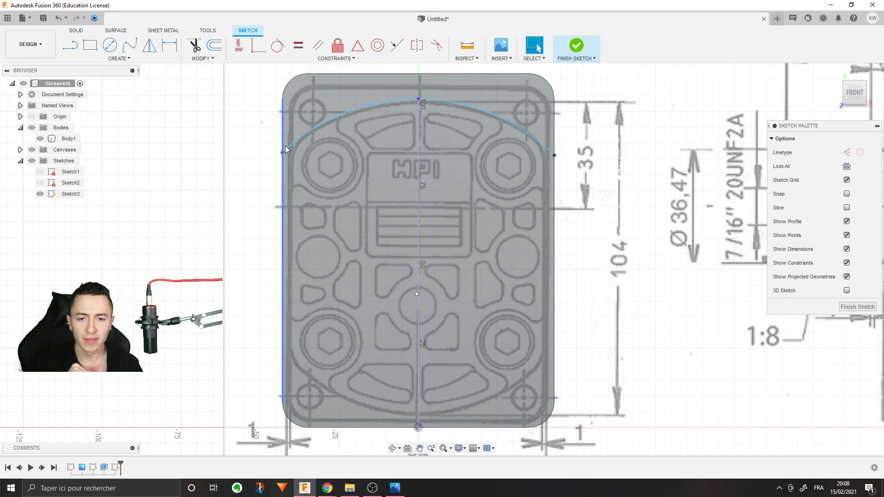
mouse_move(281, 154)
left_mouse_down()
mouse_move(270, 254)
mouse_move(285, 158)
mouse_move(288, 175)
left_mouse_up()
left_click_drag(417, 280, 431, 273)
key("Escape")
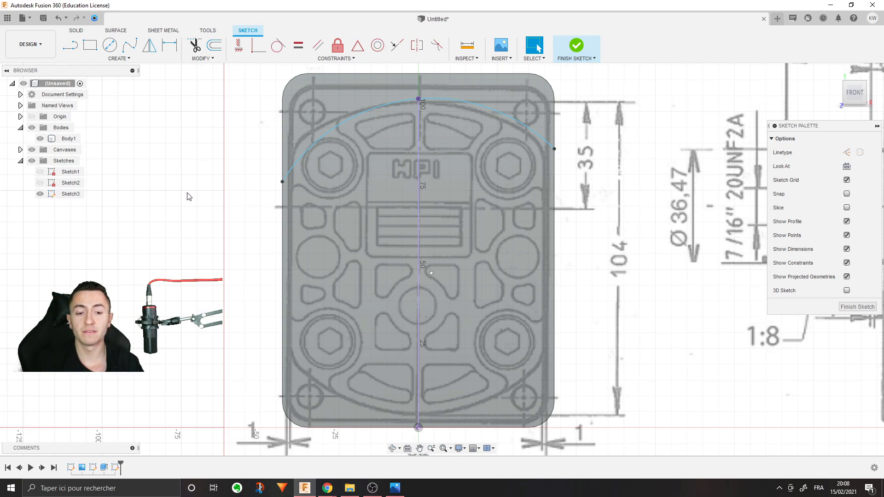
Step: Make the arc's centre coincident with the projected vertical line and adjust its right endpoint to about Y 86 mm on the plate's edge
left_click(432, 273)
left_click(419, 263)
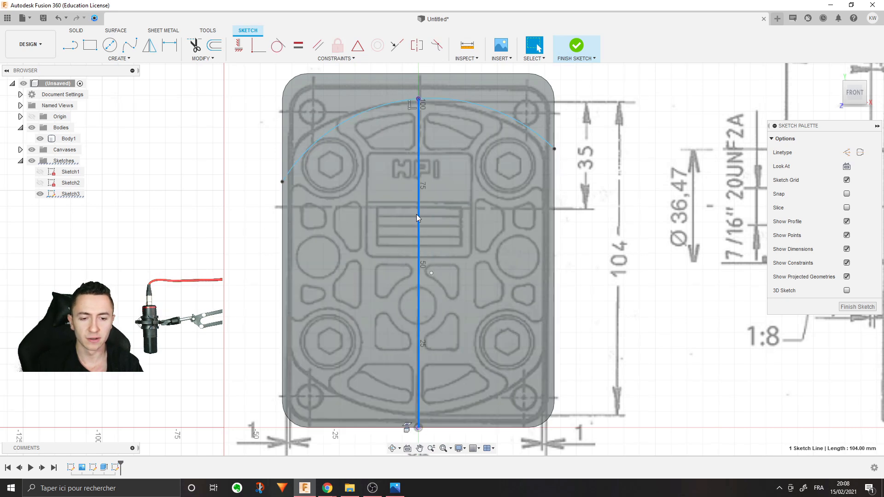
left_click(227, 316)
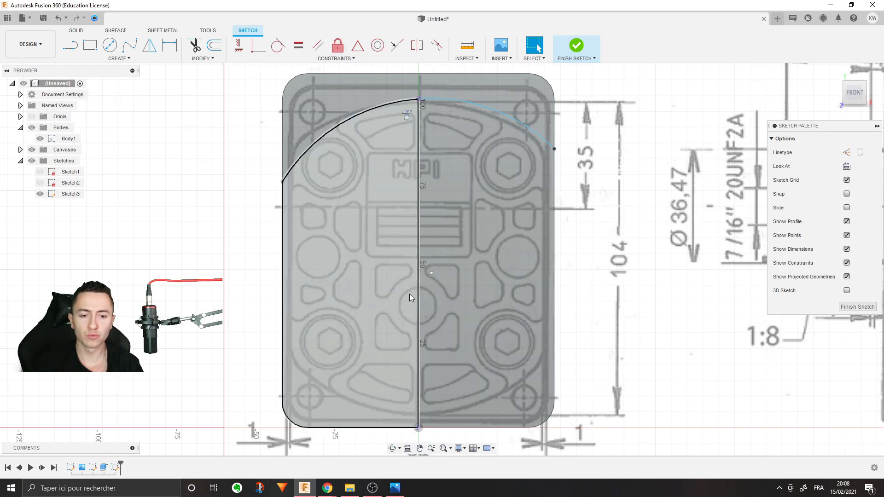
left_click(255, 46)
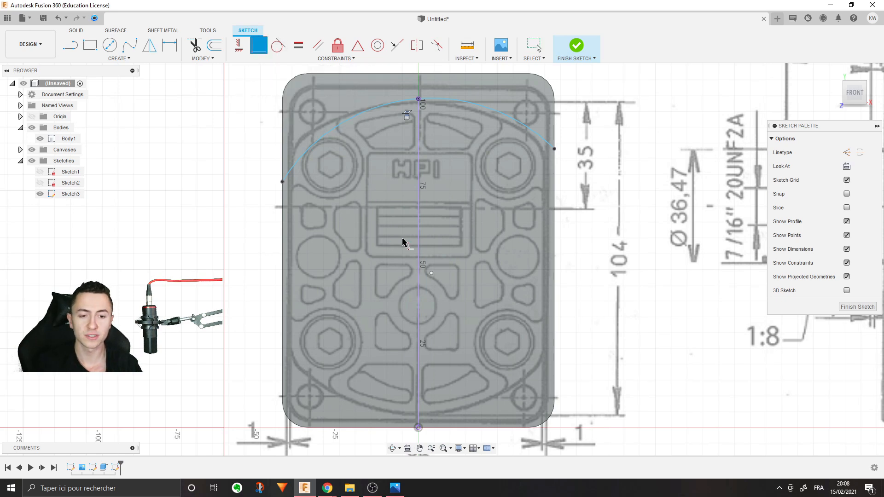
left_click(419, 264)
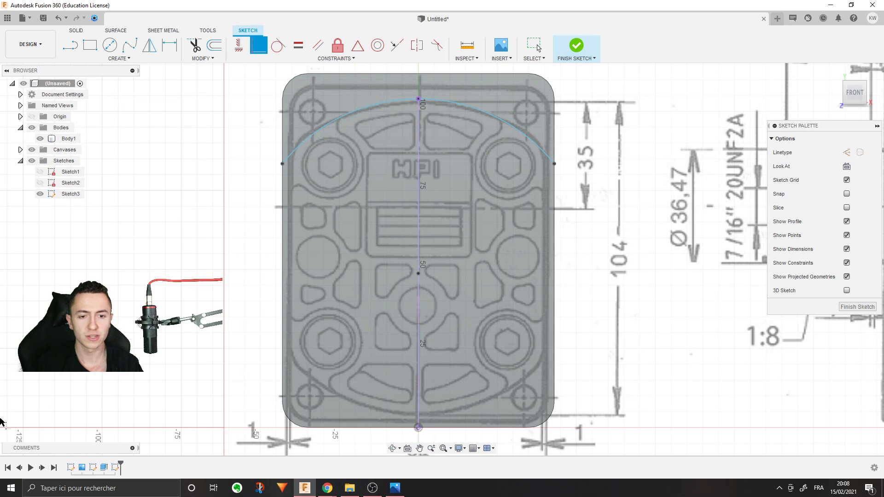
key("Escape")
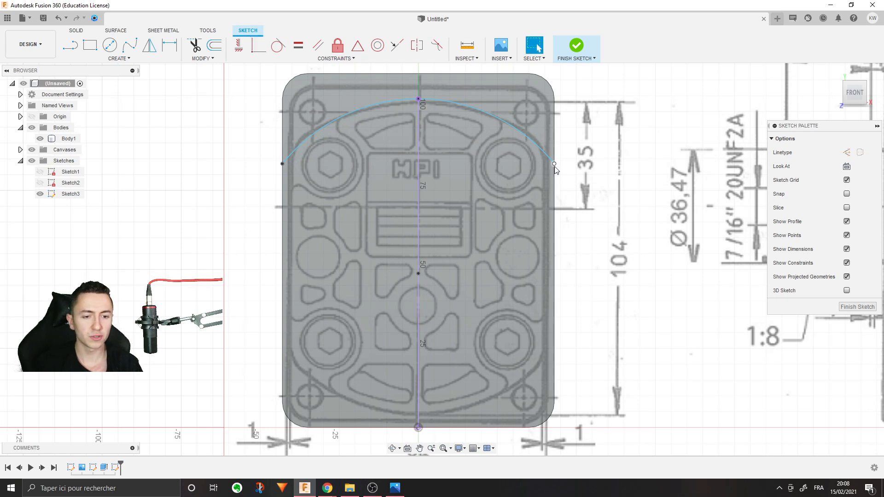
left_click_drag(555, 166, 557, 142)
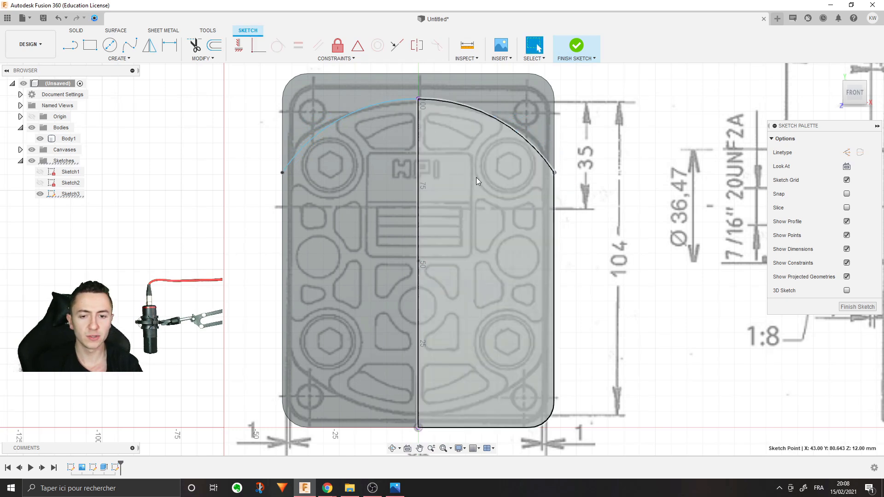
left_click_drag(554, 173, 555, 159)
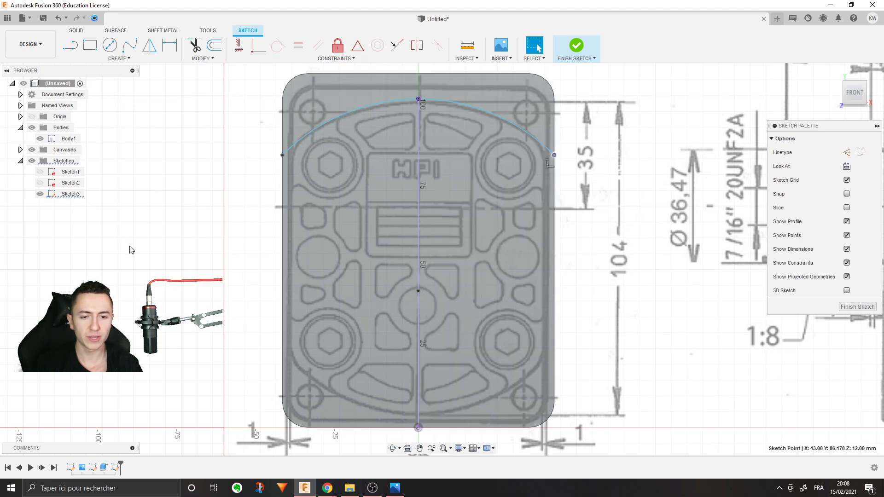
Step: Draw a second 3-point arc, bulging downward, between the side edges near the plate's lower end
key("a")
middle_click_drag(290, 275, 282, 242)
left_click(274, 311)
left_click(548, 336)
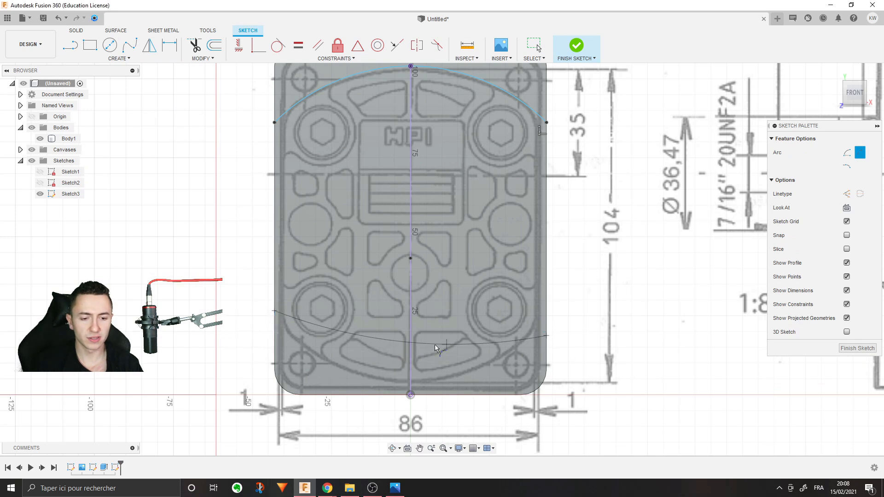
left_click(410, 361)
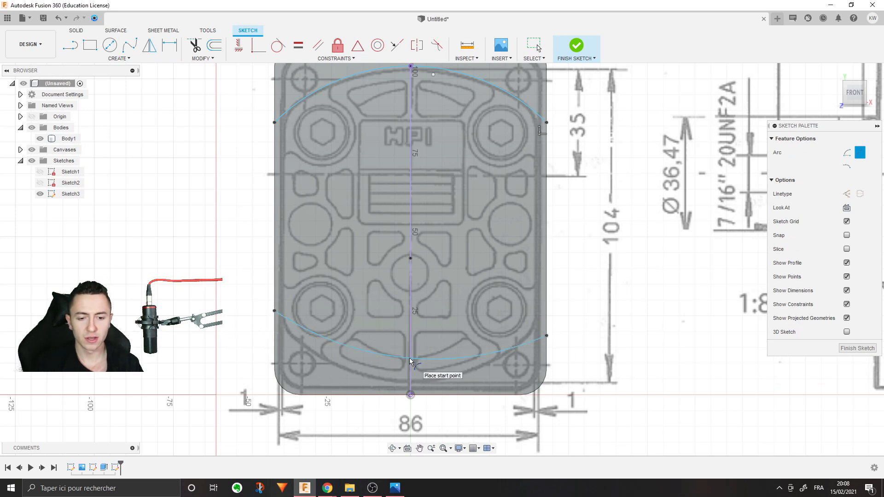
scroll(368, 345, "up", 3)
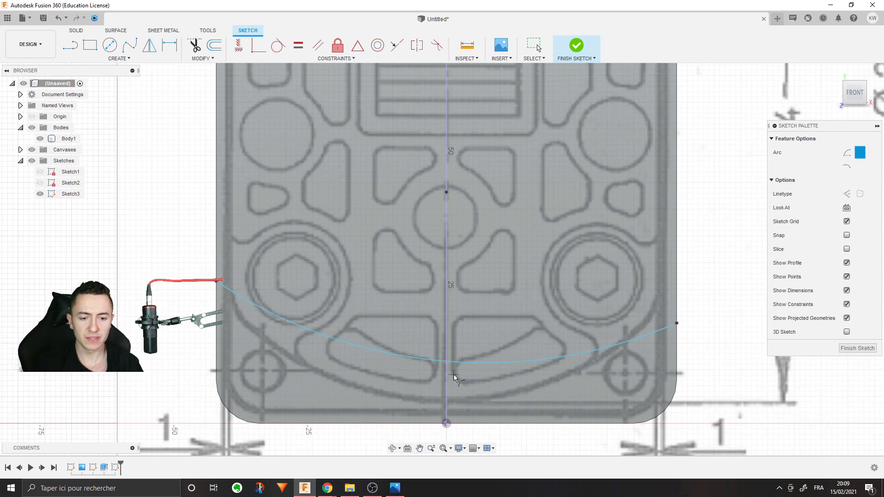
key("Escape")
Step: Try out the lower arc's shape by moving the curve upward and sliding its right endpoint along the plate's edge
left_click(447, 361)
left_click_drag(445, 357, 448, 334)
left_click_drag(676, 293, 676, 201)
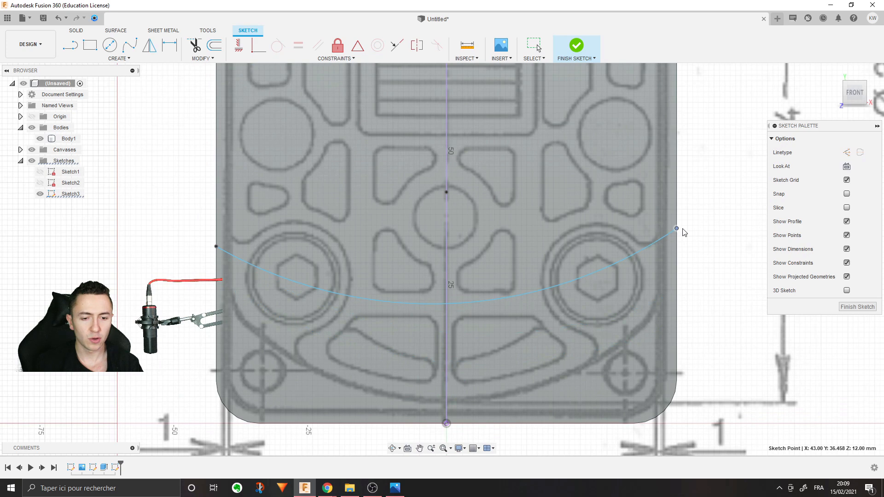
scroll(302, 370, "down", 2)
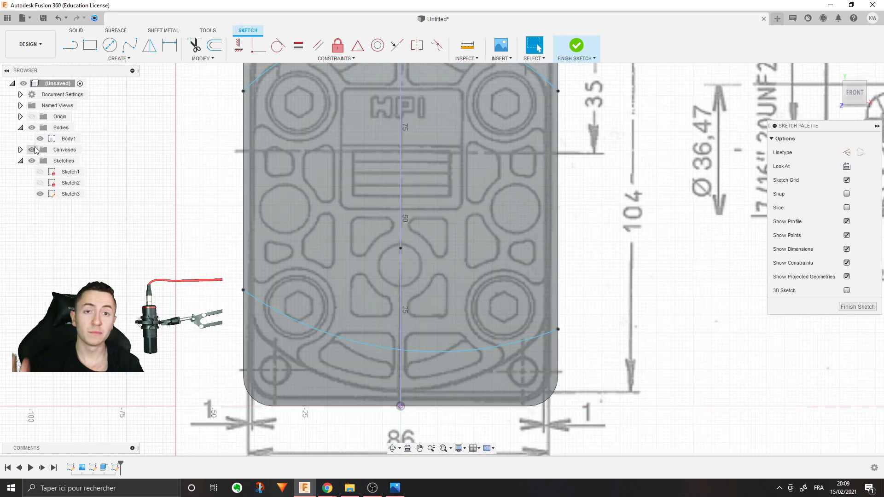
Step: Hide the canvas and move the lower arc's right endpoint up the plate's edge to about Y 38 mm
left_click(31, 150)
left_click(447, 353)
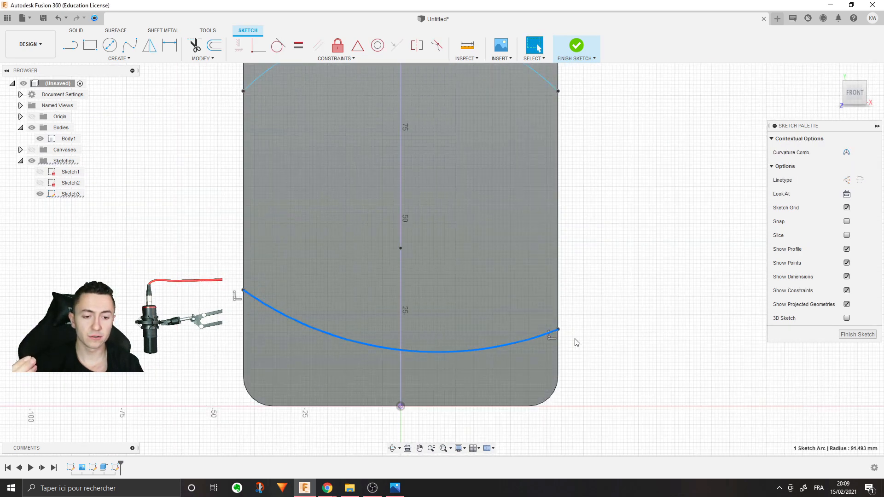
left_click_drag(559, 330, 533, 266)
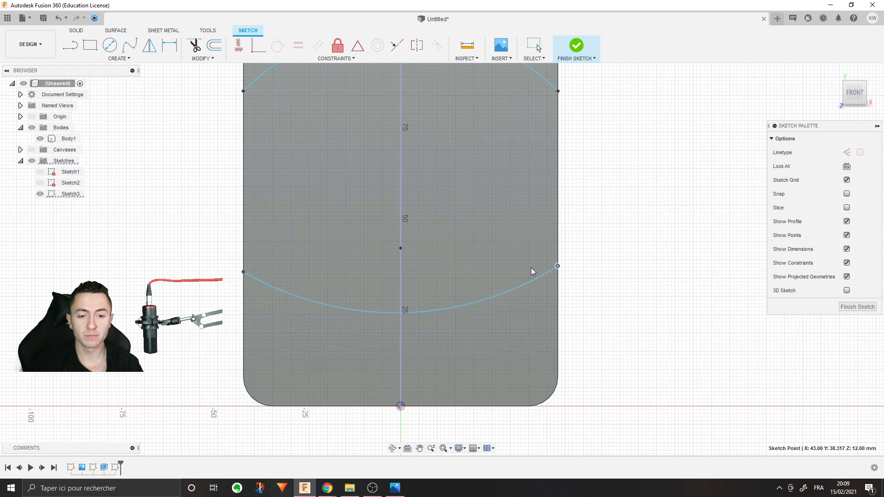
left_click(109, 215)
middle_click_drag(105, 226, 93, 219)
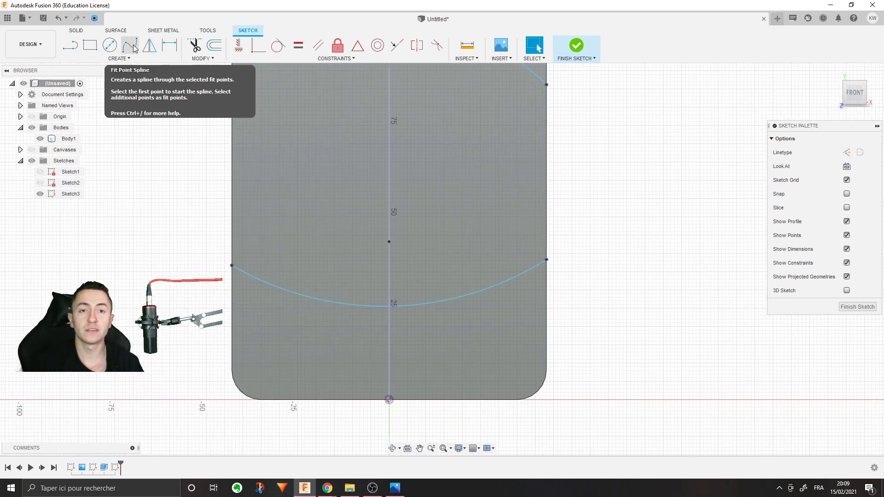
Step: Try out the lower arc's shape by moving its curve and sliding its right endpoint along the plate's edge
middle_click_drag(149, 99, 146, 151)
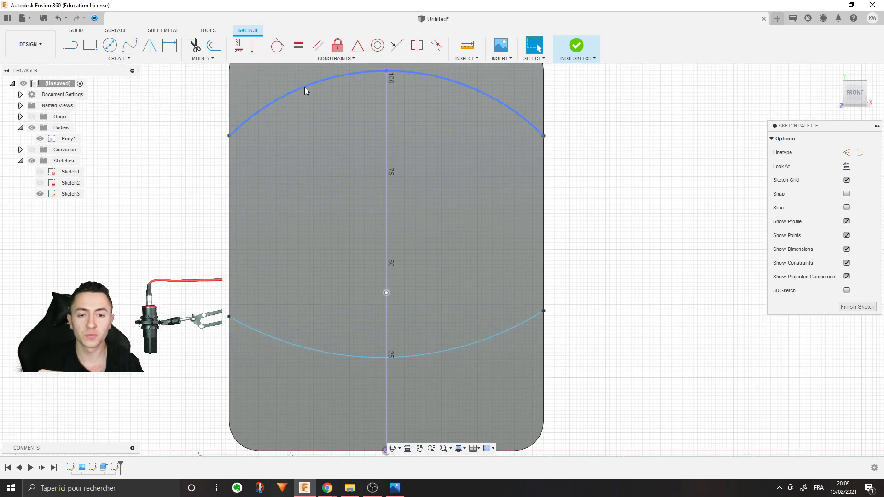
left_click(304, 87)
middle_click_drag(621, 277, 623, 207)
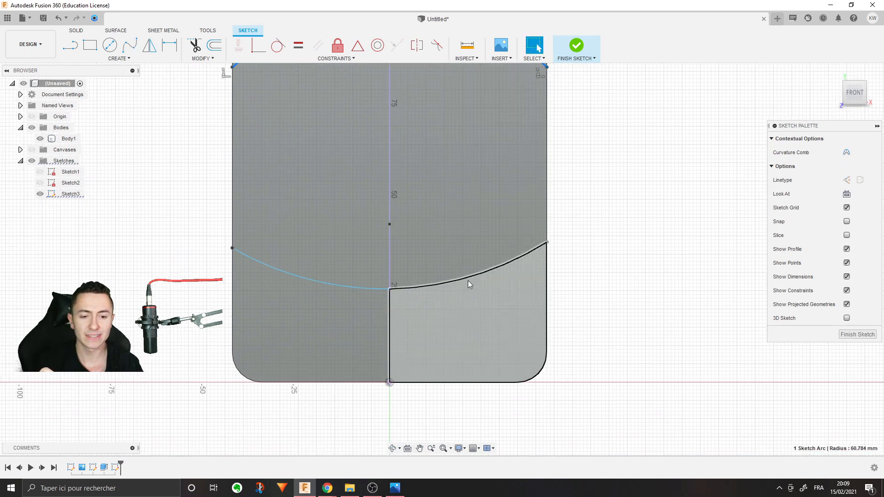
left_click_drag(469, 279, 537, 267)
middle_click_drag(537, 267, 576, 301)
left_click_drag(575, 301, 579, 305)
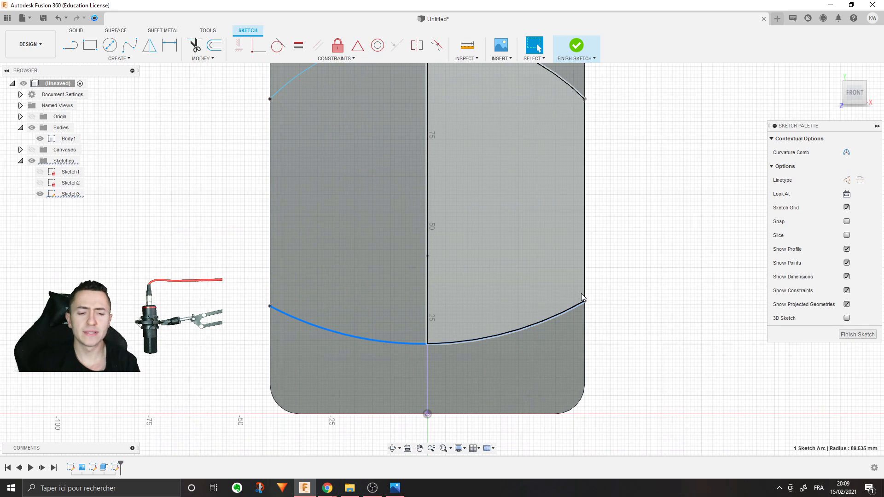
scroll(582, 297, "down", 3)
middle_click_drag(571, 193, 565, 290)
mouse_move(462, 151)
left_mouse_down()
mouse_move(475, 149)
mouse_move(468, 140)
left_mouse_up()
left_click(428, 127)
middle_click_drag(411, 159, 371, 103)
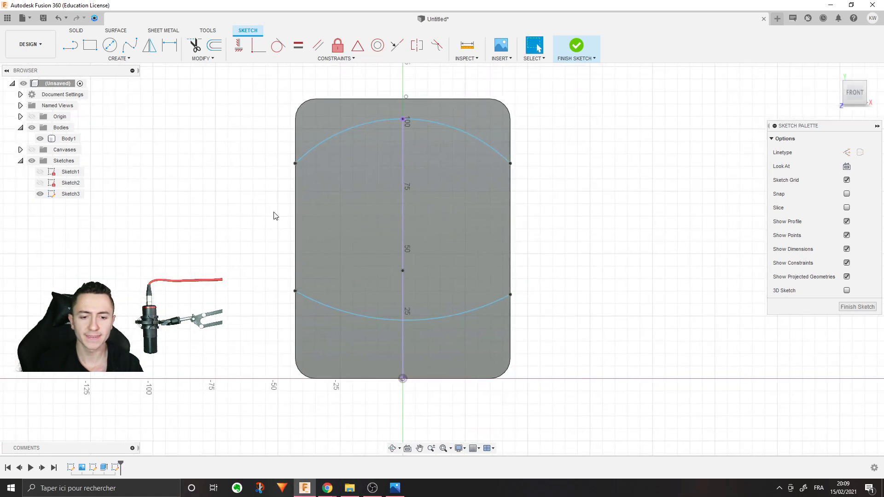
Step: Make the lower arc's endpoints symmetric about the vertical centre line and move the right endpoint to about Y 36 mm
scroll(272, 220, "up", 1)
scroll(300, 195, "up", 1)
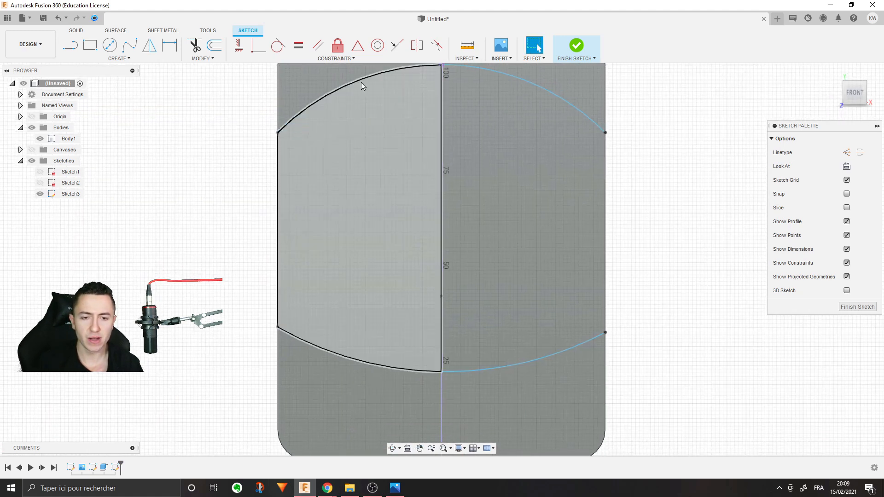
left_click(416, 46)
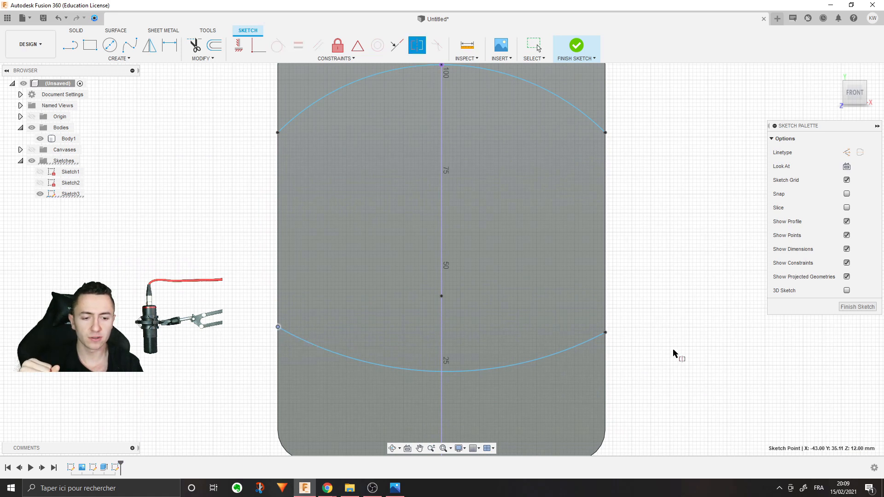
left_click(607, 335)
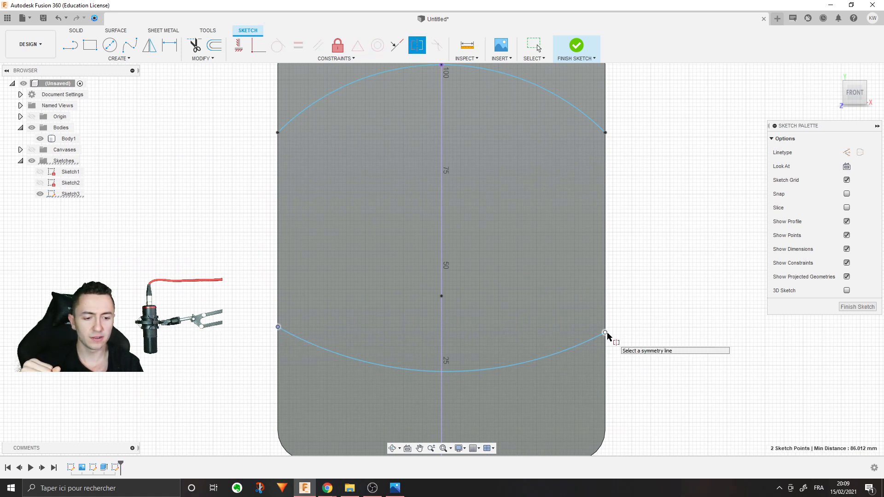
left_click(442, 337)
key("Escape")
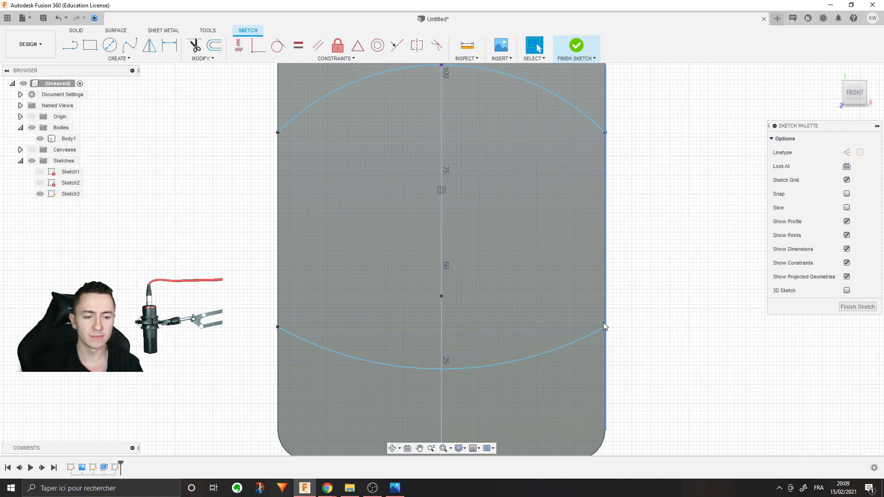
mouse_move(605, 328)
left_mouse_down()
mouse_move(610, 375)
mouse_move(566, 296)
mouse_move(657, 299)
mouse_move(640, 410)
mouse_move(630, 422)
mouse_move(605, 325)
left_mouse_up()
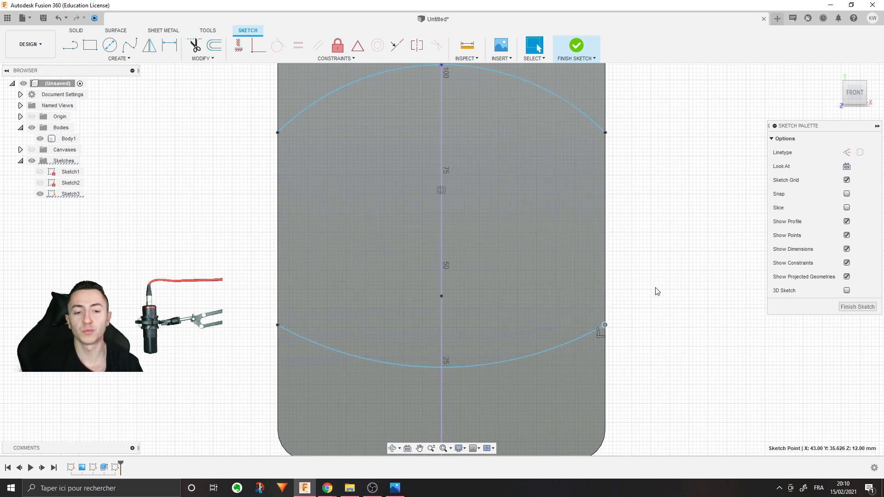
Step: Show the canvas and fit the upper arc to the drawing, with its left endpoint at about Y 86 mm
scroll(651, 302, "down", 3)
left_click_drag(487, 112, 486, 178)
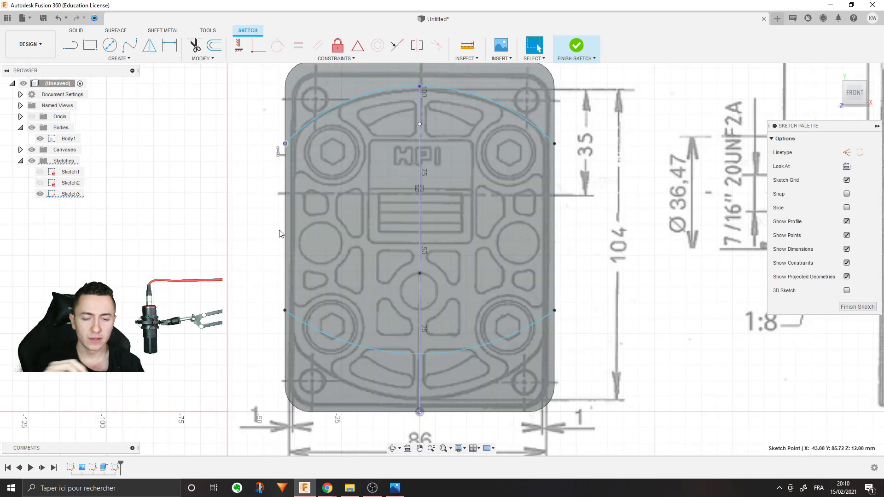
mouse_move(287, 140)
left_mouse_down()
mouse_move(286, 152)
mouse_move(283, 142)
left_mouse_up()
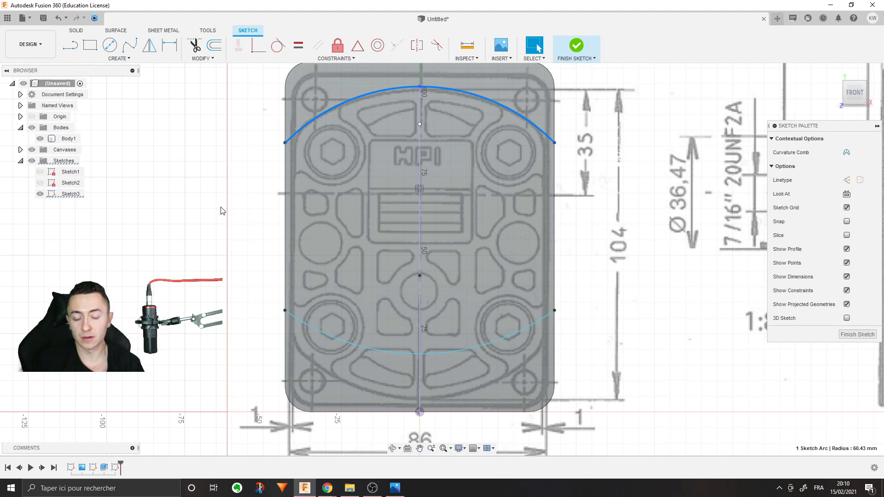
Step: Look over the canvas drawing's side and flange views for a radius dimension of the upper arc
scroll(221, 211, "down", 6)
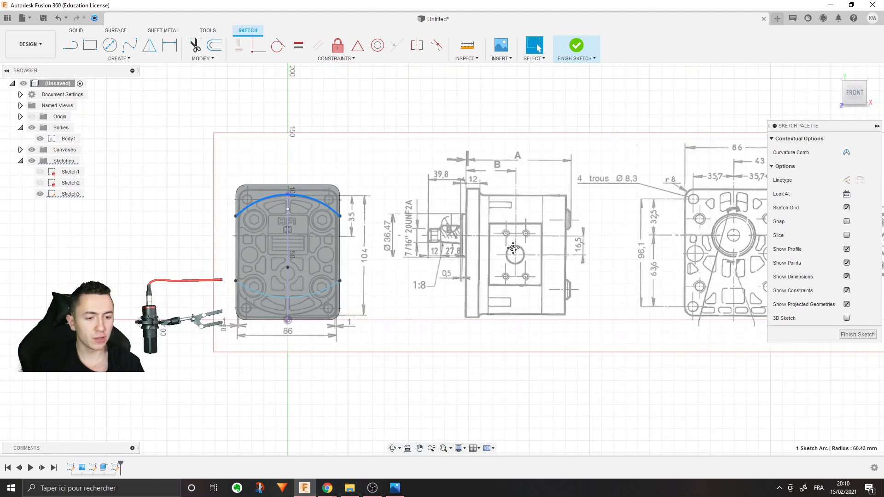
middle_click_drag(525, 249, 330, 244)
scroll(541, 239, "up", 2)
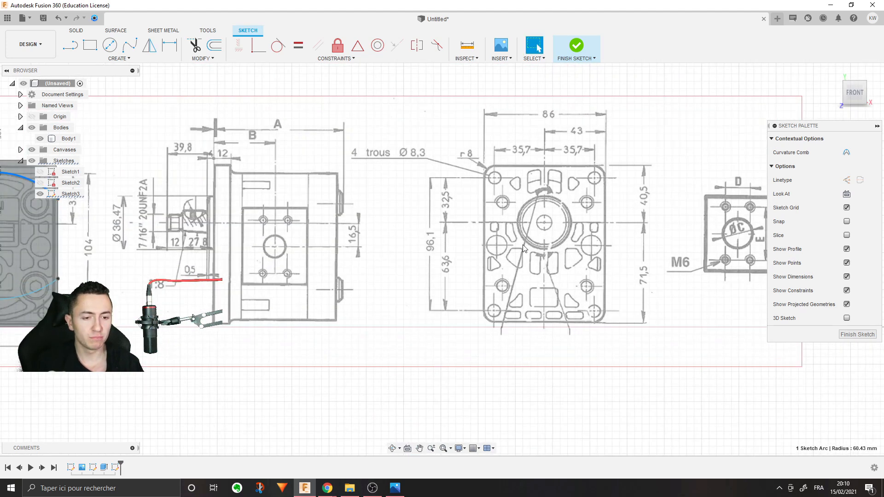
middle_click_drag(535, 240, 362, 251)
middle_click_drag(139, 277, 647, 265)
scroll(299, 208, "up", 2)
middle_click_drag(302, 208, 406, 207)
scroll(382, 236, "up", 4)
middle_click_drag(594, 316, 543, 259)
key("d")
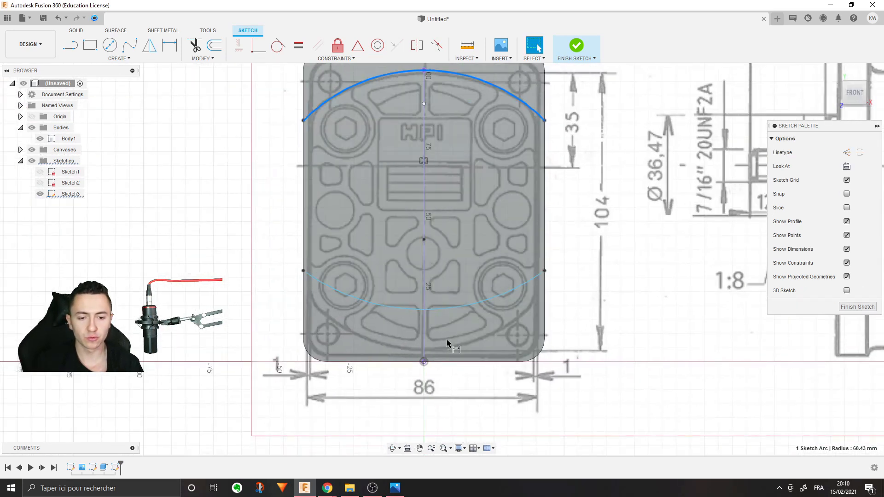
key("Escape")
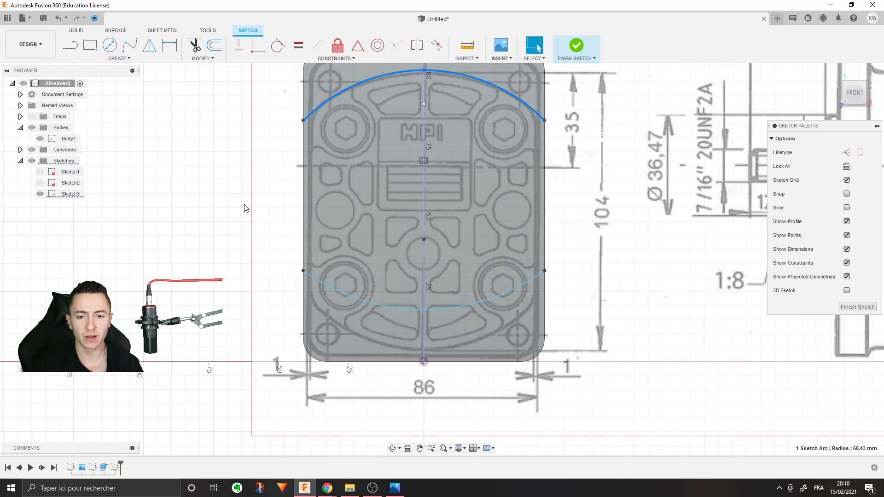
key("e")
key("Escape")
Step: Dimension the upper arc's radius at 60 mm
mouse_move(259, 136)
middle_mouse_down()
mouse_move(170, 93)
mouse_move(234, 145)
middle_mouse_up()
key("d")
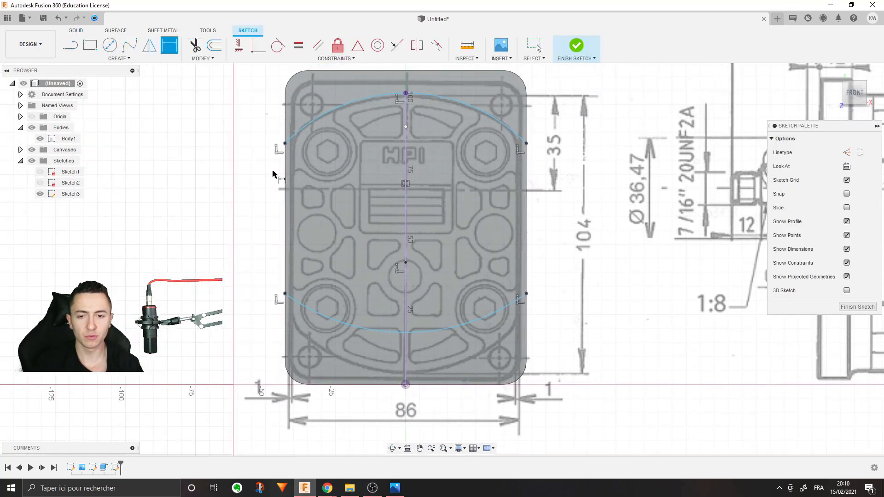
left_click(307, 125)
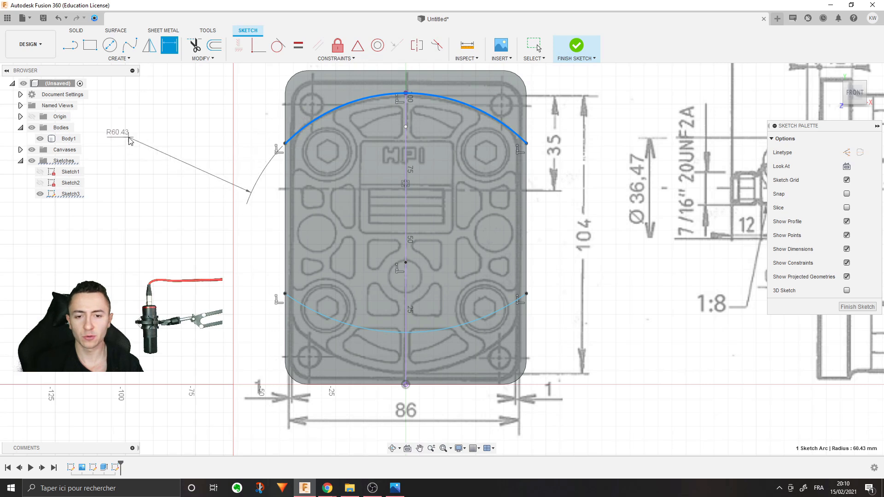
left_click(139, 170)
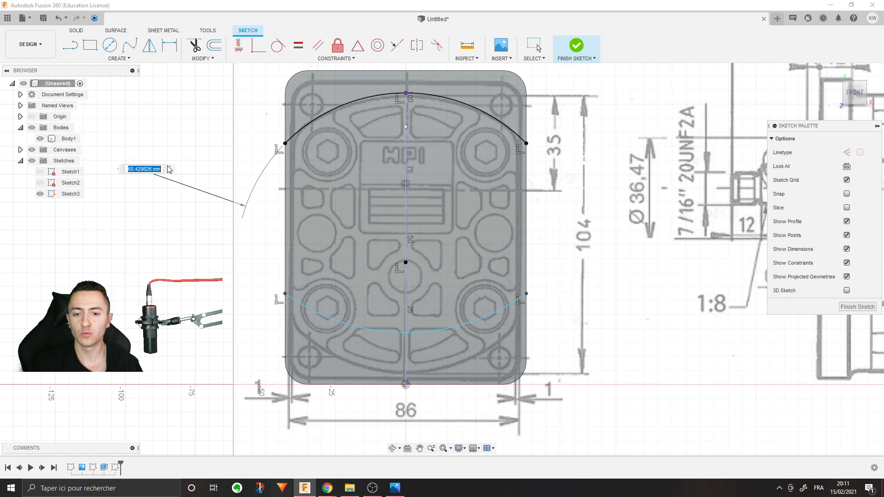
middle_click_drag(318, 132, 434, 168)
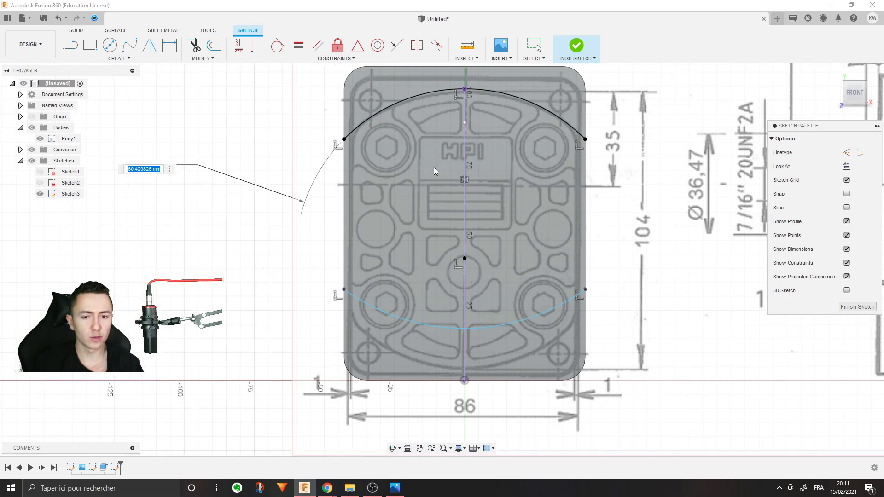
key("Return")
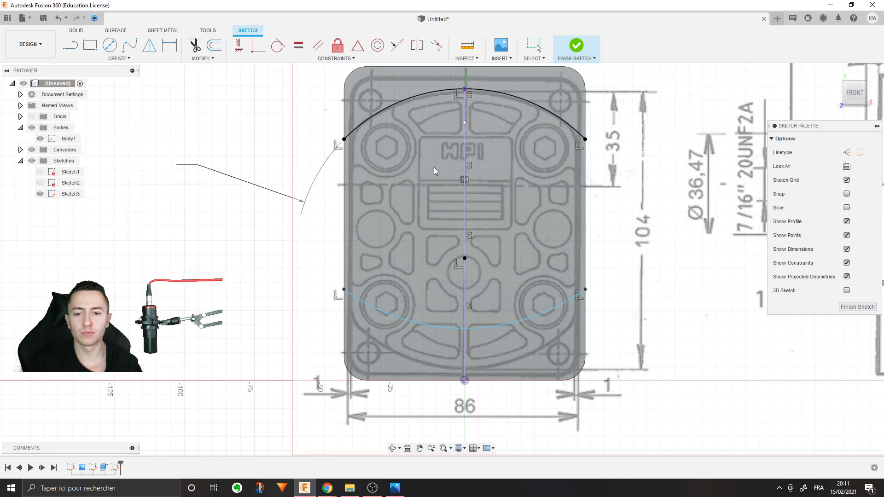
Step: Examine the drawing's other views for further arc dimensions and check the lower arc's current radius
middle_click_drag(290, 229, 286, 230)
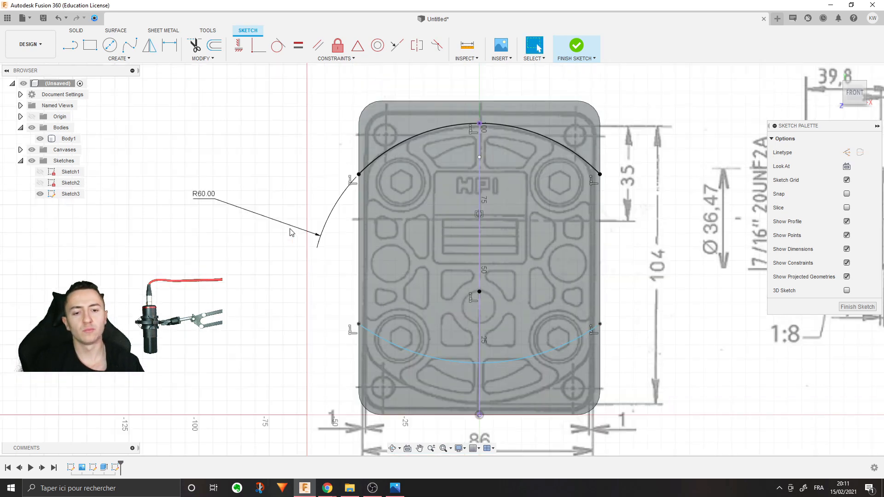
scroll(568, 254, "down", 3)
middle_click_drag(569, 253, 397, 237)
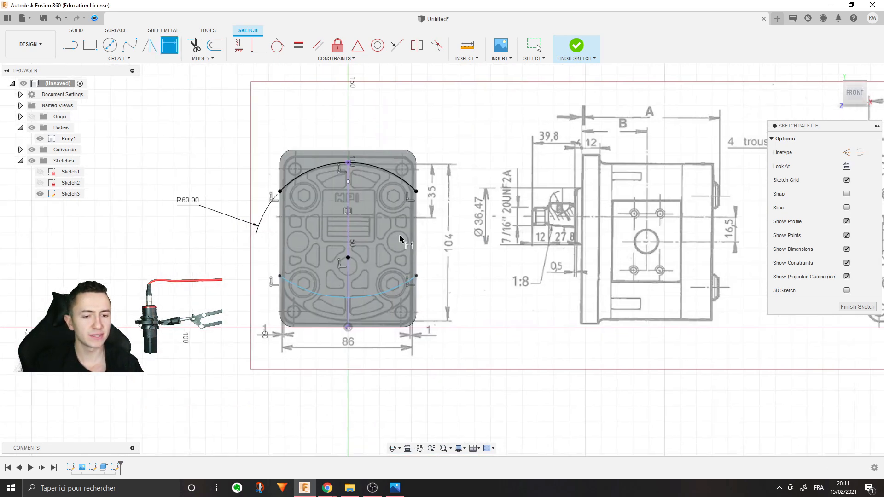
middle_click_drag(570, 243, 248, 241)
middle_click_drag(615, 266, 424, 252)
scroll(424, 252, "up", 1)
scroll(424, 252, "down", 2)
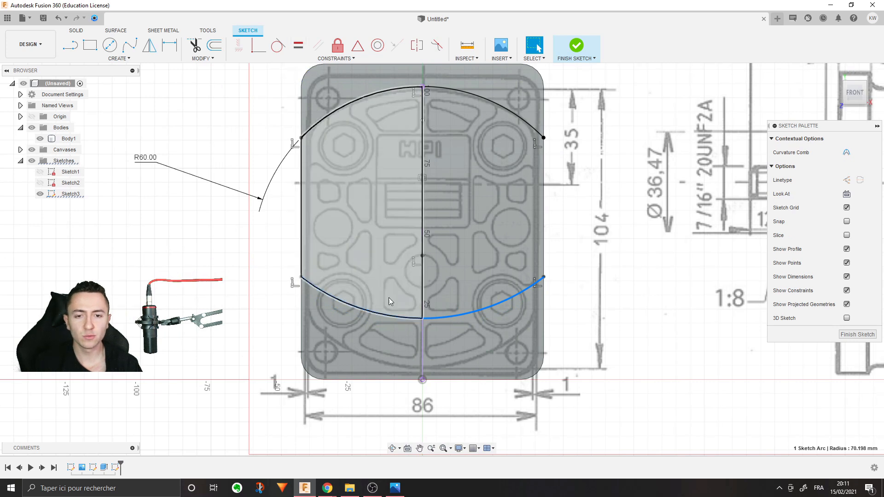
left_click(244, 367)
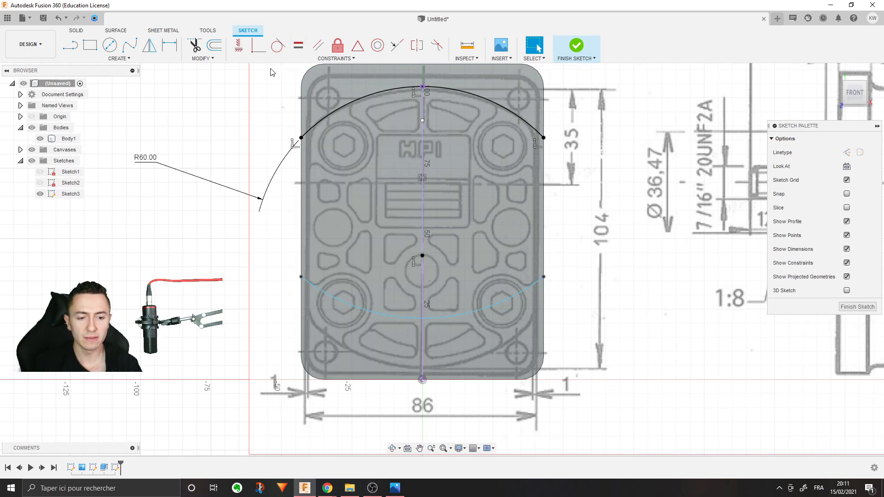
Step: Make the lower arc equal to the upper arc and move it down onto the matching curve of the canvas
left_click(300, 47)
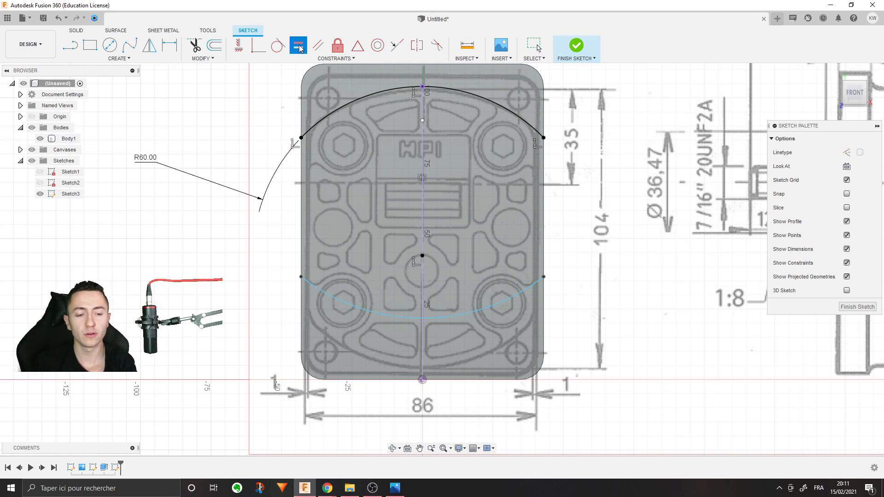
left_click(375, 94)
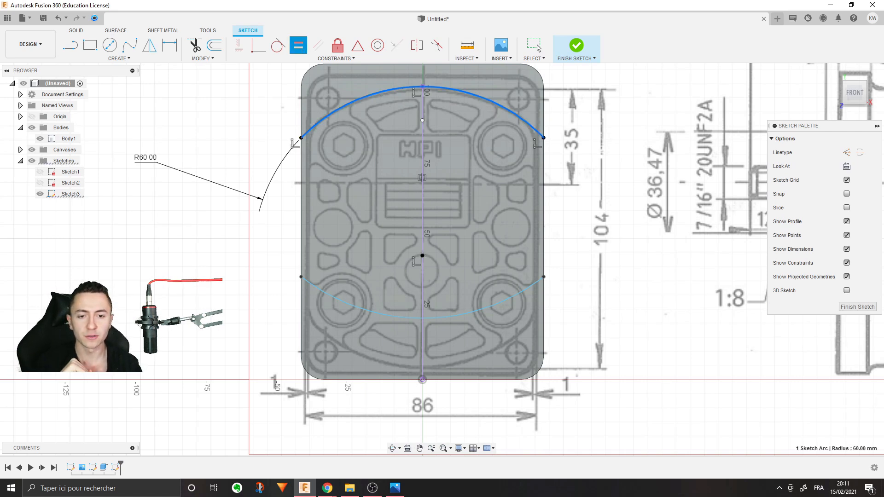
left_click(325, 294)
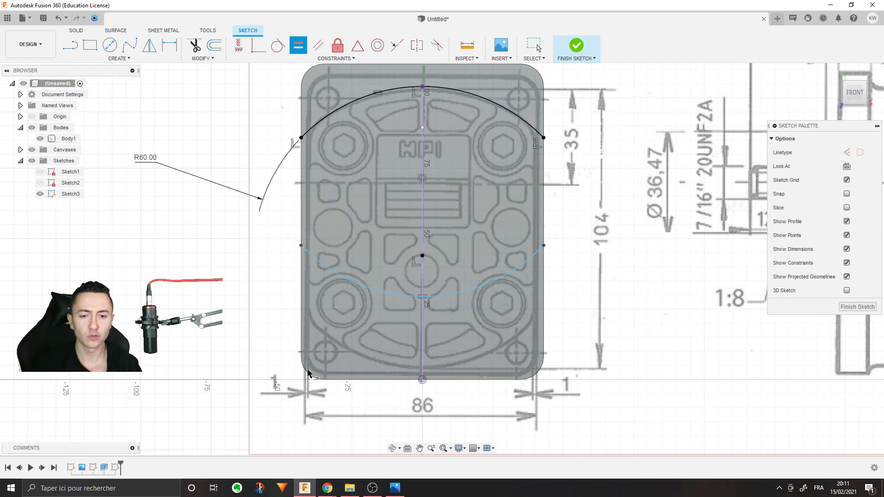
key("Escape")
left_click(404, 295)
left_click_drag(409, 327, 437, 338)
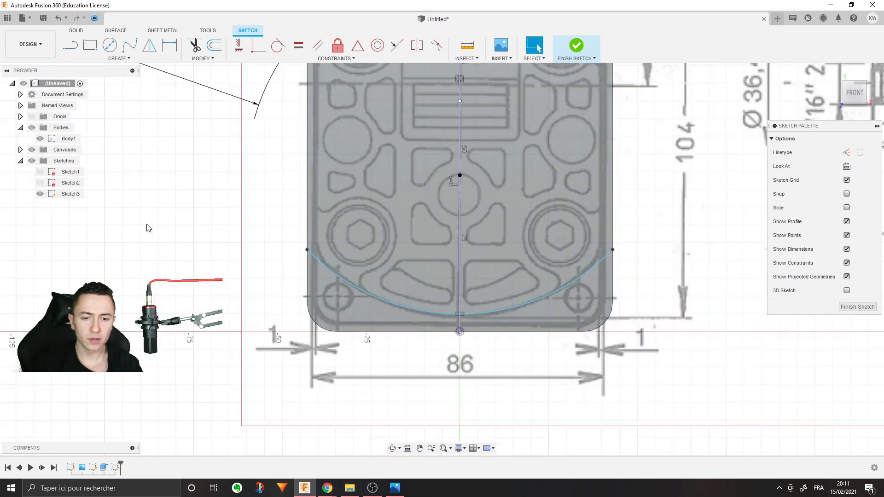
Step: Dimension the vertical distance from the origin to the lower arc's centre at 65 mm
middle_click_drag(152, 221, 84, 195)
key("d")
left_click(396, 289)
left_click(392, 305)
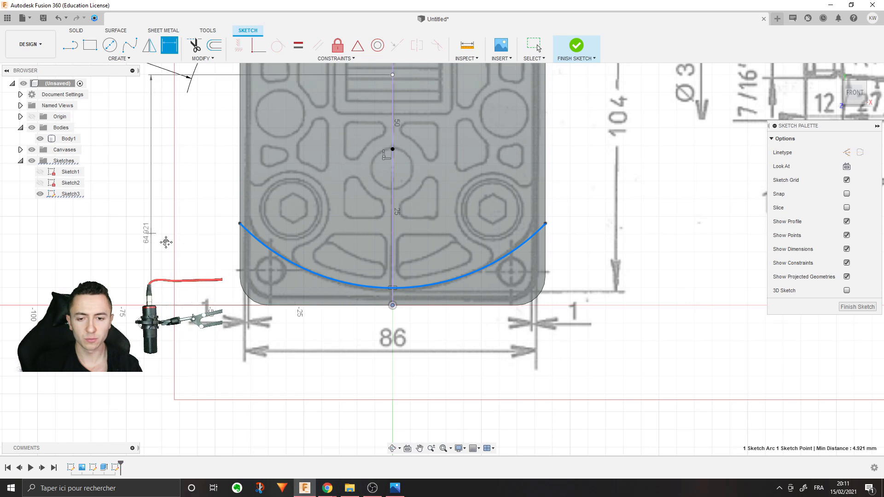
middle_click_drag(157, 237, 229, 271)
scroll(226, 268, "down", 1)
middle_click_drag(164, 228, 281, 230)
left_click(175, 213)
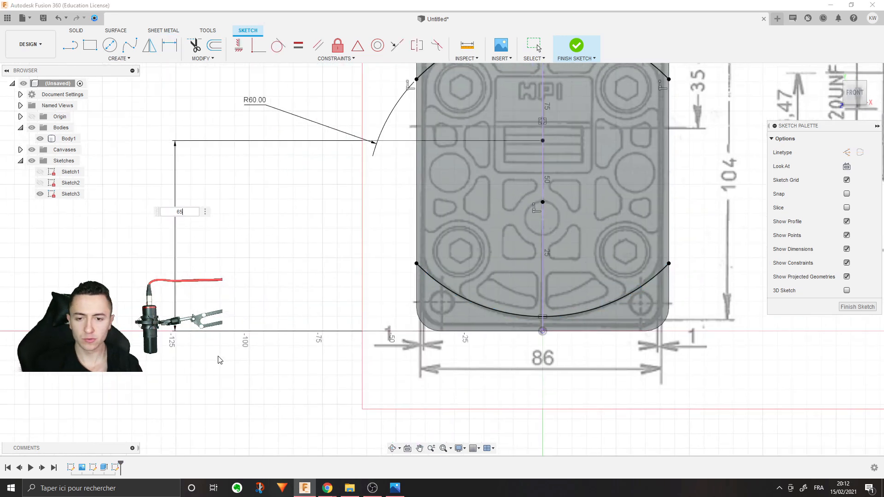
key("Return")
scroll(282, 330, "down", 1)
middle_click_drag(521, 318, 444, 343)
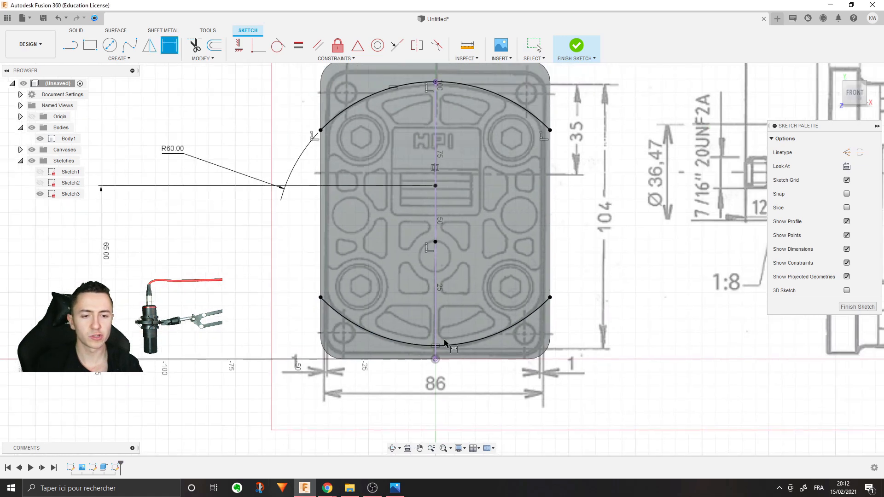
scroll(444, 343, "down", 2)
key("Escape")
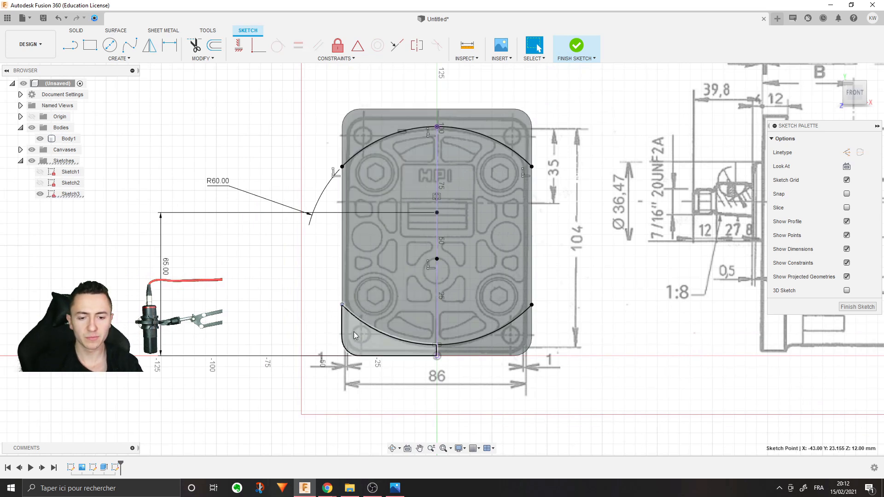
Step: Cut the profile enclosed by the two arcs 2 mm deep into the flange plate
left_click(350, 333)
left_click(404, 124)
left_click(504, 335)
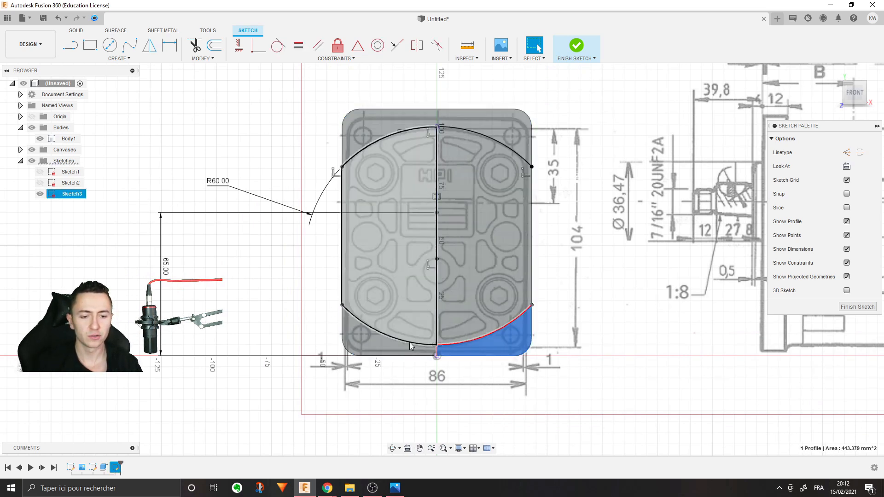
left_click(413, 341)
left_click(395, 115)
scroll(484, 117, "up", 1)
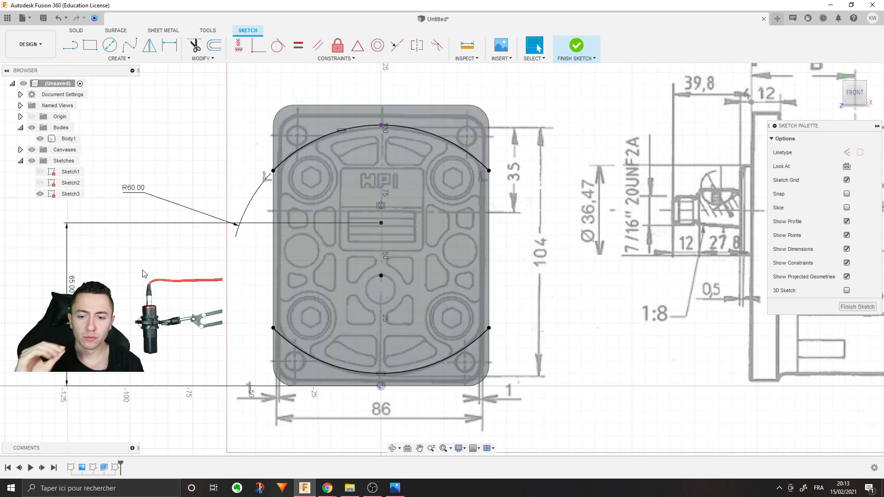
left_click(302, 233)
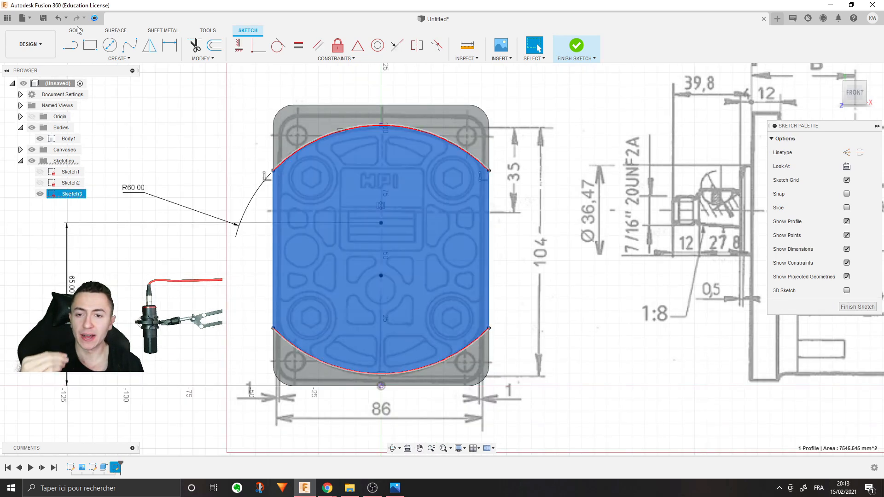
left_click(76, 30)
left_click(90, 44)
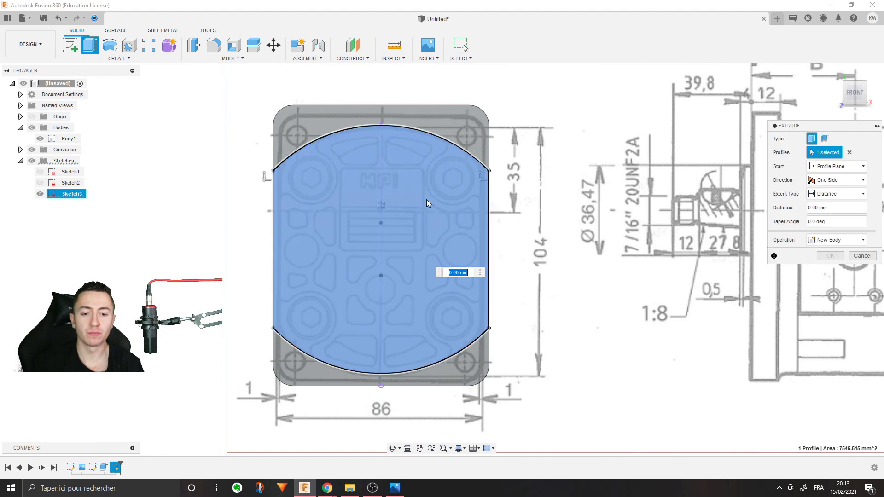
middle_click_drag(401, 228, 385, 239, "shift")
left_click_drag(398, 232, 406, 230)
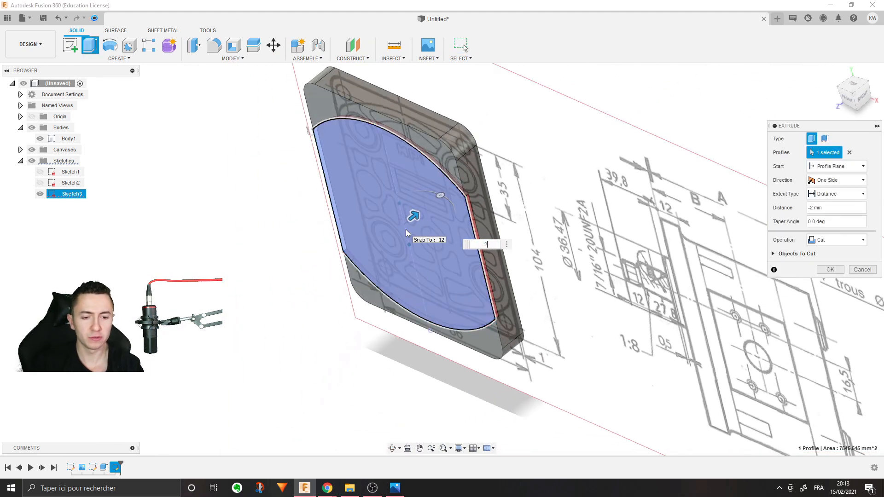
key("Return")
Step: Examine the drawing's side view and the pocket pattern in its front view around the recessed face
middle_click_drag(405, 230, 427, 191, "shift")
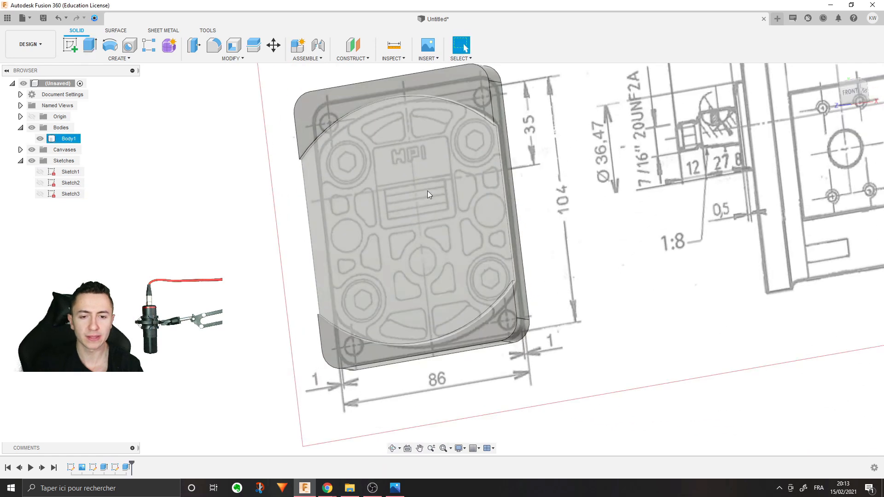
left_click(851, 91)
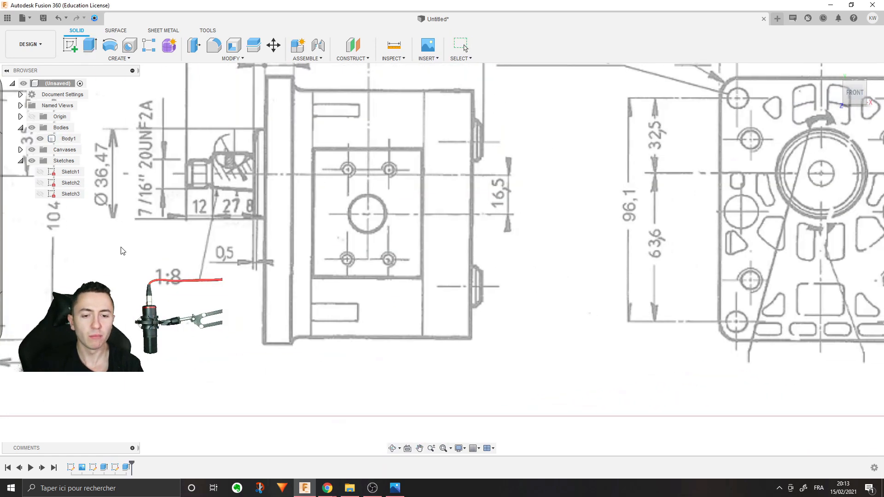
middle_click_drag(428, 185, 875, 221)
scroll(450, 236, "up", 4)
middle_click_drag(713, 292, 675, 238)
scroll(675, 238, "up", 3)
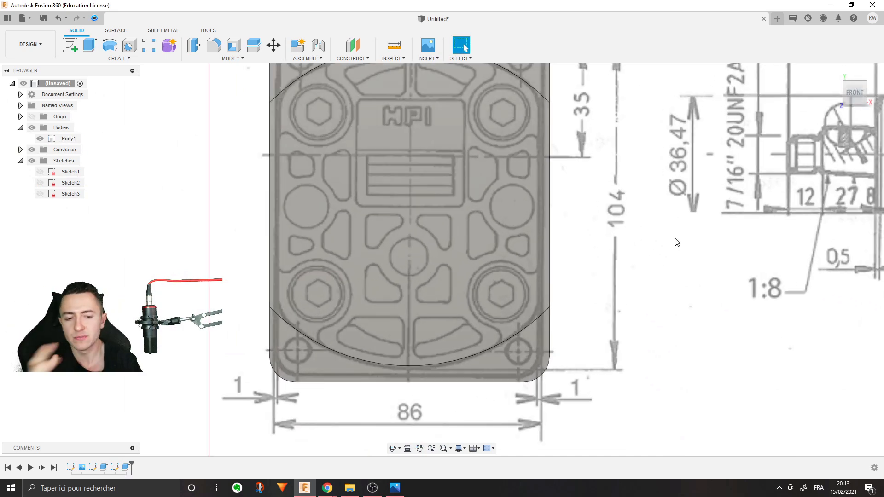
left_click(502, 239)
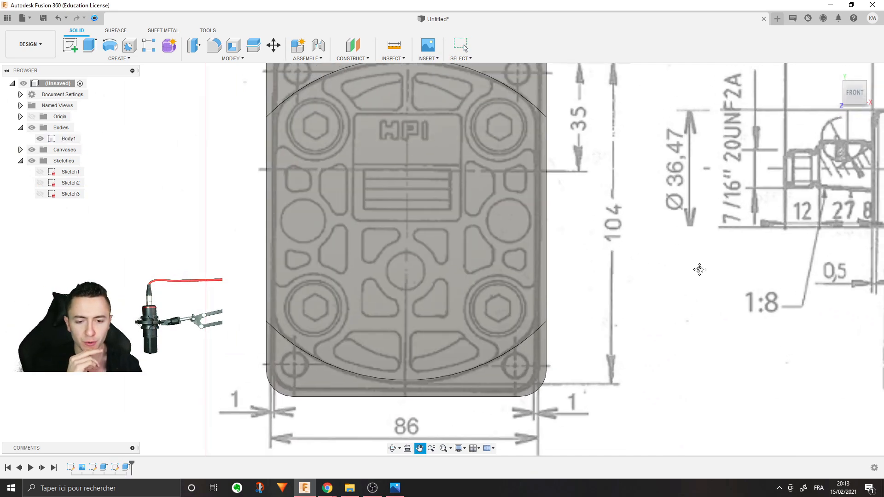
scroll(471, 364, "down", 2)
left_click(471, 365)
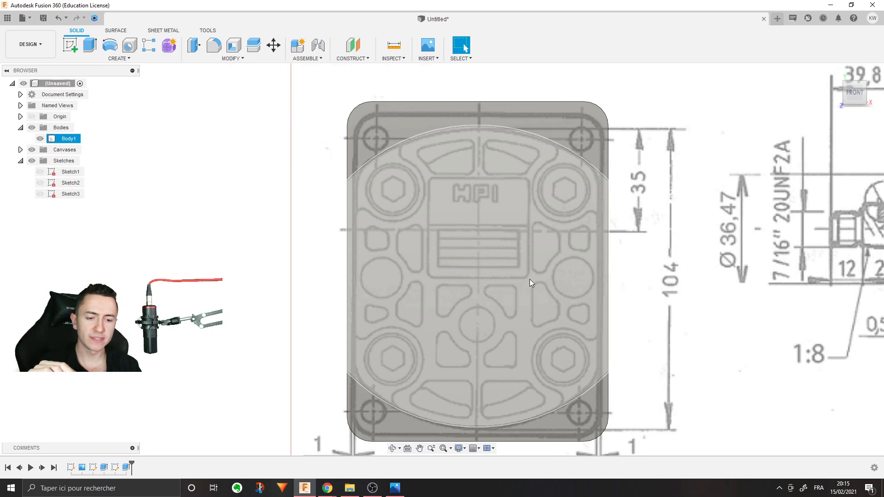
Step: Create a sketch on the recessed face and draw a circle over the canvas's small central circle
middle_click_drag(480, 343, 431, 309)
left_click(431, 308)
right_click(431, 308)
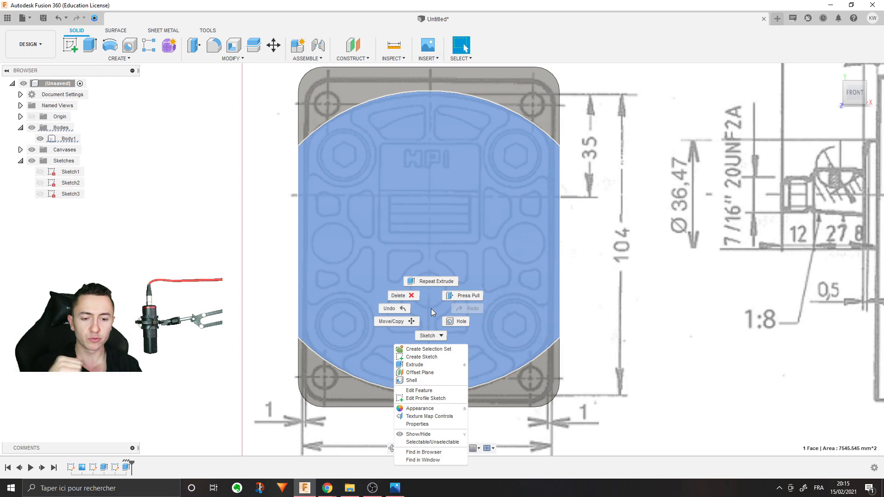
left_click(428, 358)
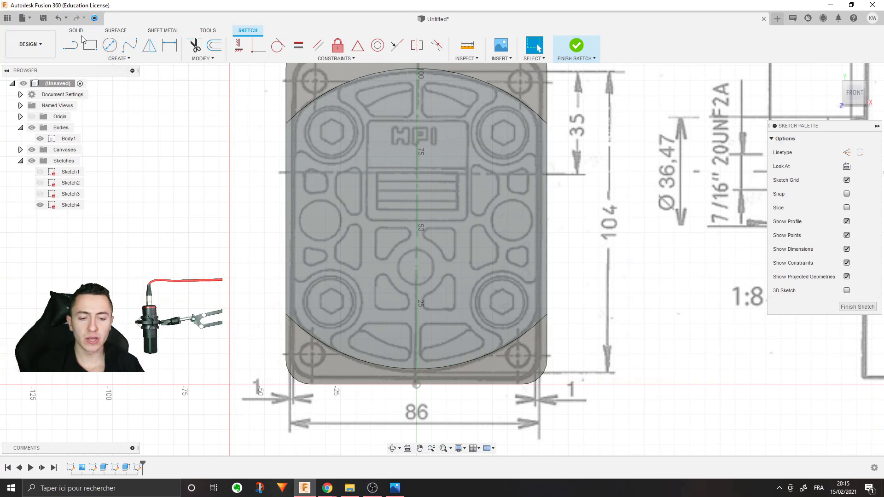
left_click(109, 44)
scroll(314, 192, "up", 3)
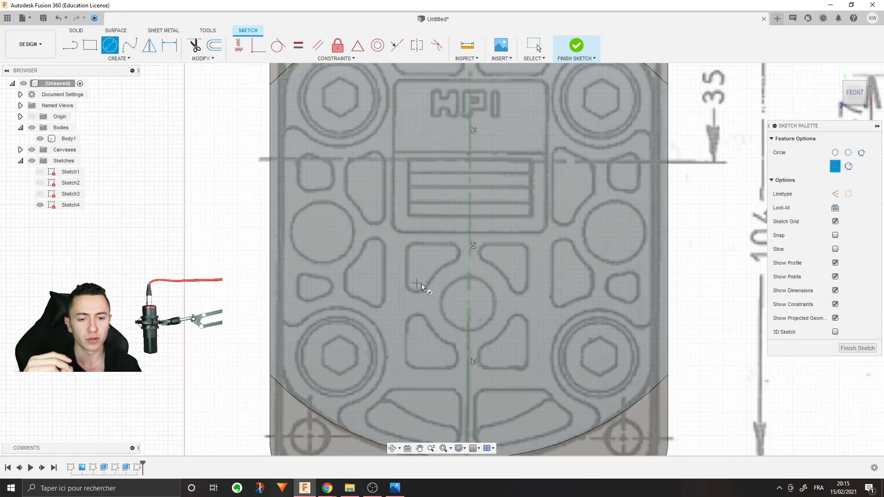
left_click(469, 302)
left_click(492, 296)
key("Escape")
scroll(432, 231, "up", 3)
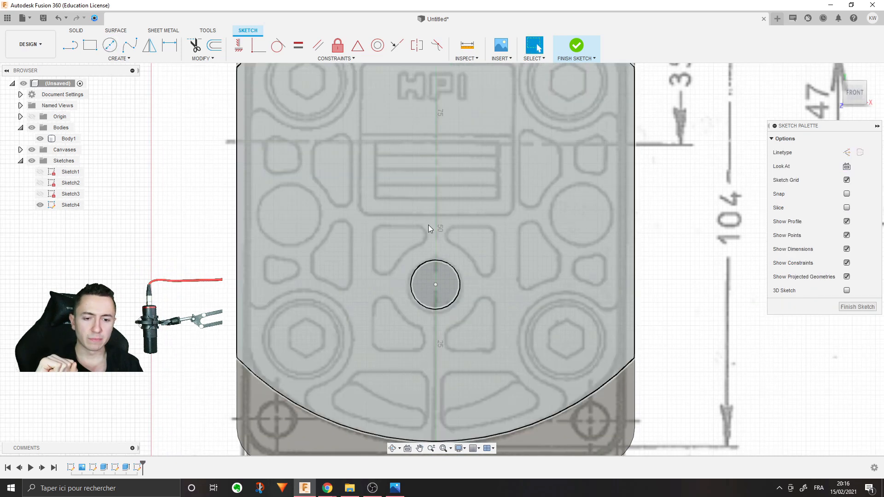
Step: Trace the pocket above and left of the central circle as a closed five-sided line outline, with a vertical edge about 10.5 mm long
key("l")
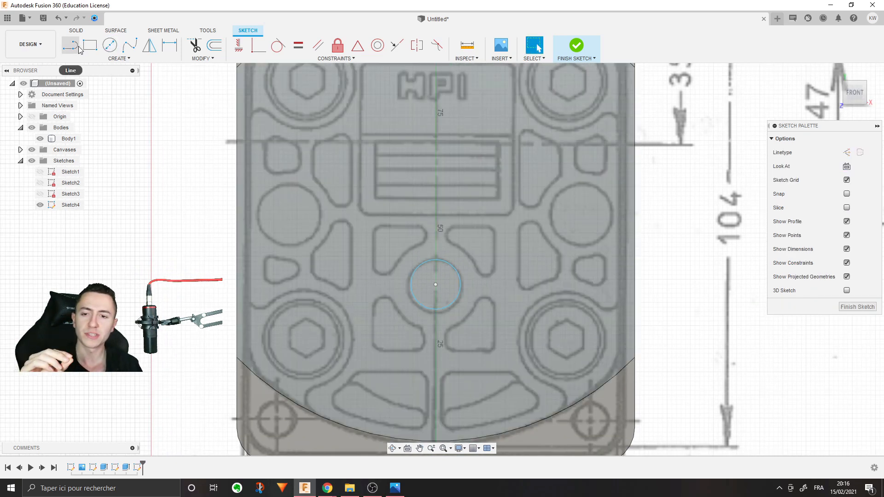
left_click(79, 47)
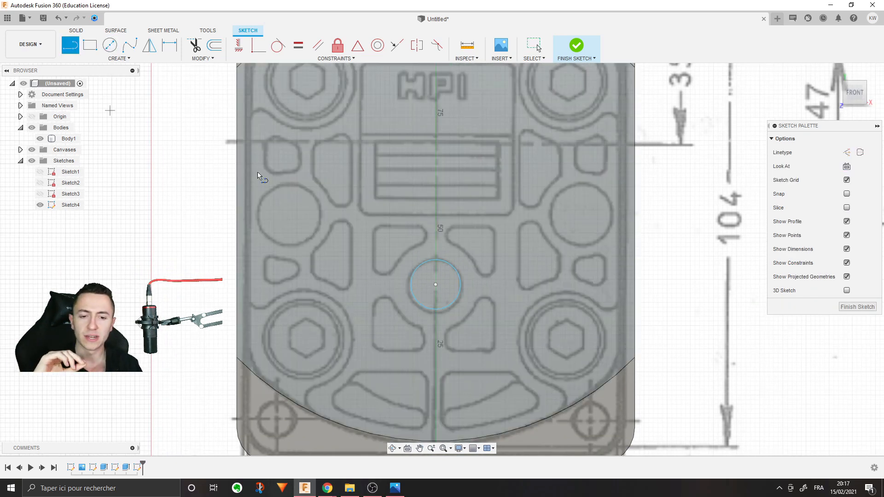
left_click(373, 226)
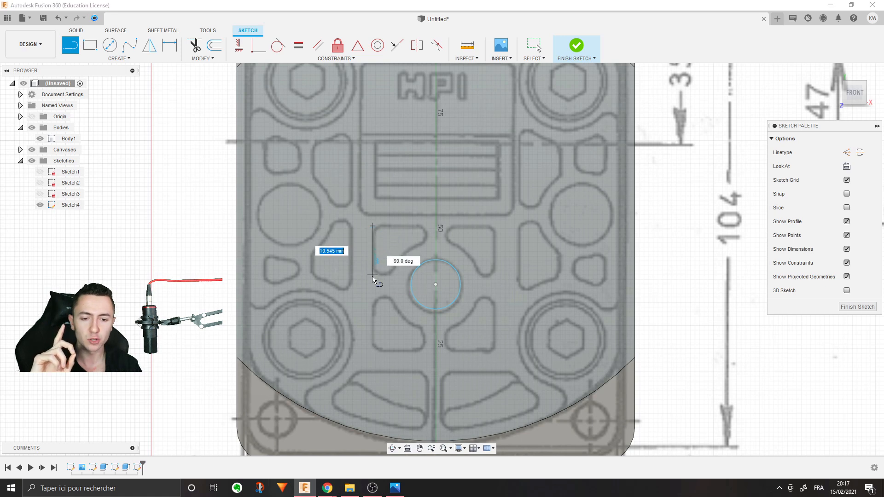
left_click(373, 276)
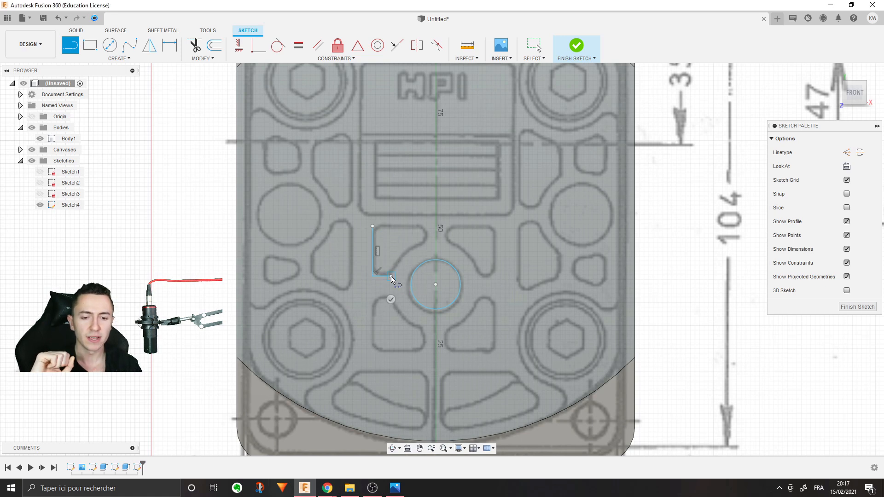
left_click(424, 224)
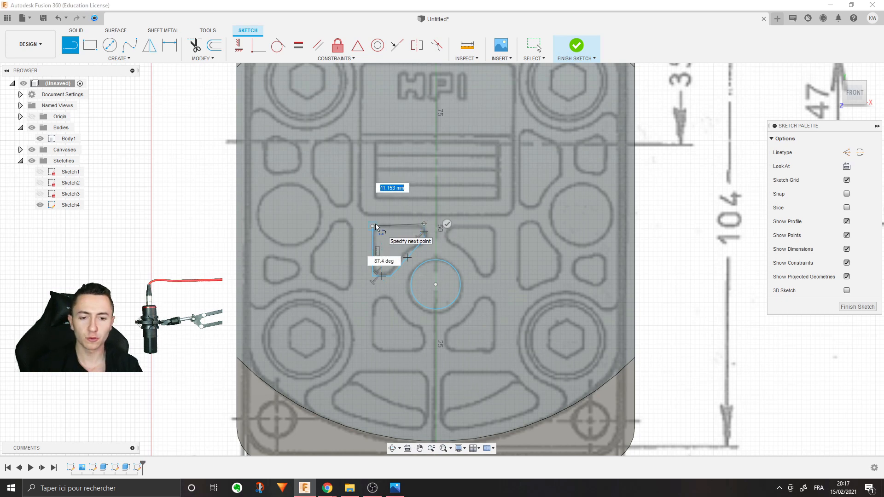
left_click(373, 226)
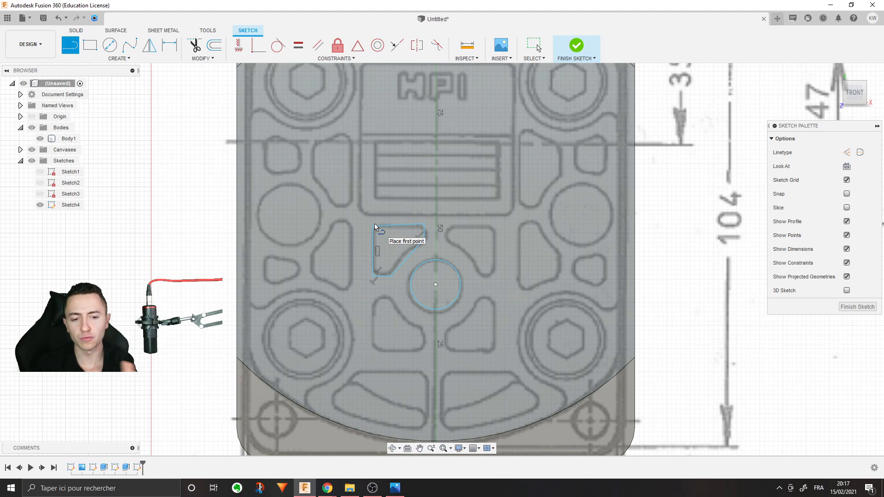
scroll(410, 267, "up", 2)
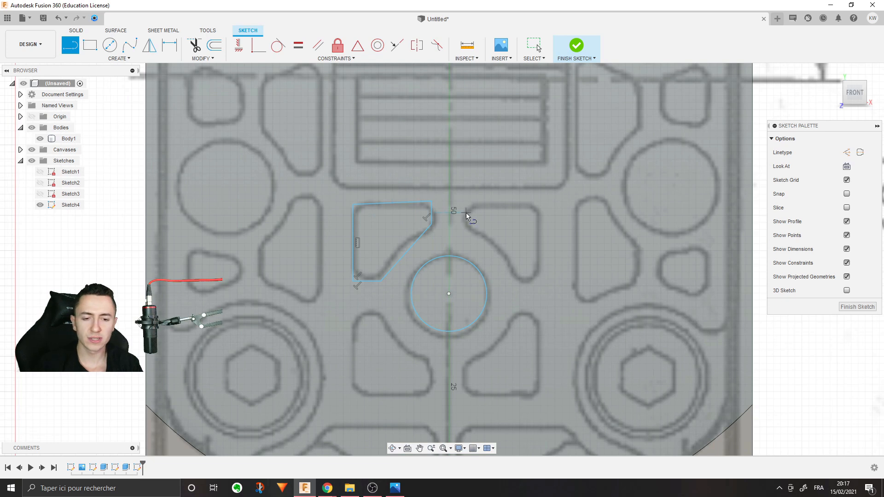
scroll(466, 215, "up", 1)
key("Escape")
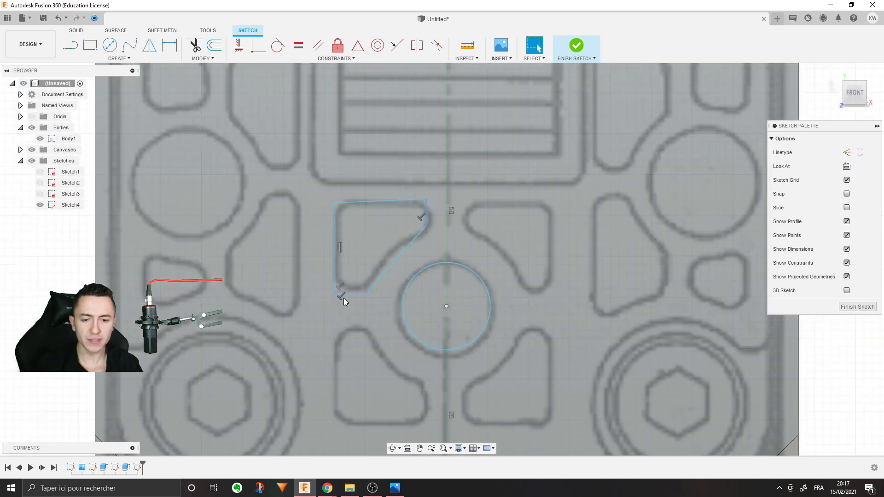
Step: Constrain the pocket outline's upper edge perpendicular to its short right edge
left_click(342, 284)
left_click(340, 247)
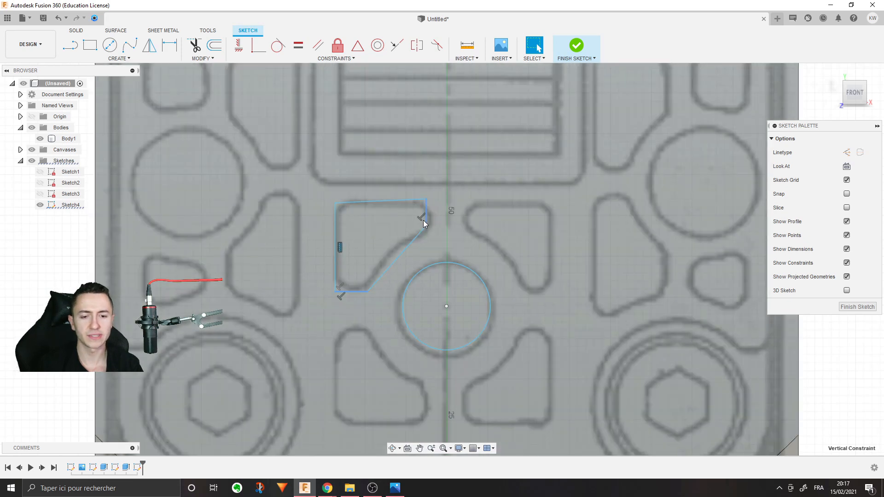
left_click(420, 217)
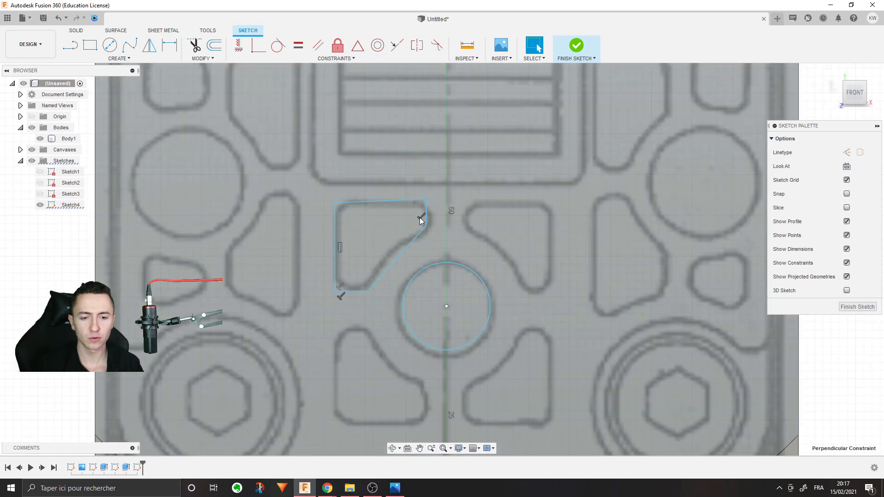
key("Delete")
left_click_drag(417, 200, 370, 197)
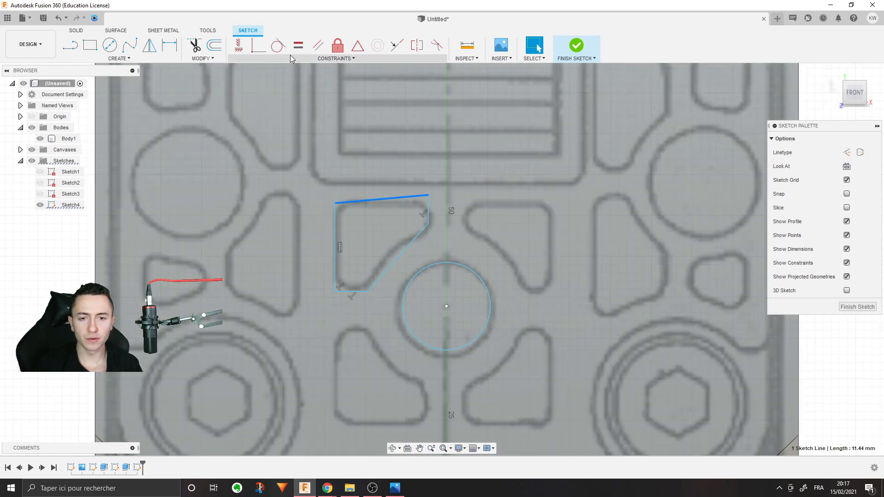
left_click(266, 59)
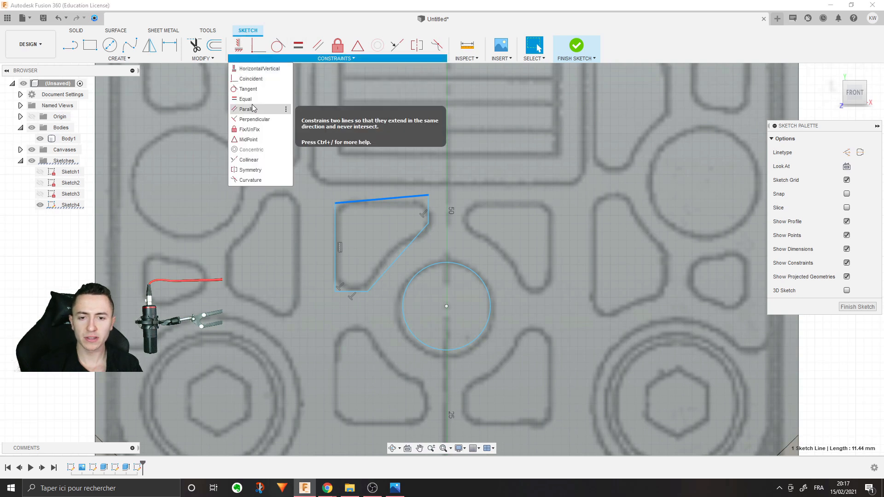
left_click(255, 119)
left_click(429, 214)
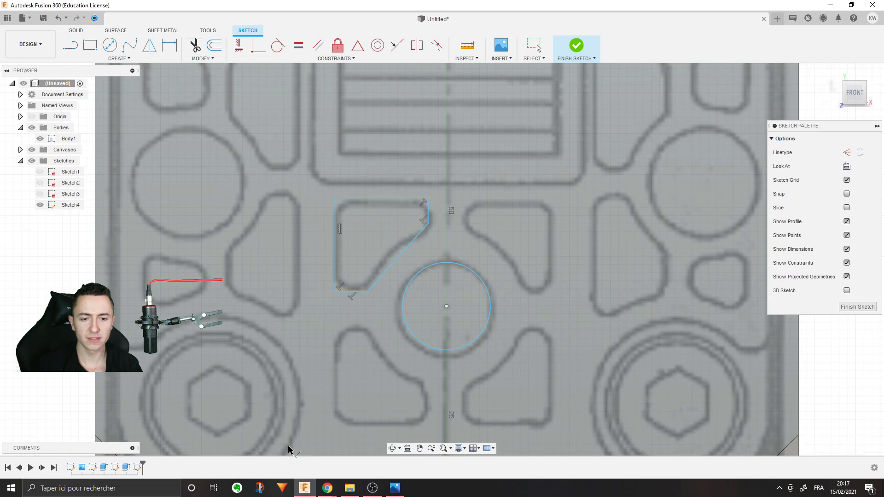
key("Escape")
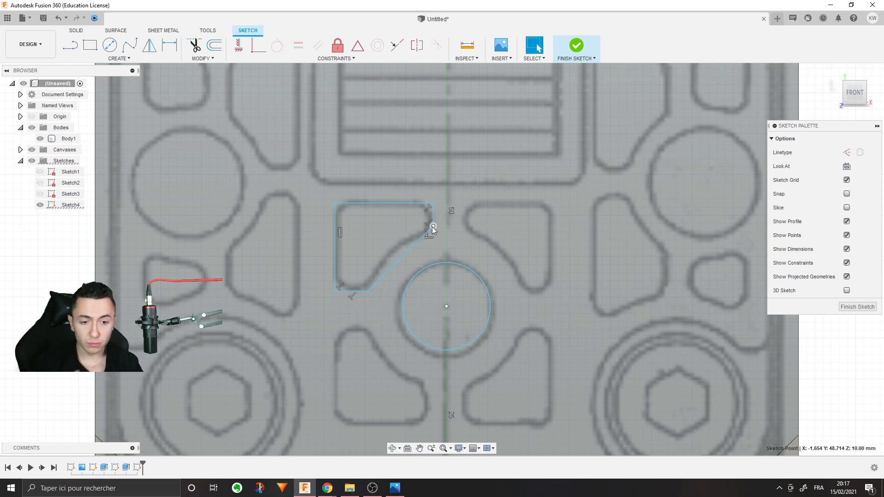
Step: Make the pocket outline's two short edges equal in length and adjust the outline to the canvas
mouse_move(27, 269)
middle_mouse_down()
mouse_move(134, 277)
mouse_move(67, 273)
middle_mouse_up()
scroll(481, 282, "down", 3)
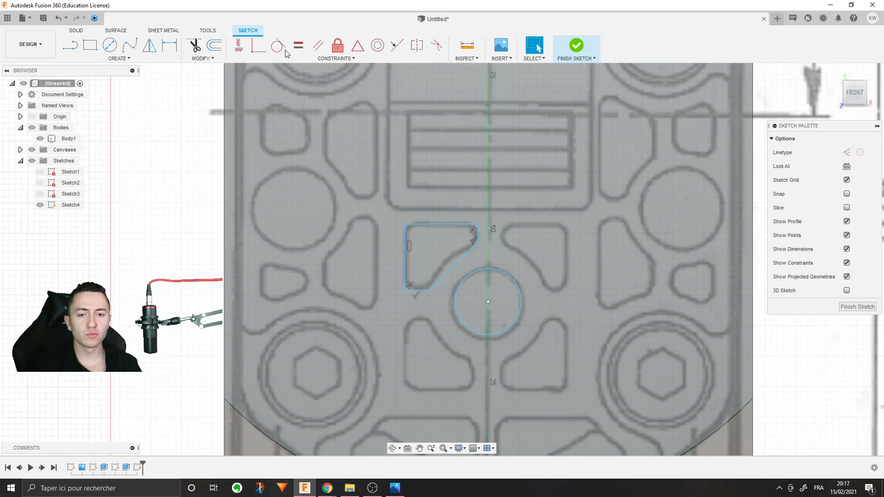
scroll(510, 271, "down", 5)
scroll(456, 258, "up", 8)
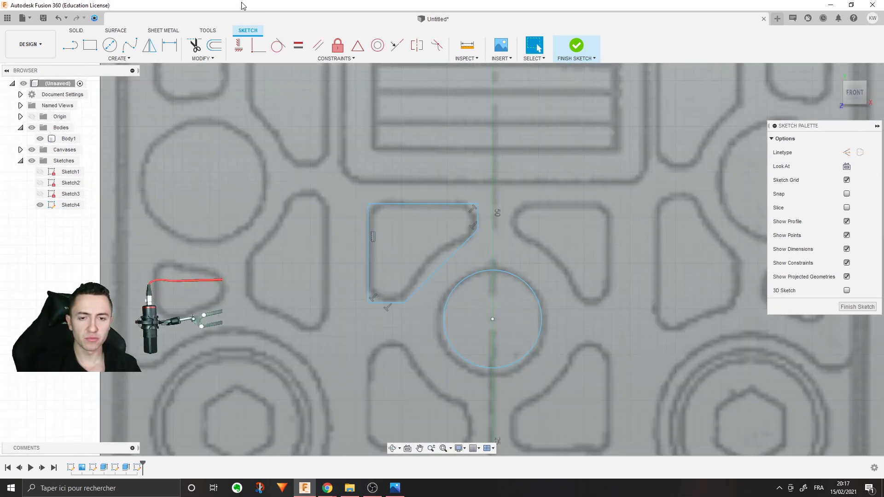
left_click(298, 45)
left_click(477, 222)
left_click(386, 304)
key("Escape")
left_click_drag(395, 314, 399, 301)
Step: Make the pocket outline's upper edge and long left edge equal in length
left_click(423, 202)
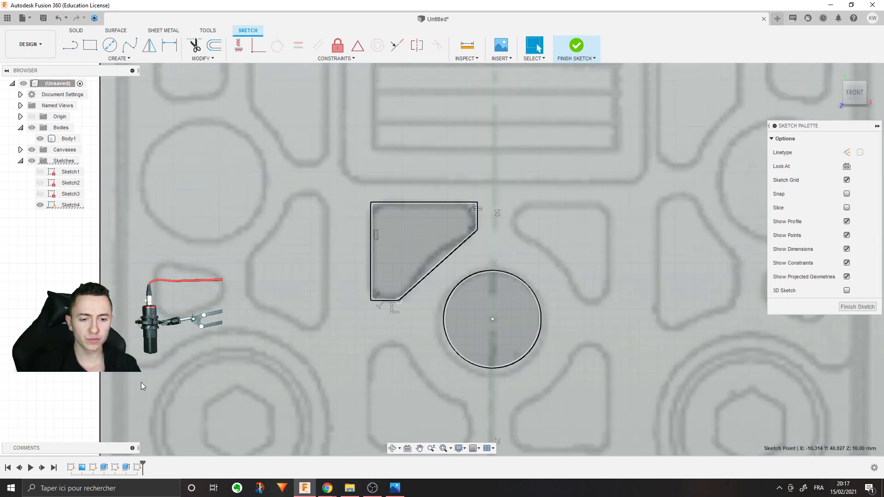
left_click(302, 46)
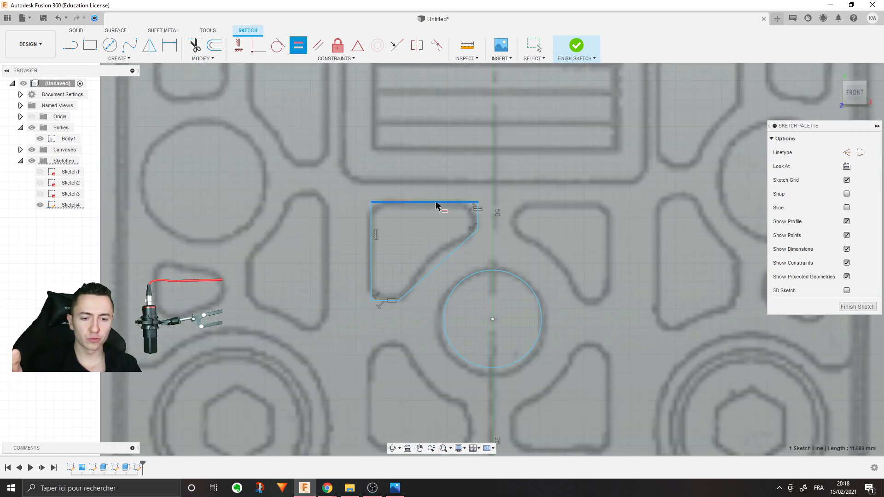
left_click(372, 227)
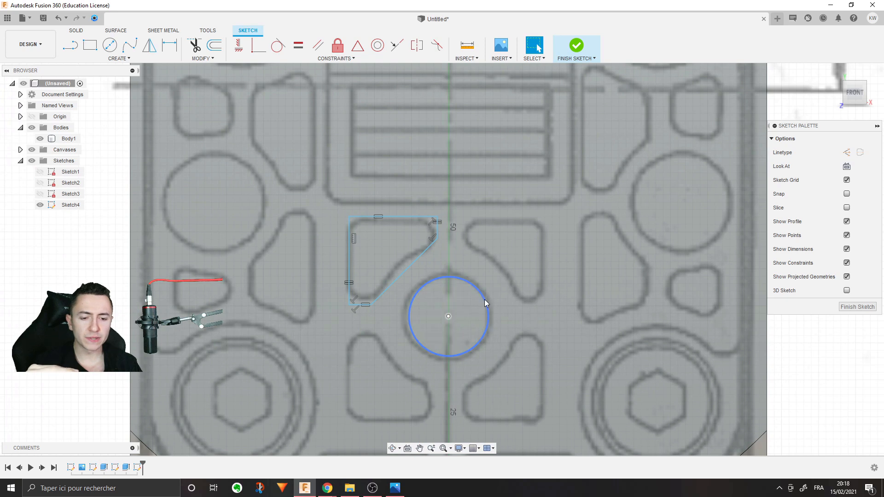
Step: Enlarge the central circle to a radius of about 6.05 mm to match the canvas
left_click_drag(485, 299, 488, 296)
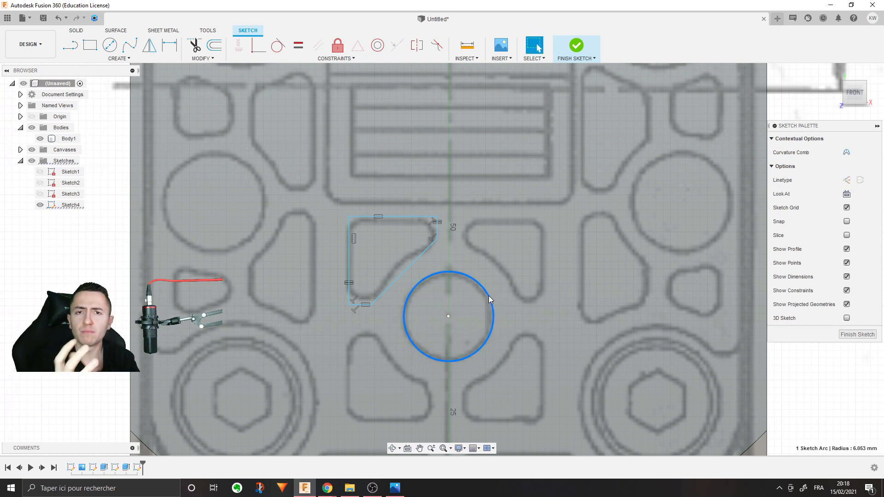
middle_click_drag(450, 314, 461, 267)
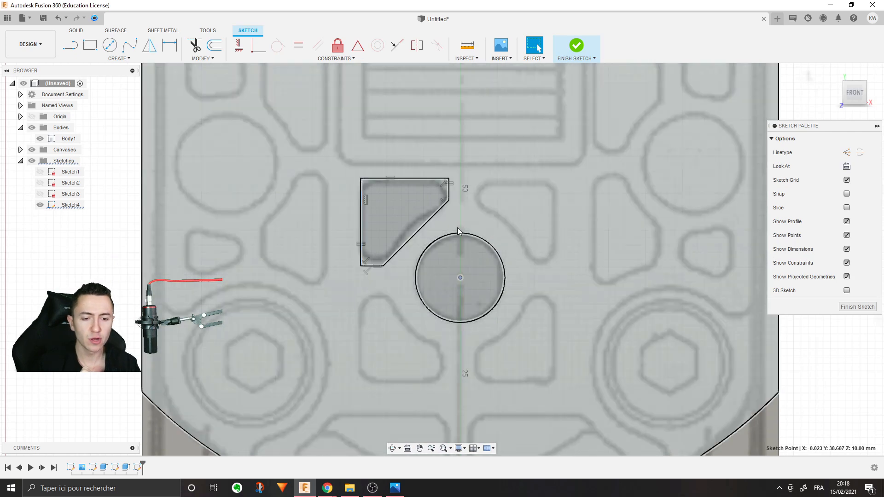
Step: Draw a construction line from the sketch origin on the body's lower edge up to the centre of the central circle
scroll(392, 329, "down", 5)
scroll(474, 192, "up", 4)
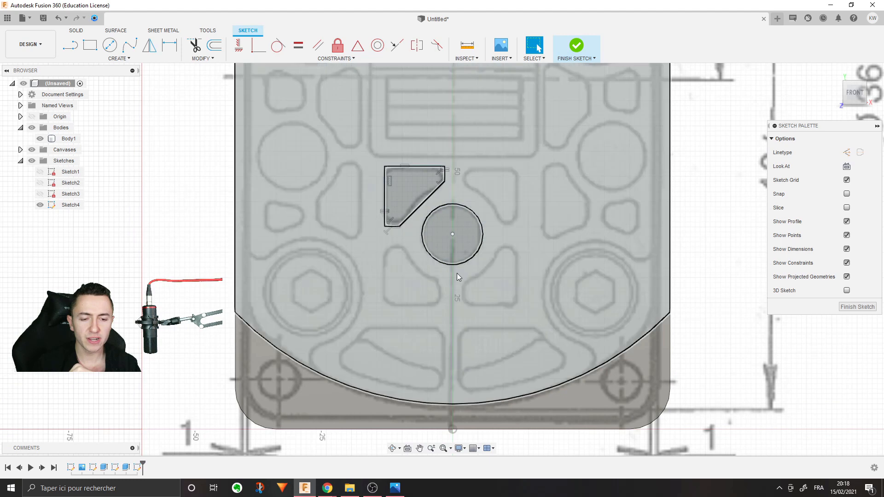
mouse_move(284, 291)
middle_mouse_down()
mouse_move(268, 287)
mouse_move(255, 259)
mouse_move(258, 238)
middle_mouse_up()
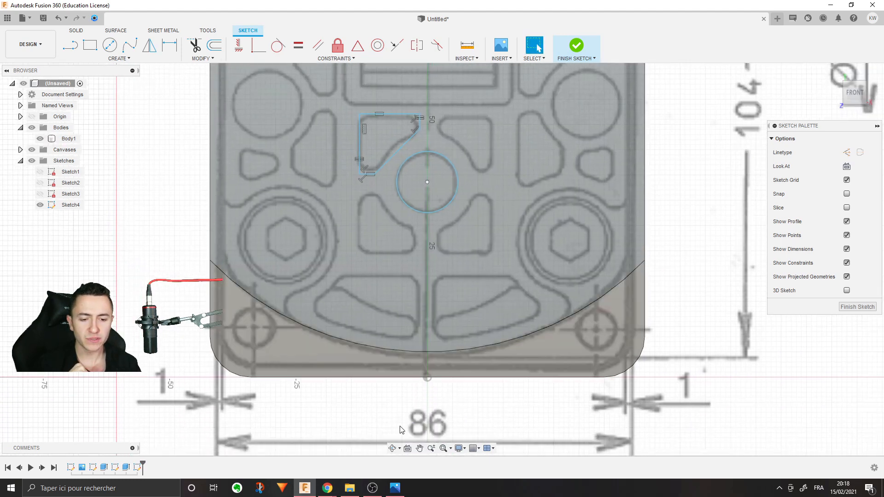
left_click(428, 378)
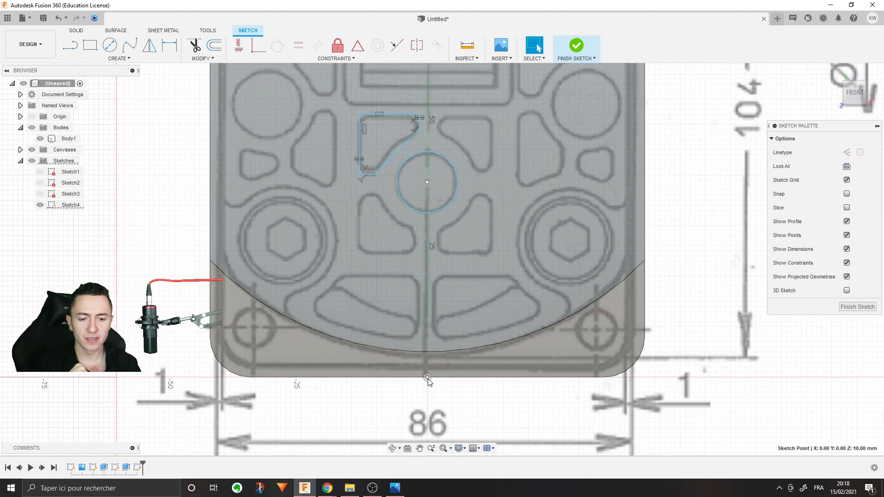
scroll(432, 379, "up", 3)
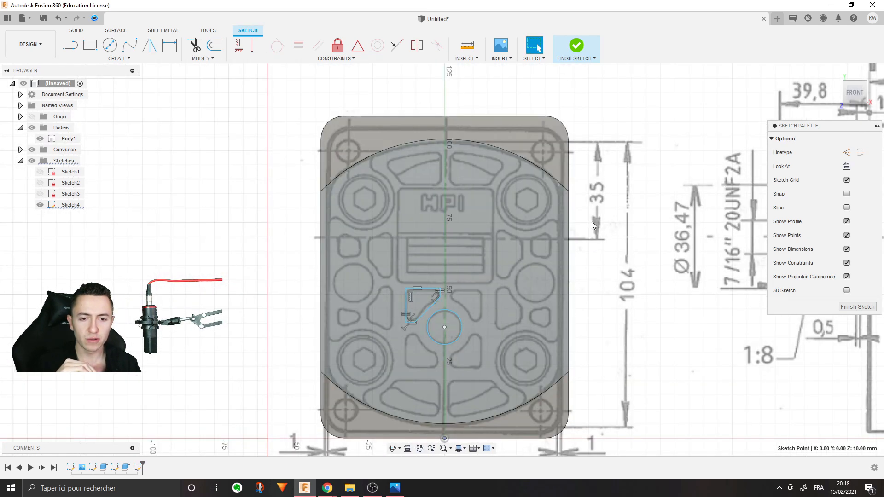
scroll(416, 330, "down", 3)
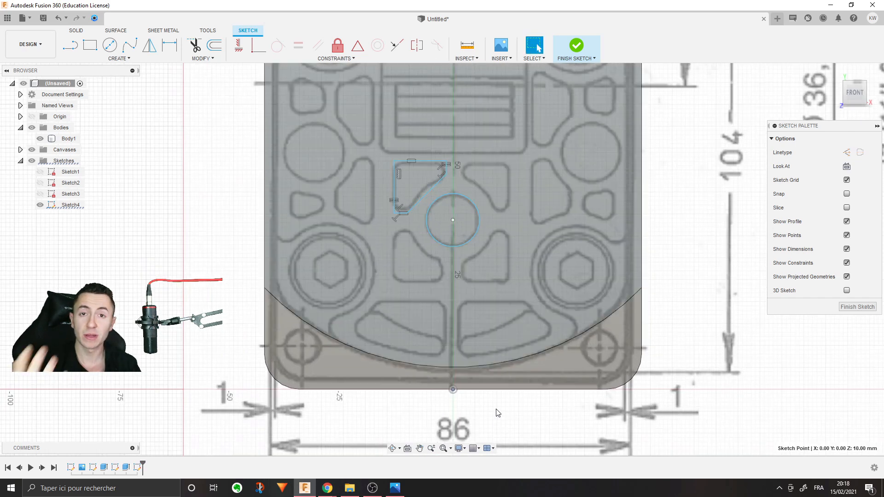
scroll(529, 316, "down", 2)
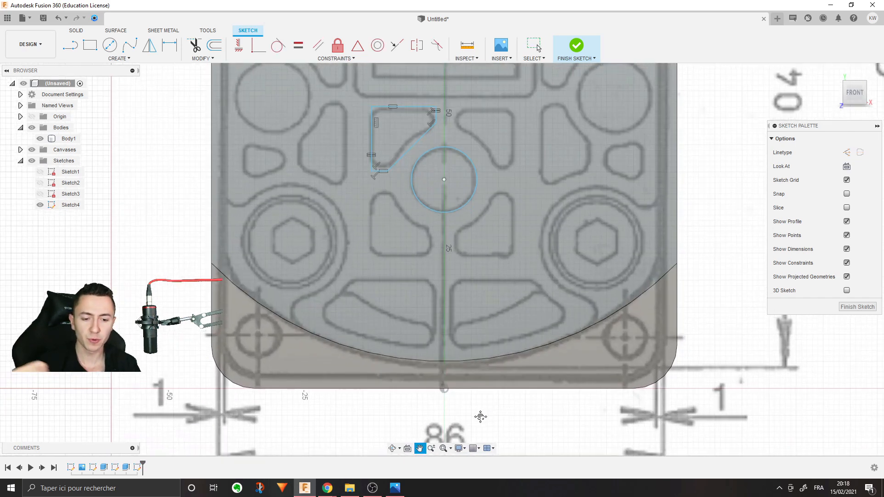
left_click(70, 46)
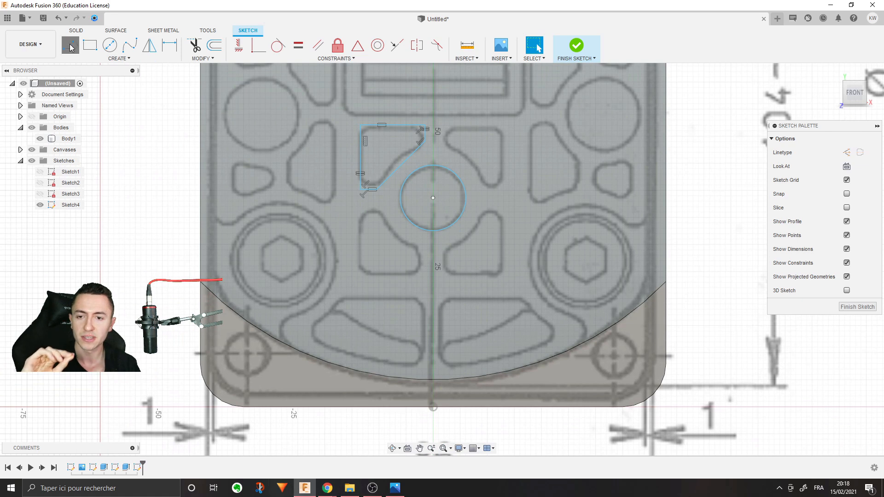
left_click(847, 152)
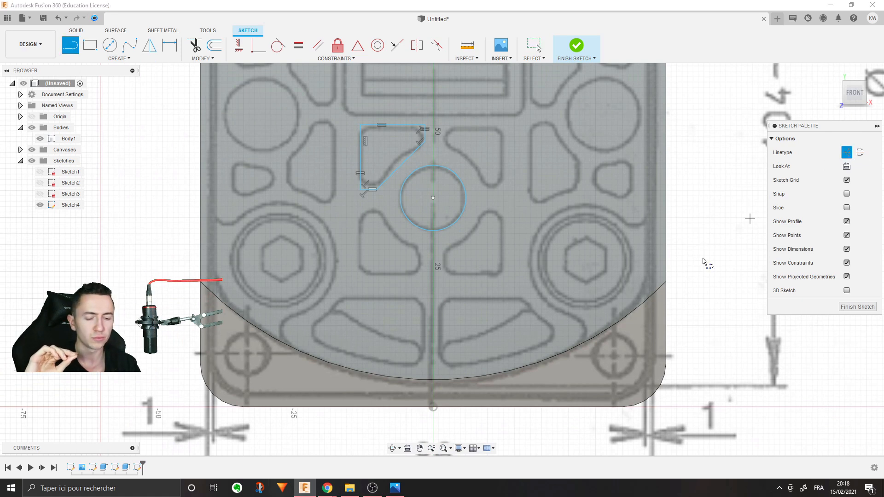
left_click(433, 407)
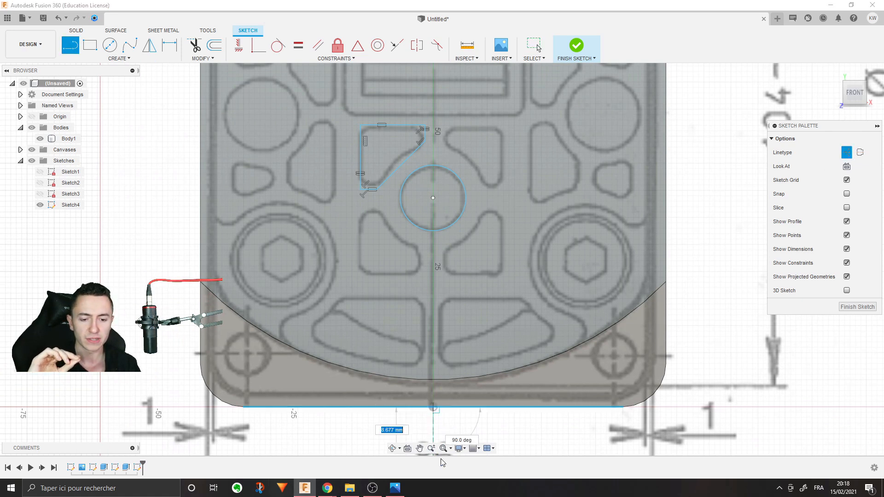
left_click(433, 199)
key("Escape")
Step: Constrain the construction line vertical and move the circle's centre along it to about 38.3 mm above the origin, matching the canvas
scroll(434, 117, "up", 3)
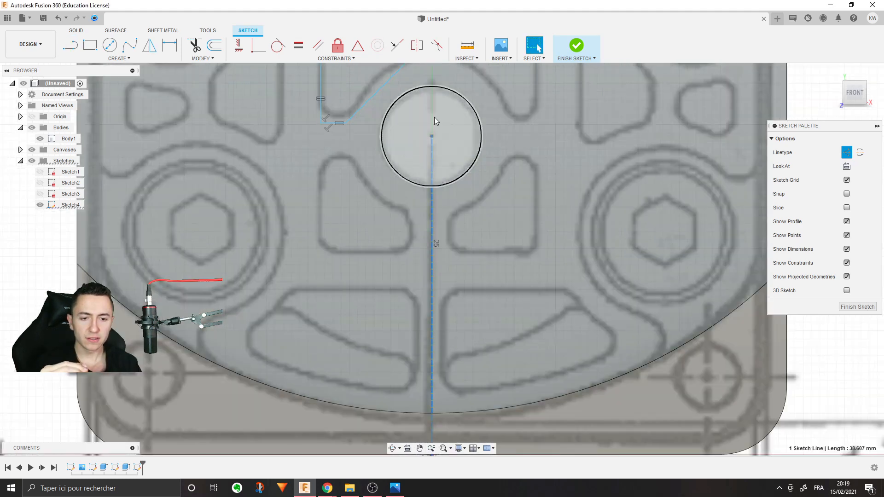
left_click_drag(431, 137, 488, 146)
left_click(469, 245)
left_click(239, 45)
left_click(464, 249)
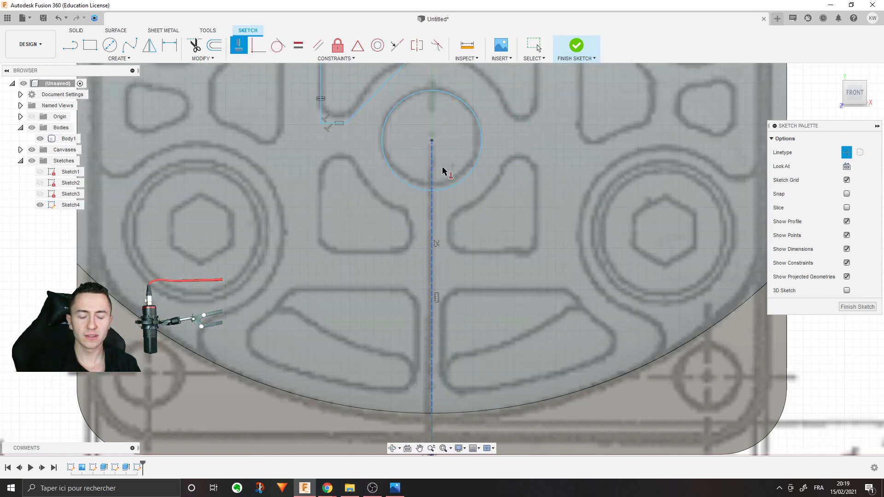
key("Escape")
mouse_move(433, 142)
left_mouse_down()
mouse_move(435, 181)
mouse_move(422, 131)
mouse_move(434, 121)
left_mouse_up()
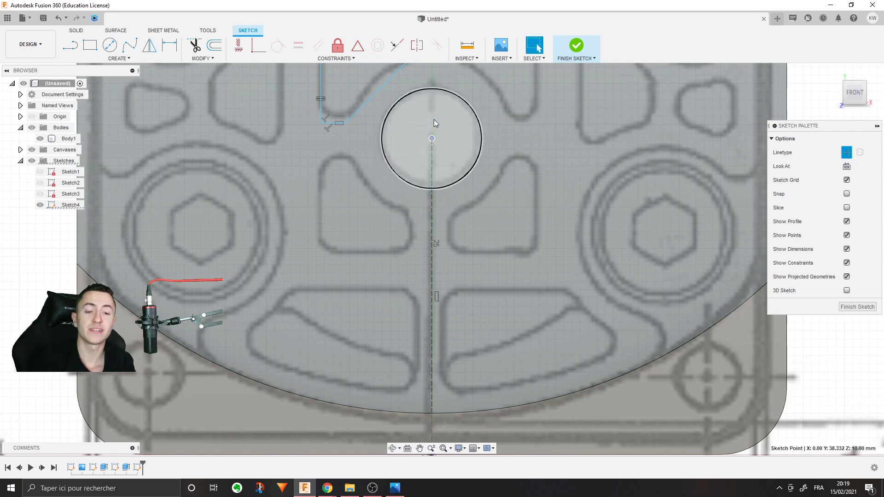
Step: Dimension the vertical construction line between the origin and the circle's centre at 38 mm
scroll(434, 120, "down", 3)
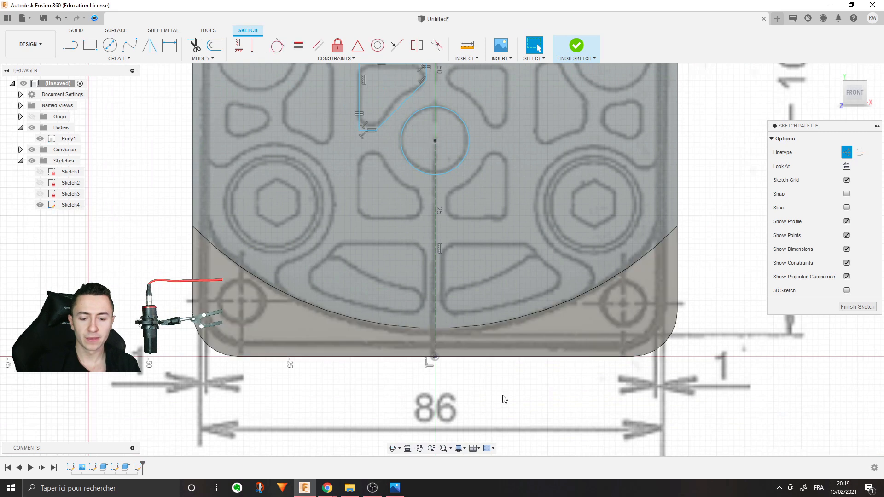
key("d")
left_click(433, 266)
left_click(139, 207)
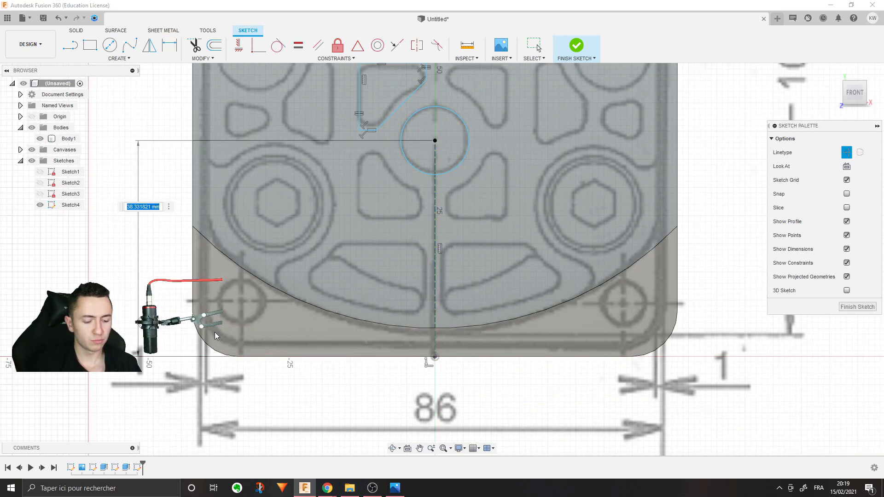
key("Return")
Step: Dimension the central circle with a diameter of 12 mm
scroll(447, 215, "up", 2)
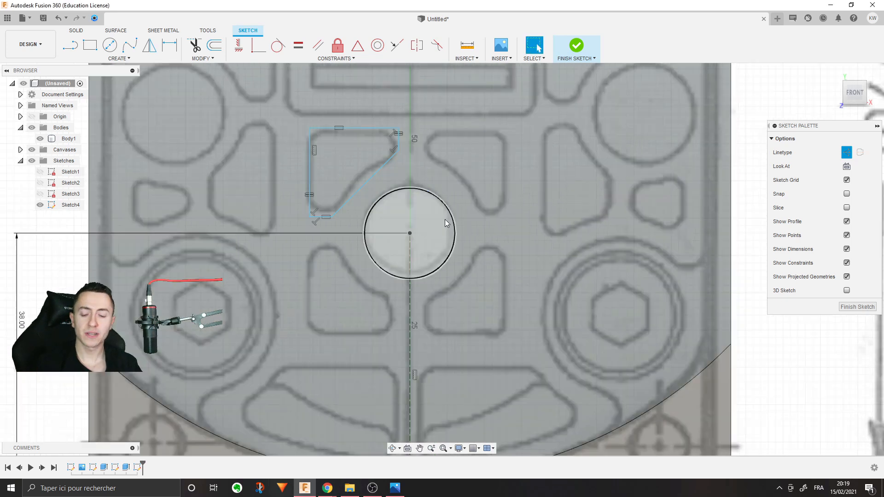
left_click(449, 214)
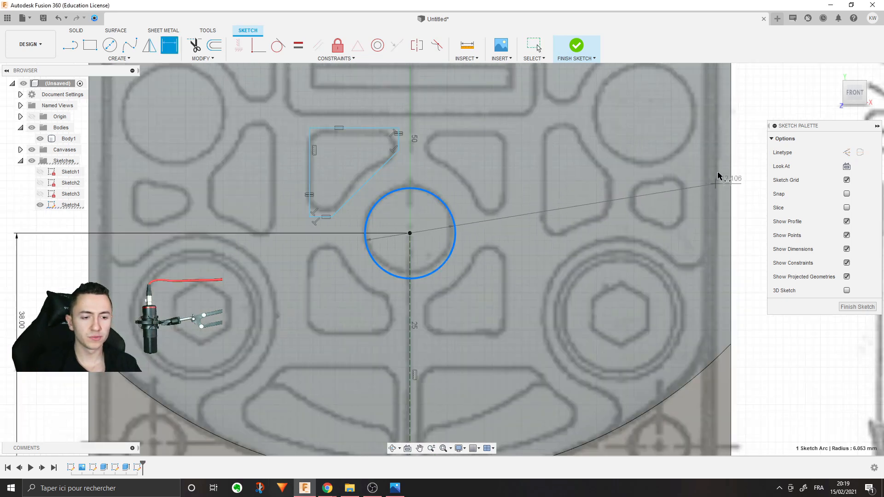
left_click(740, 105)
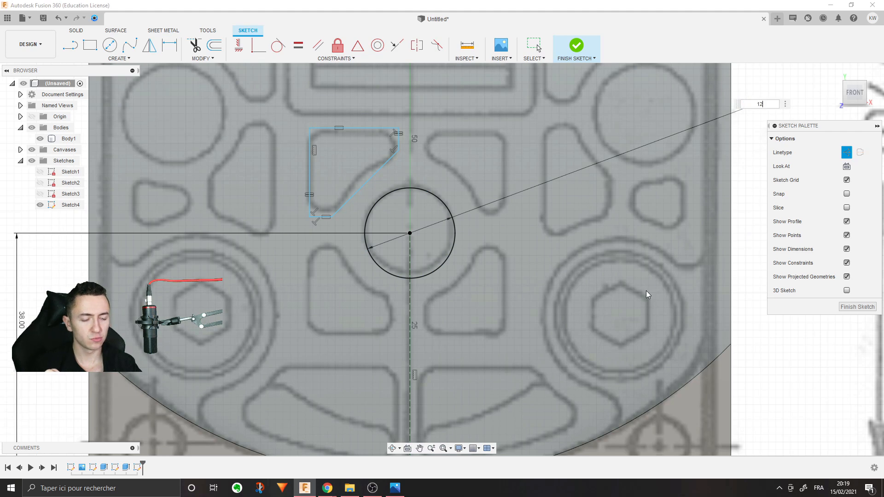
key("Return")
scroll(622, 304, "down", 3)
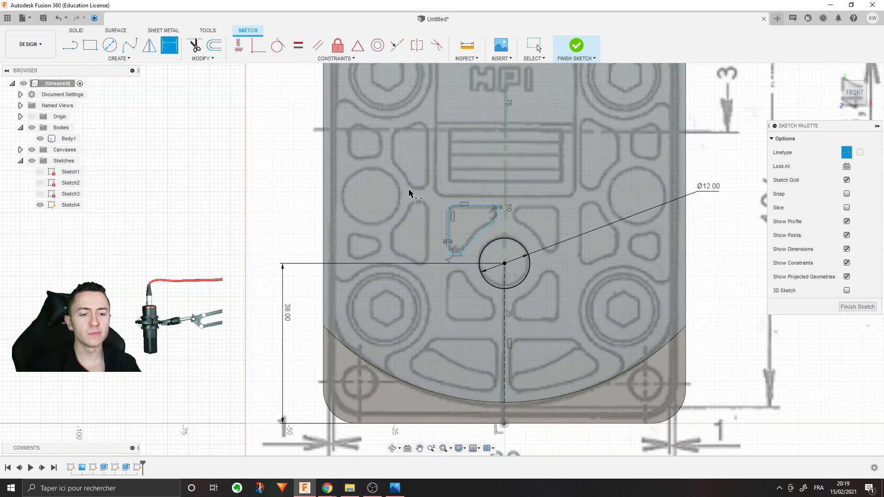
scroll(488, 281, "up", 2)
middle_click_drag(563, 276, 477, 269)
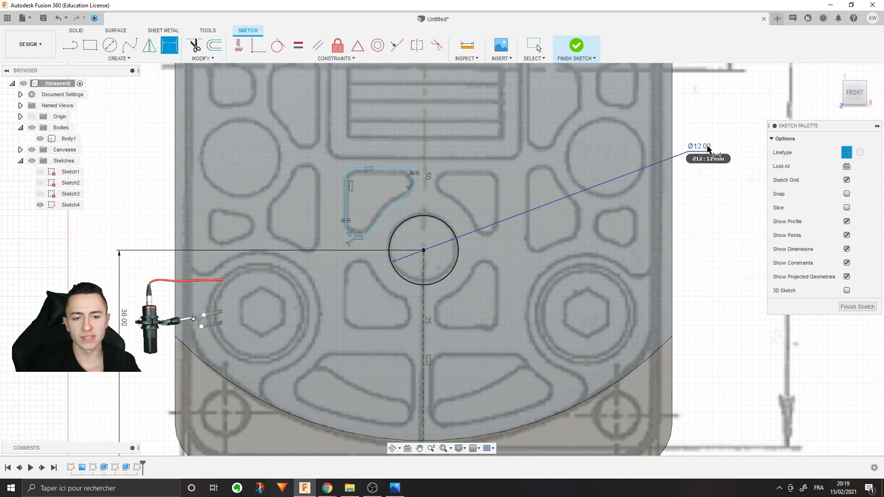
scroll(705, 152, "up", 2)
mouse_move(274, 290)
middle_mouse_down()
mouse_move(419, 251)
mouse_move(476, 253)
middle_mouse_up()
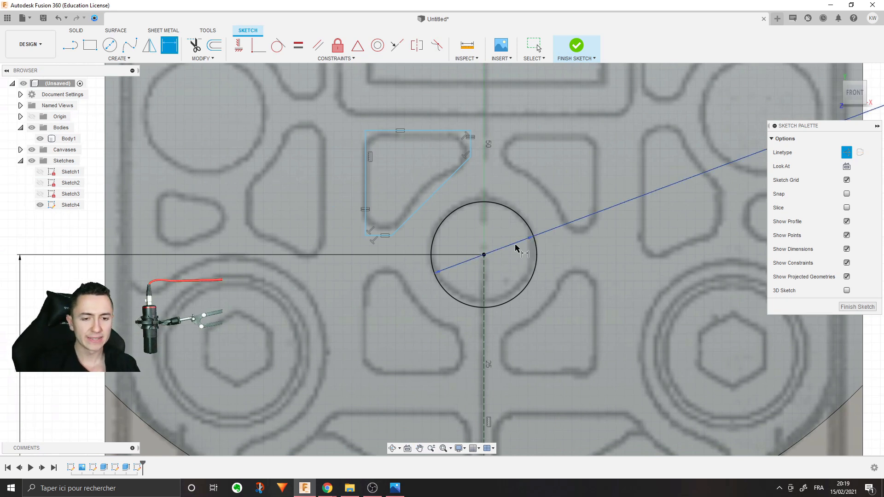
middle_click_drag(526, 286, 491, 302)
key("Escape")
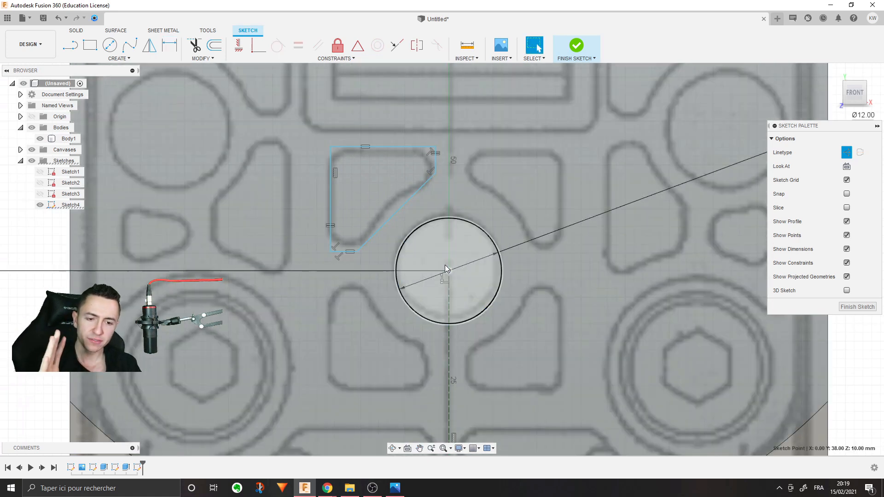
Step: Draw a construction line from the central circle's centre to the pocket outline's upper-left corner
left_click(472, 222)
left_click(448, 271)
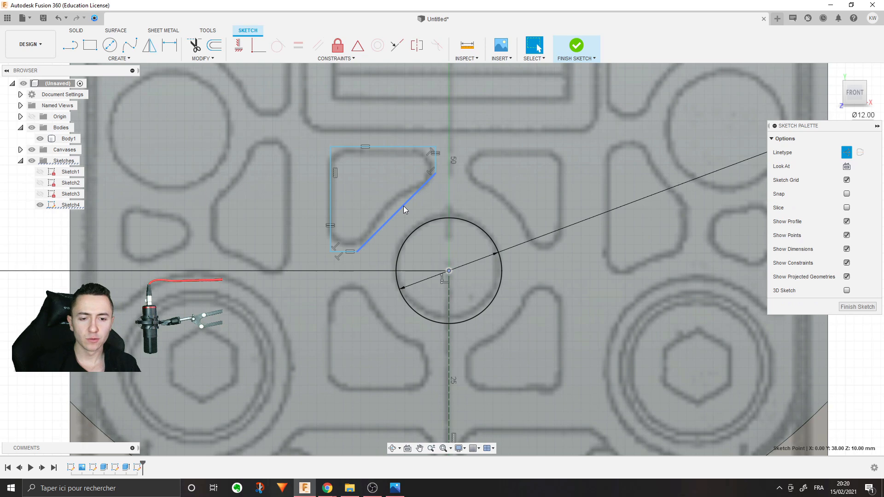
left_click(401, 197)
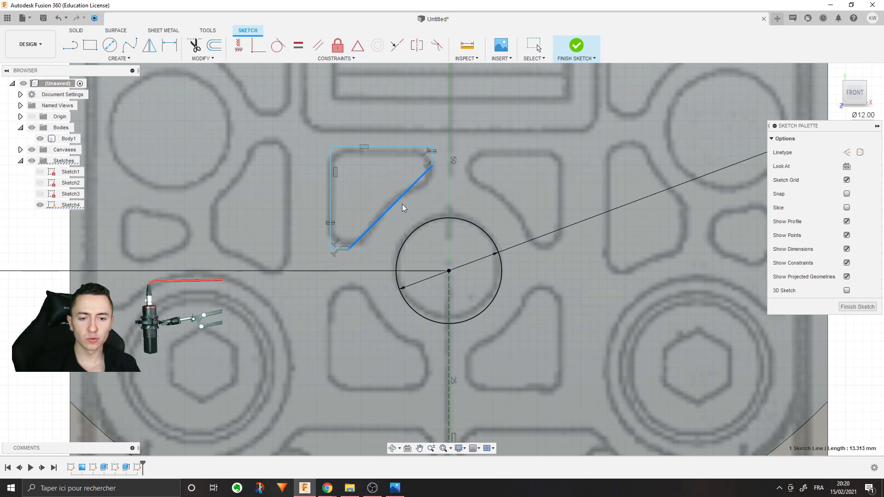
left_click(448, 270)
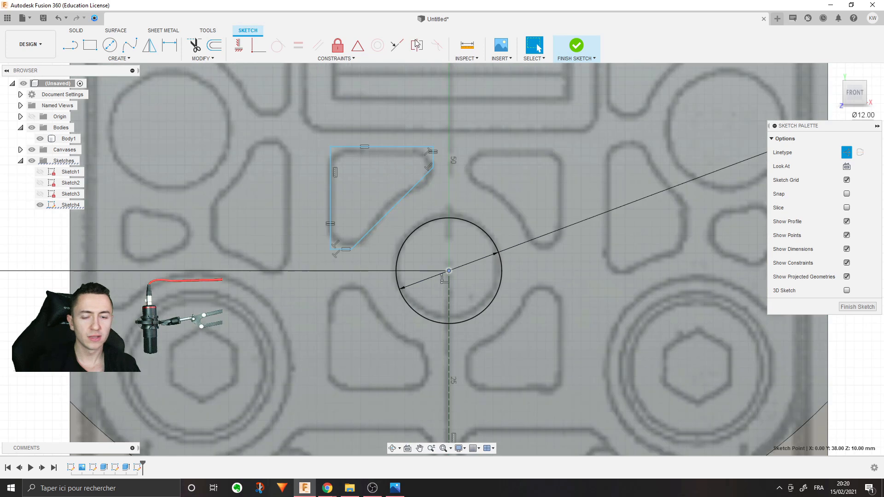
left_click(70, 44)
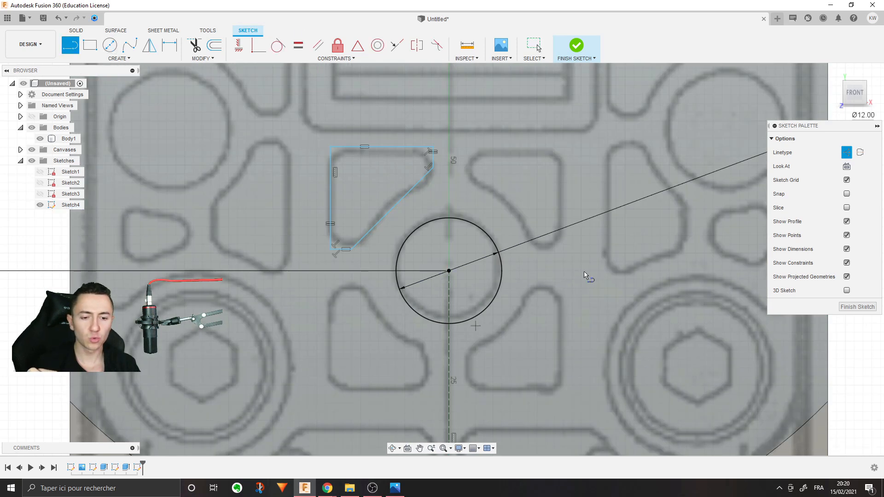
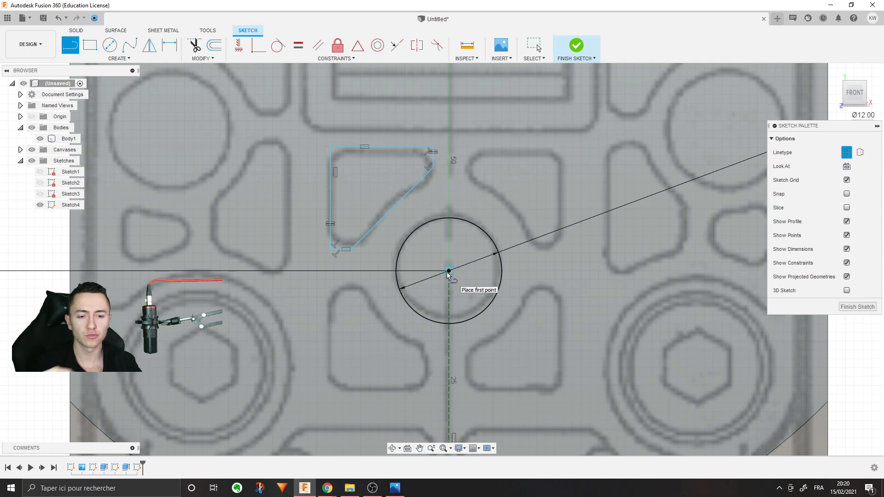
left_click(449, 272)
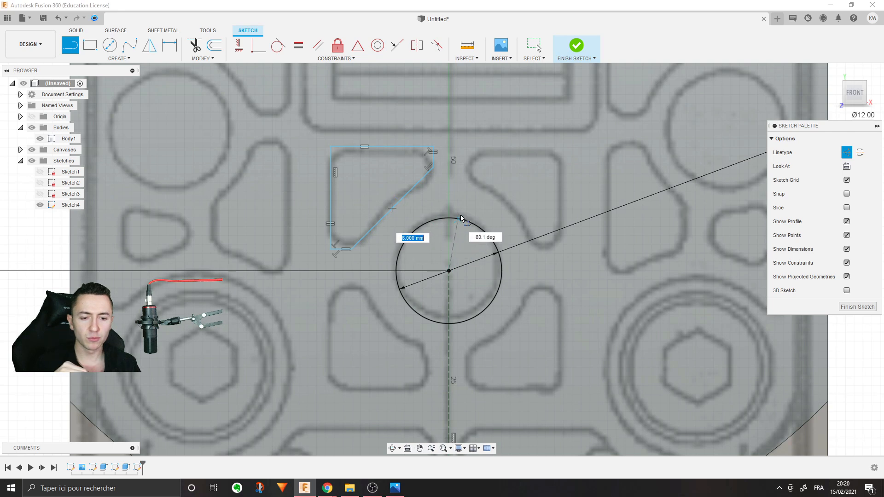
left_click(330, 150)
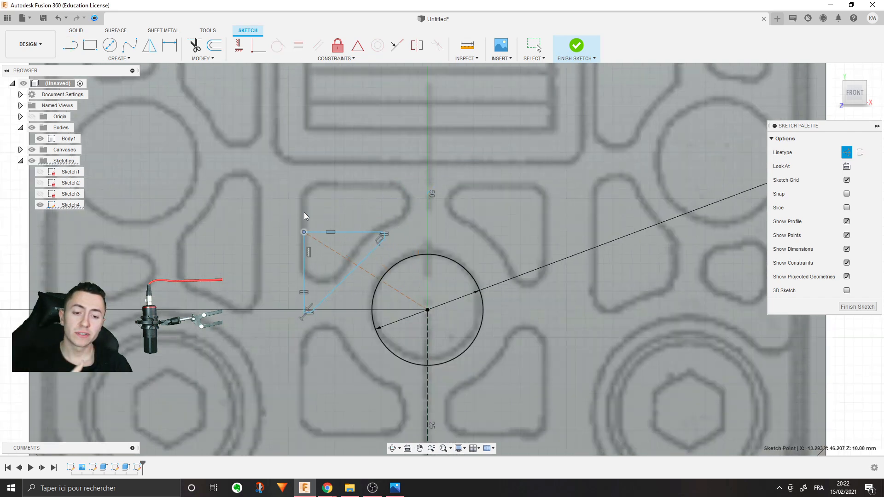
Step: Constrain the pocket outline's diagonal edge perpendicular to the construction line running from the circle's centre to the outline's corner
mouse_move(304, 212)
left_mouse_down()
mouse_move(330, 167)
mouse_move(311, 189)
mouse_move(306, 182)
mouse_move(304, 199)
mouse_move(346, 168)
left_mouse_up()
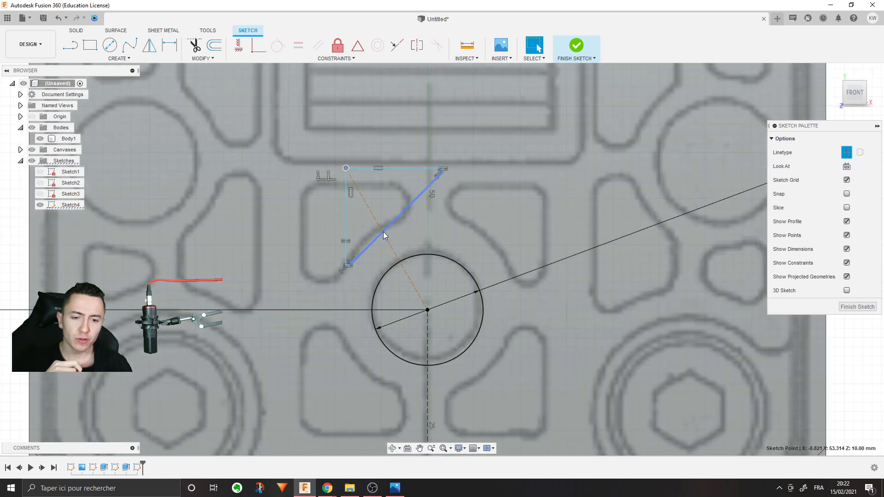
left_click(386, 238)
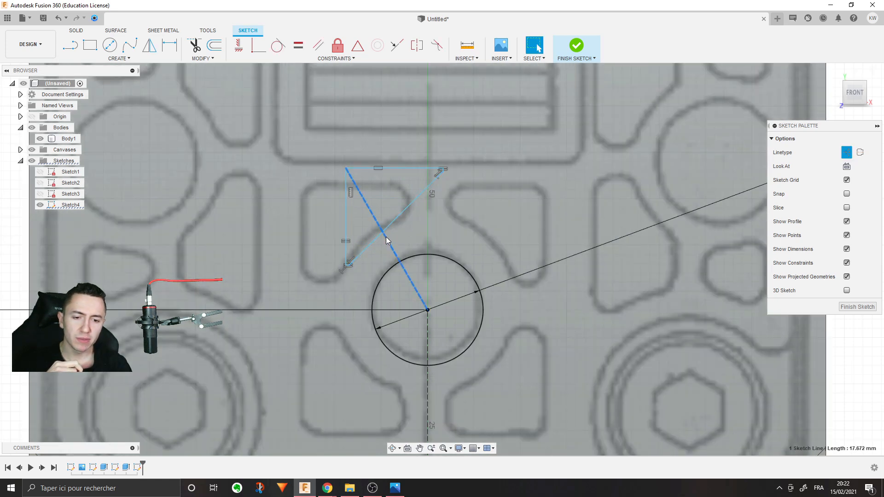
left_click(400, 213)
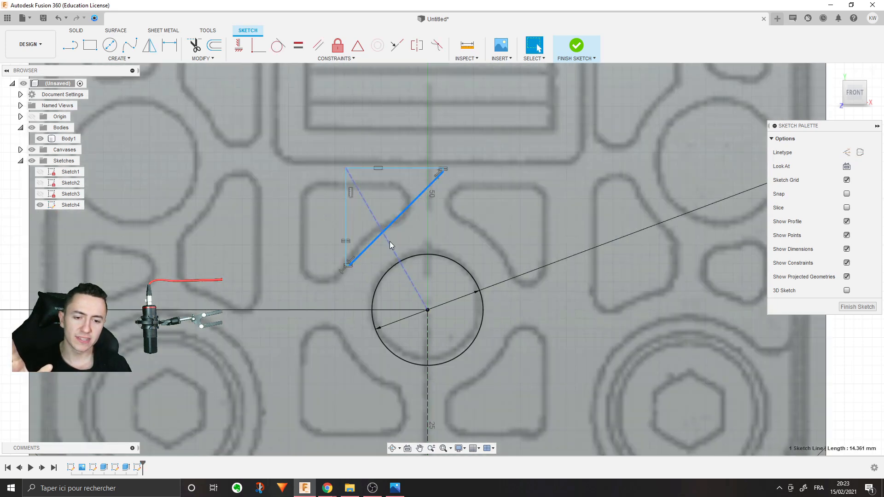
left_click(389, 242)
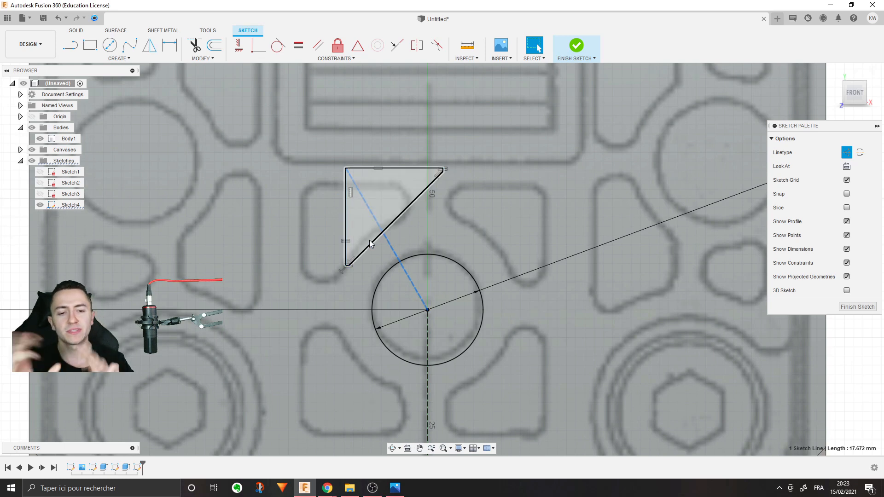
left_click(370, 242)
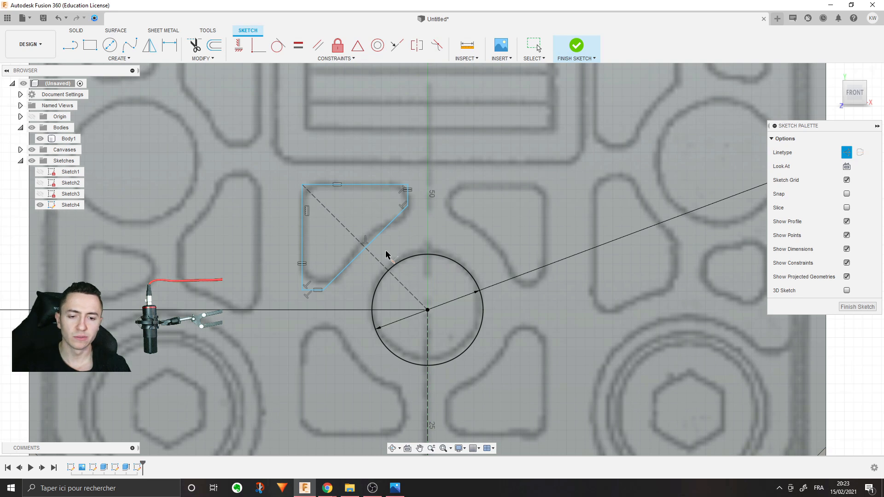
middle_click_drag(401, 291, 423, 274)
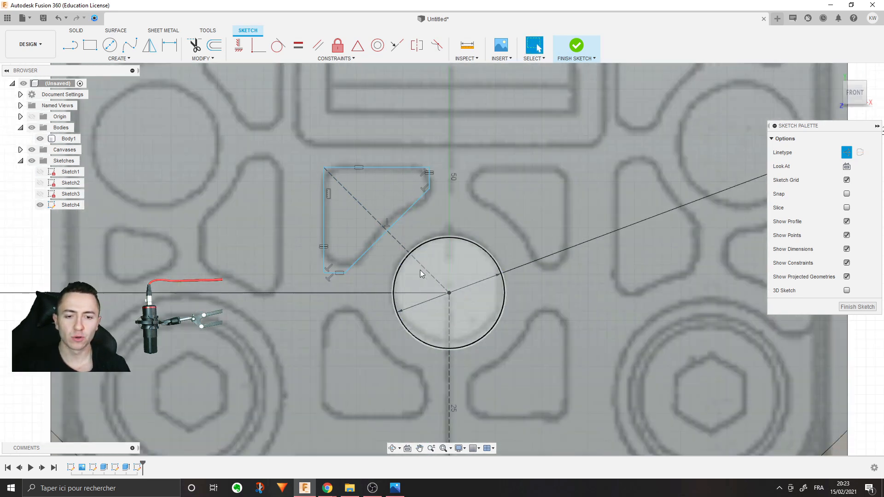
double_click(414, 213)
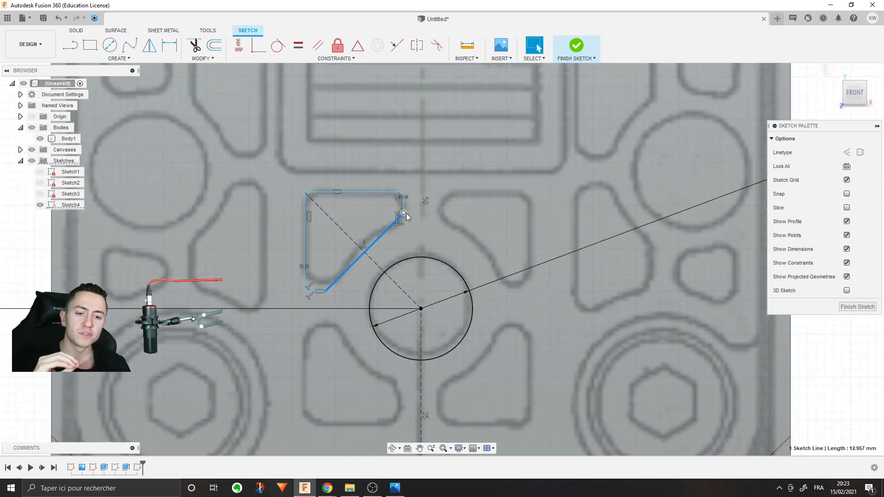
Step: Adjust the pocket outline's diagonal edge to follow the canvas and dimension the outline's upper edge at 11 mm
mouse_move(416, 234)
left_mouse_down()
mouse_move(406, 208)
mouse_move(397, 222)
left_mouse_up()
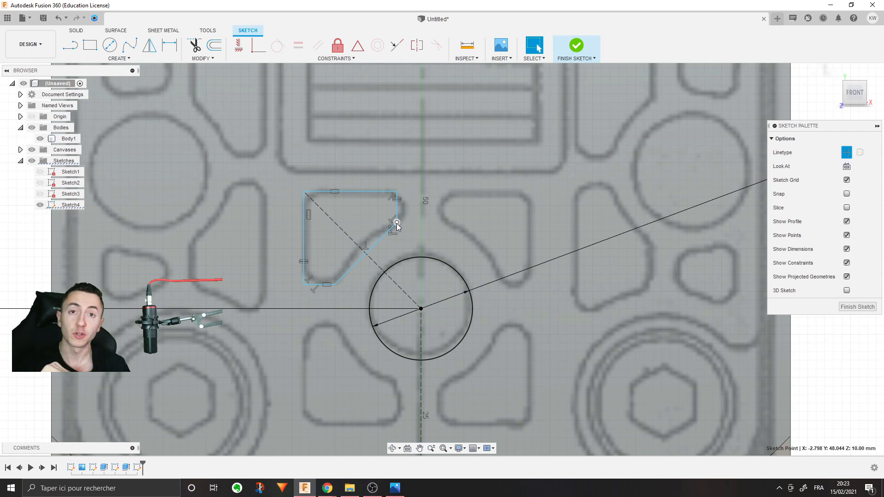
key("d")
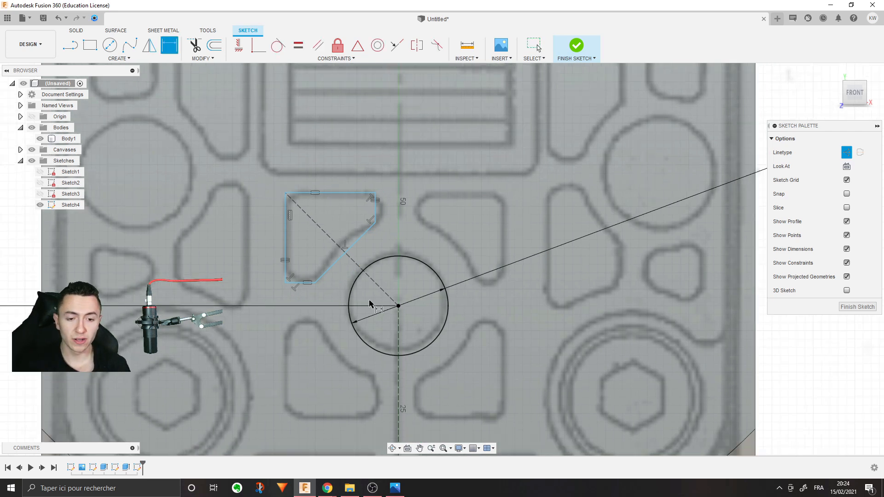
left_click(340, 193)
left_click(341, 147)
type("11")
key("Return")
Step: Dimension the outline's short right edge at 3.5 mm and the diagonal construction line to the circle's centre at 19.5 mm
left_click(377, 205)
left_click(434, 188)
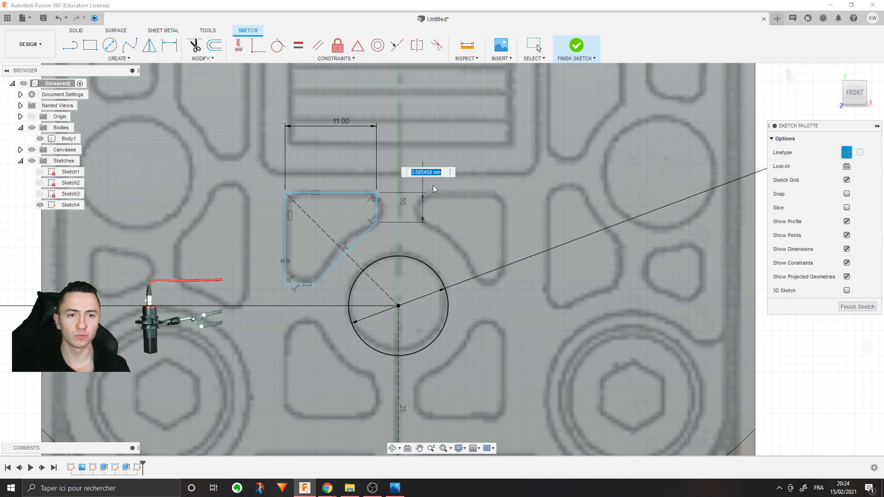
key("Return")
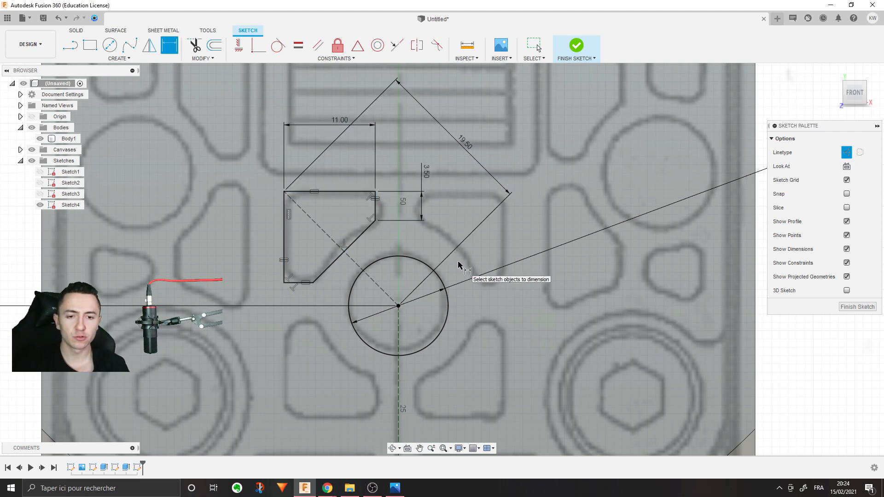
Step: Reposition the 11 mm and 3.5 mm dimensions closer to the pocket outline
key("Escape")
scroll(359, 139, "up", 2)
left_click_drag(336, 106, 342, 191)
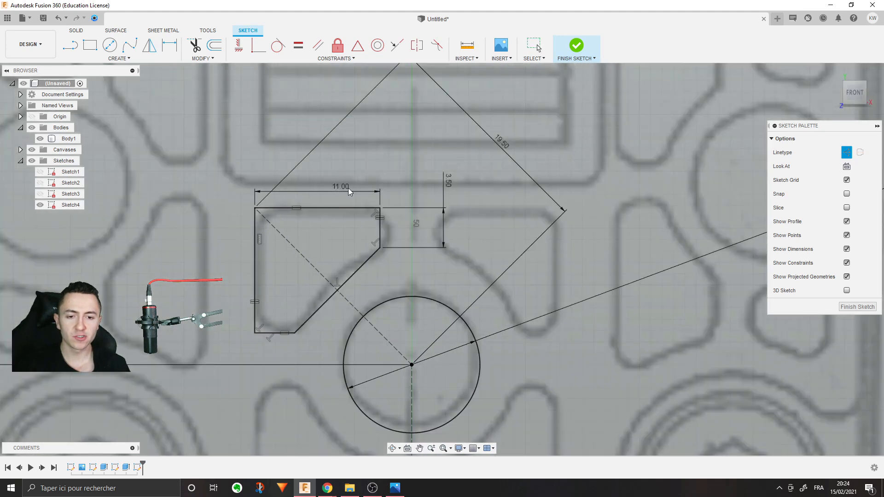
left_click_drag(446, 182, 398, 191)
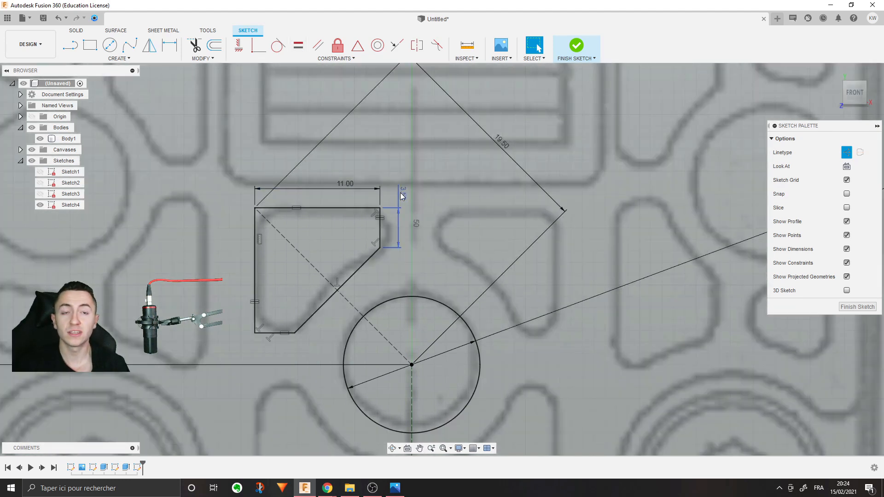
scroll(350, 202, "down", 1)
left_click(340, 207)
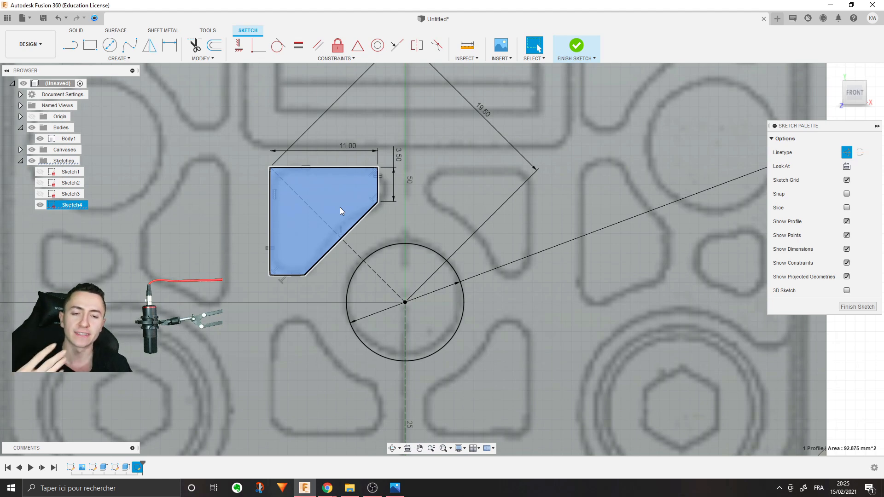
left_click(349, 198)
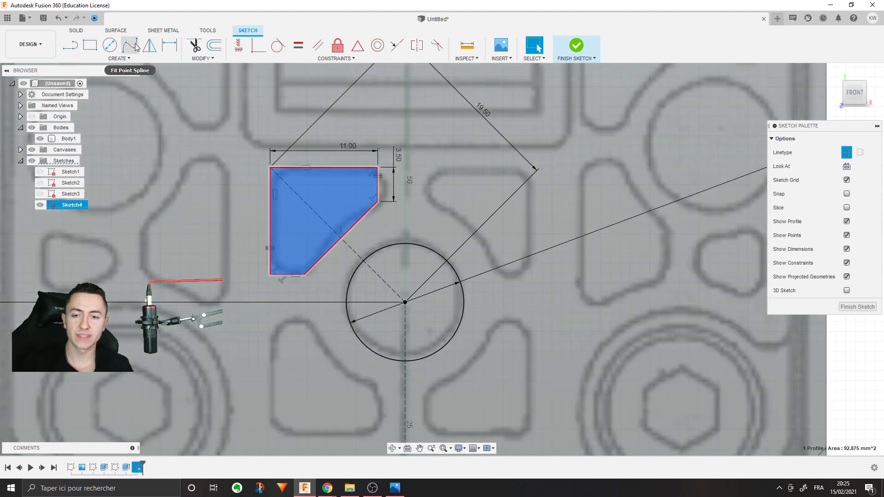
Step: Draw a circle concentric with the central circle through the diagonal edge's upper end, and convert it from construction to normal geometry
left_click(114, 47)
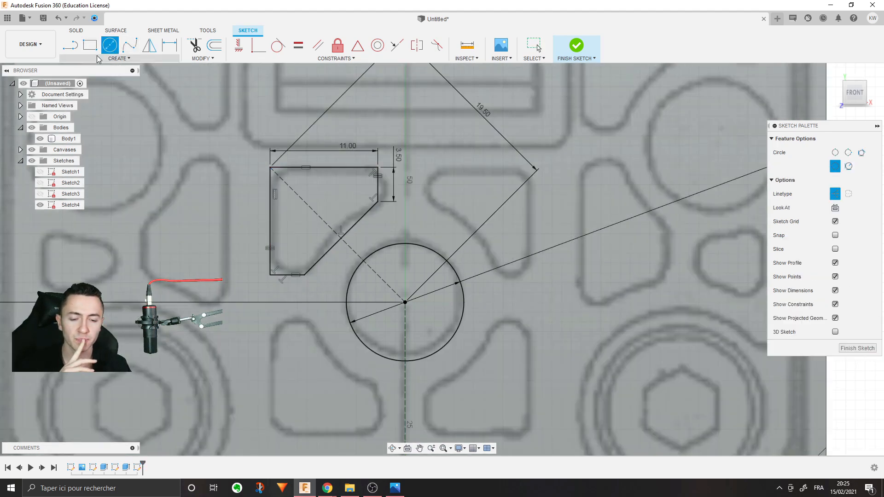
left_click(405, 303)
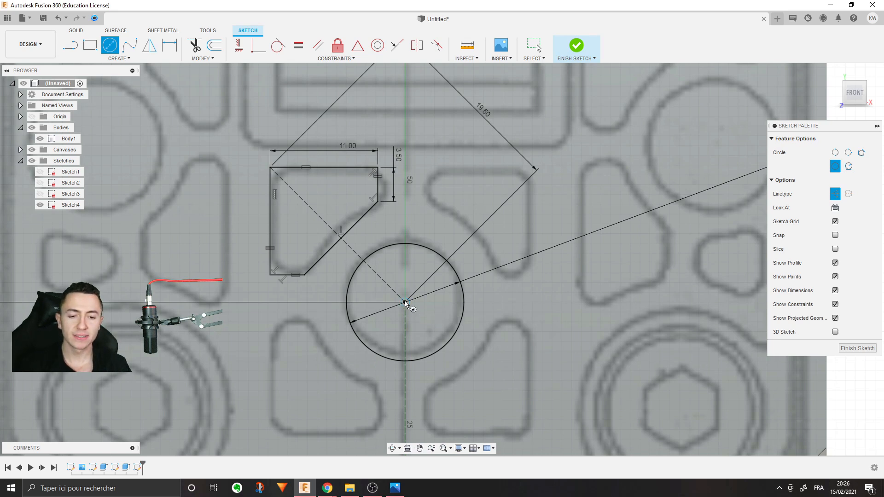
left_click(377, 203)
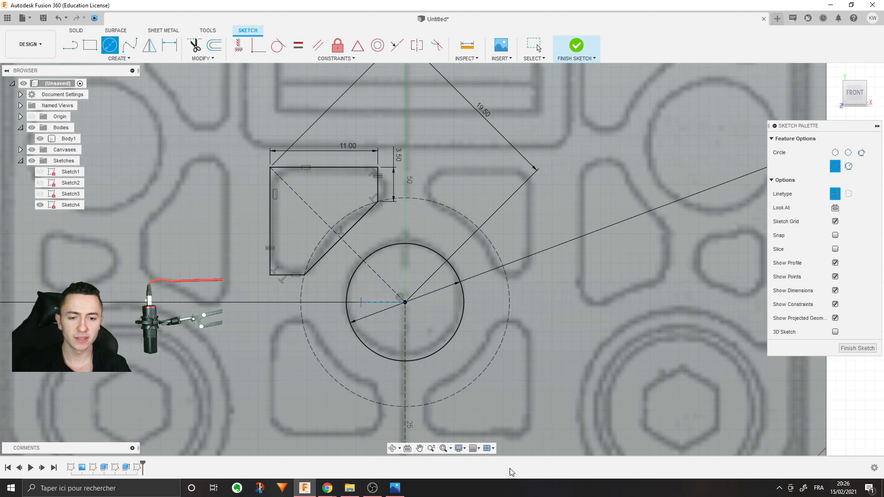
key("Escape")
left_click(449, 210)
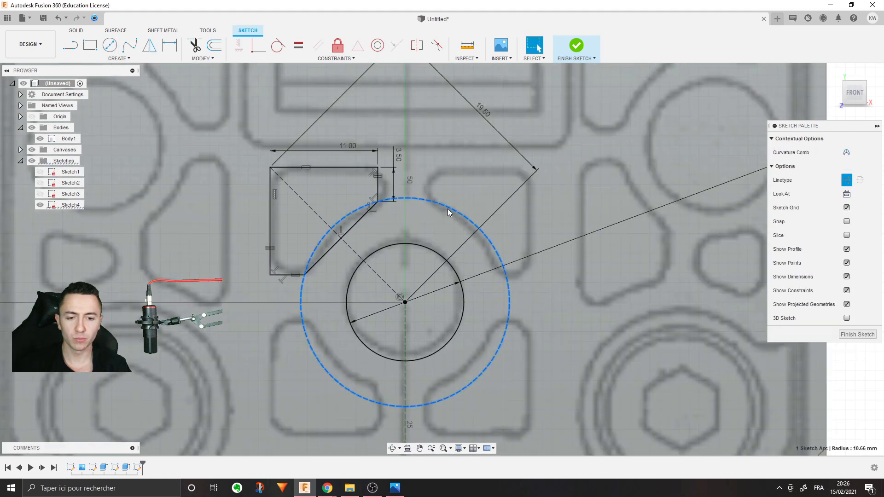
left_click(847, 181)
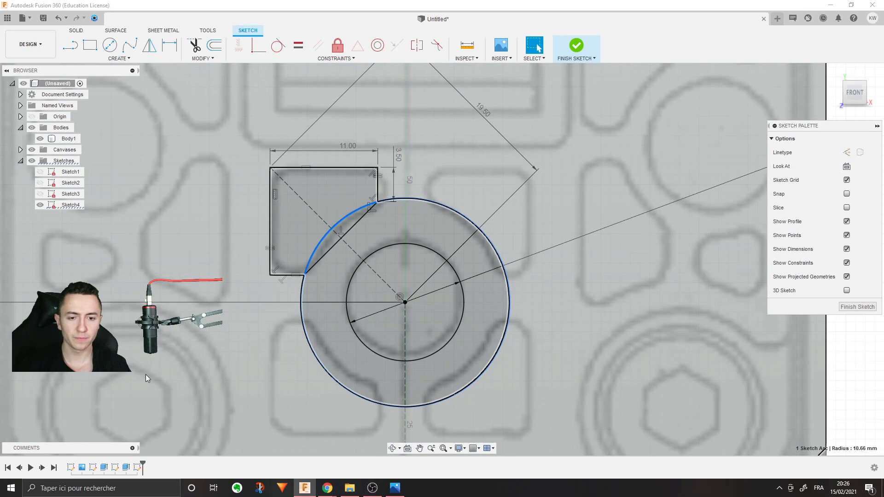
Step: Trim the larger circle outside the pocket and remove the diagonal edge, leaving a concave arc to close the outline
middle_click_drag(146, 375, 155, 360)
left_click(202, 58)
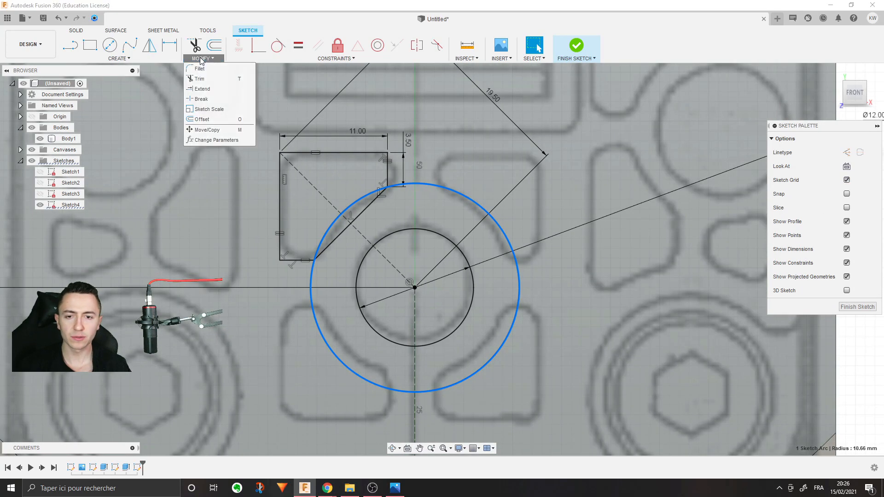
left_click(217, 78)
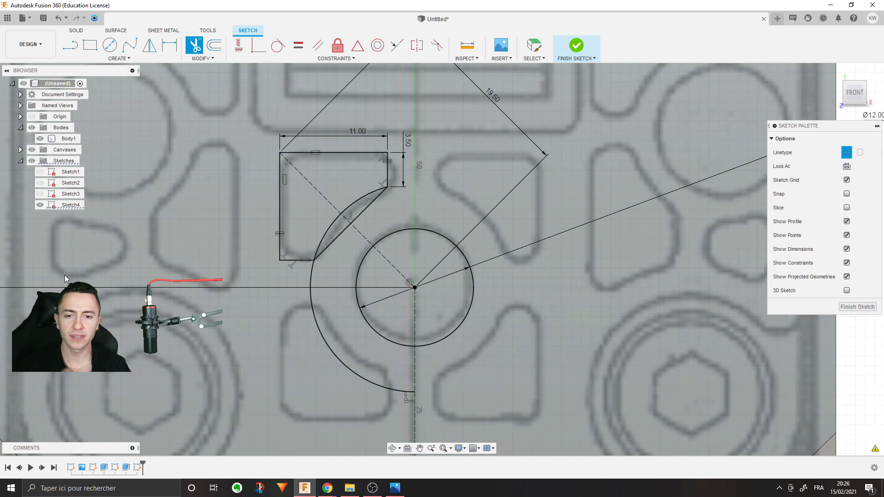
left_click(326, 345)
left_click(341, 234)
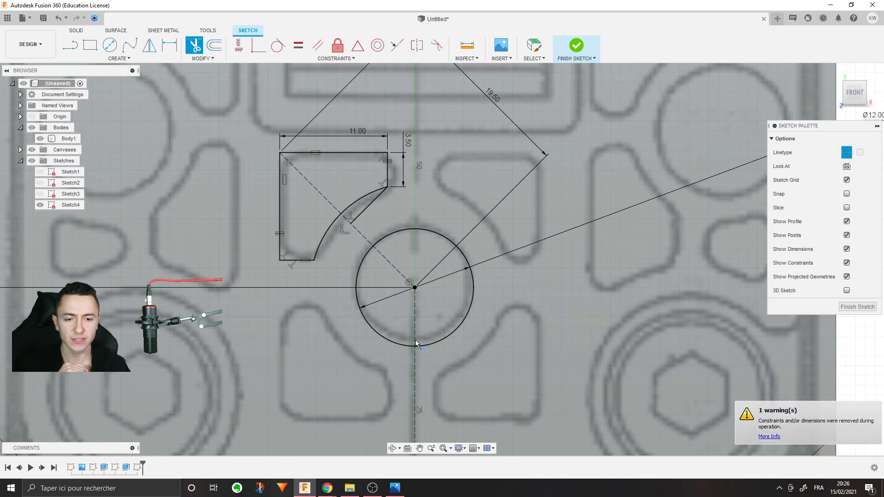
middle_click_drag(398, 302, 390, 348)
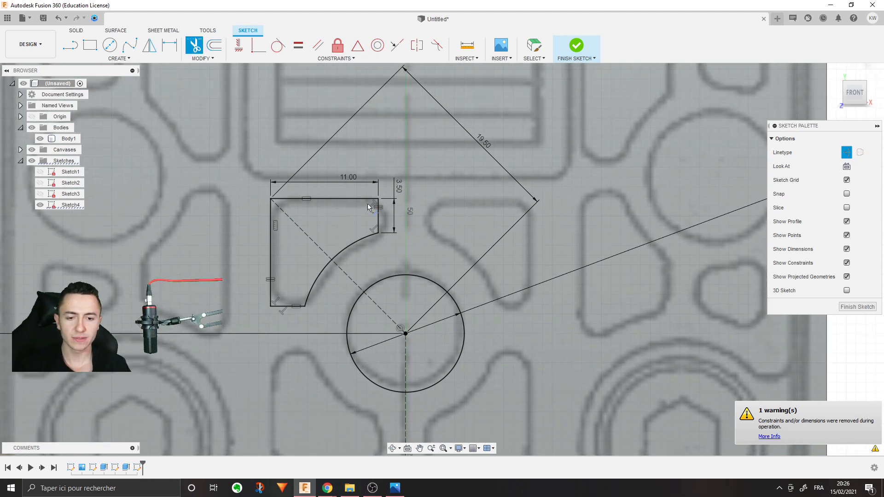
key("Escape")
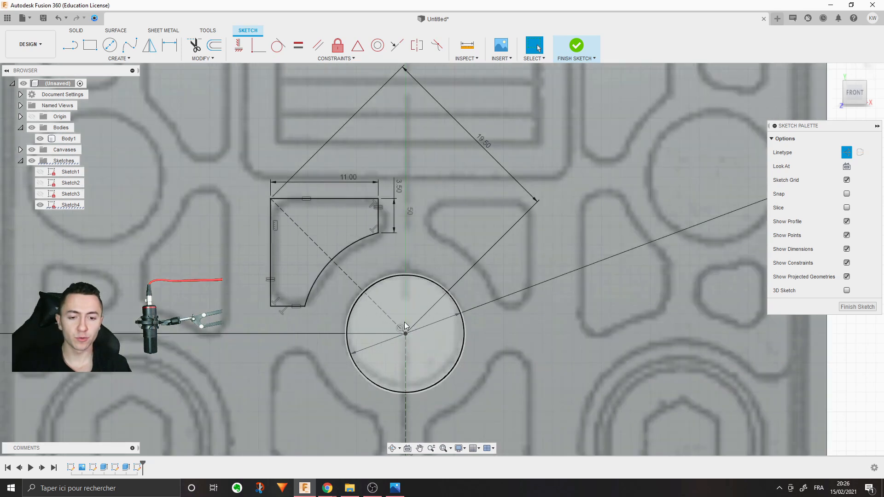
Step: Try to round the pocket outline's corners with 1 mm fillets
middle_click_drag(404, 325, 417, 267)
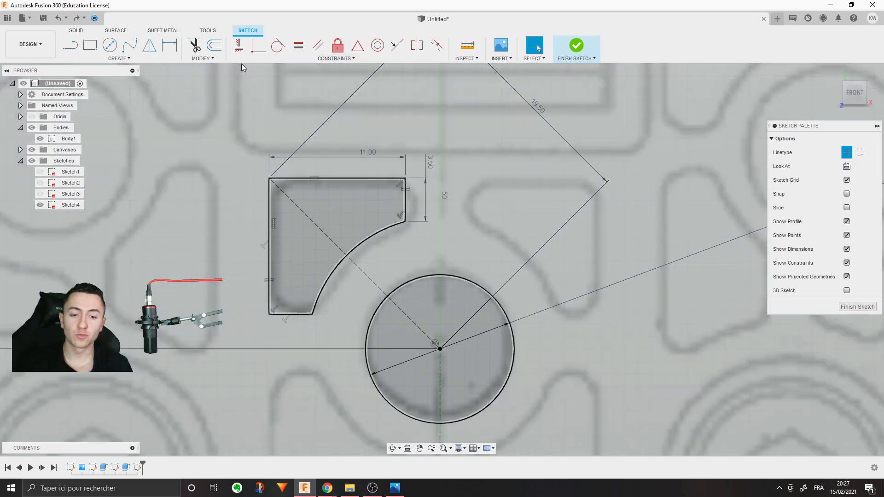
left_click(222, 58)
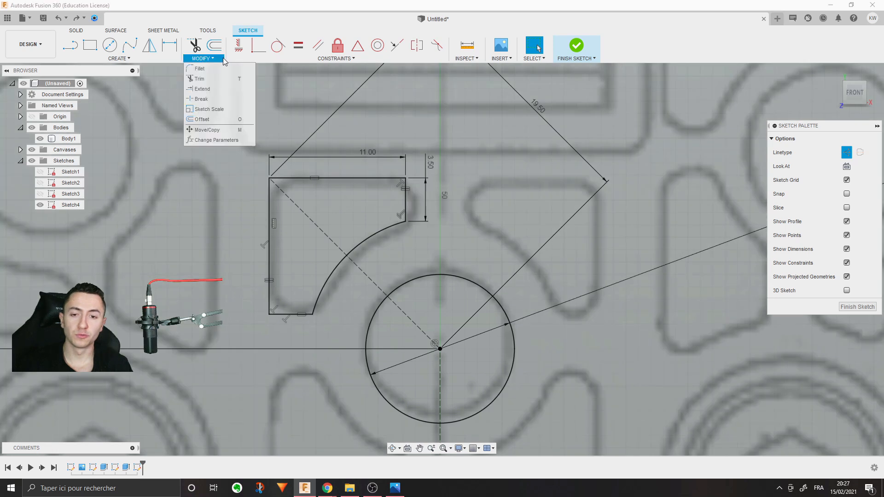
left_click(217, 68)
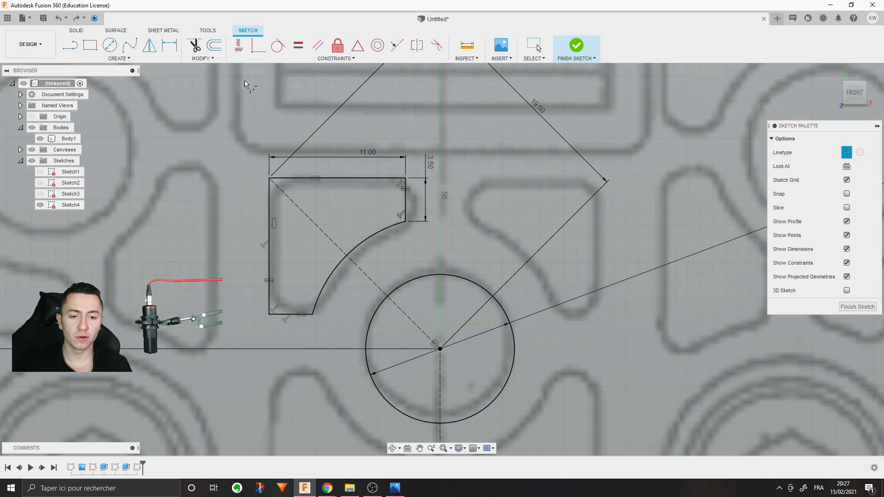
left_click(408, 181)
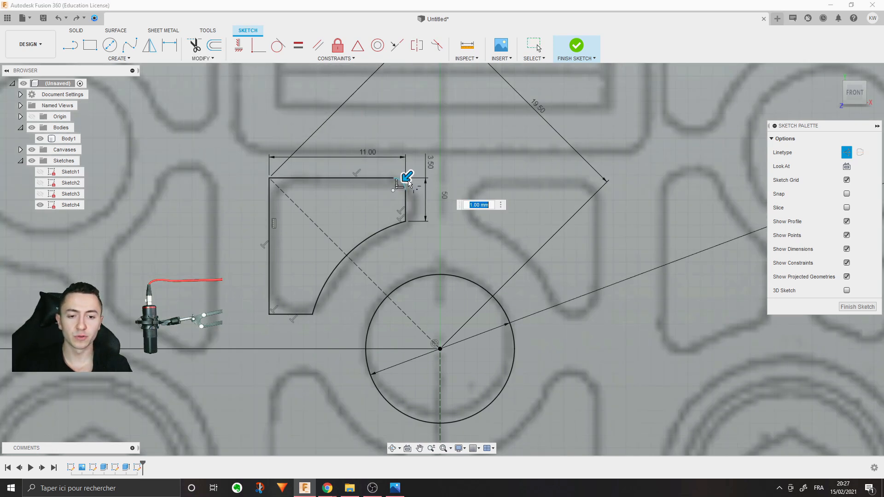
left_click(400, 222)
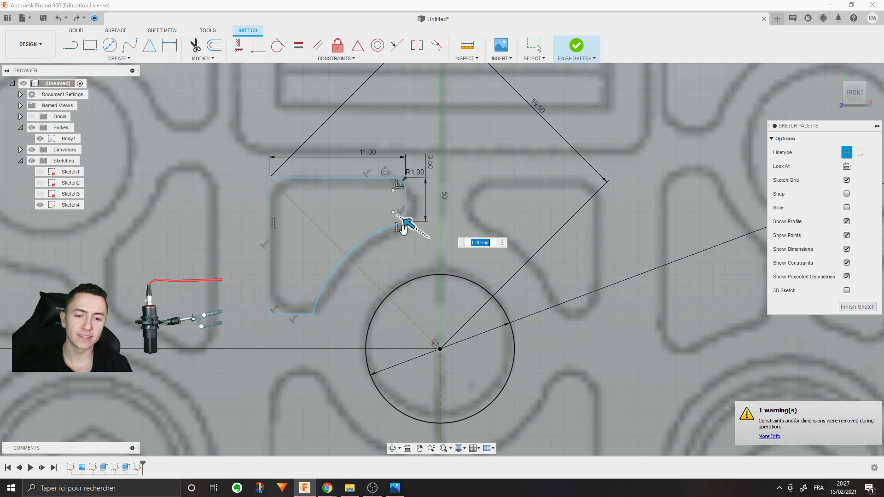
left_click(313, 317)
left_click(268, 315)
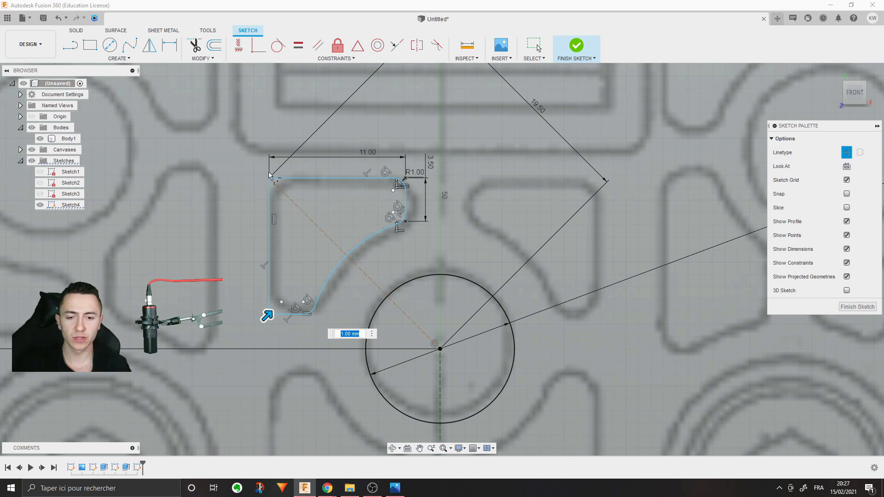
key("Escape")
mouse_move(394, 193)
left_mouse_down()
mouse_move(416, 176)
mouse_move(388, 193)
left_mouse_up()
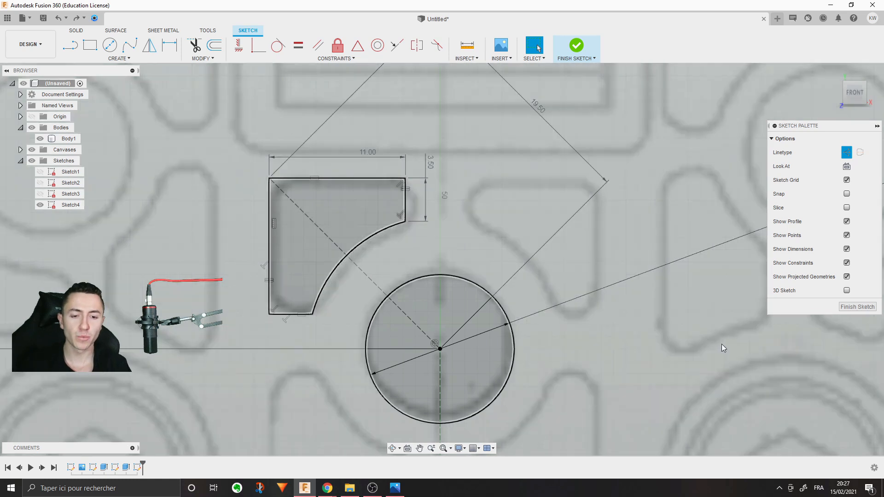
Step: Start a circular pattern in the sketch using all five curves of the closed pocket outline as its objects
scroll(600, 323, "down", 1)
middle_click_drag(600, 322, 582, 237)
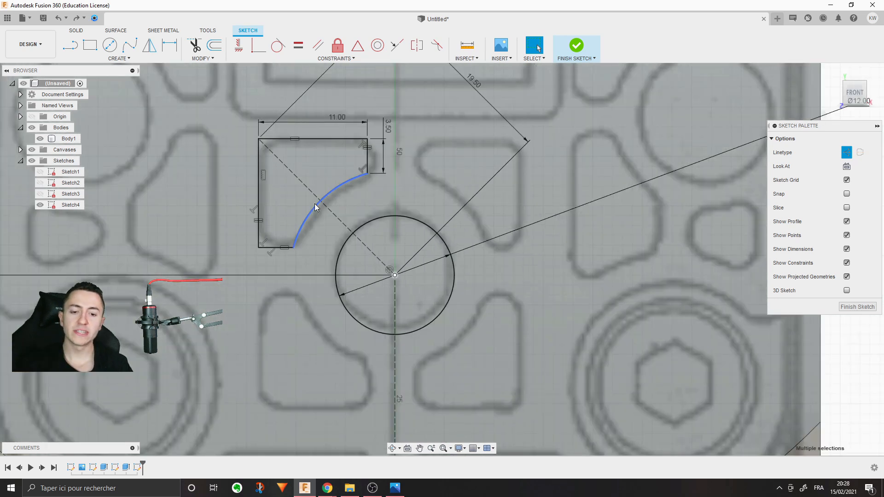
double_click(315, 204)
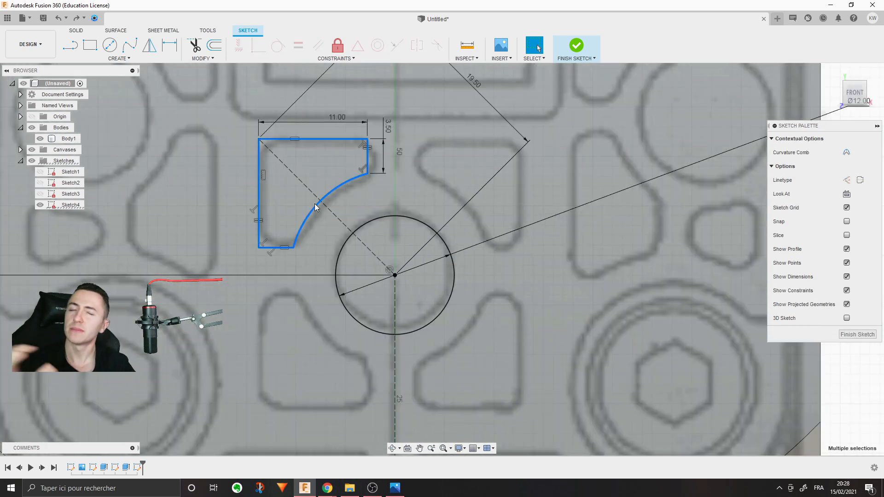
left_click(418, 172)
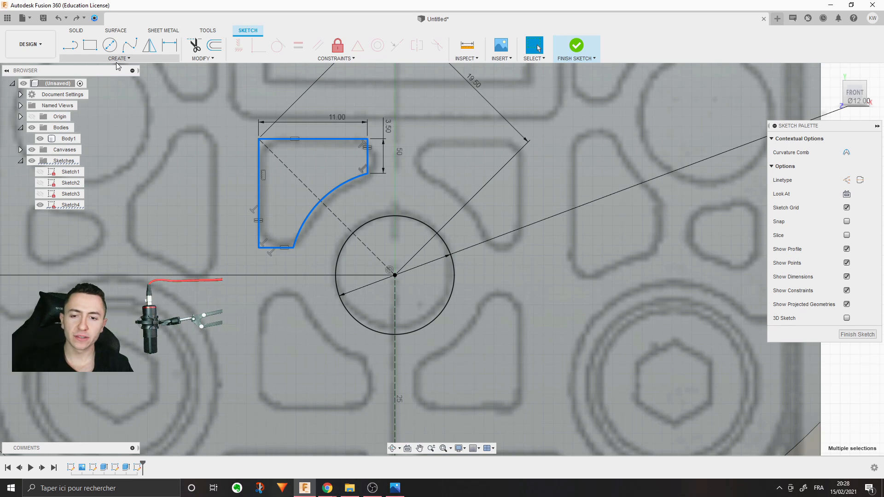
left_click(117, 61)
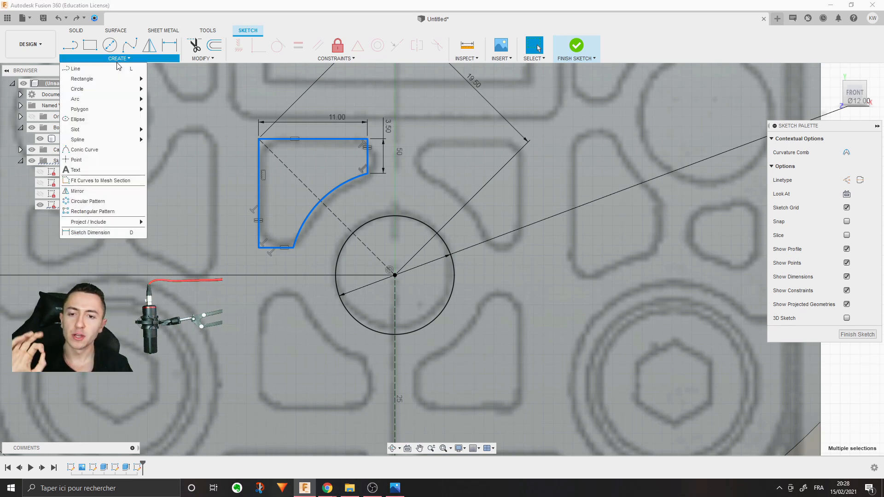
left_click(102, 201)
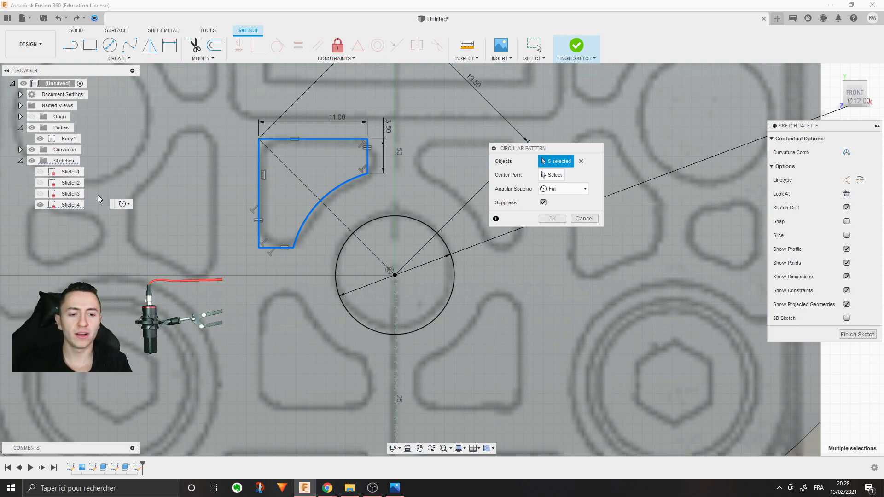
left_click(581, 161)
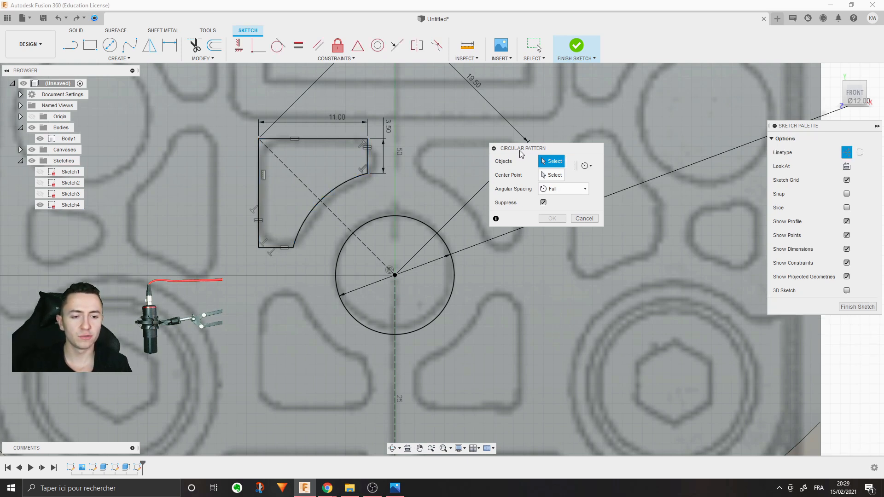
left_click_drag(515, 151, 518, 123)
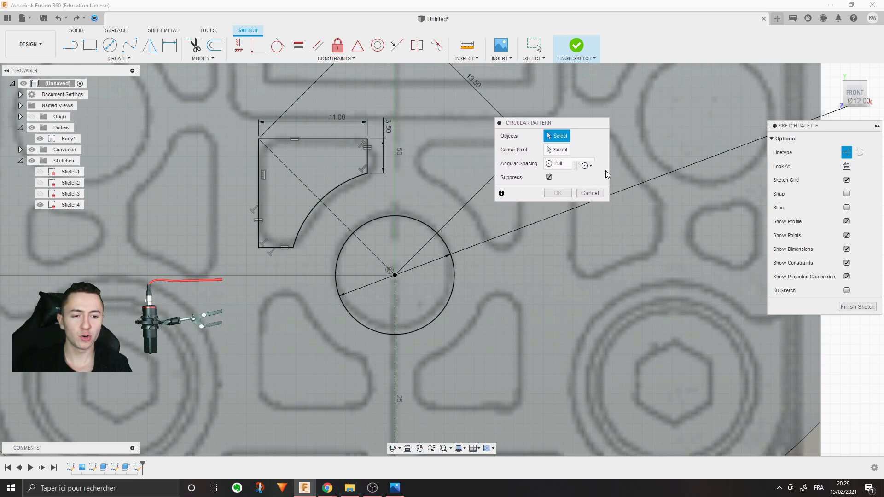
double_click(339, 183)
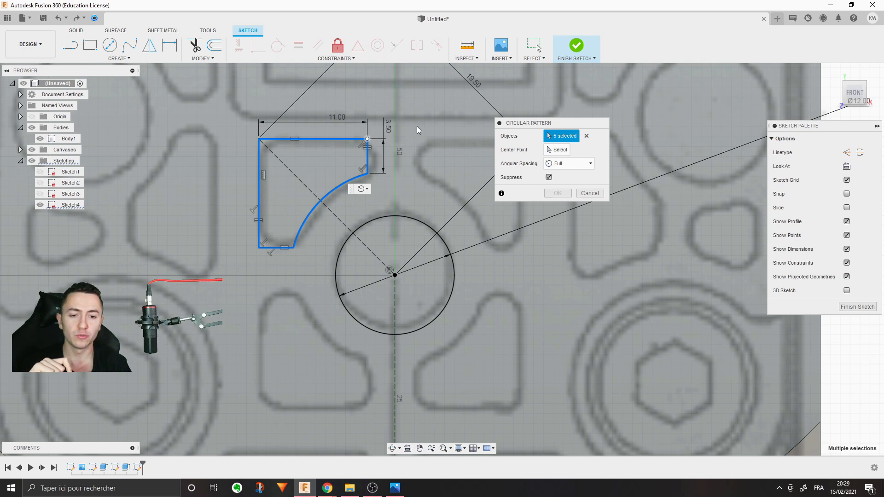
Step: Centre the circular pattern on the central circle's centre point with full spacing and a quantity of 4, and create it
mouse_move(533, 128)
left_mouse_down()
mouse_move(251, 176)
mouse_move(159, 166)
left_mouse_up()
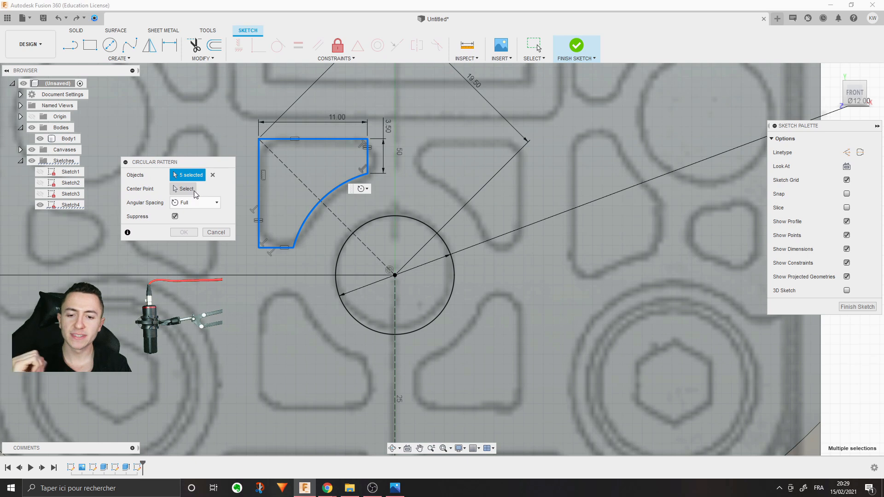
left_click(186, 188)
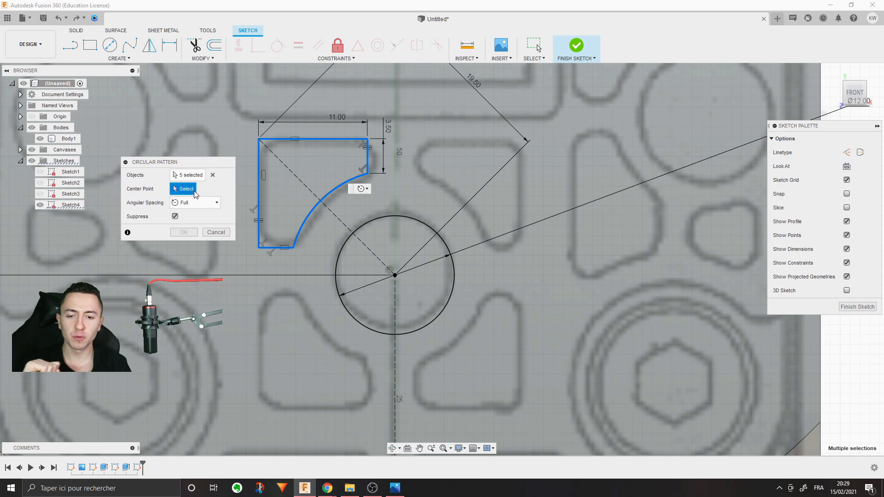
left_click(394, 275)
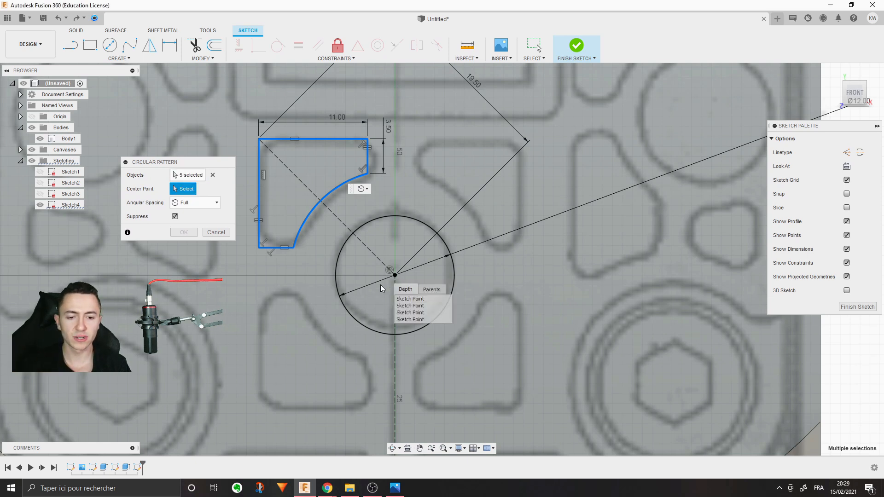
left_click(396, 275)
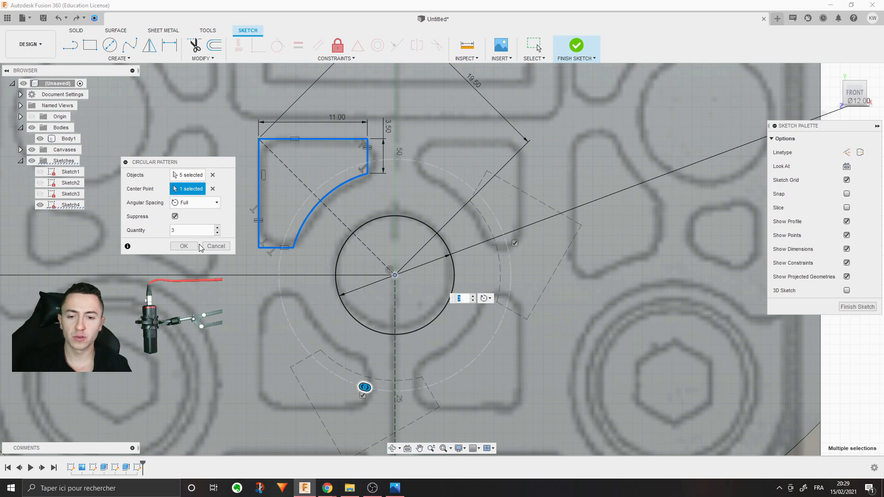
left_click_drag(180, 231, 163, 227)
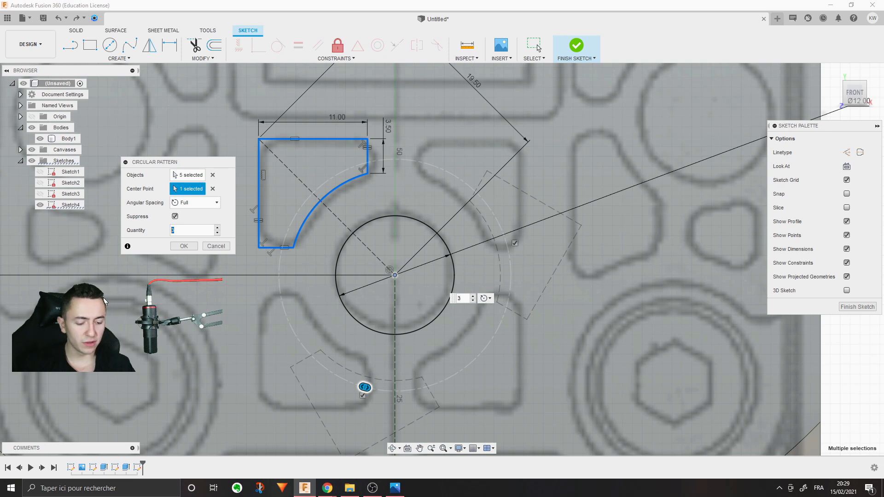
type("4")
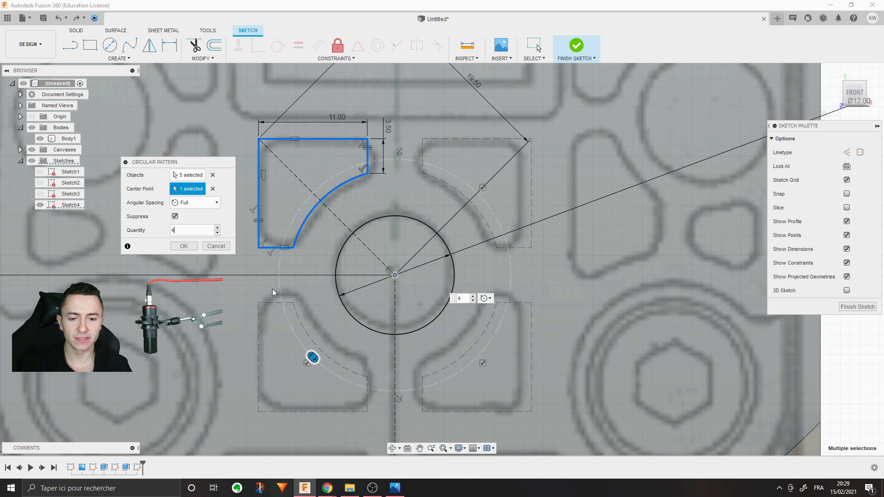
left_click(183, 246)
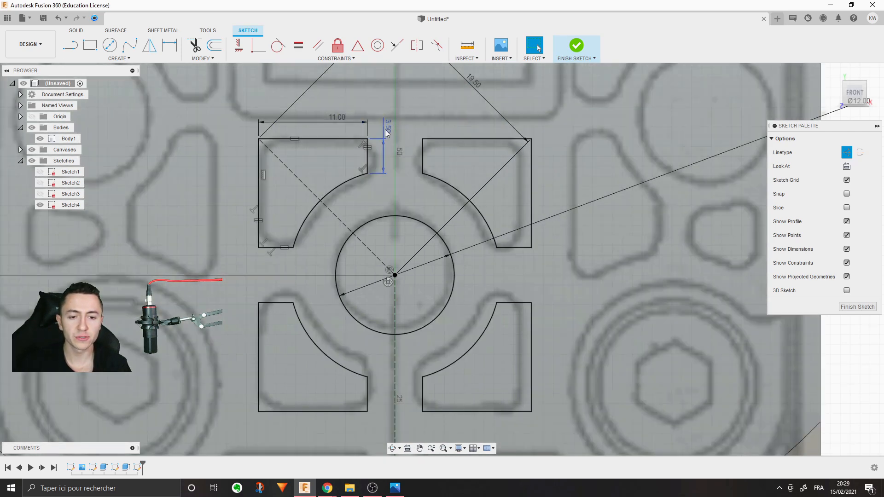
Step: Move the 3.5 mm dimension higher above the original pocket and set the short vertical edge to 4 mm
left_click_drag(386, 133, 393, 82)
double_click(394, 83)
type("4")
key("Return")
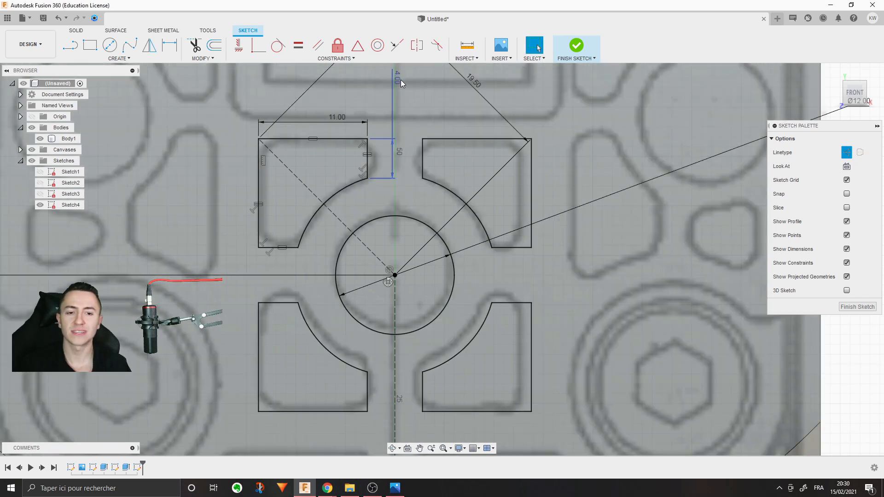
Step: Restore the original pocket's short vertical edge dimension to 3.5 mm
double_click(400, 80)
type("3.5")
key("Return")
scroll(426, 159, "down", 2)
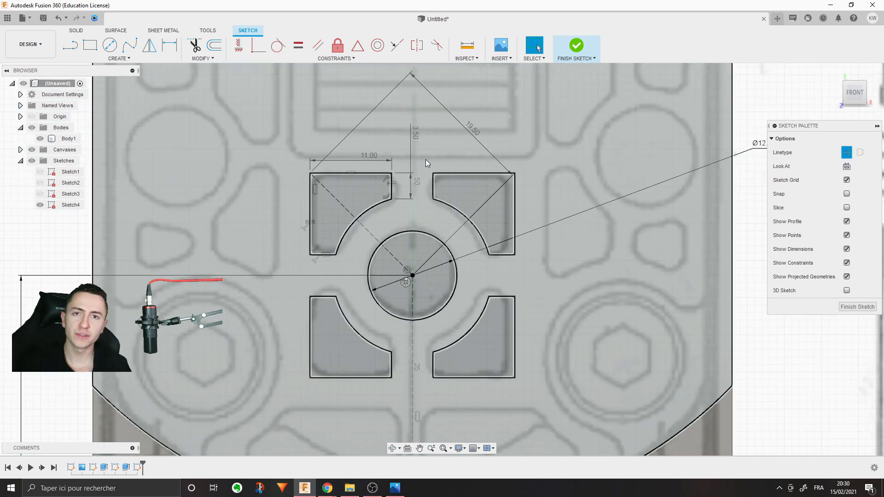
scroll(425, 159, "up", 2)
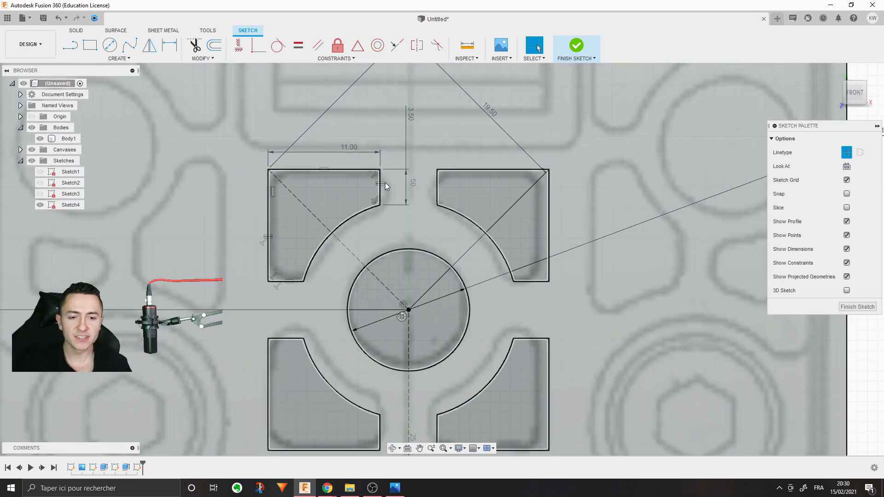
left_click(381, 184)
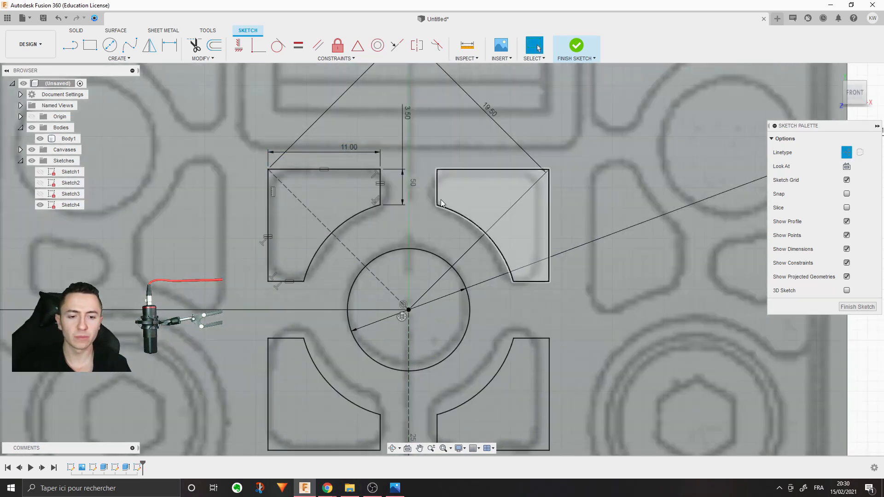
left_click(437, 196)
middle_click_drag(437, 196, 428, 159)
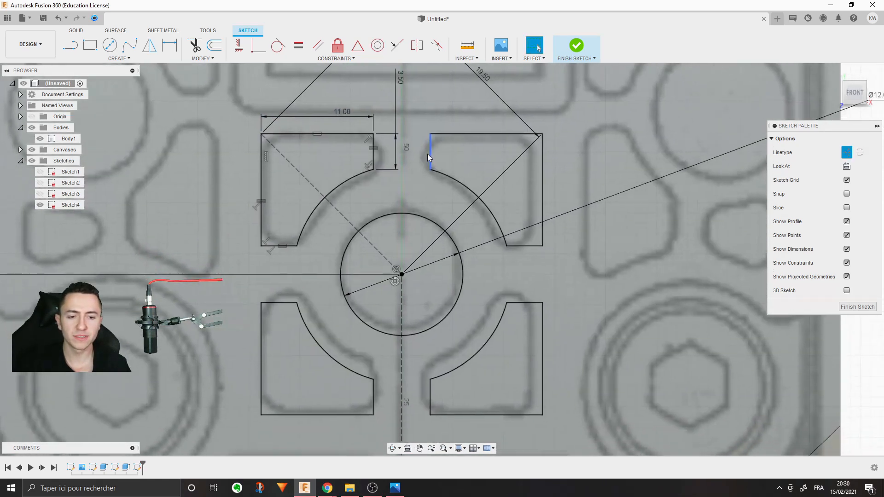
key("Escape")
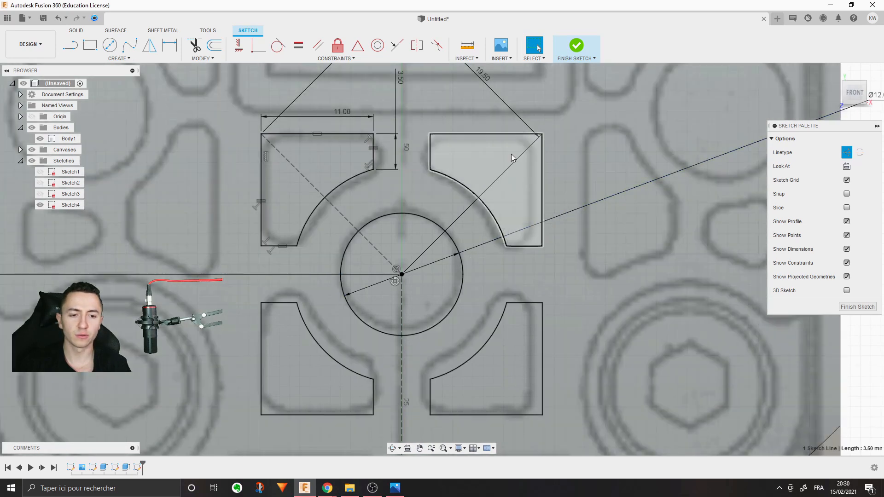
Step: Extrude the sketch profiles of the central circle and the four pockets around it
left_click(511, 159)
middle_click_drag(505, 178, 452, 248)
left_click(355, 137)
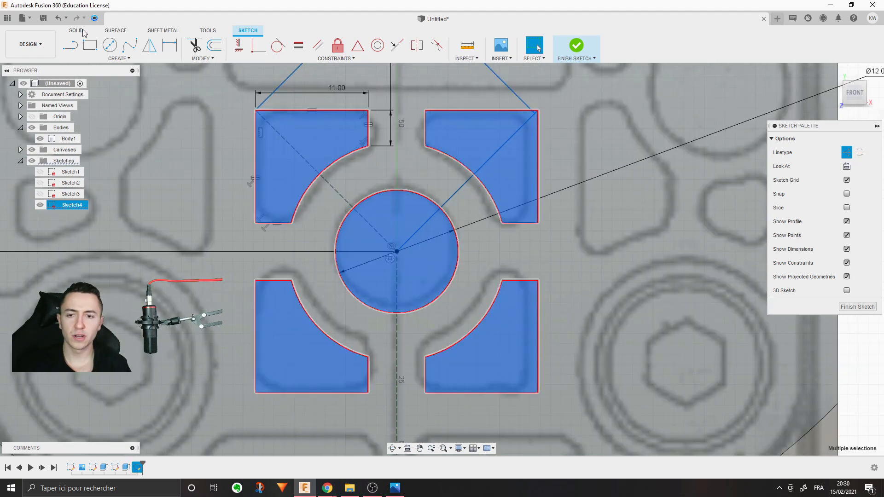
key("e")
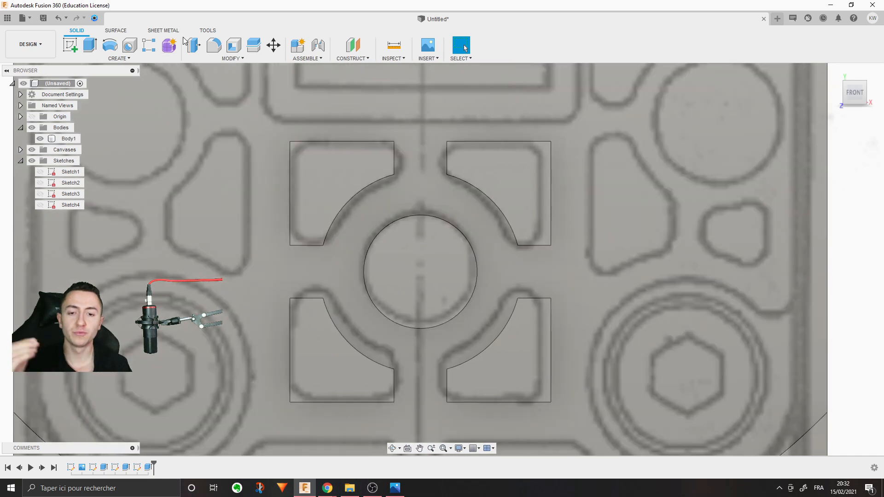
Step: Fillet the five corner edges of the original pocket with a constant 1.5 mm radius
left_click(213, 46)
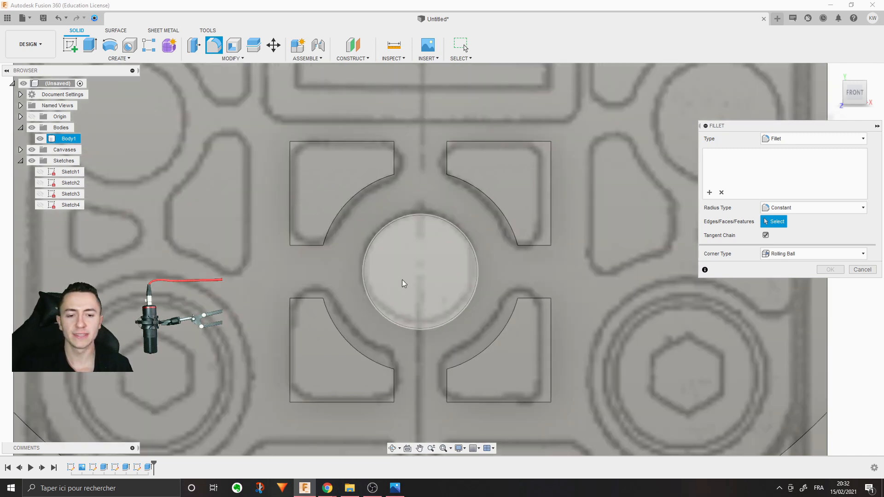
scroll(389, 270, "up", 3)
scroll(473, 223, "down", 3)
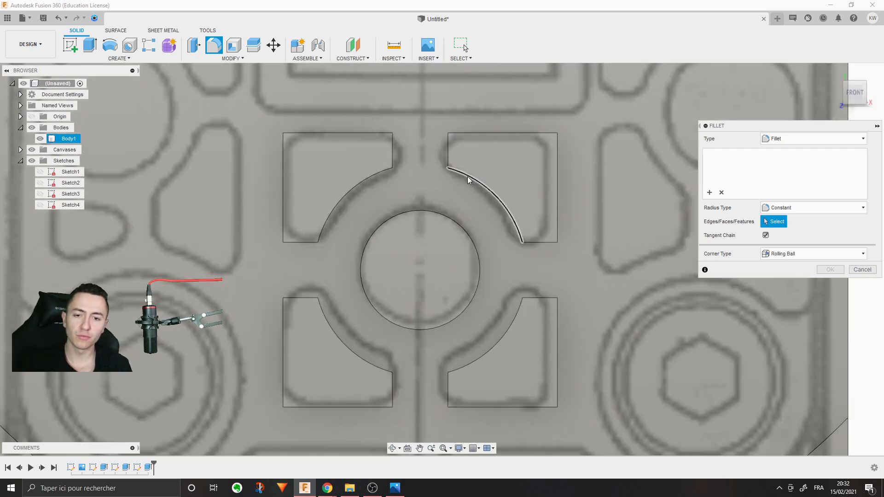
left_click(468, 179)
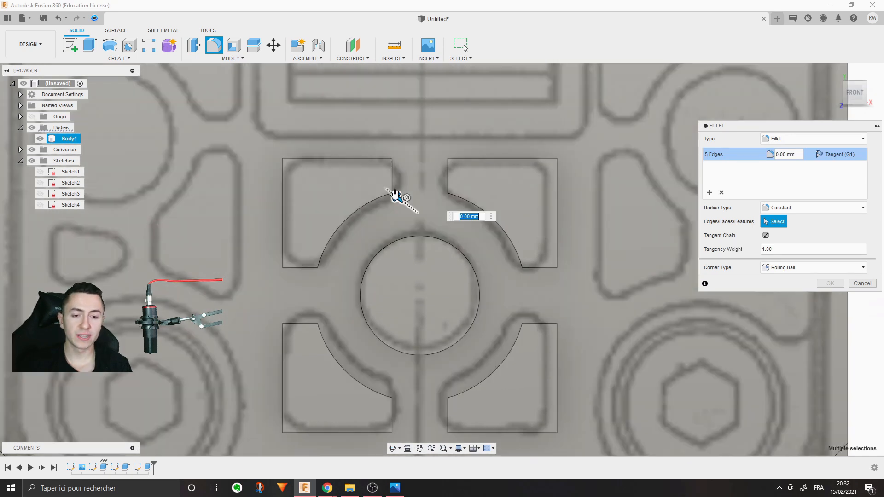
left_click_drag(394, 193, 395, 193)
type("1.5")
key("Return")
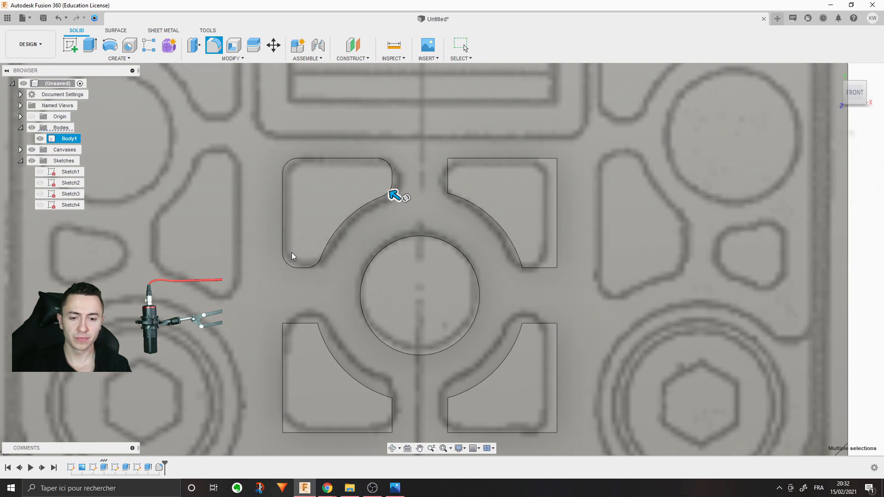
Step: Circularly pattern the pocket's corner fillet feature around the central circle's axis, with full angular spacing and a quantity of 4
middle_click_drag(269, 253, 250, 234)
left_click(159, 468)
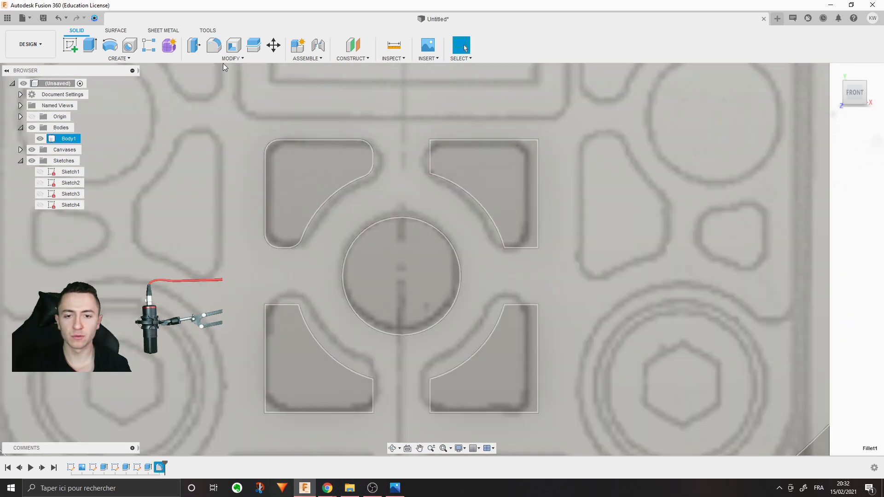
left_click(226, 59)
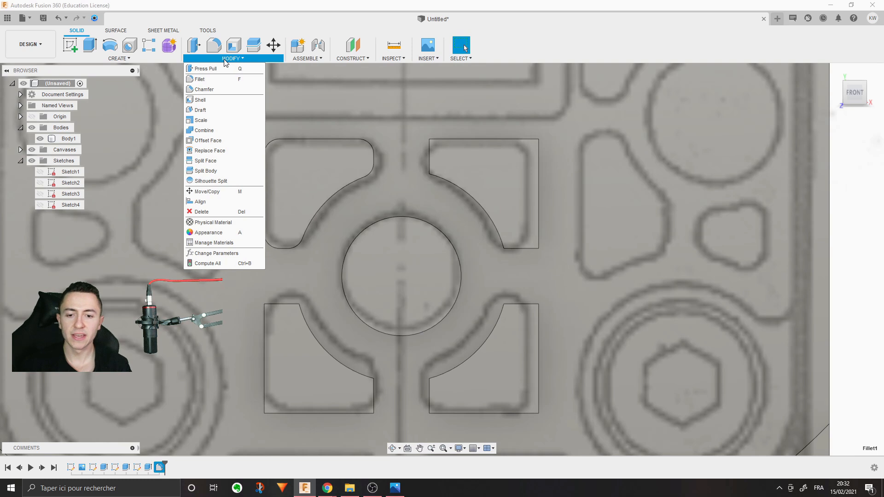
left_click(108, 58)
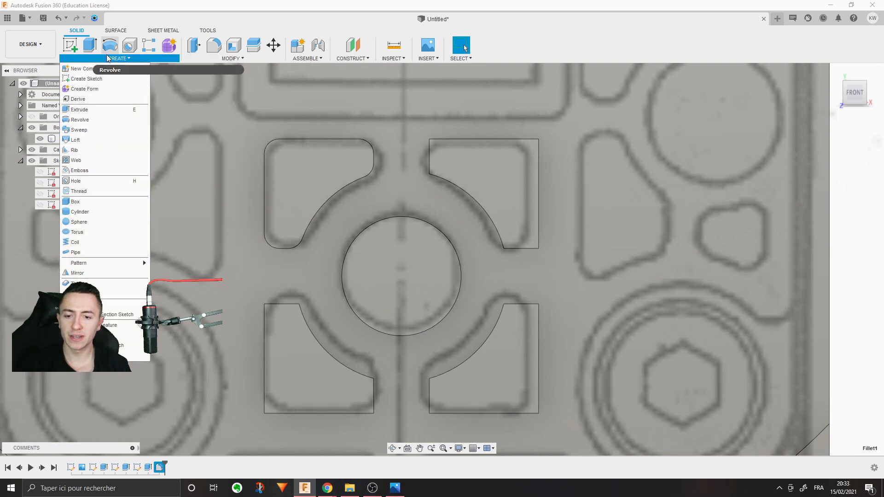
mouse_move(143, 266)
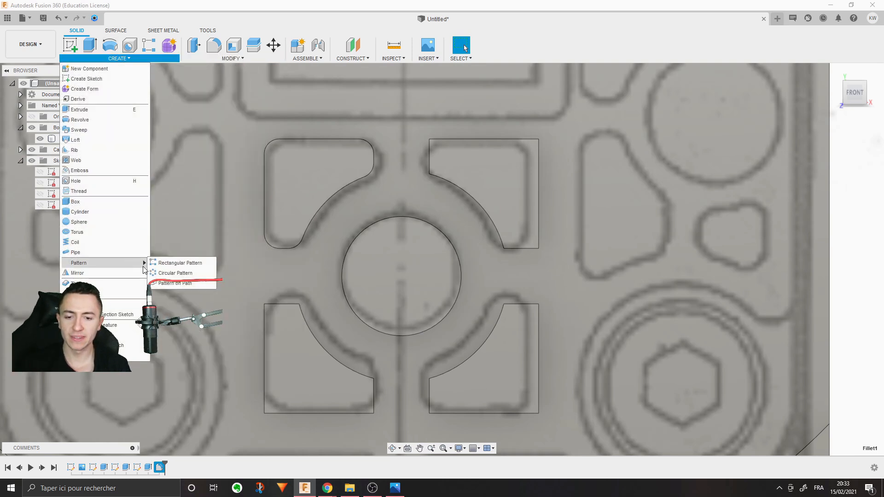
left_click(169, 276)
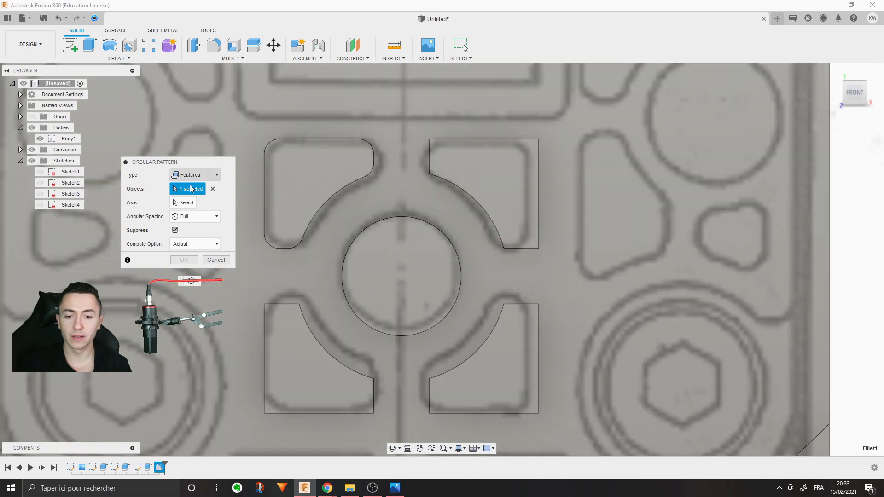
left_click(183, 202)
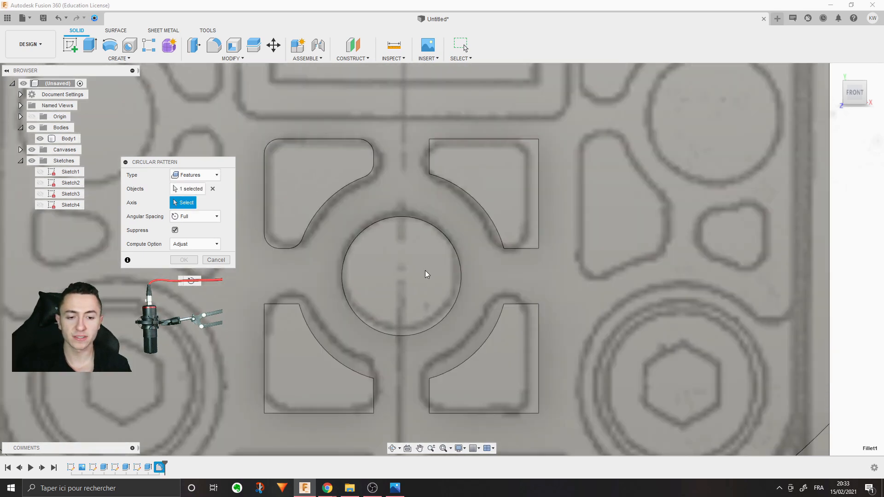
left_click(405, 221)
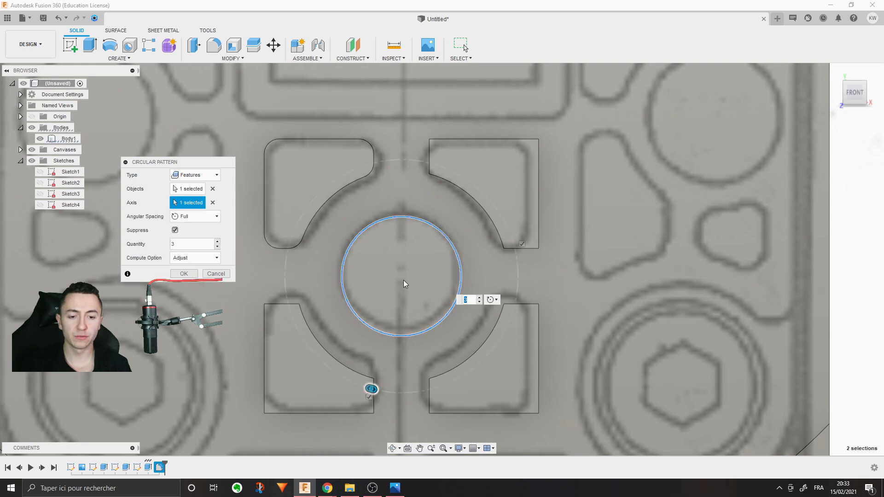
left_click(216, 242)
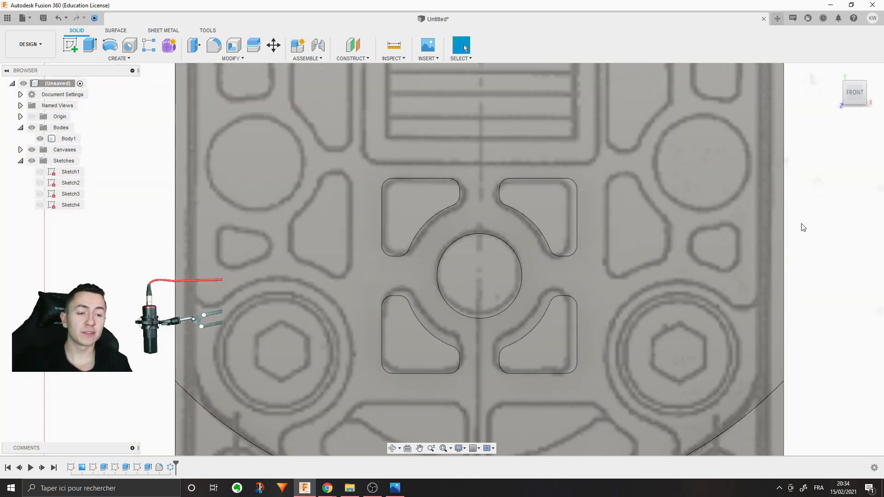
Step: Create a new sketch on the pump's front face
scroll(568, 377, "down", 3)
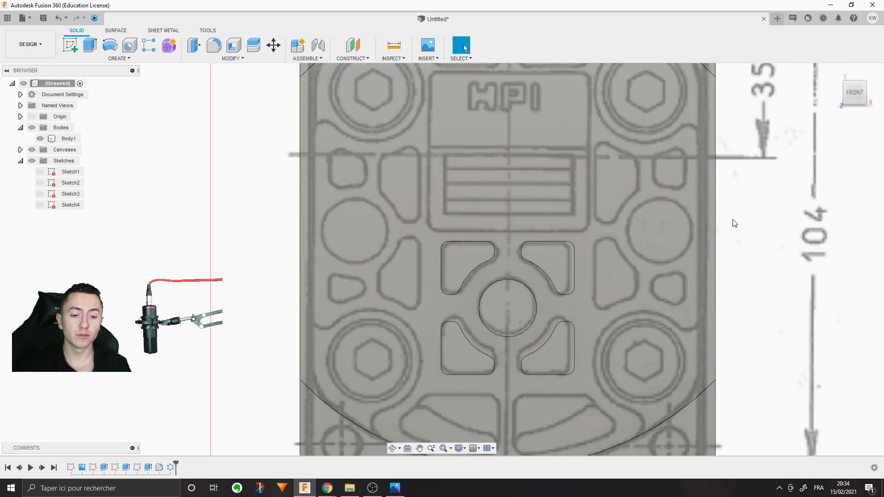
mouse_move(733, 220)
middle_mouse_down()
mouse_move(596, 231)
mouse_move(600, 237)
middle_mouse_up()
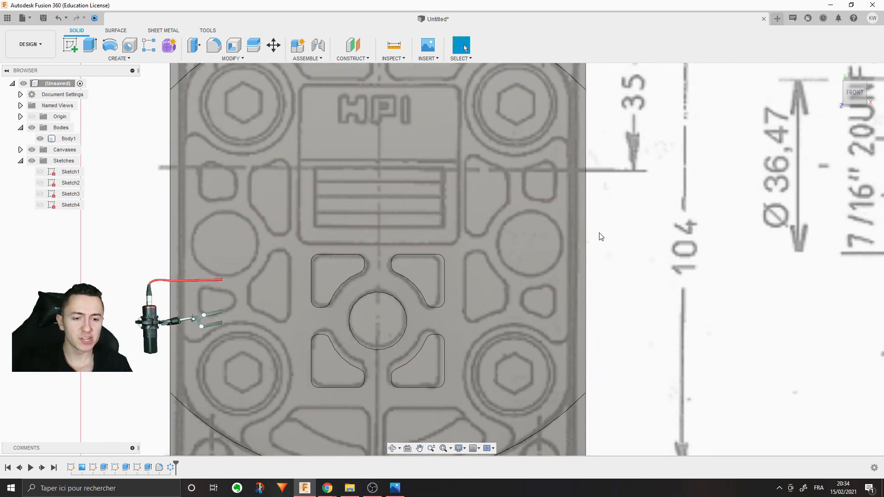
middle_click_drag(601, 237, 522, 235)
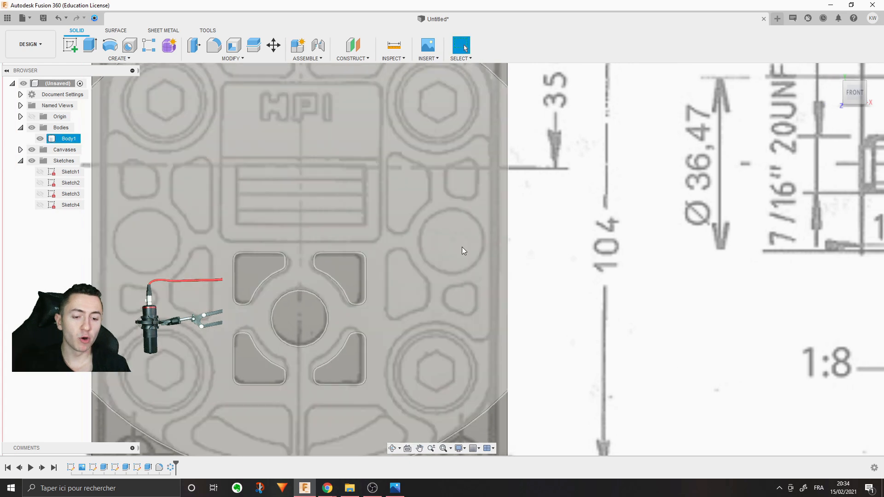
right_click(462, 247)
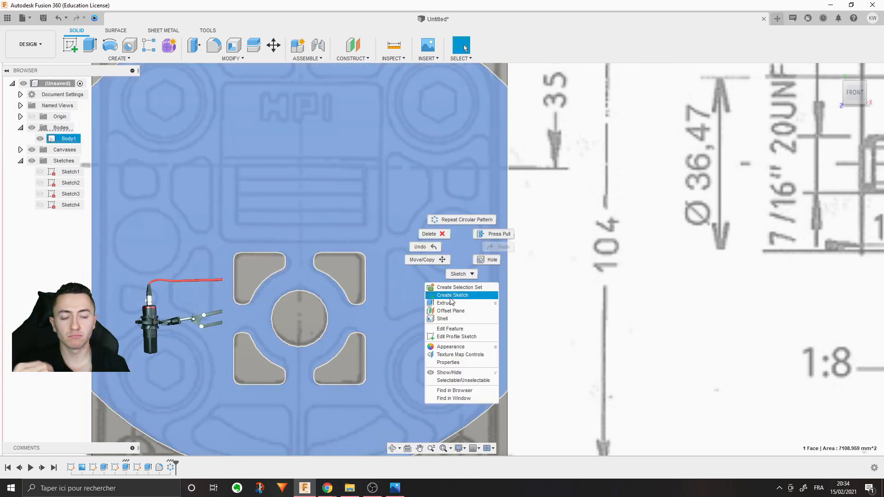
left_click(452, 295)
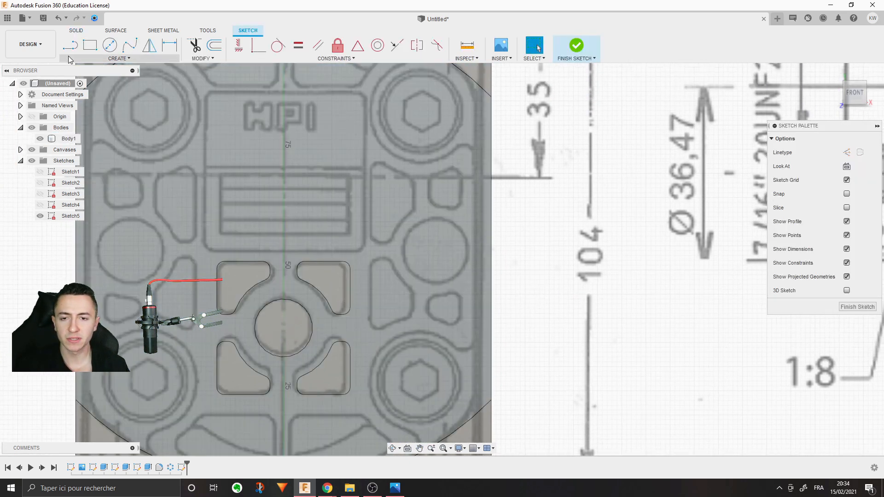
Step: Draw a horizontal construction line about 11 mm long from the body's right edge to the center of the canvas's right-hand circle
left_click(485, 240)
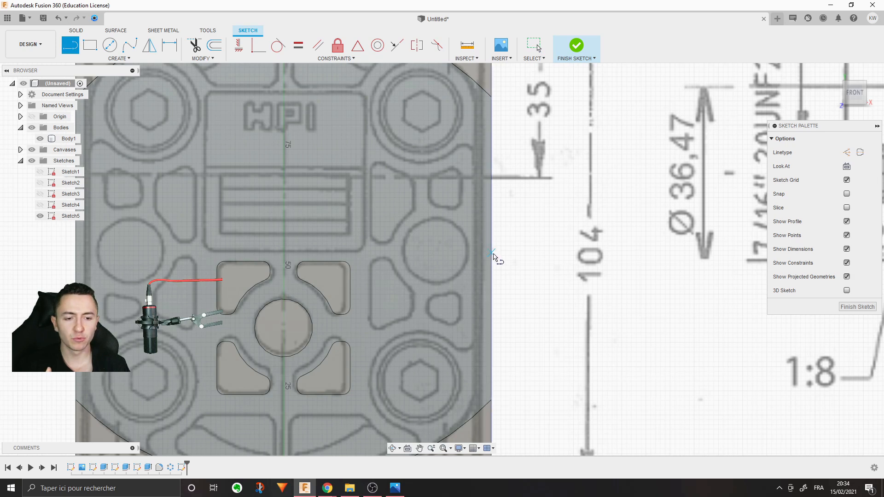
scroll(496, 253, "up", 2)
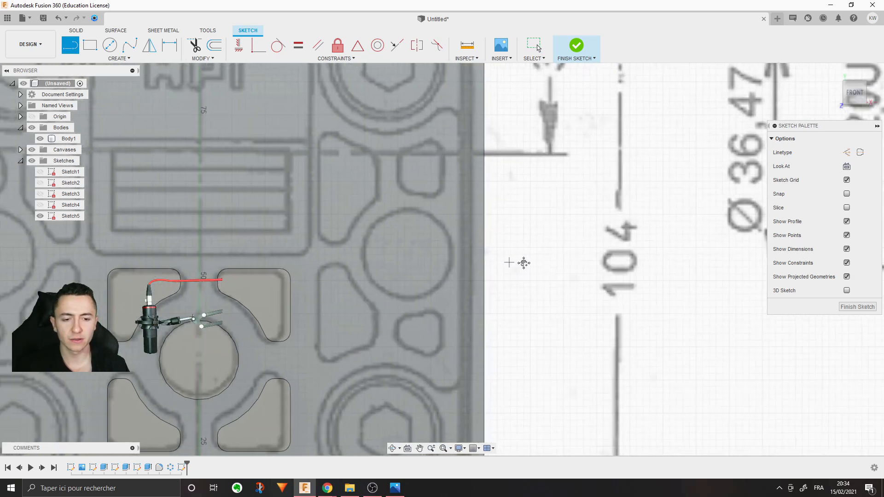
middle_click_drag(509, 262, 554, 268)
scroll(553, 268, "up", 2)
left_click(846, 152)
middle_click_drag(673, 221, 713, 242)
scroll(682, 251, "down", 1)
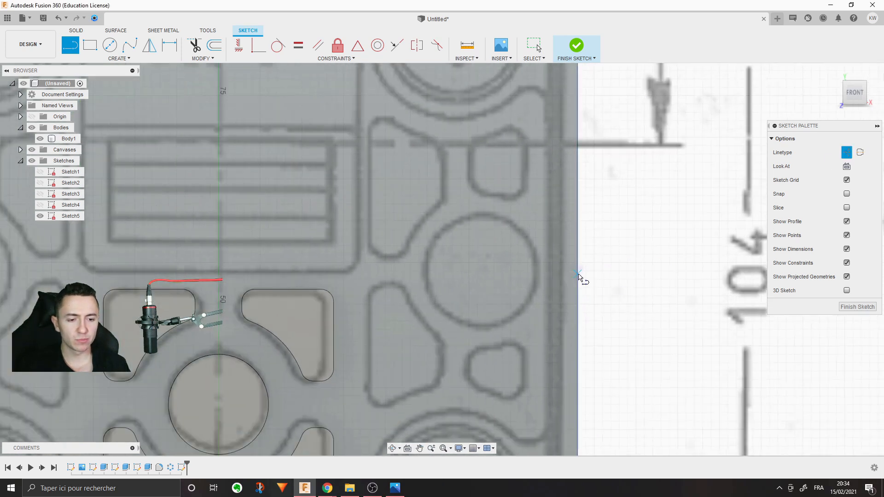
left_click(578, 274)
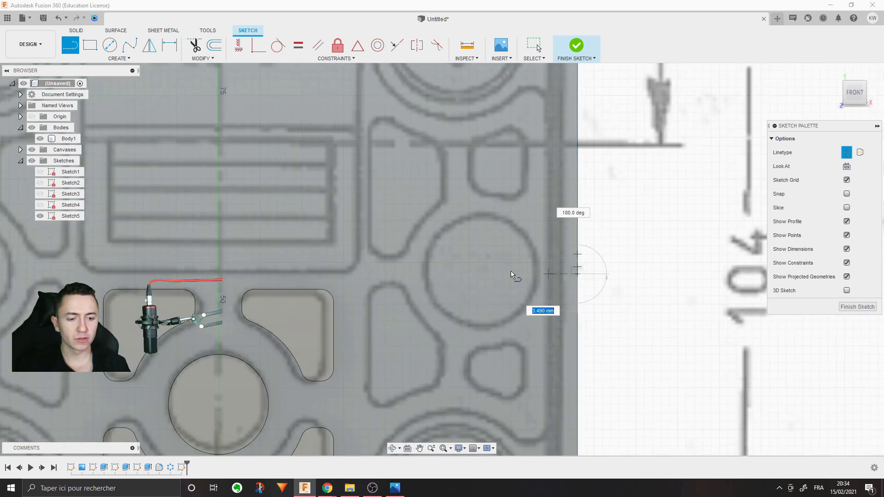
left_click(484, 274)
key("Escape")
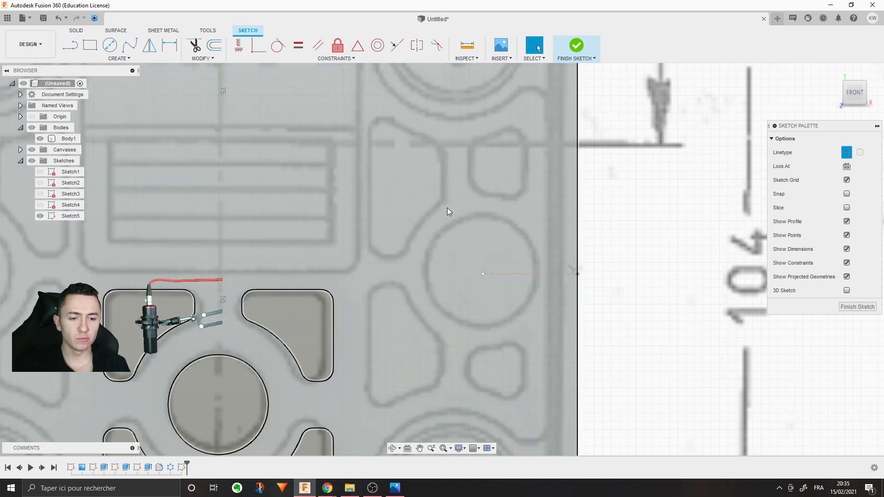
Step: Draw a circle about 14 mm in diameter centered on the construction line's inner end and convert it to regular geometry
middle_click_drag(522, 325, 435, 314)
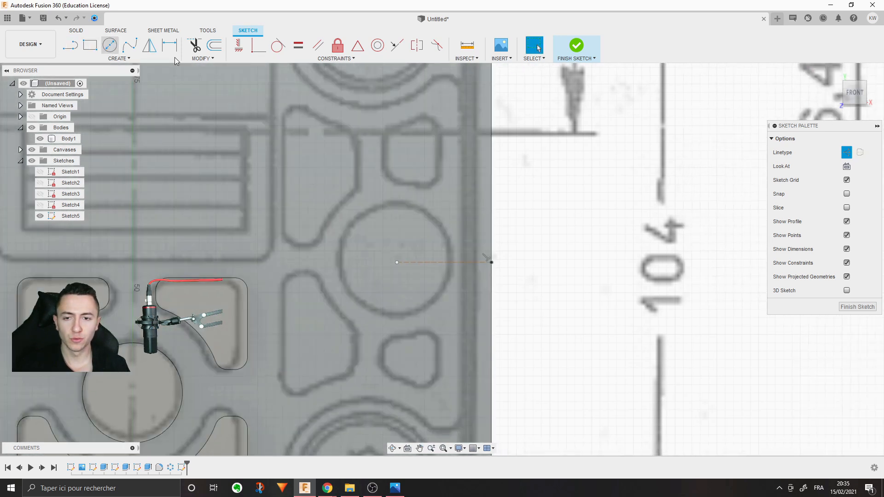
left_click(110, 45)
left_click(397, 263)
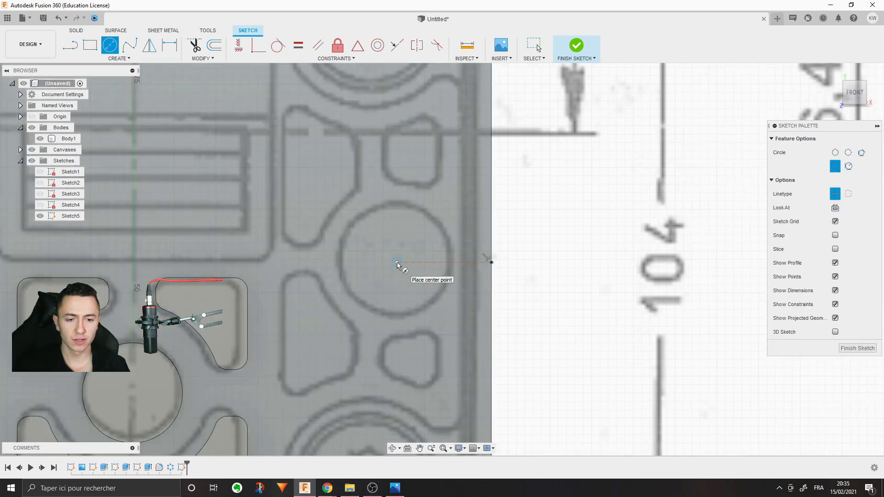
left_click(440, 227)
key("Escape")
left_click(441, 227)
left_click(847, 176)
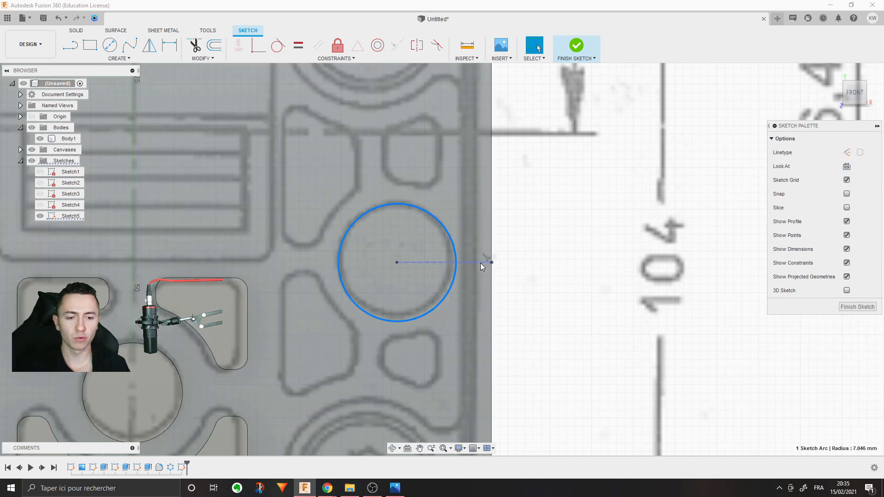
Step: Shift the construction line slightly upward with its circle and shrink the circle to about 6.5 mm radius to match the canvas
mouse_move(480, 263)
left_mouse_down()
mouse_move(480, 250)
mouse_move(481, 263)
left_mouse_up()
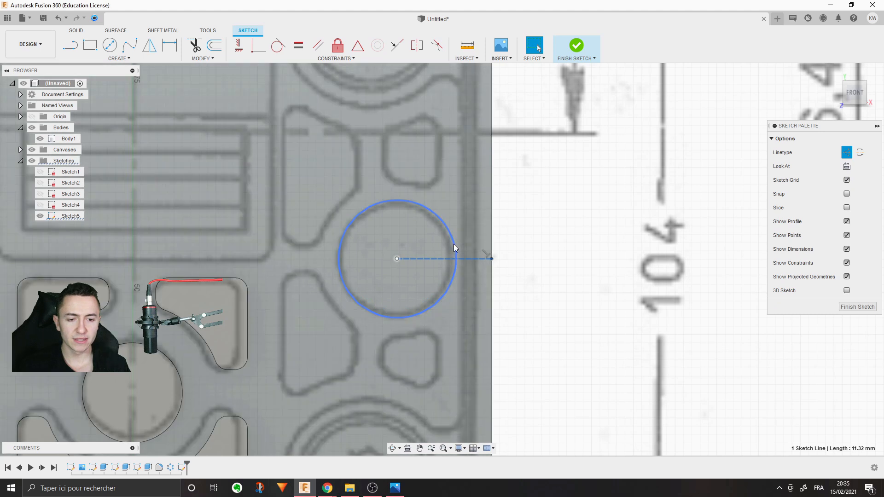
left_click(454, 244)
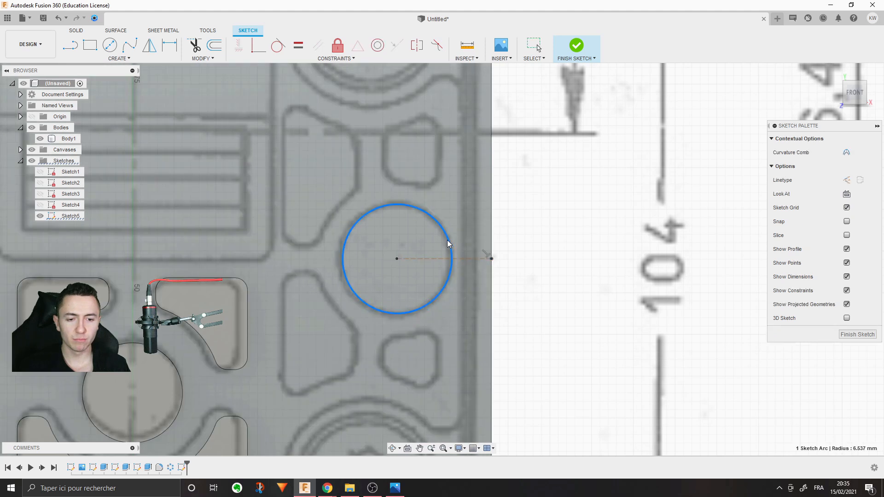
left_click(611, 191)
Step: Dimension the right-hand circle's diameter to 13 mm
key("d")
left_click(427, 214)
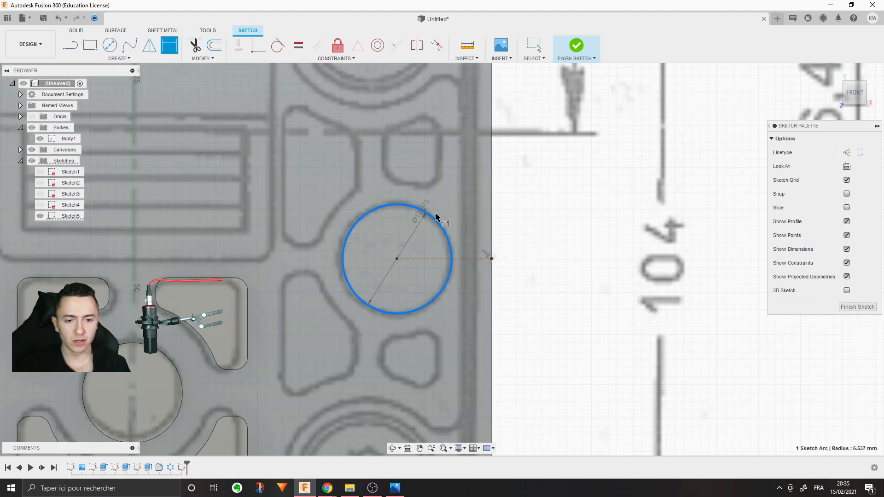
left_click(604, 216)
type("13")
key("Return")
Step: Dimension the vertical distance between the circle's construction line and the body's bottom edge to 54 mm
scroll(597, 348, "down", 2)
scroll(596, 346, "down", 4)
mouse_move(561, 304)
middle_mouse_down()
mouse_move(523, 253)
mouse_move(517, 225)
middle_mouse_up()
scroll(481, 202, "up", 1)
mouse_move(481, 201)
left_mouse_down()
mouse_move(483, 234)
mouse_move(481, 185)
mouse_move(479, 204)
left_mouse_up()
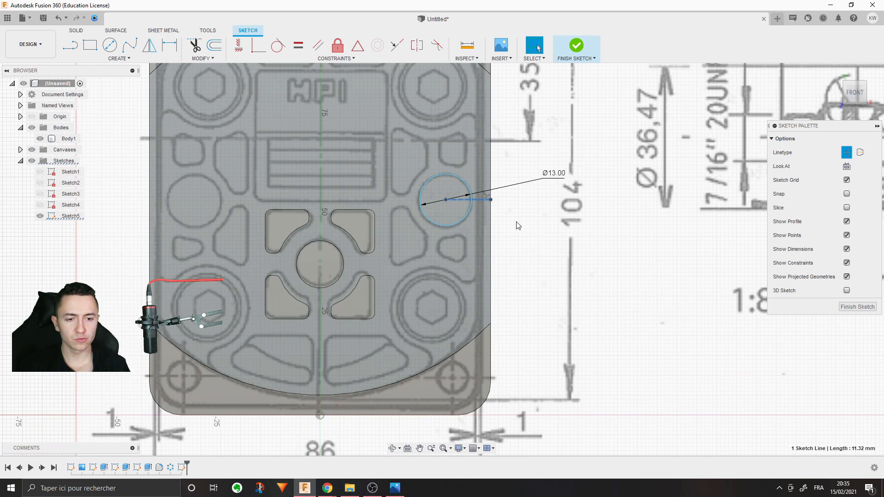
key("d")
left_click(433, 416)
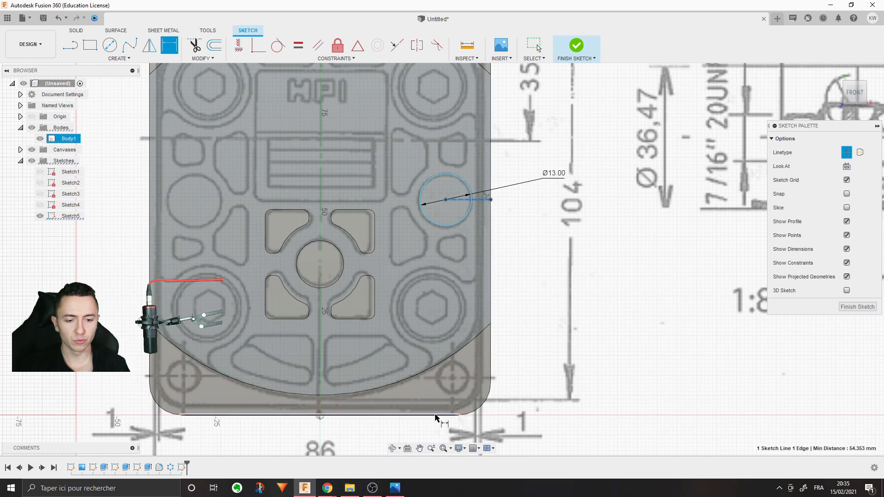
left_click(542, 237)
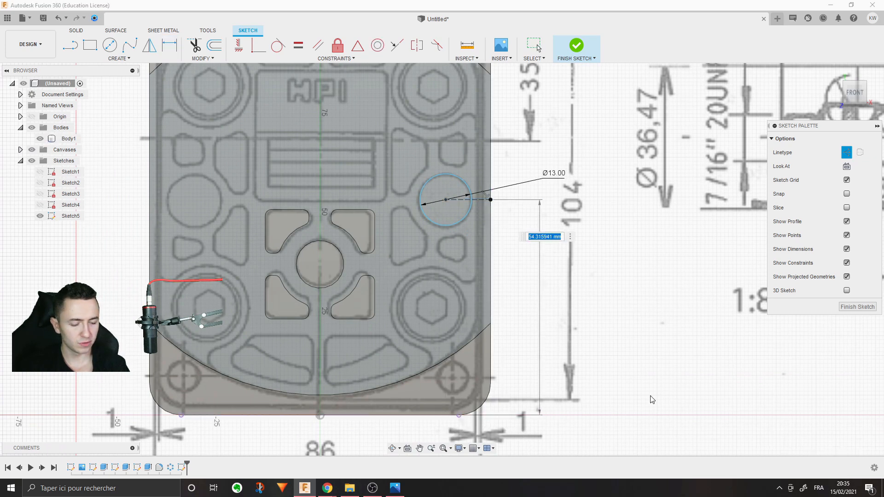
type("54")
key("Return")
Step: Trace the vertical inner edge of the pocket diagonally above the 13 mm circle as a regular line about 16 mm long
key("l")
scroll(470, 125, "up", 3)
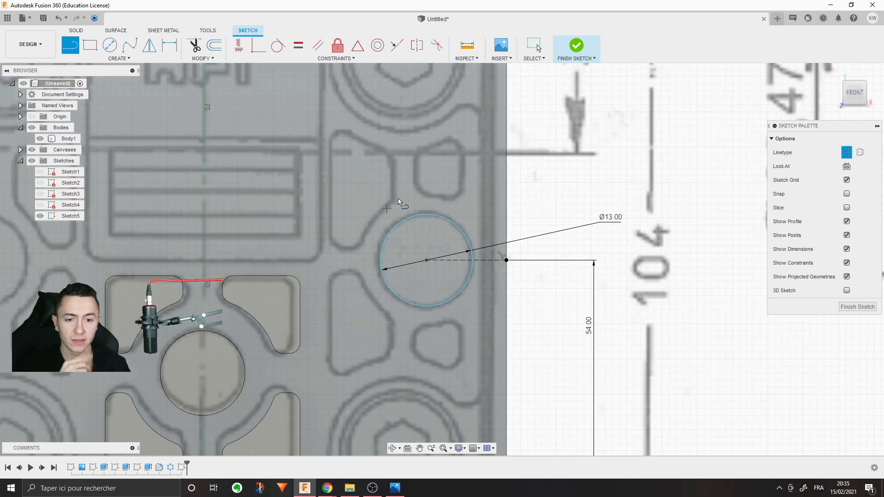
left_click(330, 130)
left_click(331, 243)
key("Escape")
left_click(331, 207)
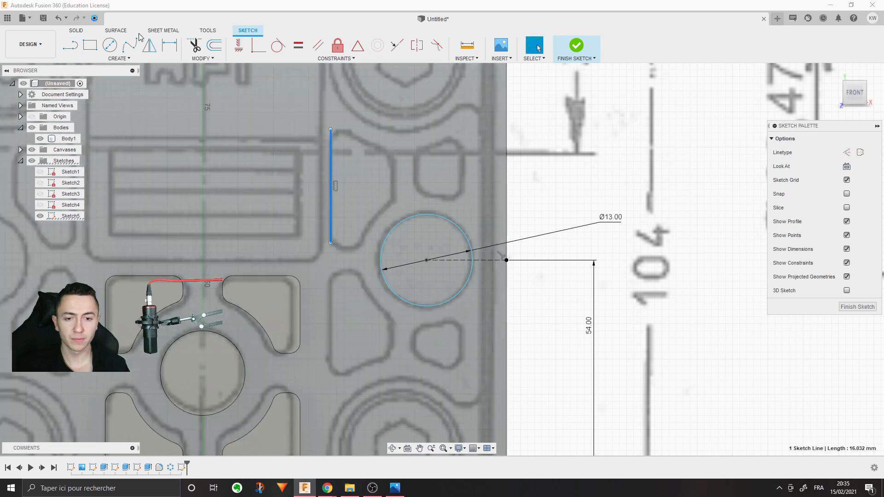
Step: Draw a line along the same pocket's upper edge, starting near the vertical line's upper end
left_click(70, 44)
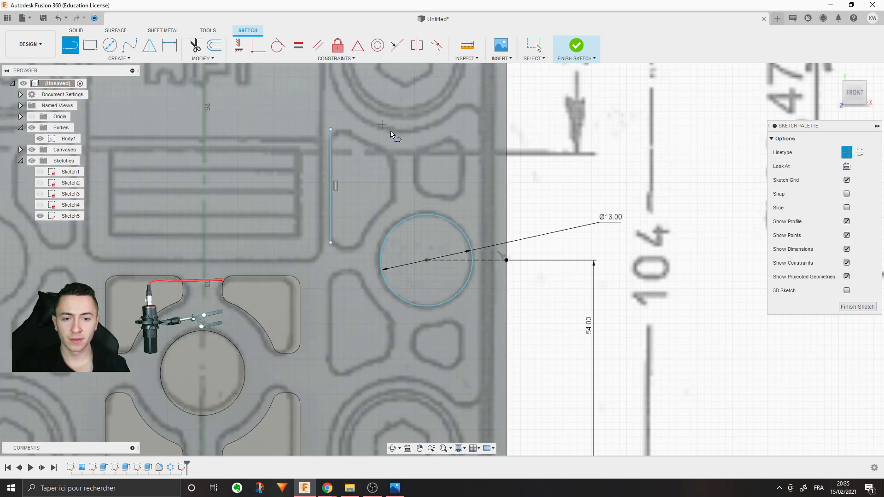
left_click(349, 130)
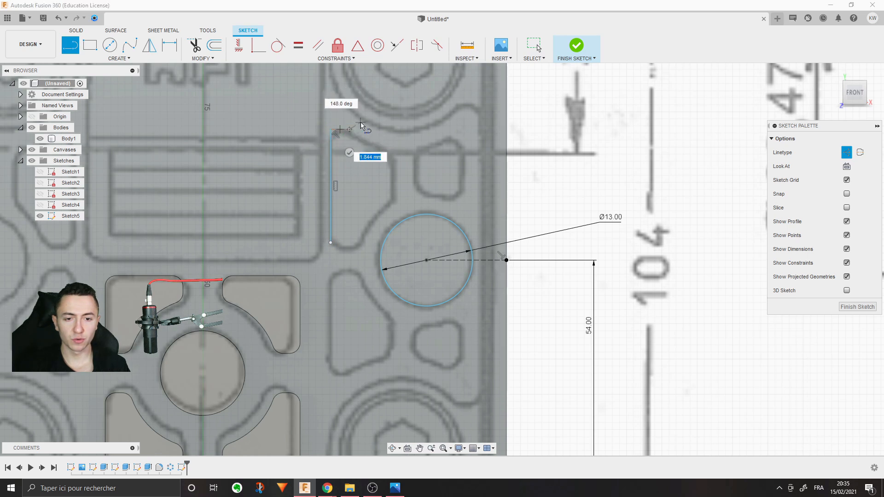
Step: End the line chain and extend the short top line to about 9 mm, reaching above the traced pocket's far side
key("Escape")
left_click(345, 130)
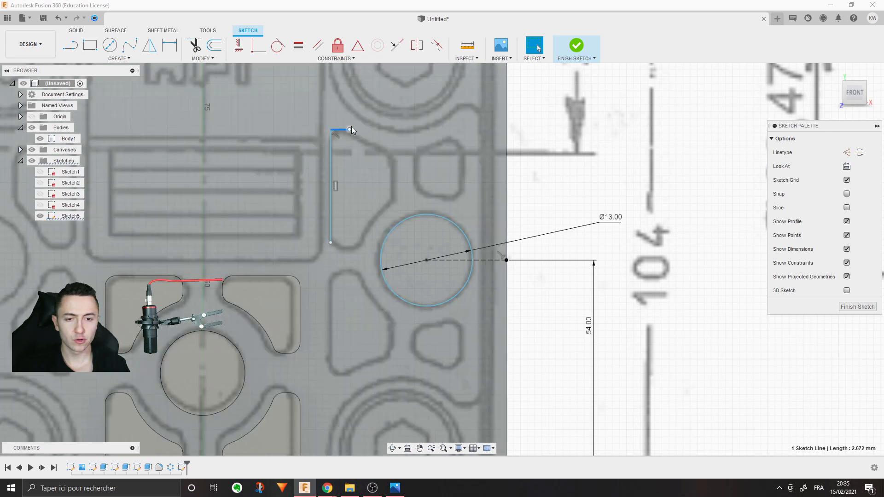
left_click_drag(351, 129, 395, 124)
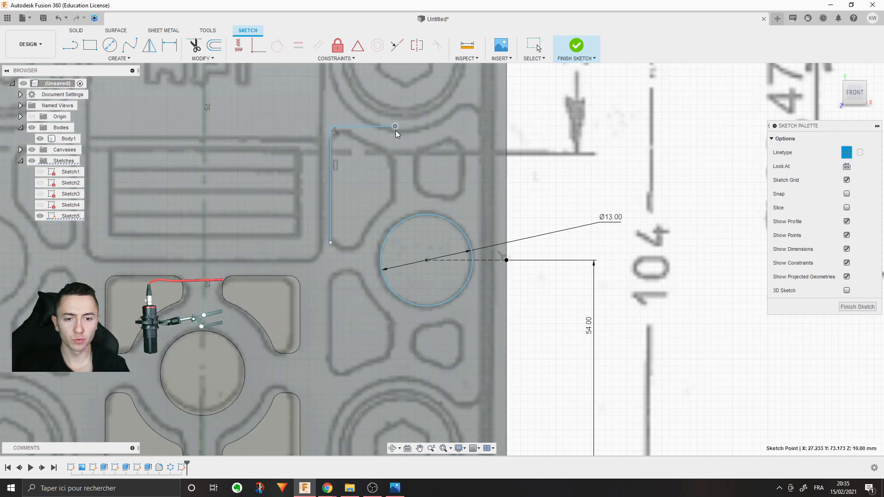
Step: Close the pocket outline with a vertical line about 10.7 mm long, a diagonal beside the circle and a short bottom line
key("l")
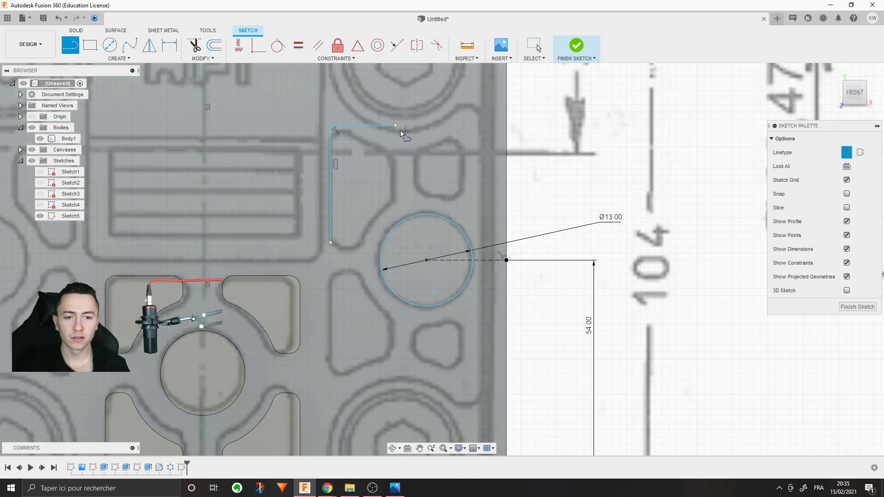
left_click(395, 125)
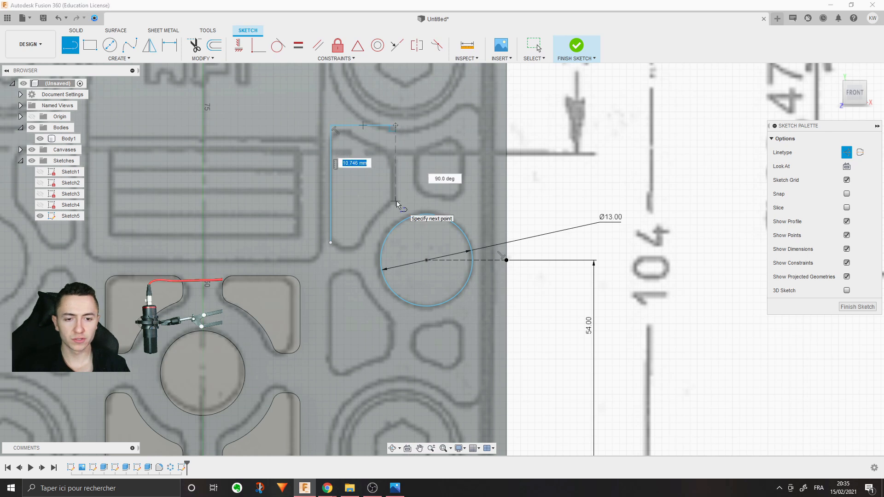
left_click(395, 200)
left_click(363, 245)
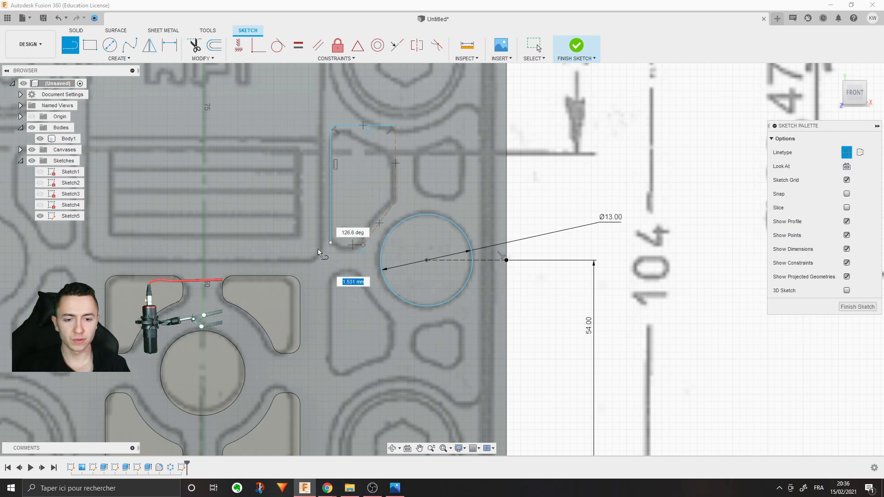
left_click(331, 243)
key("Escape")
double_click(389, 212)
left_click(847, 153)
left_click(648, 157)
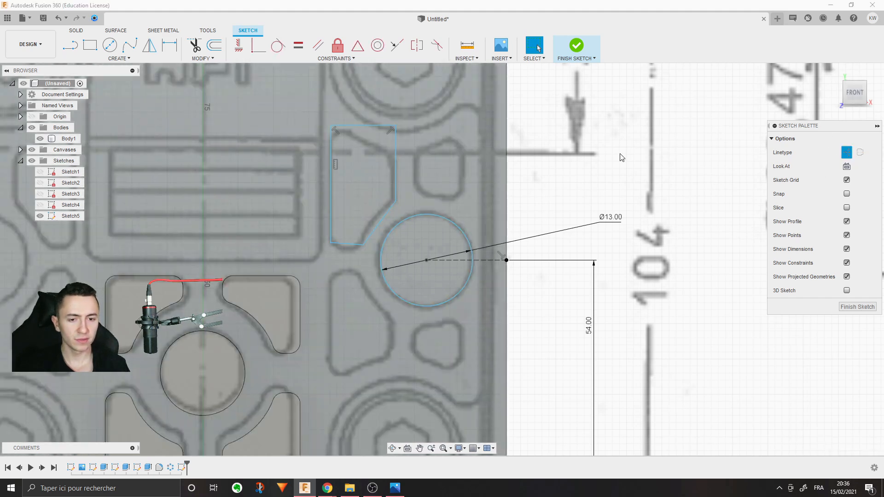
left_click(351, 178)
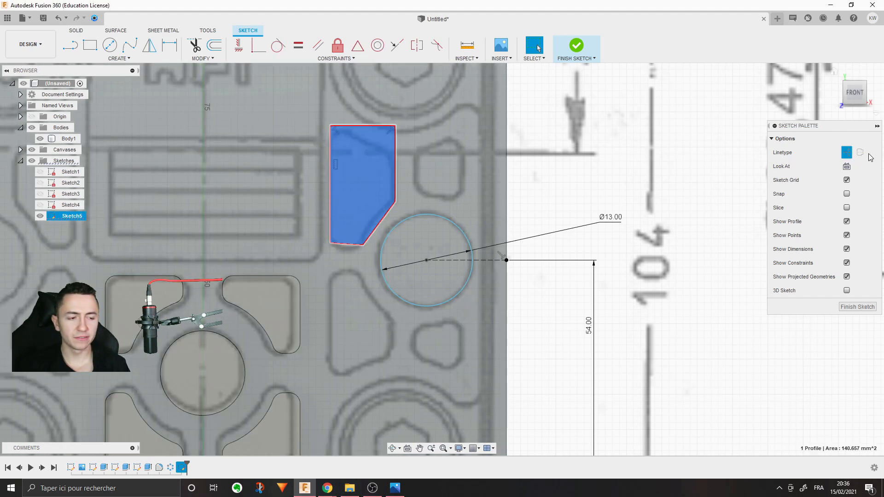
middle_click_drag(615, 178, 634, 204)
left_click(604, 186)
Step: Pull the outline's lower-left corner downward, then make the bottom line horizontal with the Horizontal/Vertical constraint
scroll(591, 192, "up", 2)
left_click_drag(320, 266, 322, 267)
key("Escape")
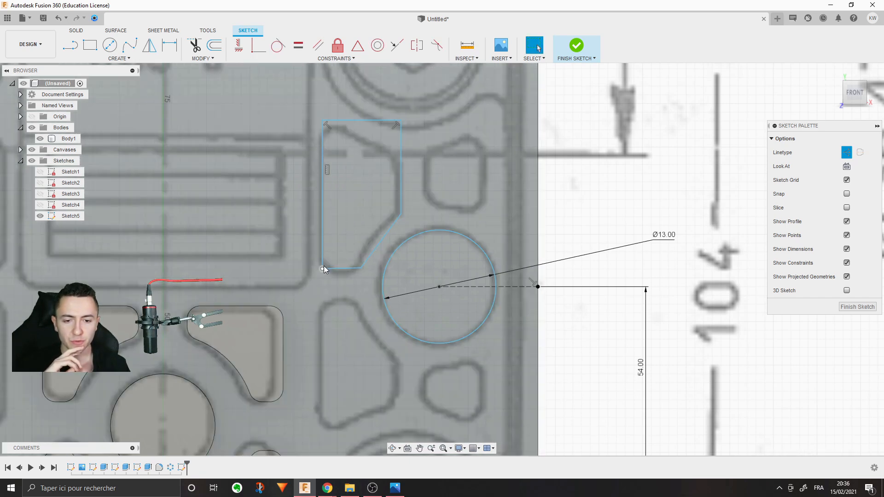
left_click_drag(323, 266, 321, 289)
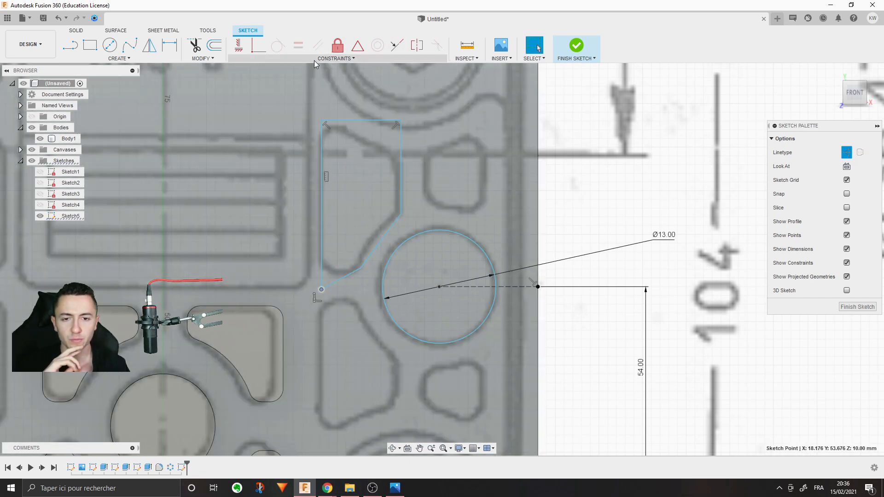
left_click(311, 59)
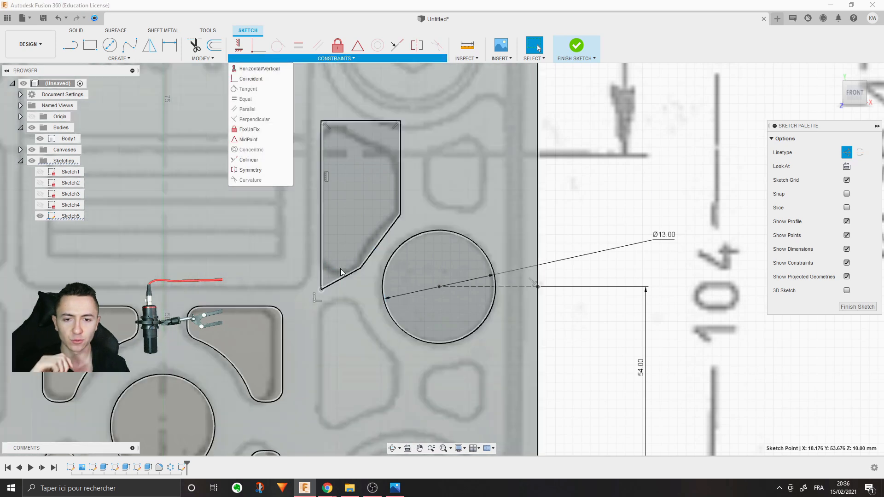
left_click(342, 278)
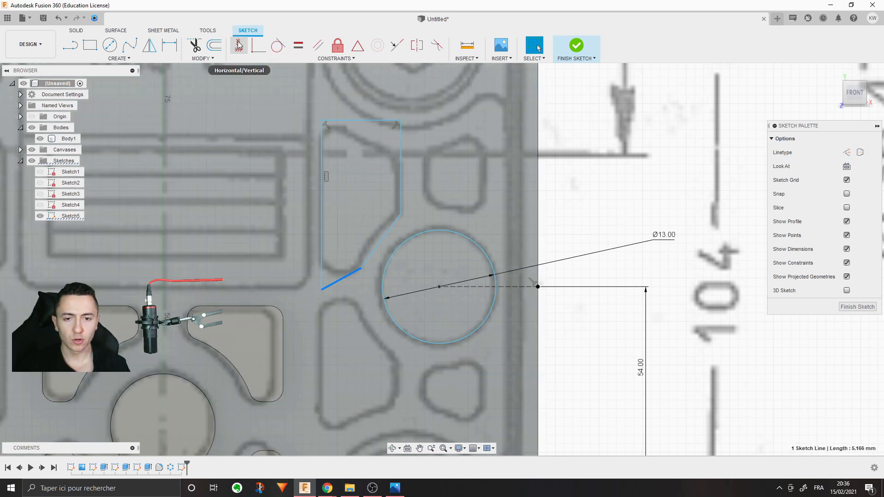
Step: Reposition the outline's two upper corners so its vertical edges follow the sides of the traced pocket
left_click_drag(400, 126, 396, 126)
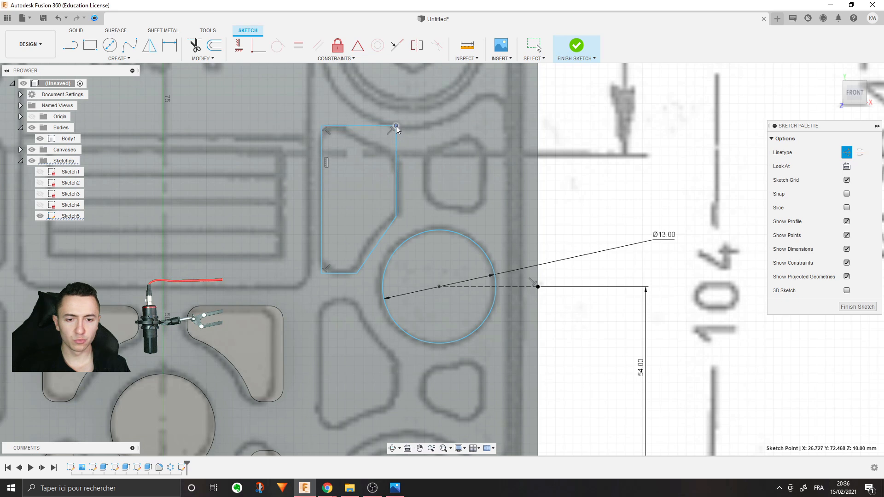
left_click_drag(322, 124, 321, 124)
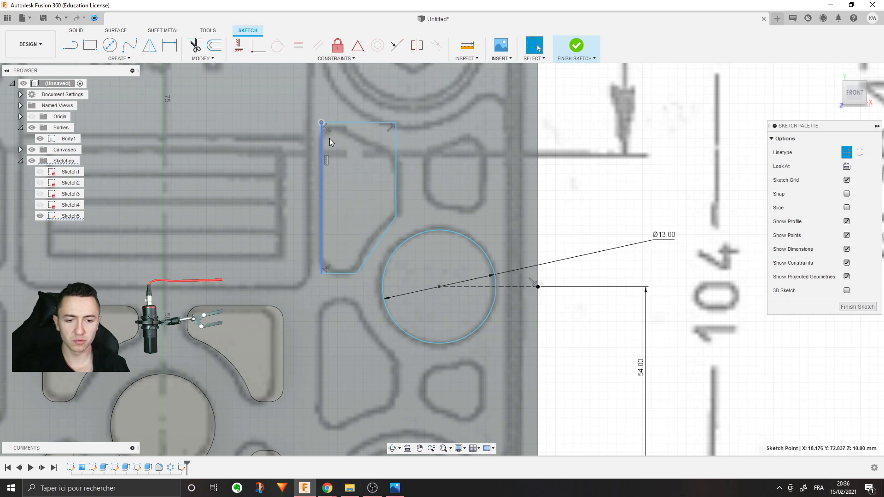
mouse_move(412, 198)
middle_mouse_down()
mouse_move(431, 167)
mouse_move(422, 183)
middle_mouse_up()
key("d")
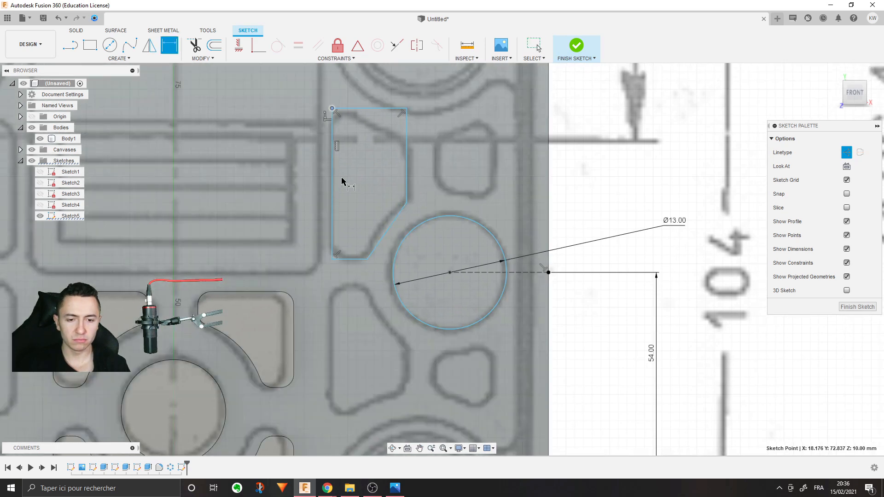
key("Escape")
middle_click_drag(655, 171, 652, 184)
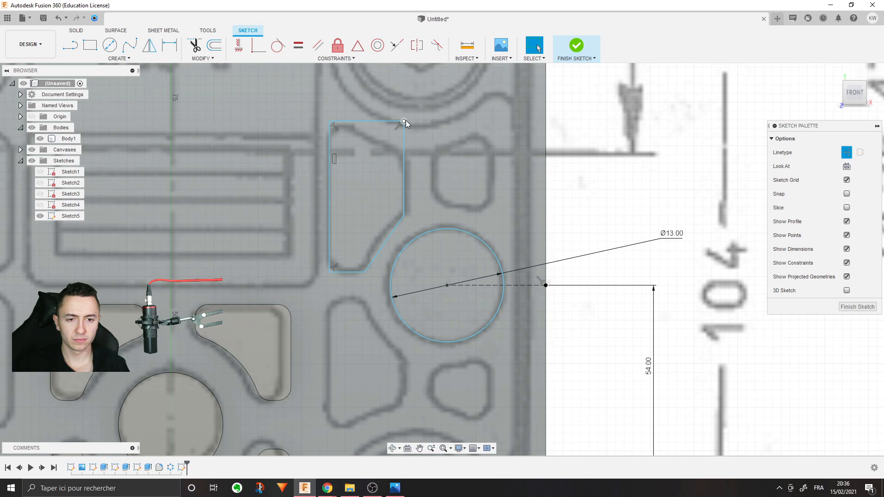
mouse_move(405, 121)
left_mouse_down()
mouse_move(404, 109)
mouse_move(396, 118)
mouse_move(408, 113)
left_mouse_up()
left_click(609, 188)
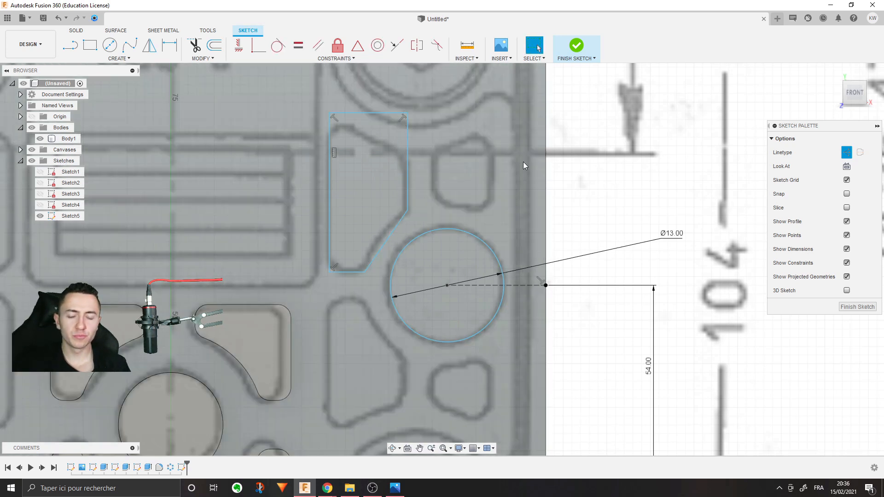
Step: Dimension the outline's long vertical edge at 16 mm and move the outline down to fit over the traced pocket
key("d")
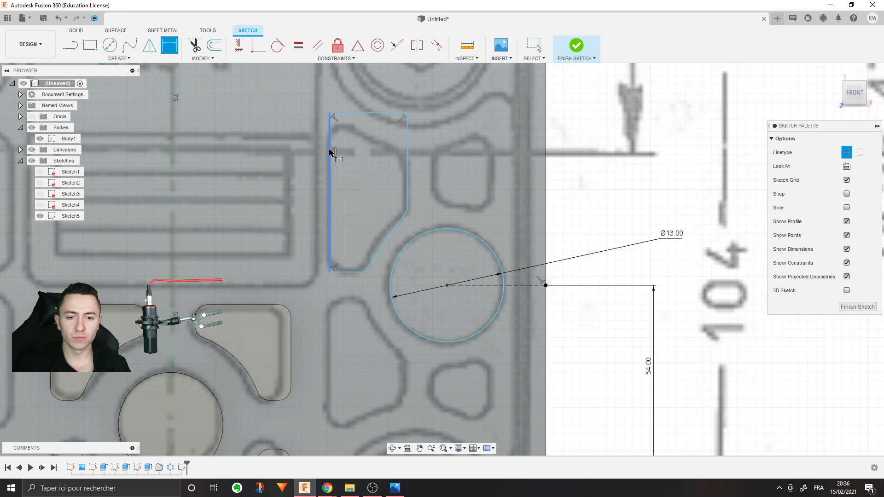
left_click(330, 152)
left_click(258, 193)
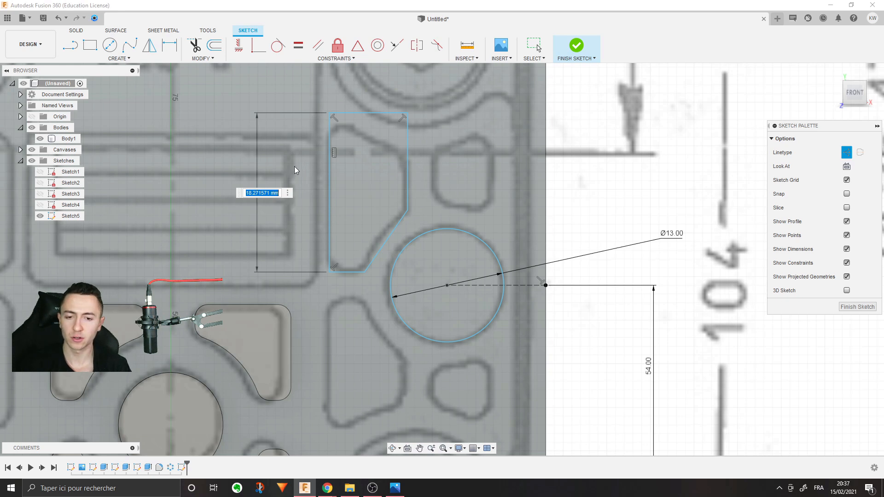
type("2")
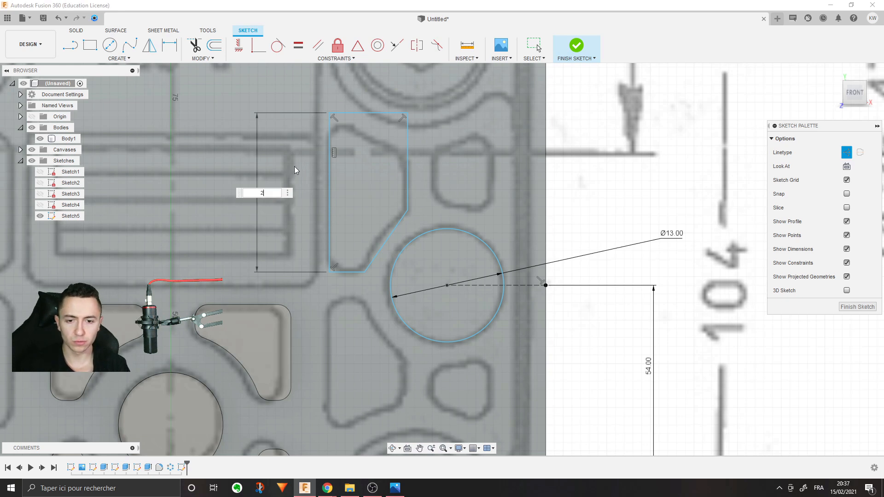
type("16")
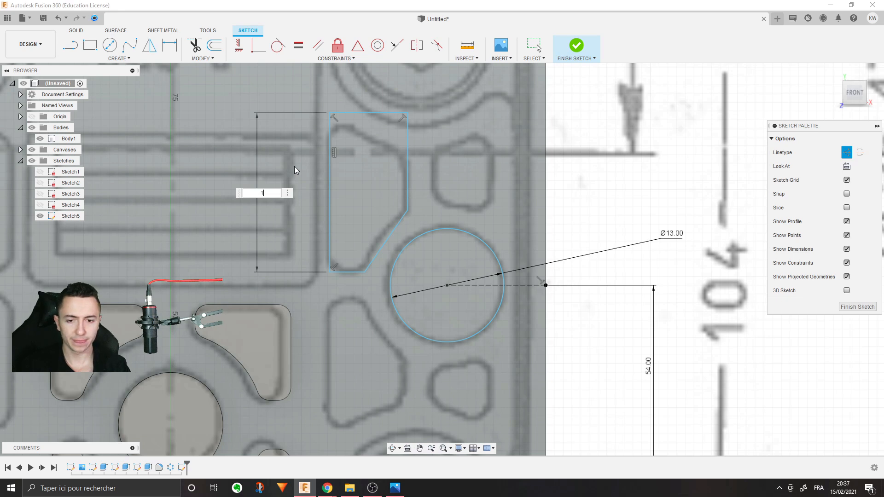
key("Return")
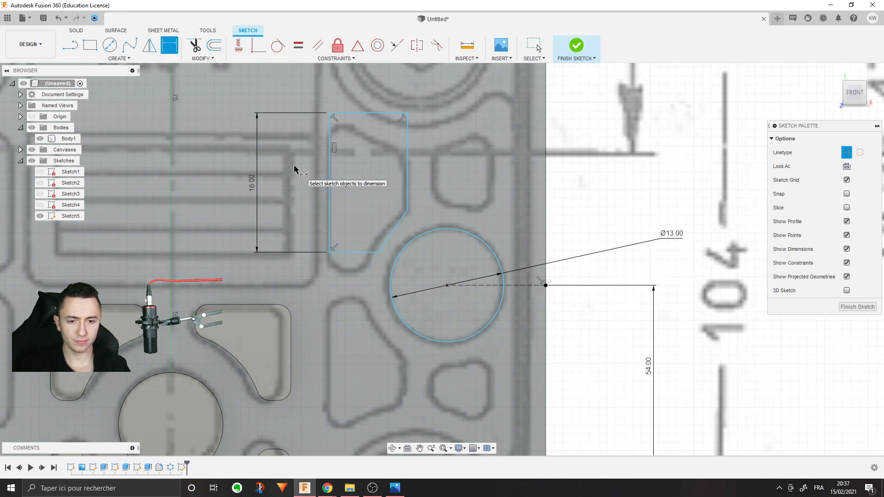
key("Escape")
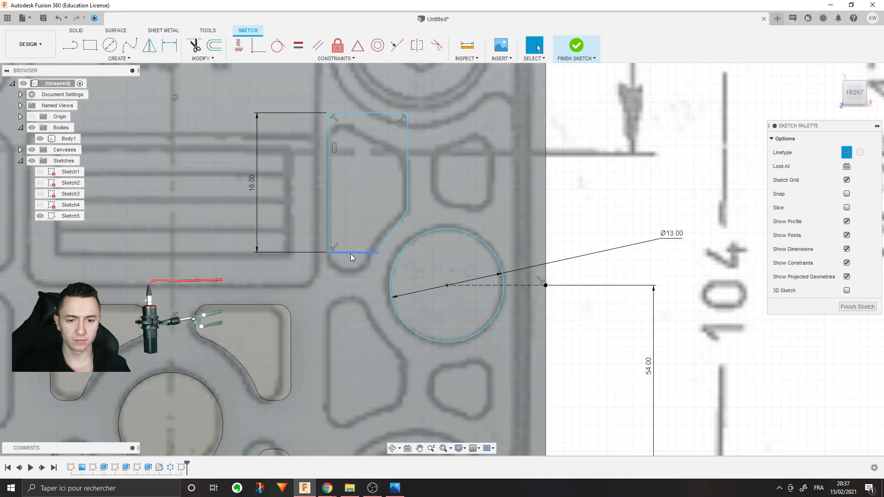
left_click_drag(350, 253, 351, 272)
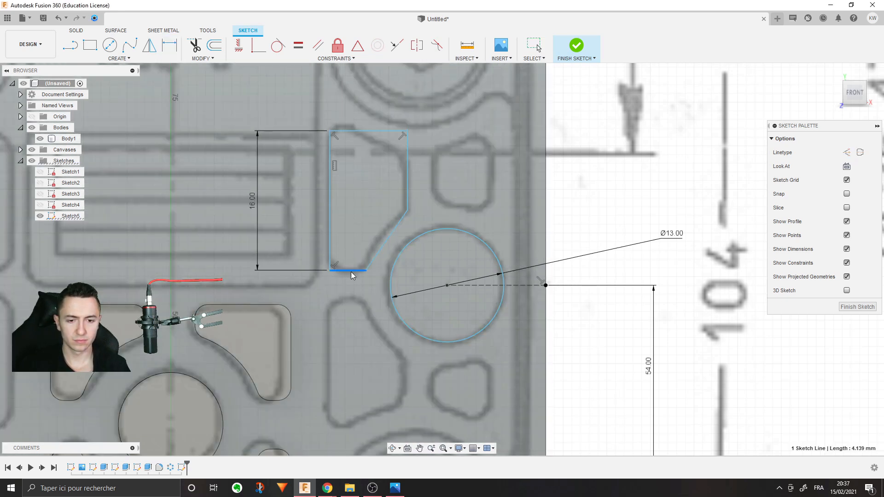
left_click(406, 211)
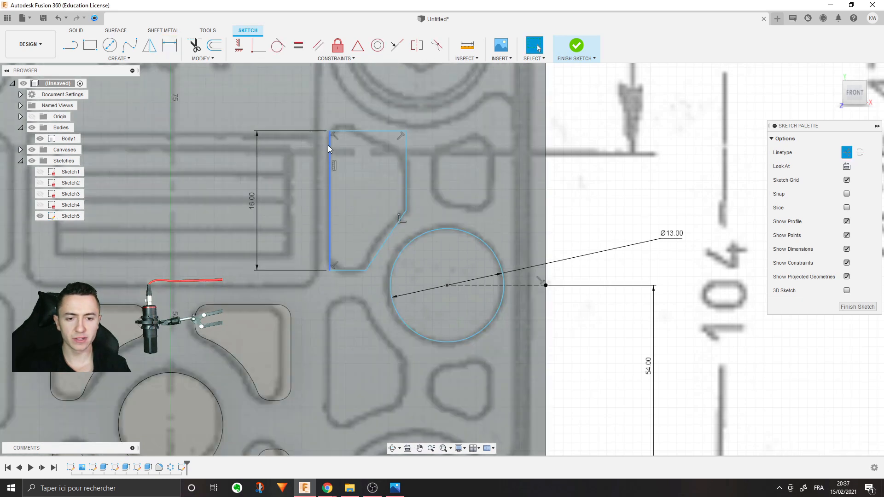
Step: Dimension the distance between the outline's two vertical edges at 9 mm
key("d")
left_click(331, 157)
left_click(406, 175)
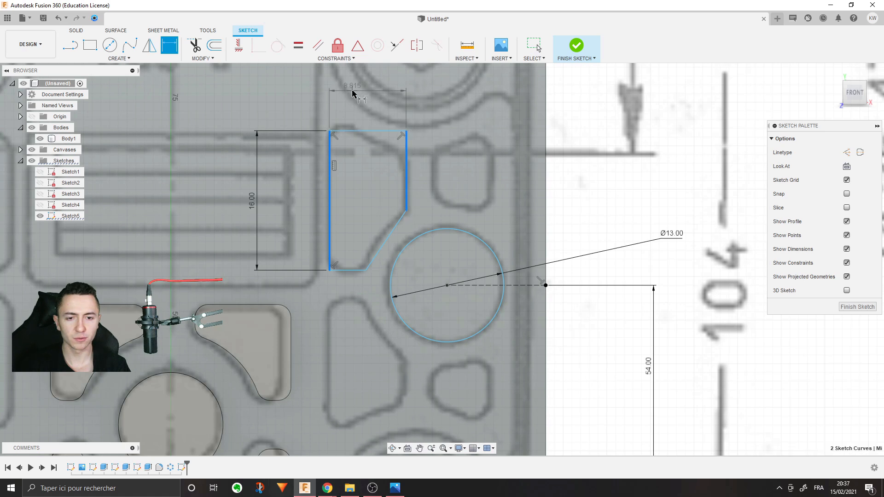
left_click(354, 90)
type("9")
key("Return")
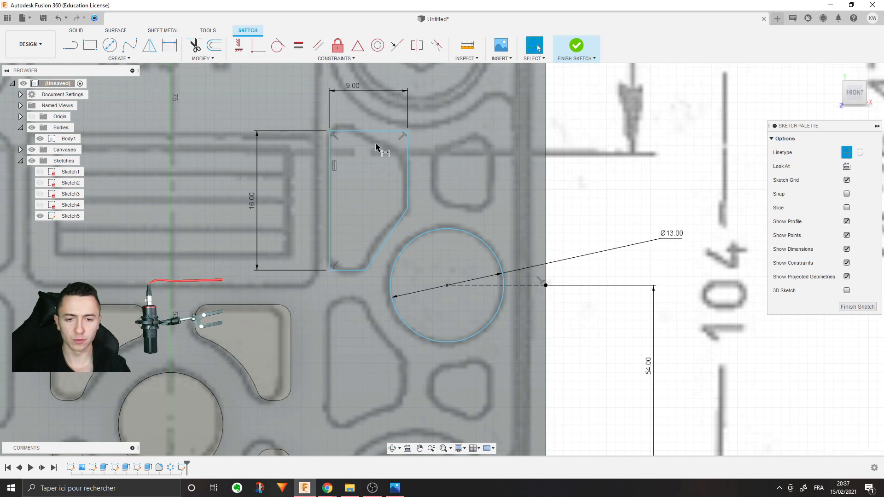
Step: Nudge the outline's lower-left corner into line with the traced pocket's edge
scroll(280, 286, "up", 2)
left_click_drag(280, 286, 288, 285)
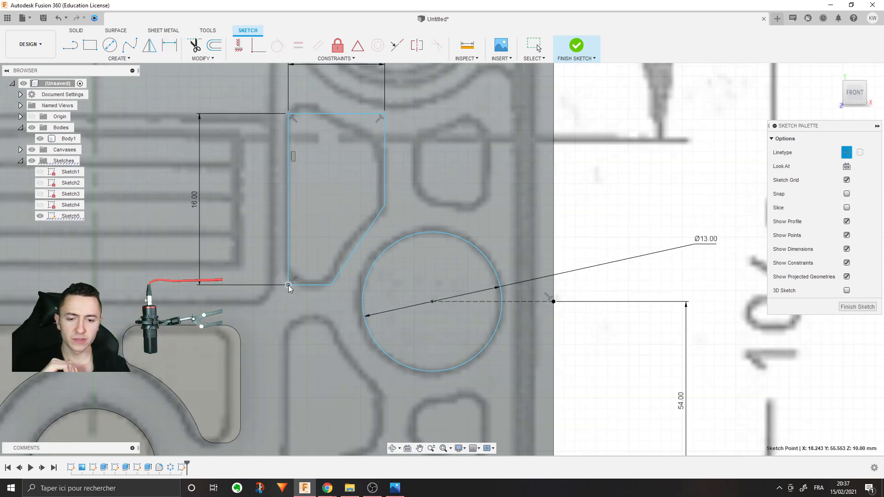
key("Escape")
left_click(308, 285)
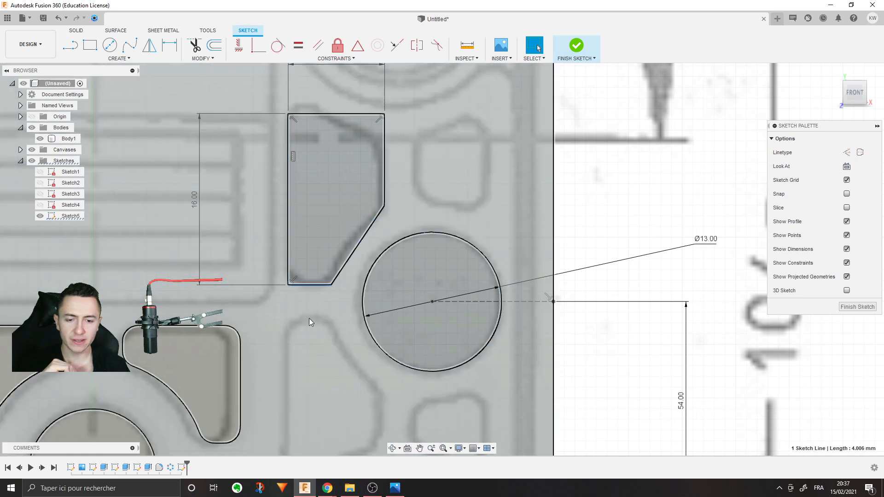
key("d")
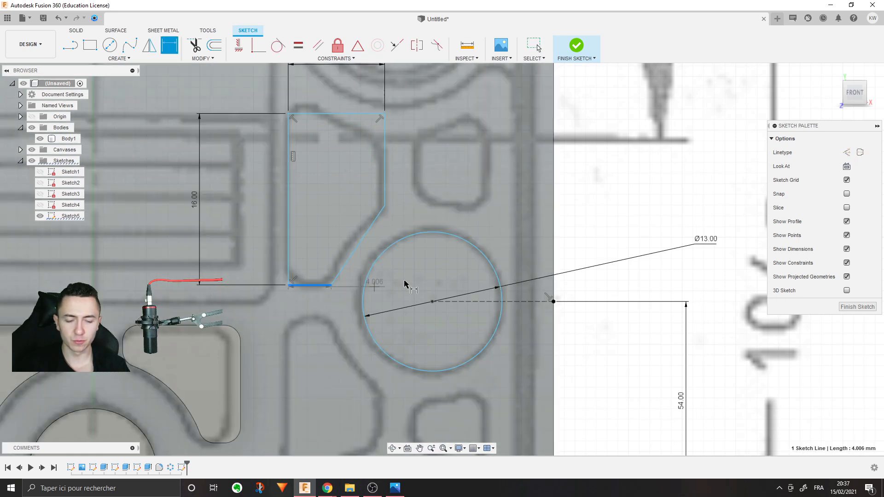
key("Escape")
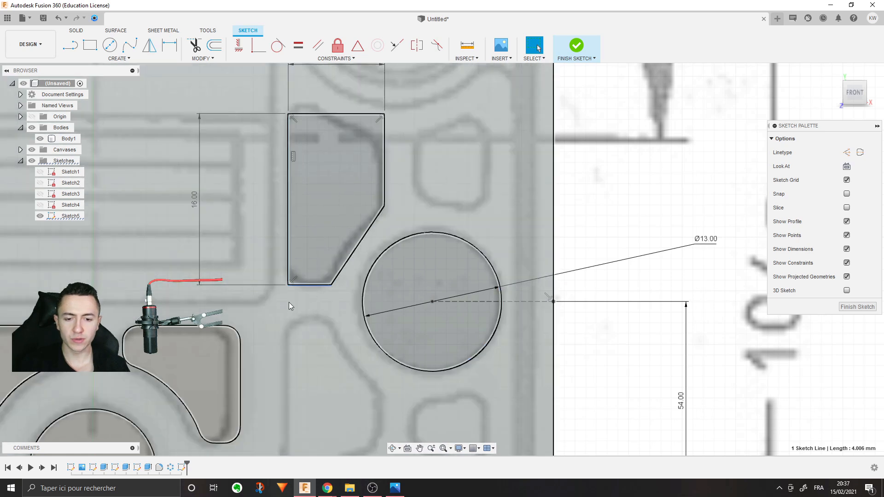
Step: Dimension the vertical distance from the outline's bottom edge to the circle's horizontal construction line at 1.5 mm
key("d")
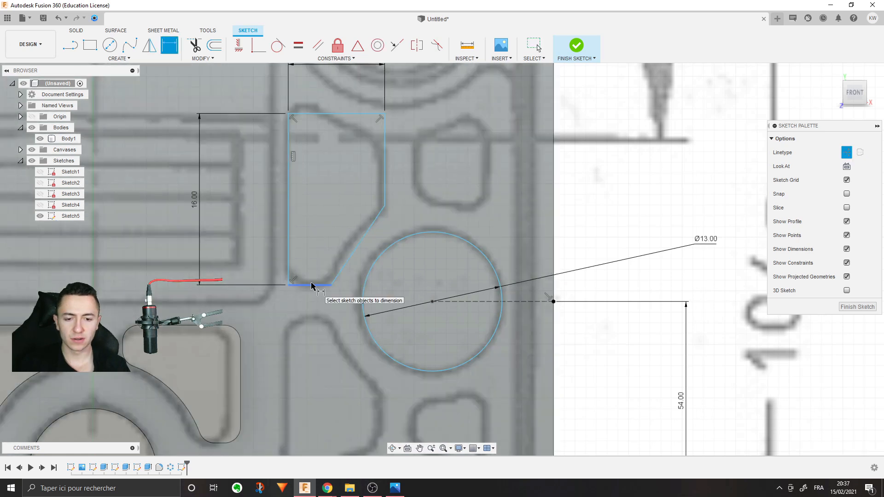
left_click(460, 302)
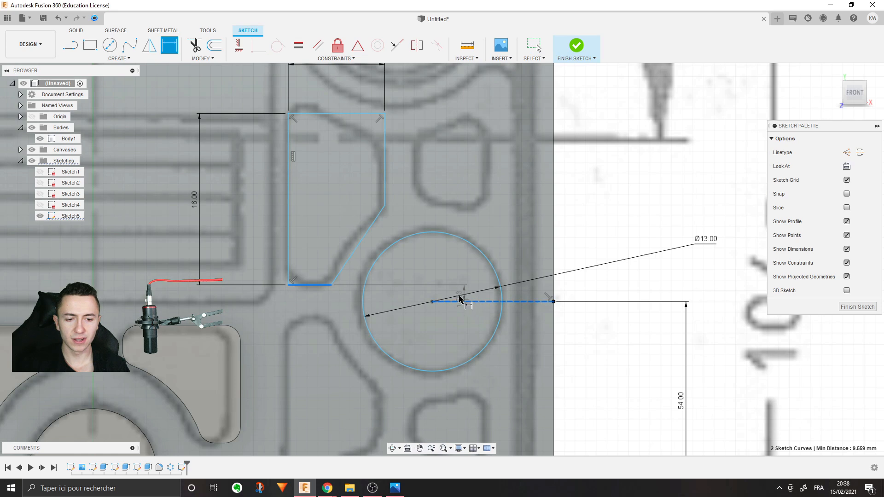
left_click(259, 335)
type("1.5")
key("Return")
key("Escape")
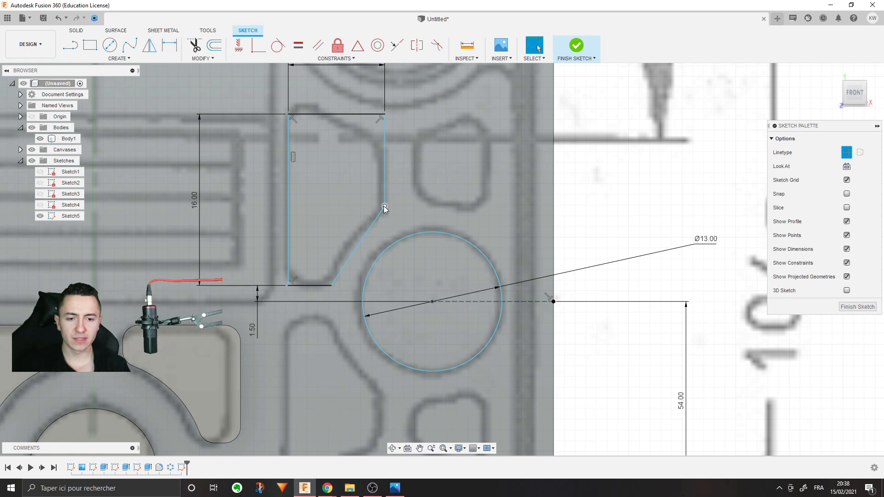
Step: Adjust the outline's slanted corner and dimension the horizontal distance from its long vertical edge to the circle's centre at 14 mm
mouse_move(384, 209)
left_mouse_down()
mouse_move(401, 221)
mouse_move(369, 197)
mouse_move(380, 201)
left_mouse_up()
middle_click_drag(618, 174, 622, 147)
key("d")
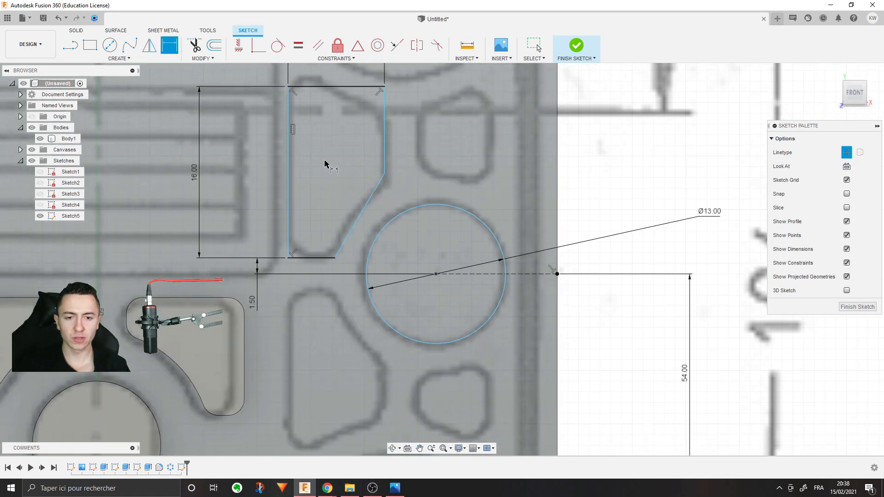
left_click(289, 163)
left_click(435, 274)
left_click(344, 330)
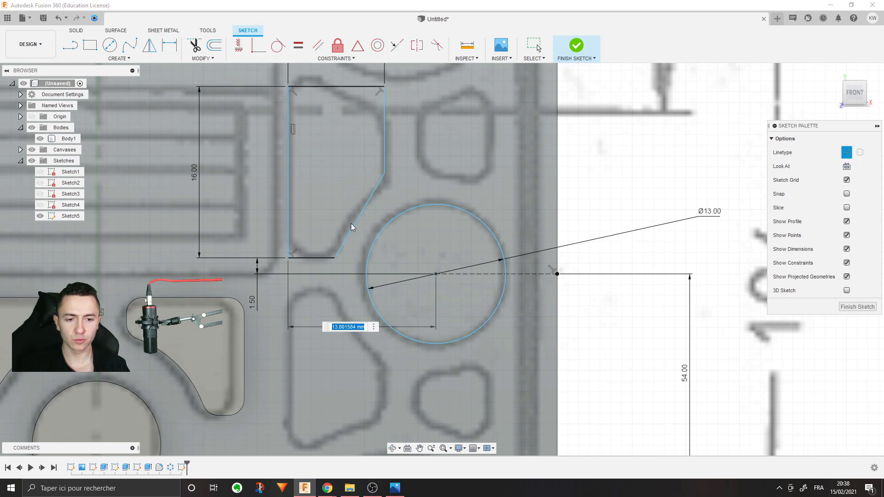
type("14")
key("Return")
key("Escape")
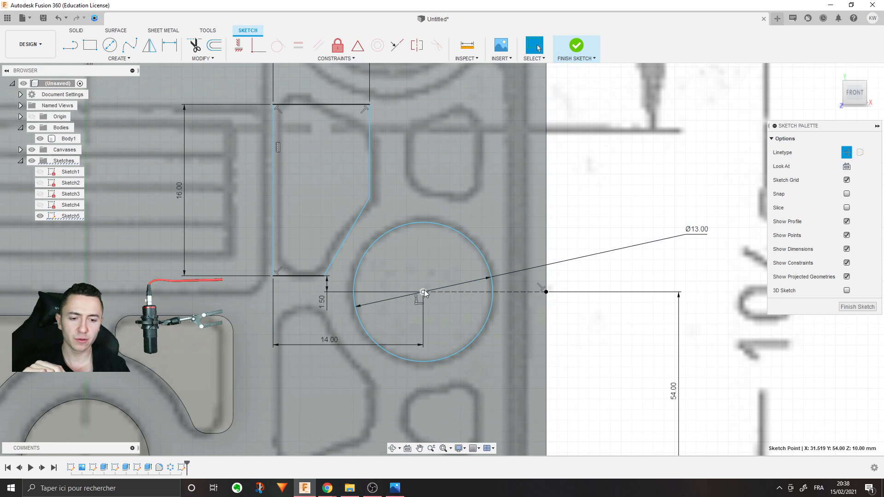
Step: Dimension the horizontal construction line between the circle's centre and the part's edge at 11.5 mm
left_click_drag(424, 290, 419, 285)
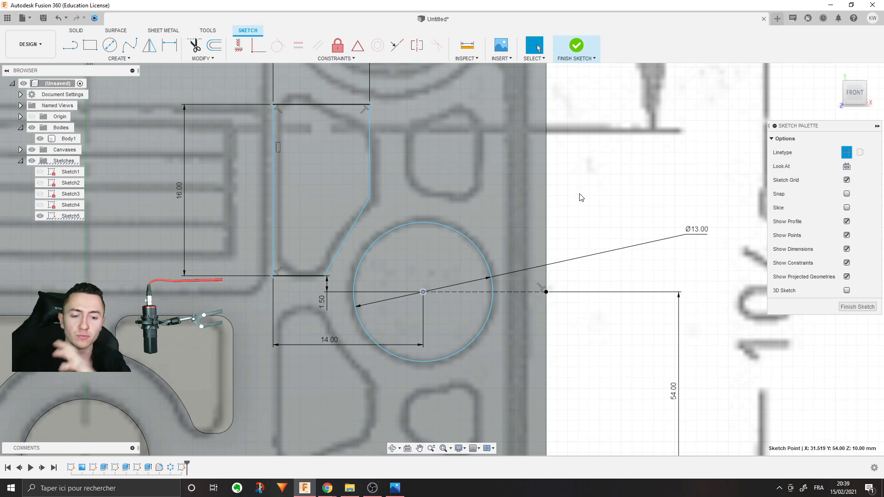
key("d")
left_click(512, 291)
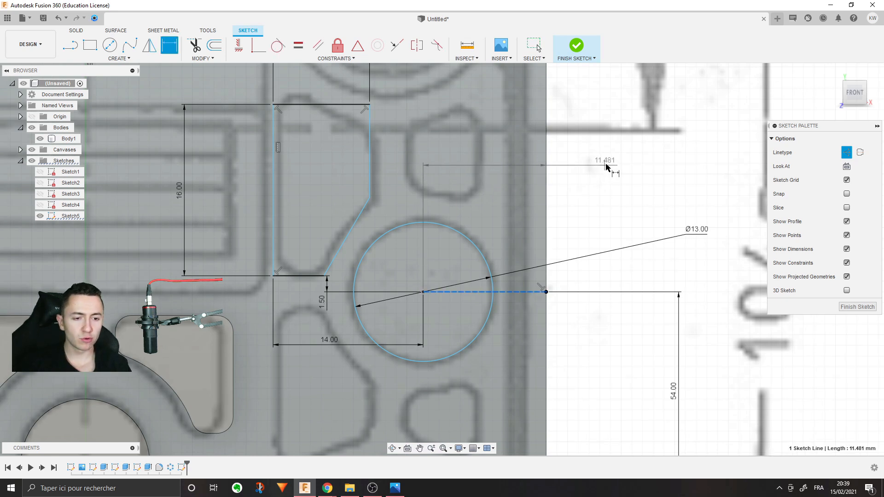
left_click(629, 197)
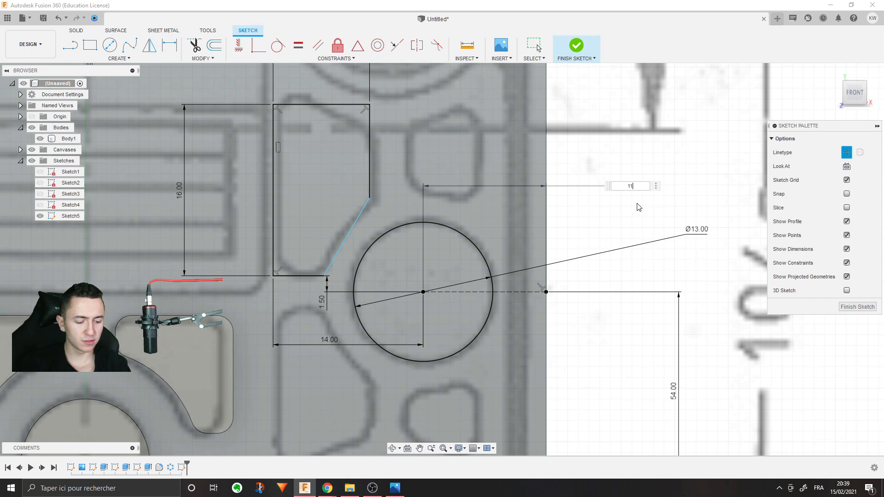
key("Return")
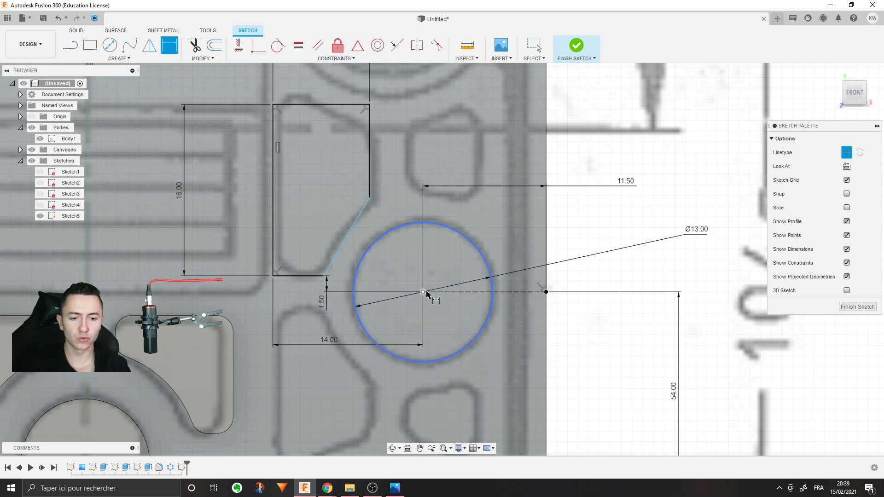
key("Escape")
Step: Dimension the outline's short vertical edge above the circle at 9 mm
mouse_move(369, 199)
left_mouse_down()
mouse_move(370, 209)
mouse_move(370, 201)
left_mouse_up()
middle_click_drag(395, 164, 365, 204)
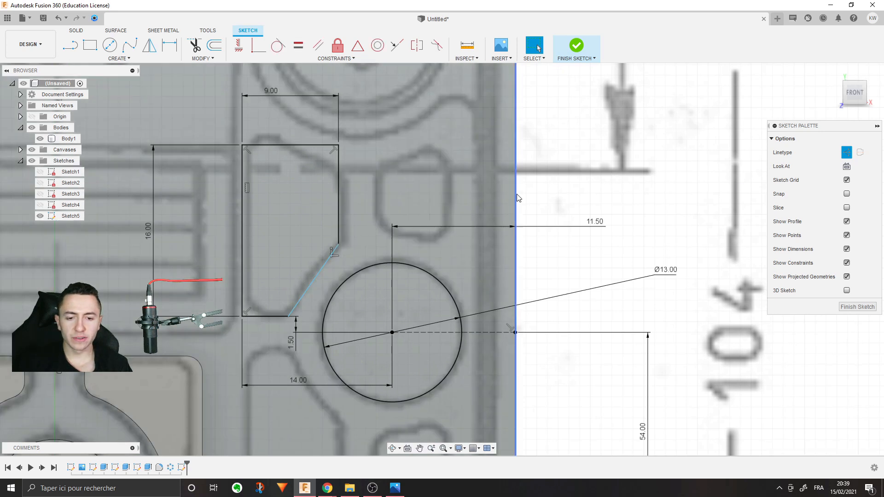
middle_click_drag(347, 174, 433, 156)
key("d")
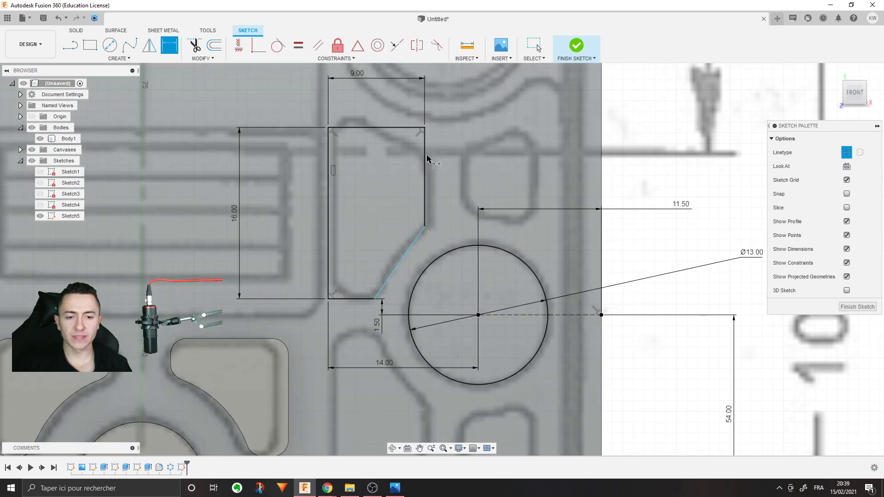
left_click(425, 159)
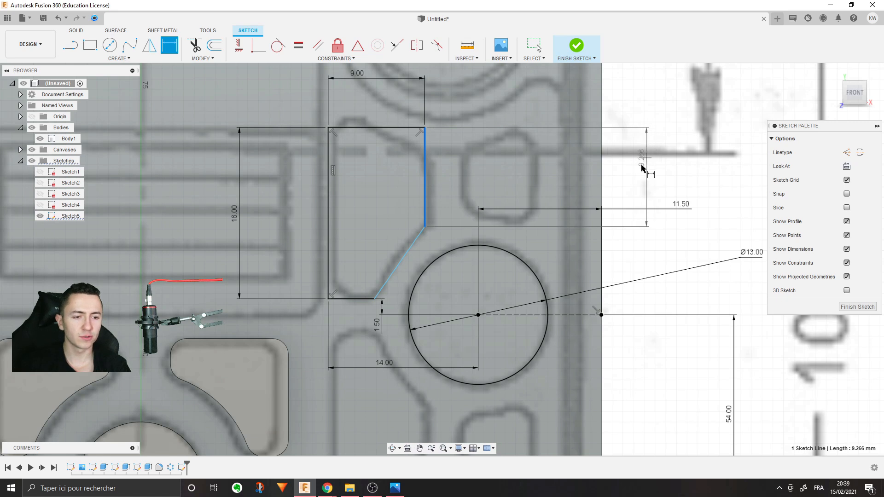
left_click(644, 168)
type("9")
key("Return")
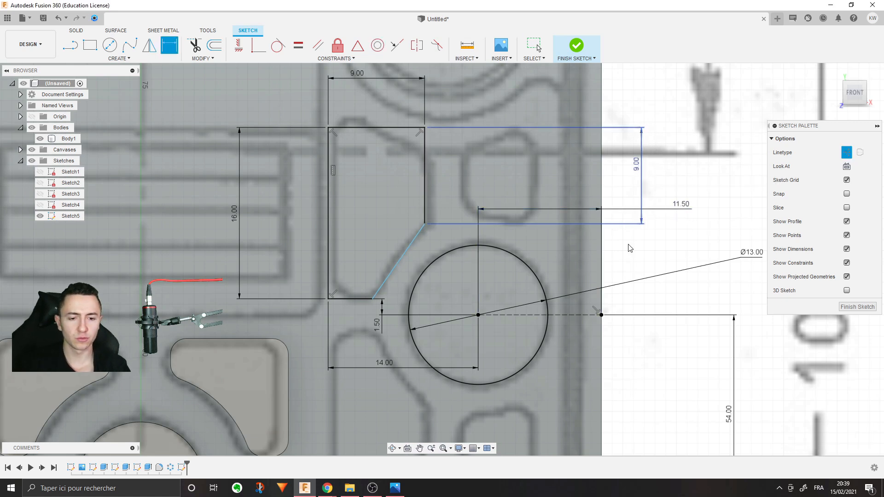
Step: Dimension the outline's bottom edge at 4 mm and move the 1.5 mm dimension clear of it
left_click(362, 300)
left_click(353, 344)
type("4")
key("Return")
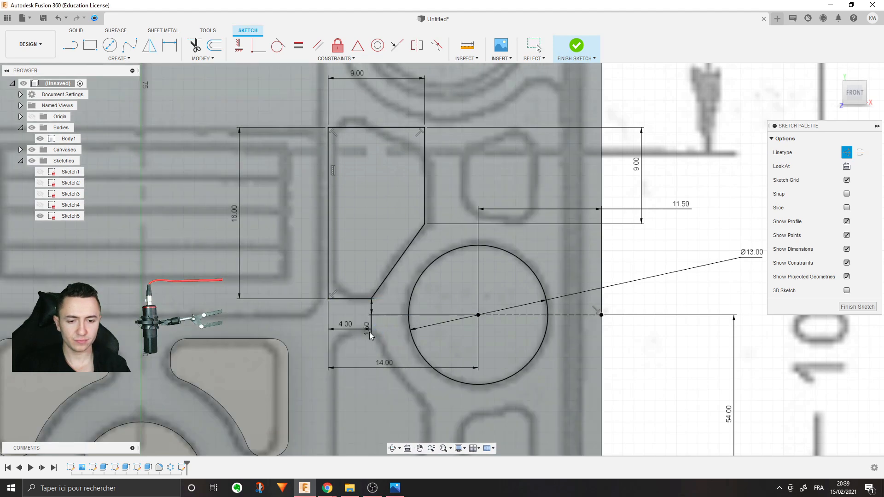
left_click_drag(369, 333, 296, 323)
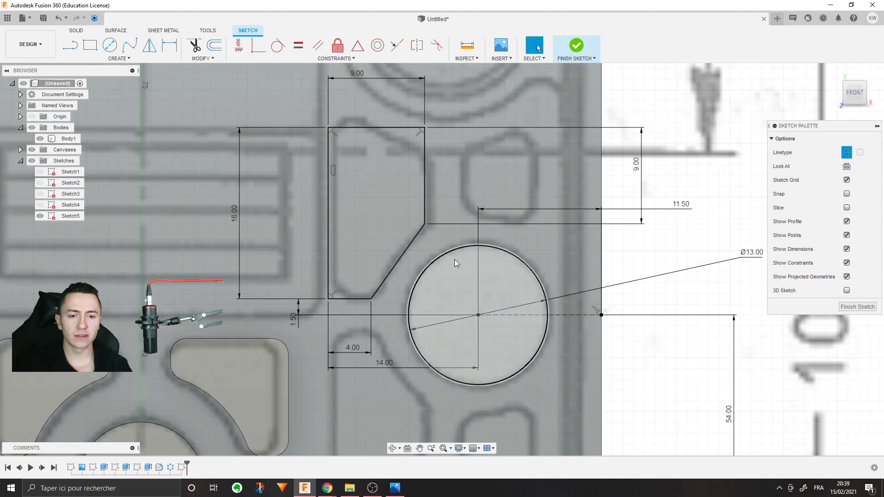
Step: Draw a circle concentric with the 13 mm circle through the upper end of the outline's slanted edge, as a normal solid line
middle_click_drag(455, 260, 468, 270)
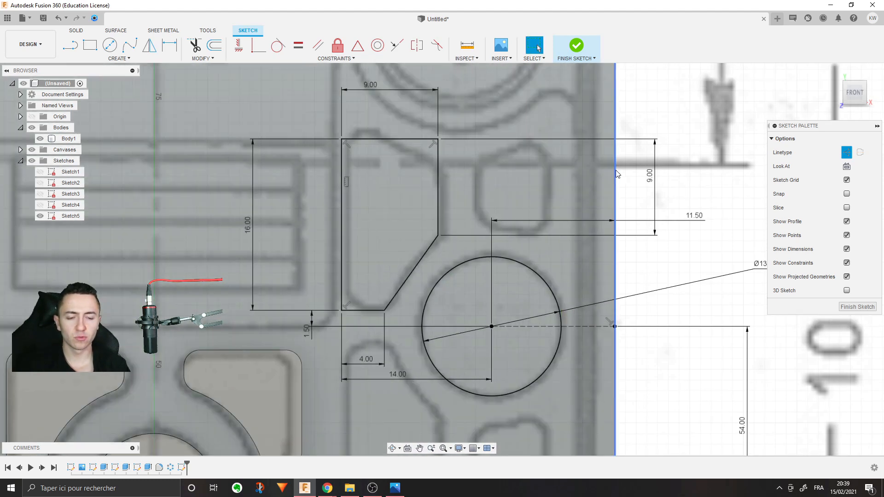
middle_click_drag(557, 188, 502, 219)
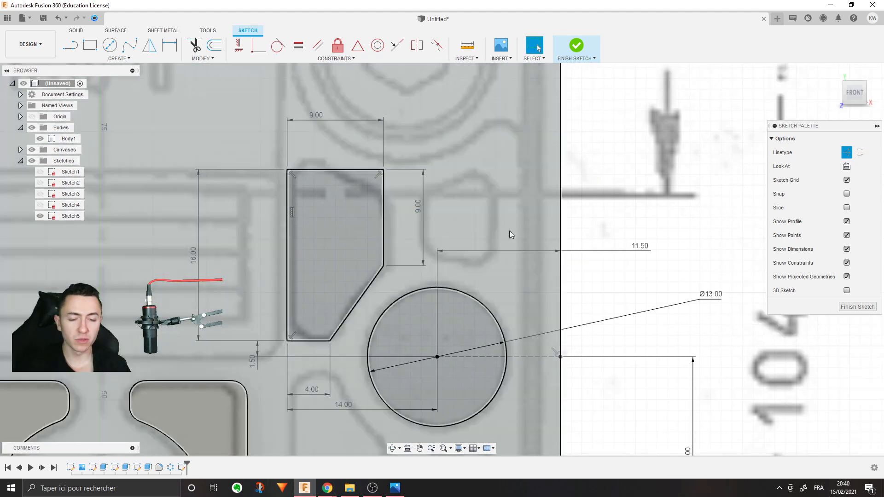
middle_click_drag(599, 241, 593, 241)
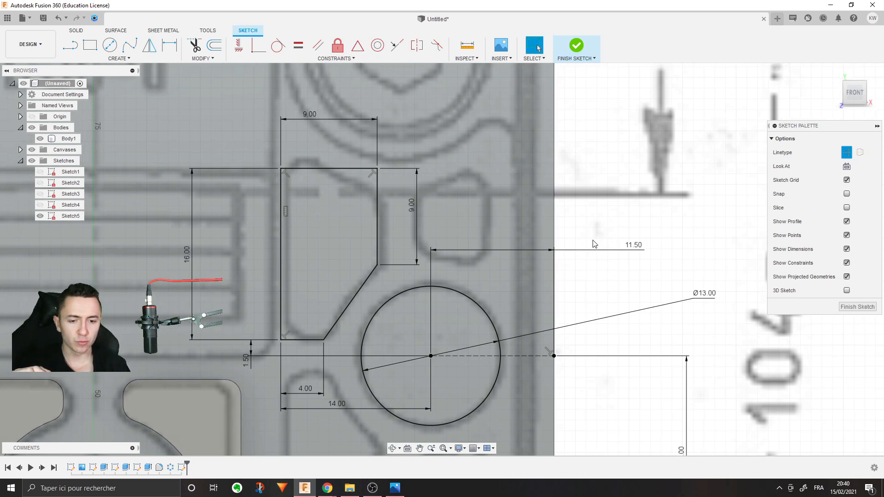
middle_click_drag(594, 243, 560, 190)
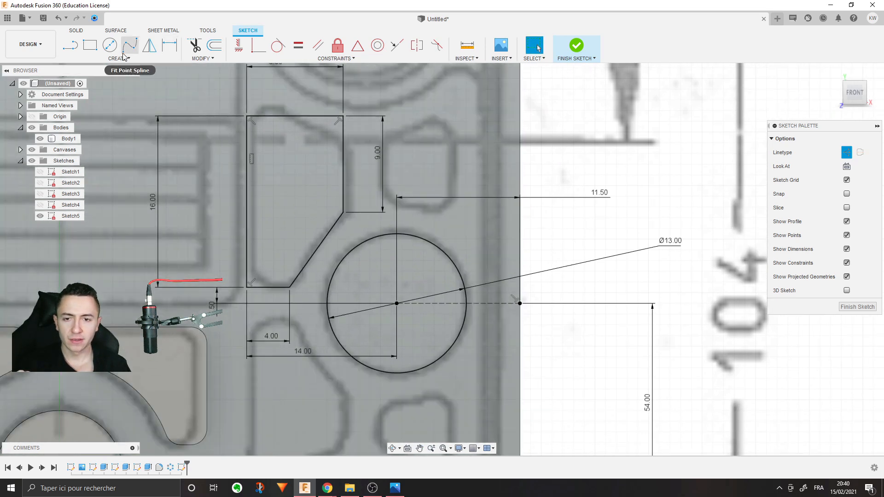
left_click(110, 45)
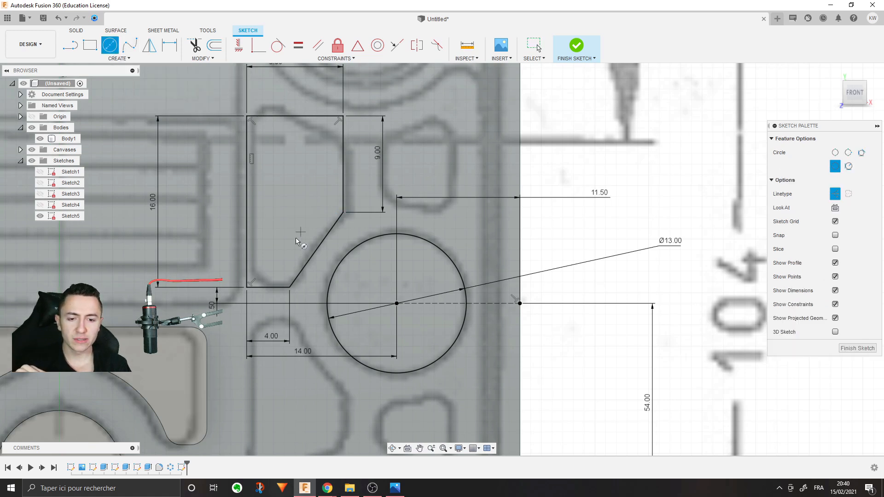
left_click(397, 304)
left_click(344, 210)
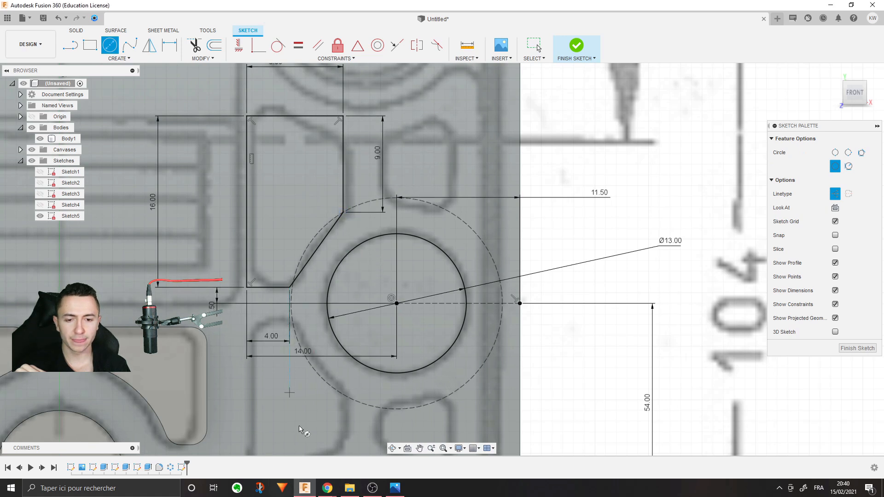
key("Escape")
left_click(477, 236)
left_click(847, 180)
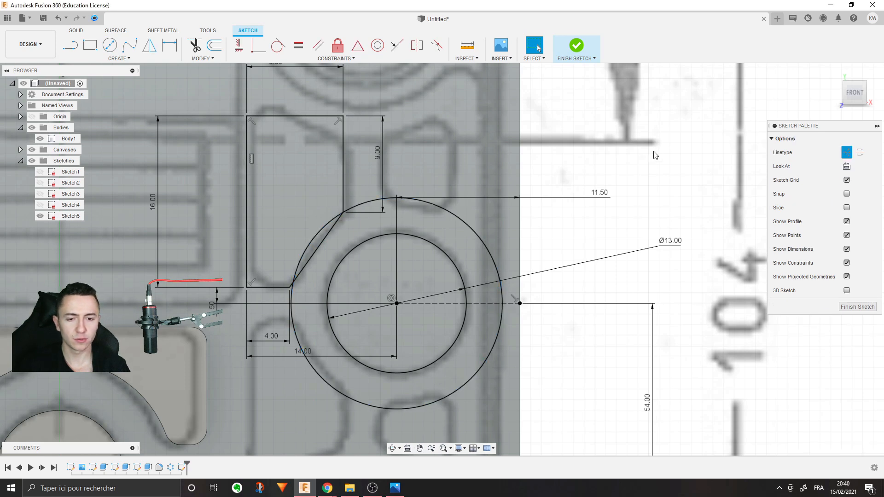
Step: Trim the outline's slanted edge and the larger circle's excess, keeping only the arc that closes the outline's corner
key("t")
left_click(327, 236)
left_click(356, 207)
left_click(494, 349)
Step: Delete the short leftover piece of the slanted line between the arc and the bottom edge
scroll(363, 282, "up", 3)
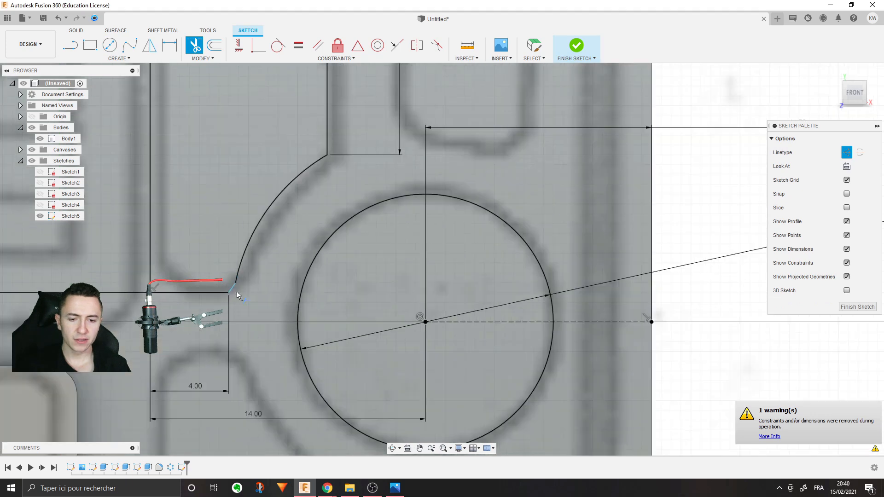
scroll(228, 290, "up", 2)
key("Escape")
left_click(238, 284)
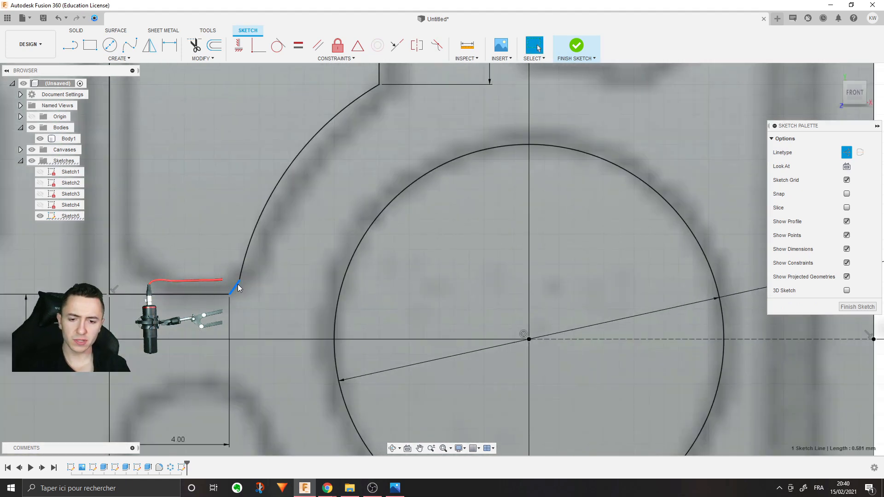
key("Delete")
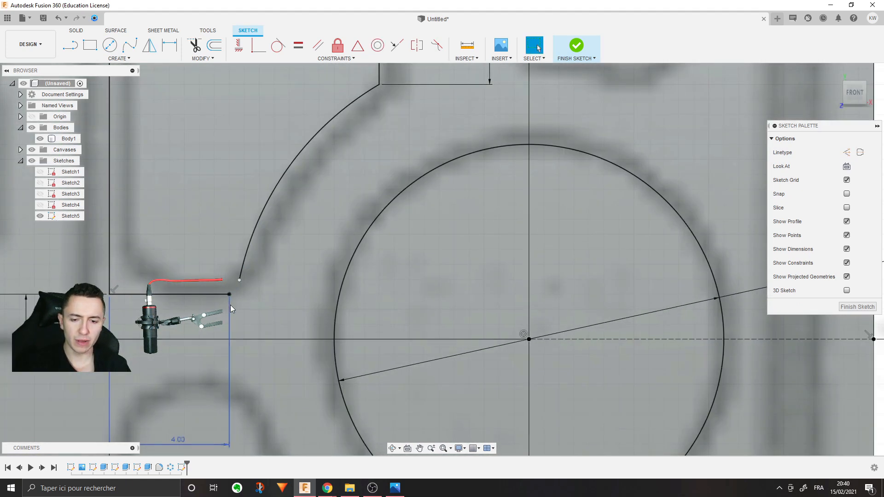
Step: Extend the arc's lower end down past the outline's bottom edge and remove the bottom edge's 4 mm dimension
left_click_drag(240, 280, 237, 296)
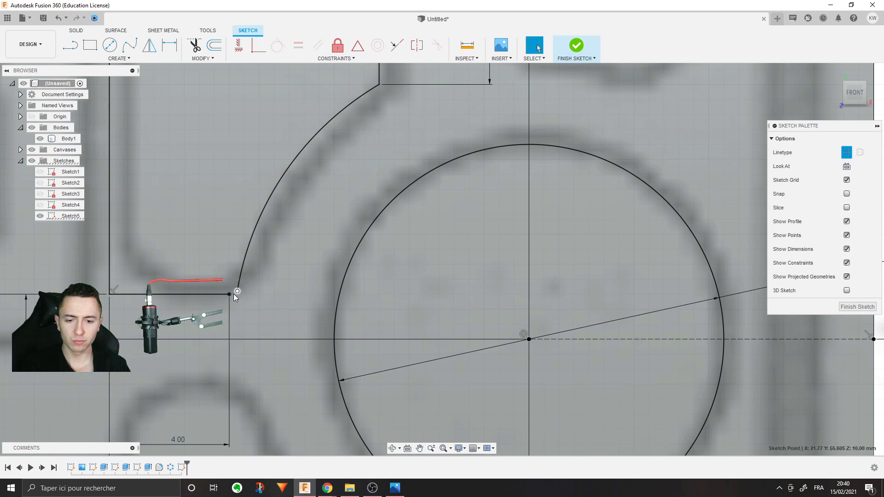
scroll(236, 306, "down", 2)
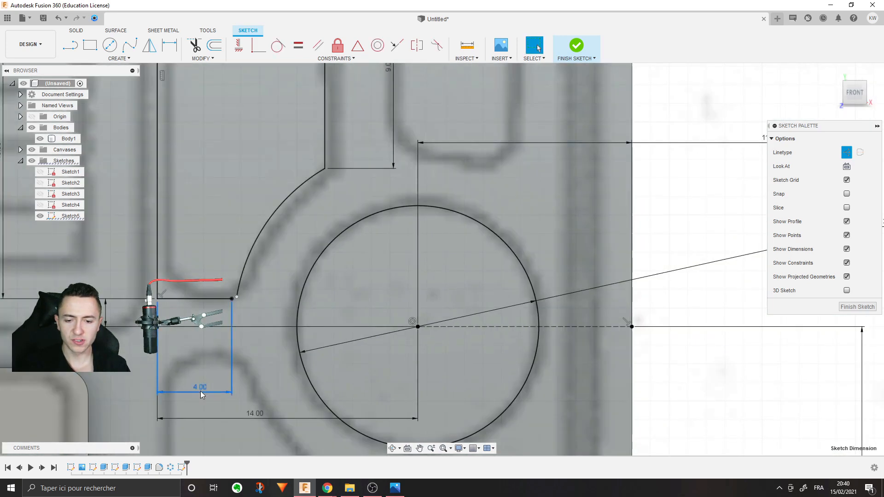
scroll(244, 295, "up", 3)
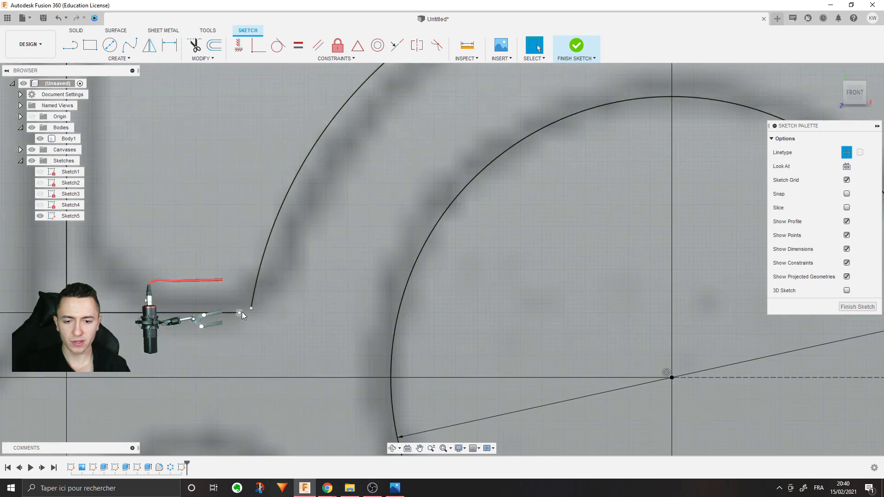
left_click_drag(247, 318, 249, 320)
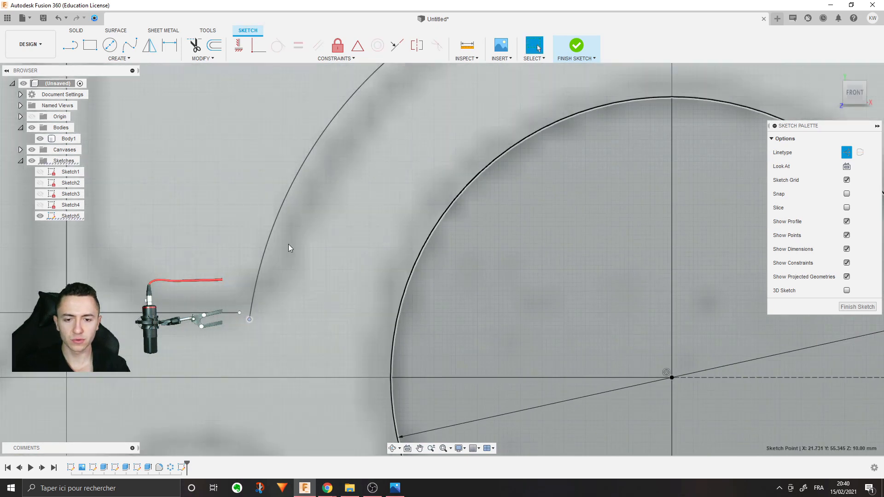
left_click(249, 308)
scroll(290, 202, "down", 5)
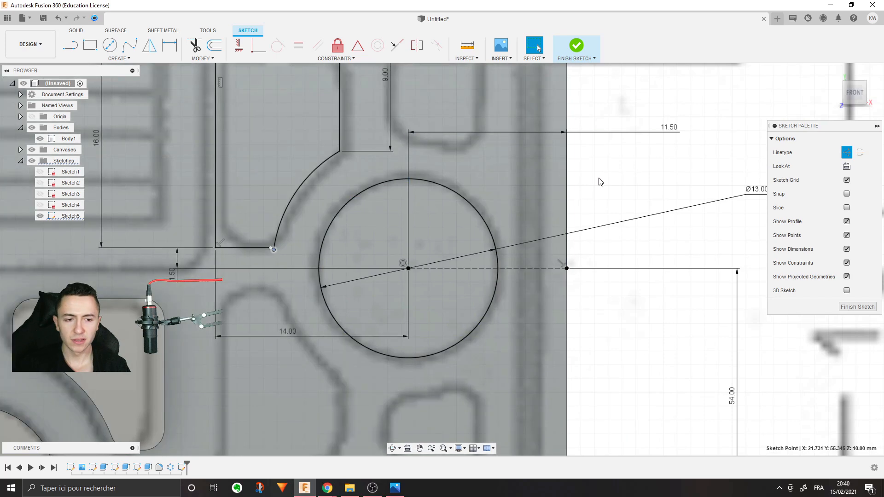
left_click(596, 183)
middle_click_drag(582, 200, 623, 242)
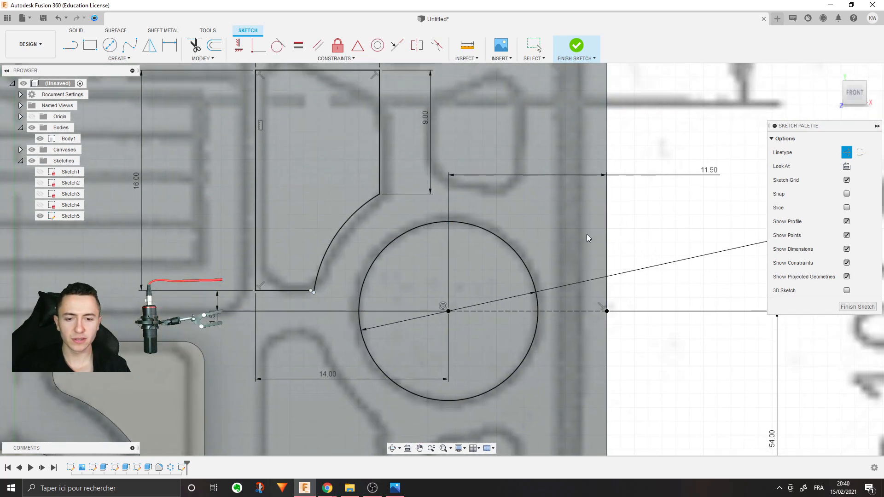
Step: Apply a Coincident constraint between the arc's lower end and the end of the outline's bottom edge
left_click(259, 47)
scroll(311, 265, "up", 5)
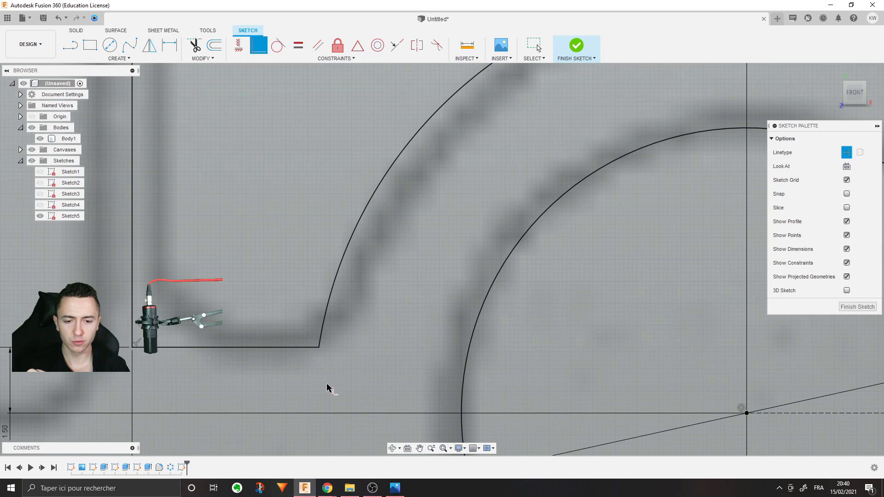
scroll(460, 310, "down", 6)
middle_click_drag(457, 309, 447, 308)
key("Escape")
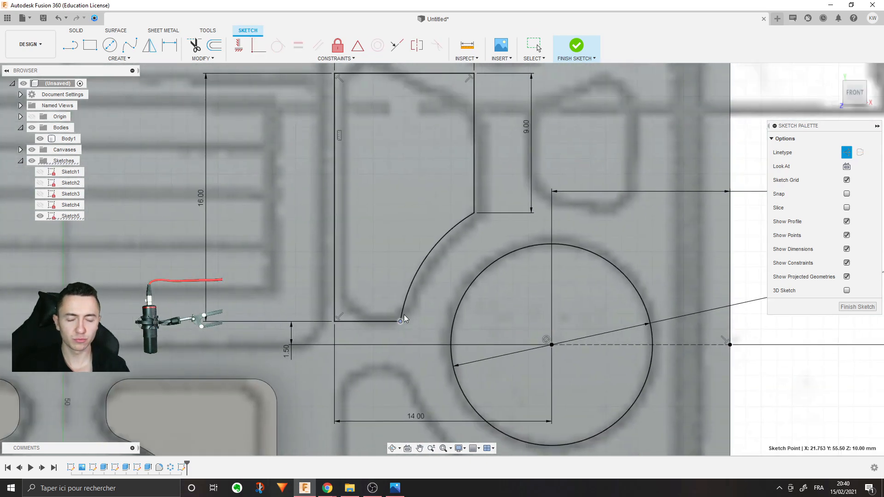
Step: Move the short vertical edge's 9 mm dimension inside the pocket outline
left_click(739, 251)
middle_click_drag(733, 252, 642, 261)
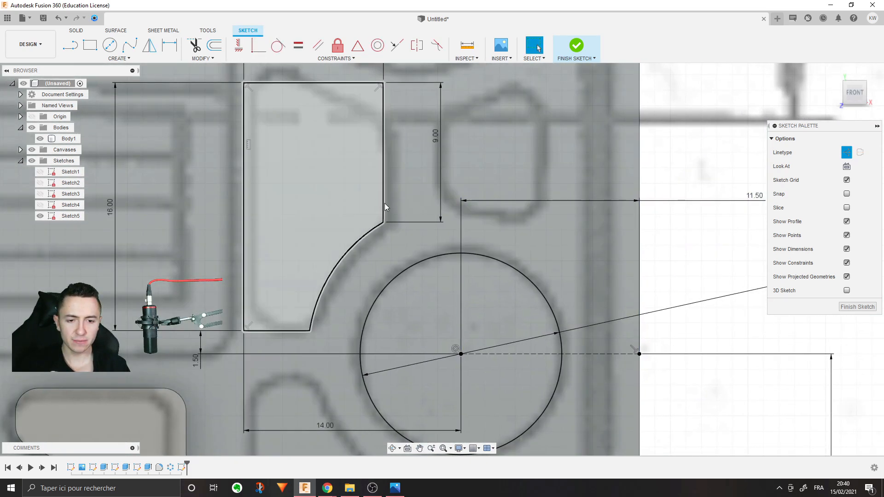
scroll(456, 251, "down", 5)
scroll(514, 214, "up", 3)
left_click_drag(624, 240, 631, 284)
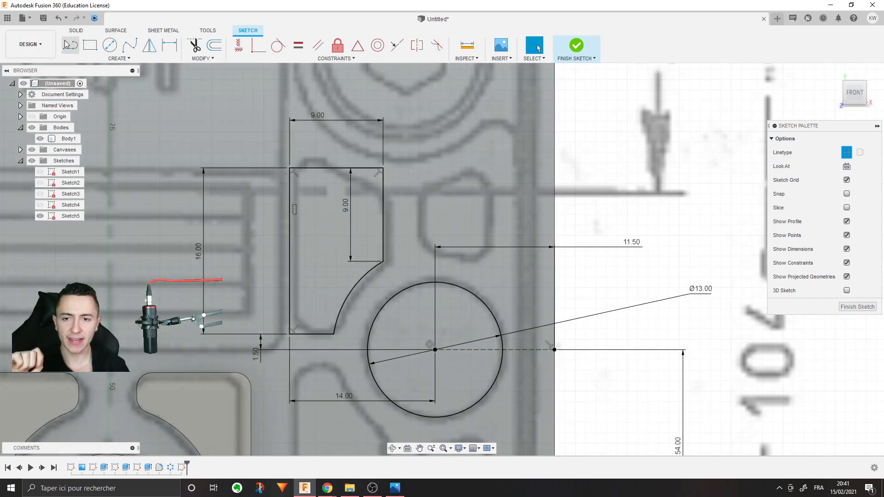
Step: Sketch a closed four-sided outline over the small pocket above the circle and convert its construction lines to regular lines
left_click(68, 45)
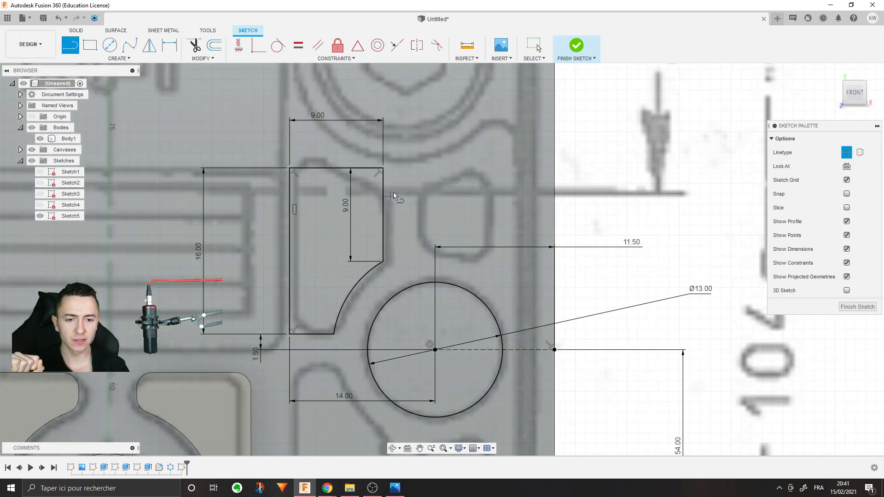
left_click(421, 184)
left_click(422, 246)
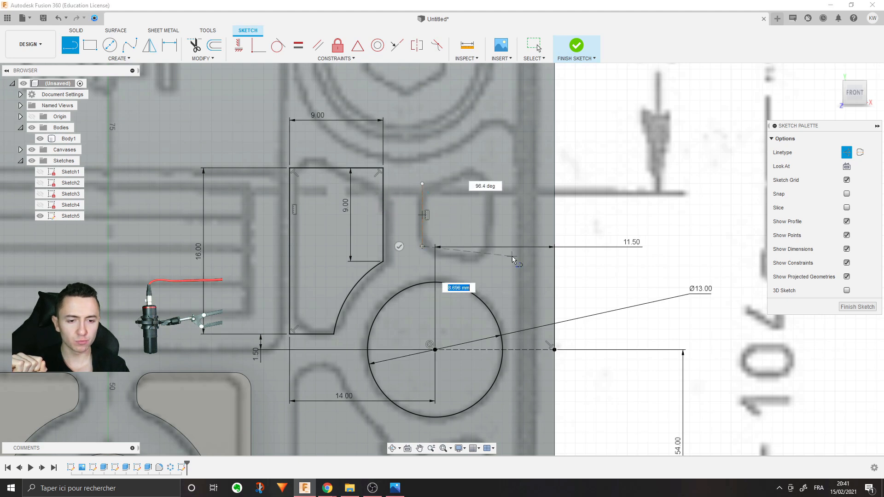
left_click(489, 247)
left_click(490, 167)
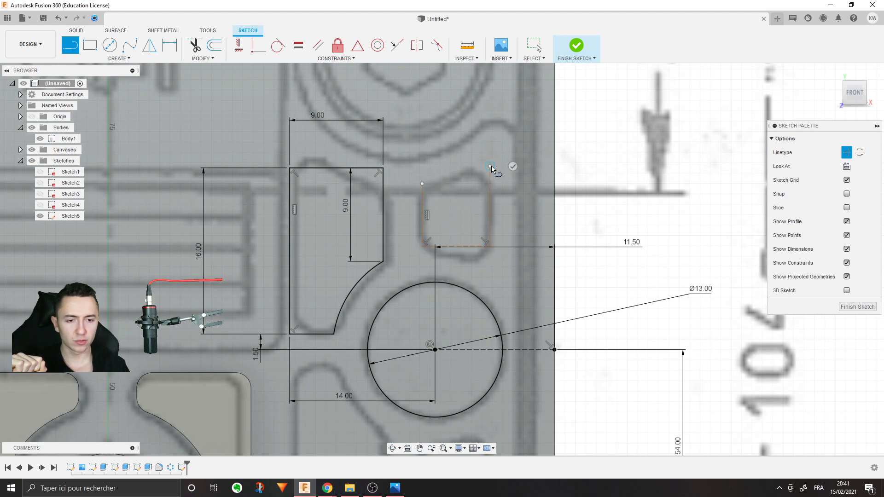
left_click(423, 184)
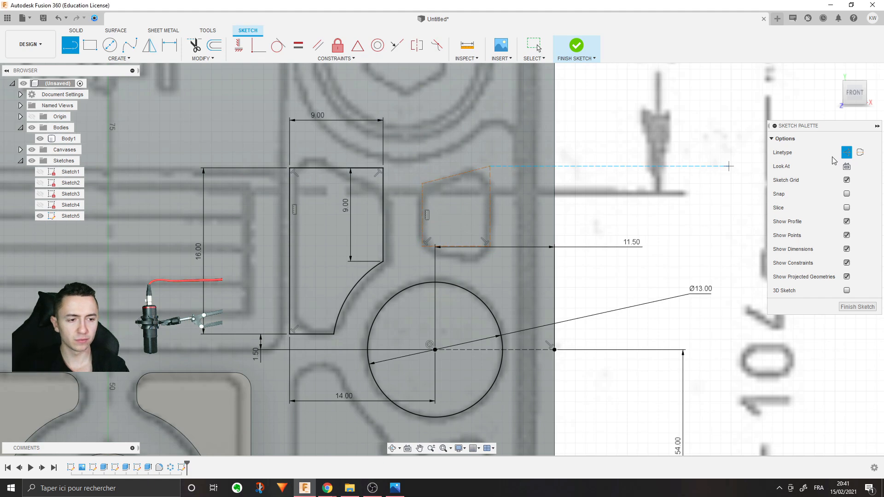
key("Escape")
double_click(446, 179)
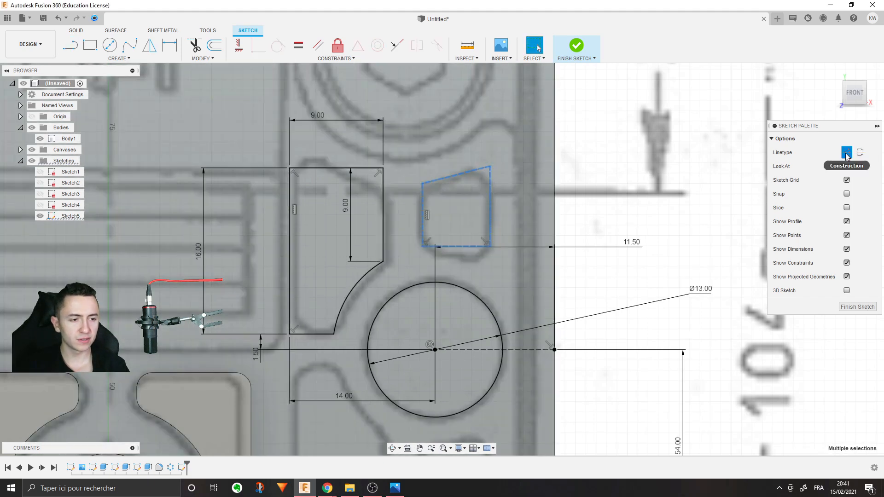
key("Escape")
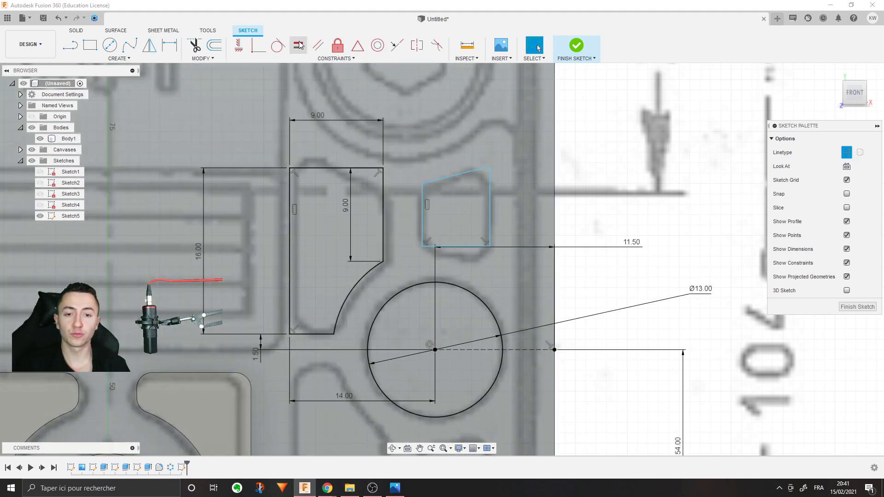
Step: Apply a Perpendicular constraint between the small outline's slanted top edge and its right edge
left_click(335, 58)
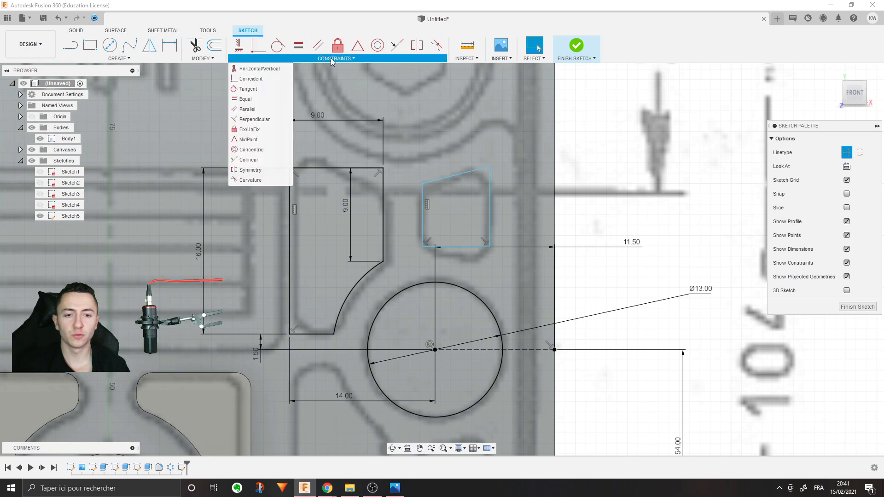
left_click(266, 123)
left_click(489, 175)
left_click(487, 170)
scroll(477, 189, "up", 2)
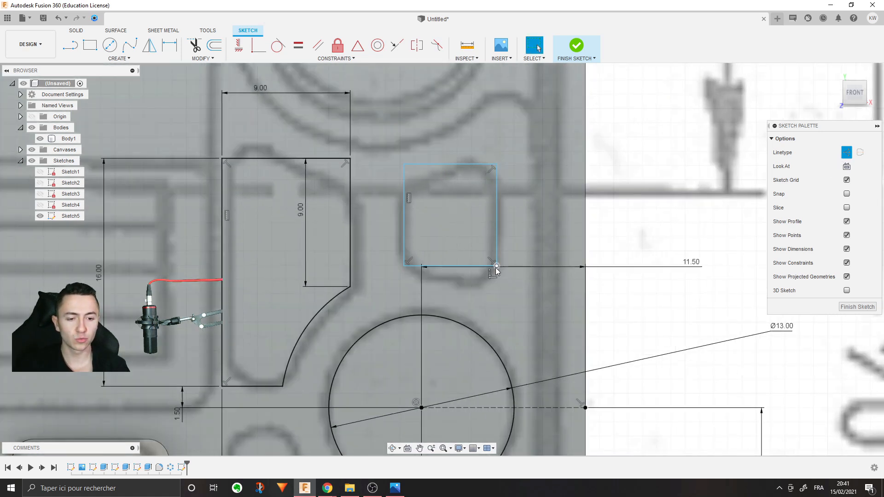
Step: Reshape the small rectangle by moving its edges and lower-right corner to match the pocket in the reference drawing
left_click_drag(495, 266, 498, 283)
left_click_drag(470, 164, 466, 172)
left_click_drag(460, 279, 461, 286)
scroll(456, 208, "down", 2)
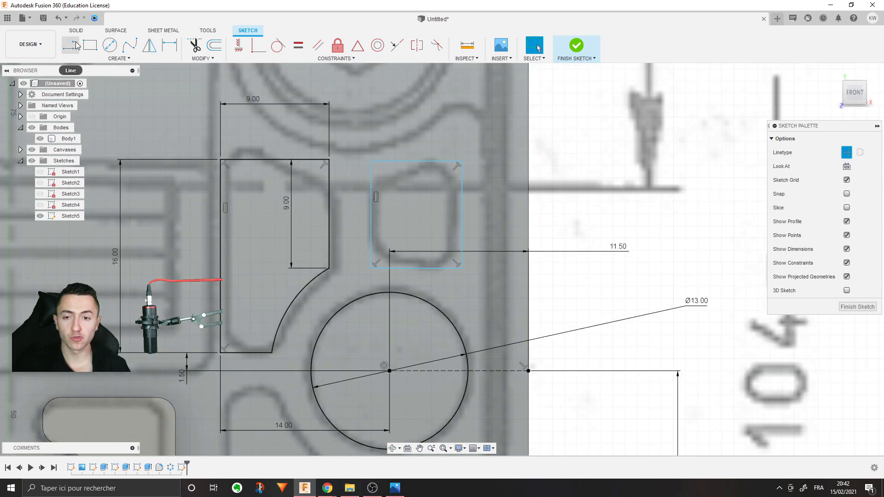
Step: Draw a construction line from the midpoint of the rectangle's right edge to the plate's right edge, perpendicular to that plate edge
left_click(75, 44)
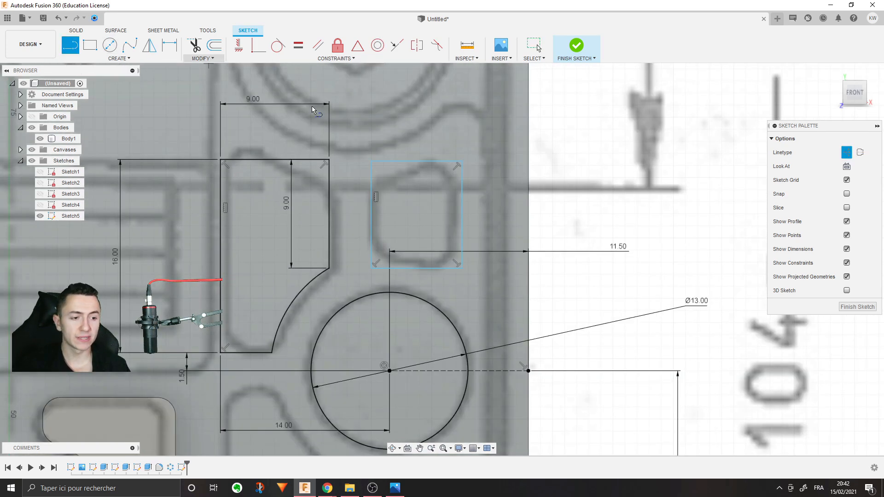
left_click(461, 214)
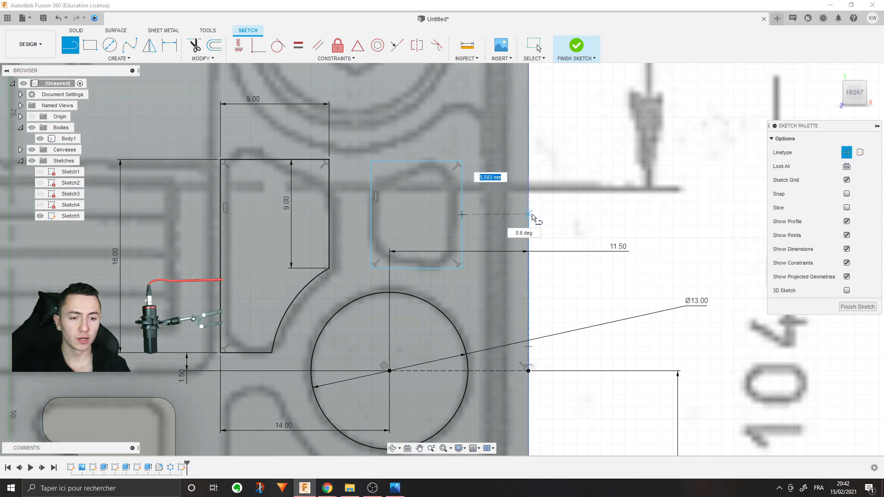
key("Escape")
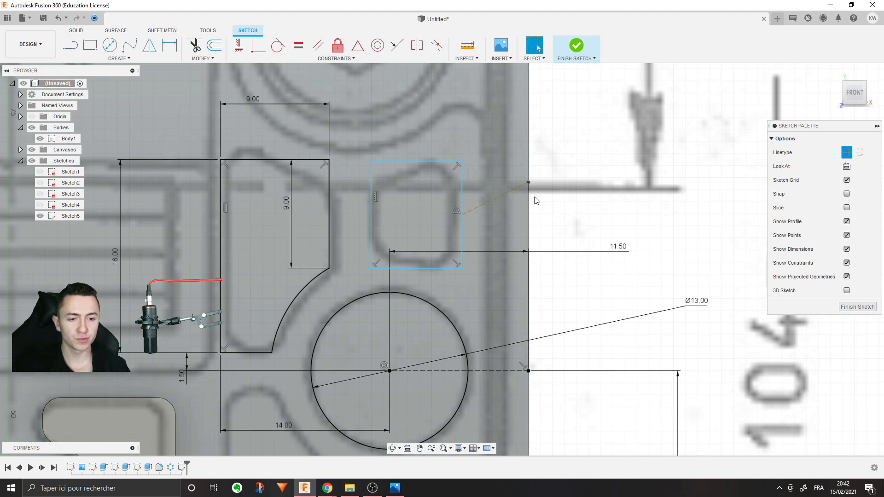
left_click(516, 188)
left_click(515, 188)
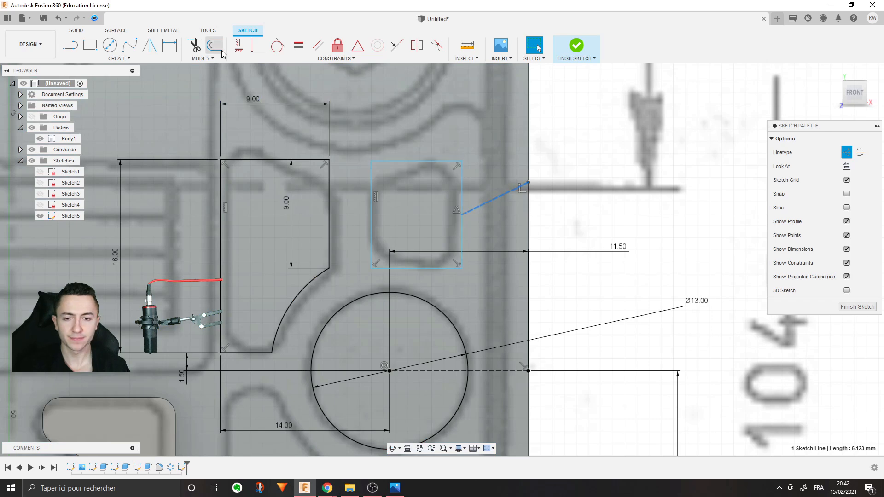
left_click(329, 58)
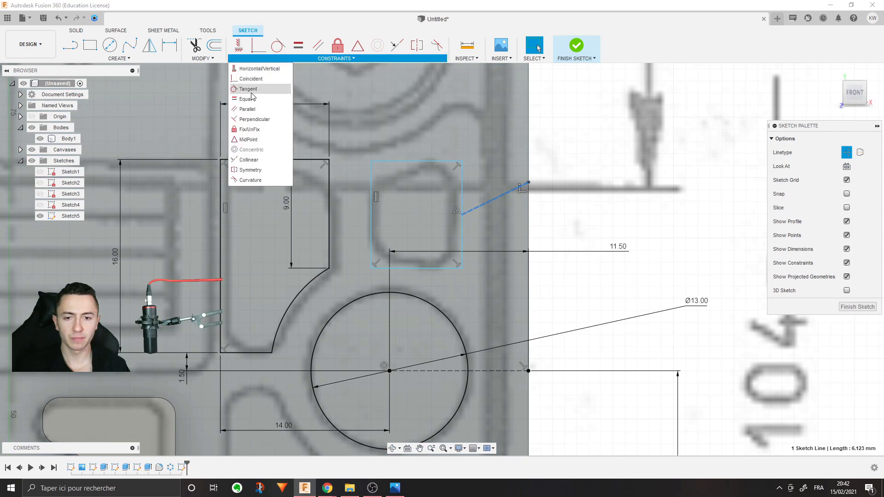
left_click(529, 213)
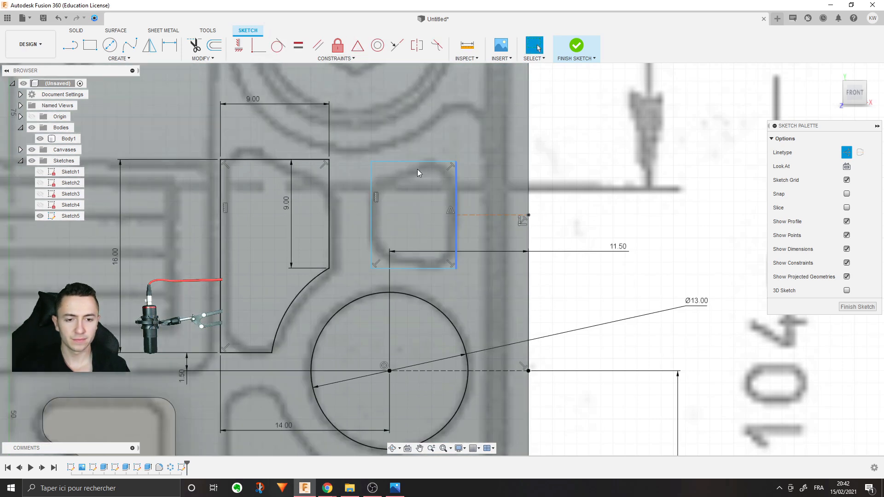
Step: Dimension the small rectangle's width as 7 mm
key("d")
left_click(405, 162)
left_click(596, 104)
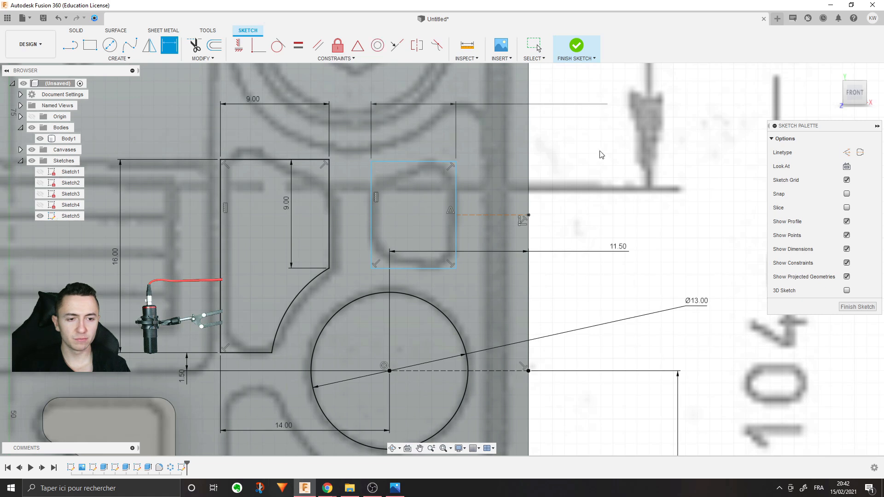
type("7")
key("Return")
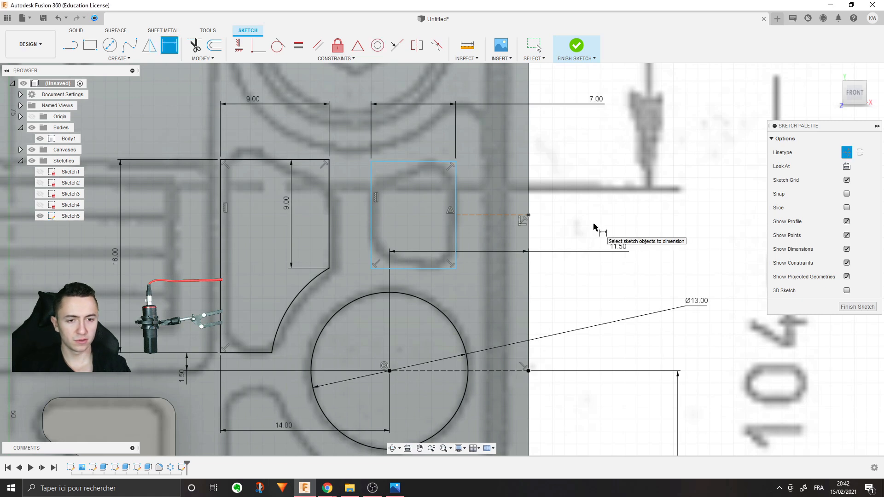
Step: Dimension the small rectangle's height as 9 mm
left_click(456, 193)
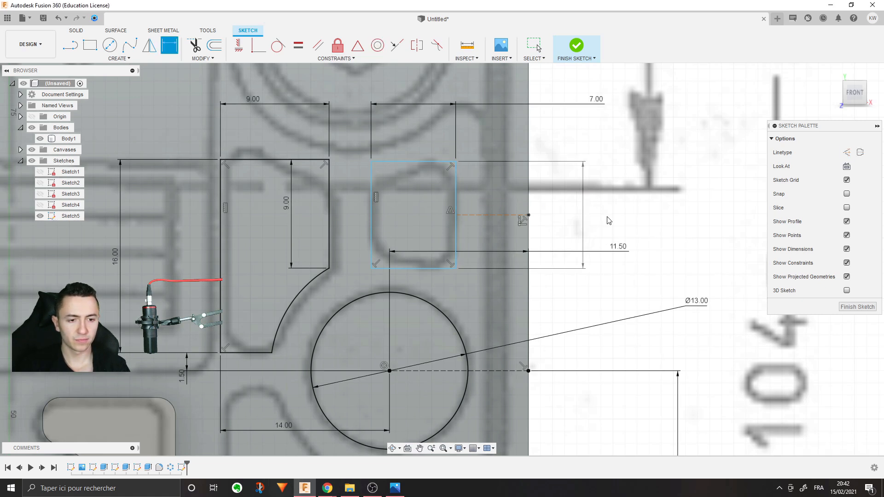
left_click(584, 197)
type("9")
key("Return")
key("Escape")
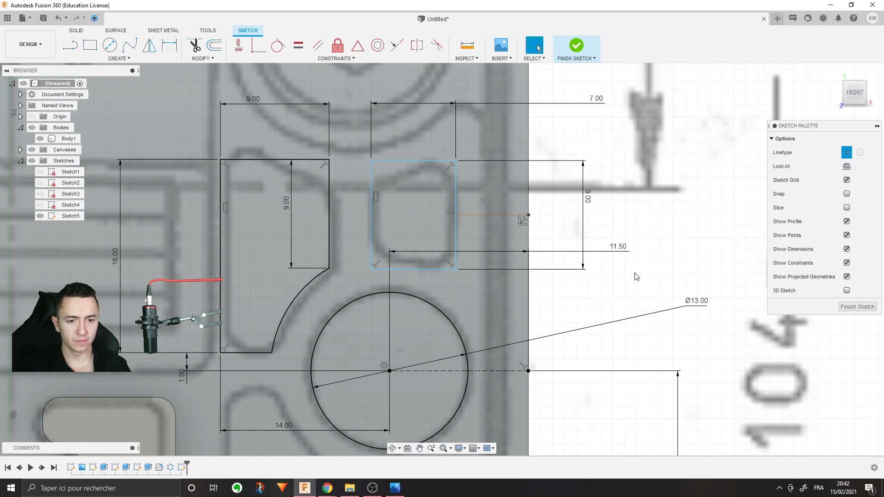
Step: Dimension the construction line between the small rectangle and the plate's right edge as 6 mm
double_click(456, 194)
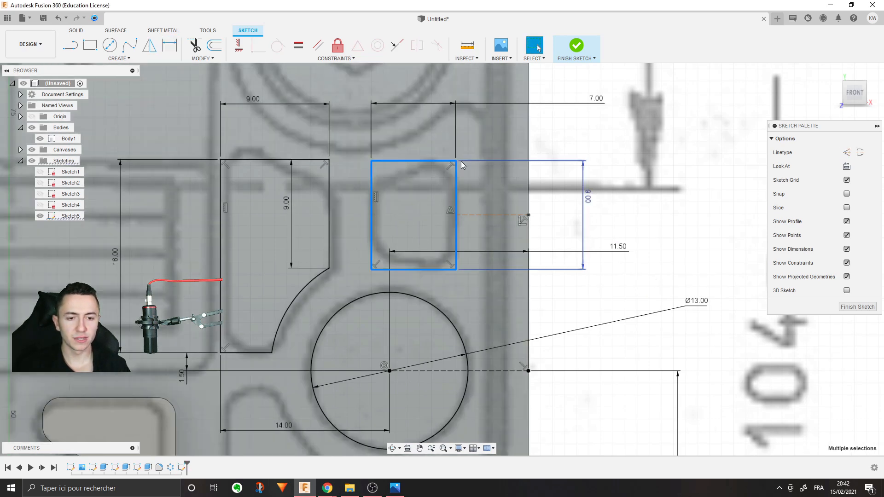
left_click_drag(455, 161, 463, 165)
key("d")
left_click(501, 214)
left_click(662, 152)
type("6")
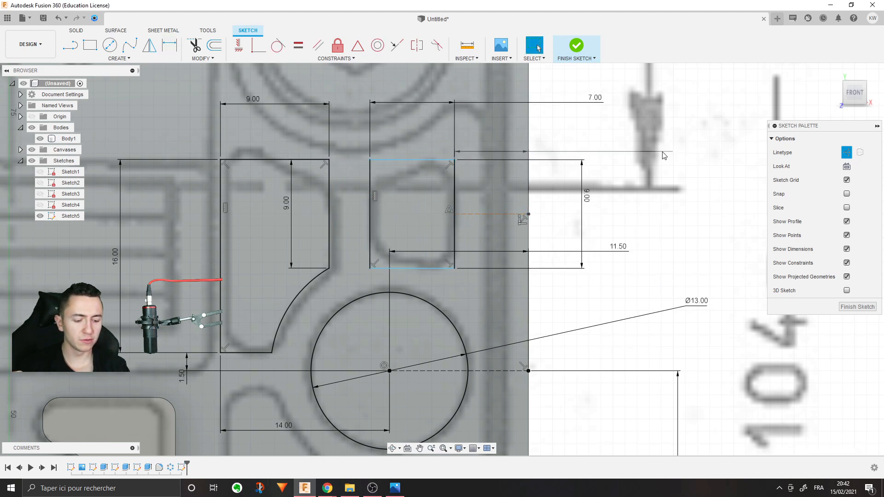
key("Return")
key("Escape")
Step: Dimension the vertical distance between the rectangle's construction line and the circle's horizontal construction line as 13 mm
middle_click_drag(464, 209, 449, 175)
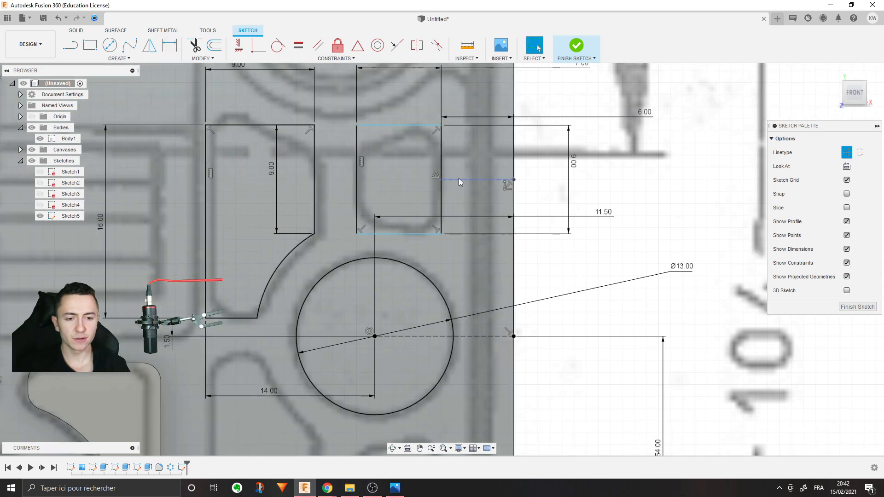
left_click(459, 178)
left_click_drag(463, 144, 470, 283)
key("d")
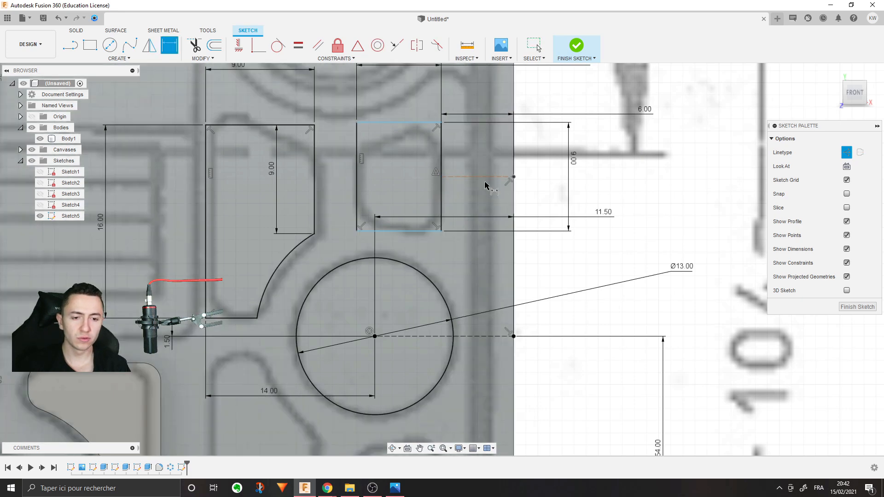
left_click(485, 177)
scroll(486, 186, "down", 5)
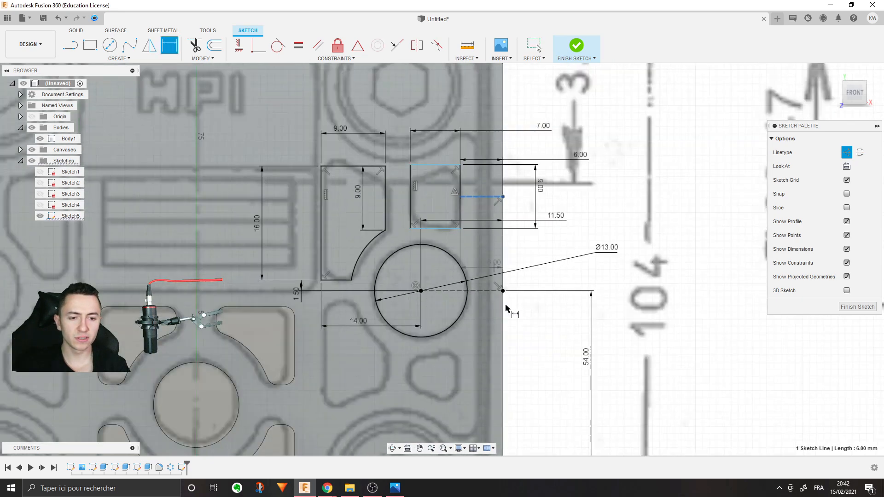
scroll(435, 268, "up", 2)
middle_click_drag(453, 163, 440, 343)
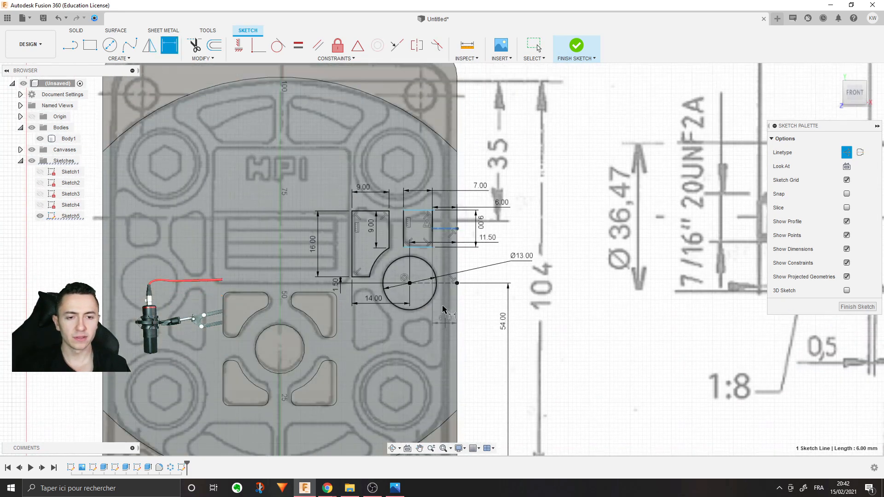
scroll(437, 276, "up", 5)
left_click(451, 266)
left_click(592, 178)
scroll(631, 353, "down", 3)
middle_click_drag(628, 316, 602, 107)
scroll(591, 196, "down", 2)
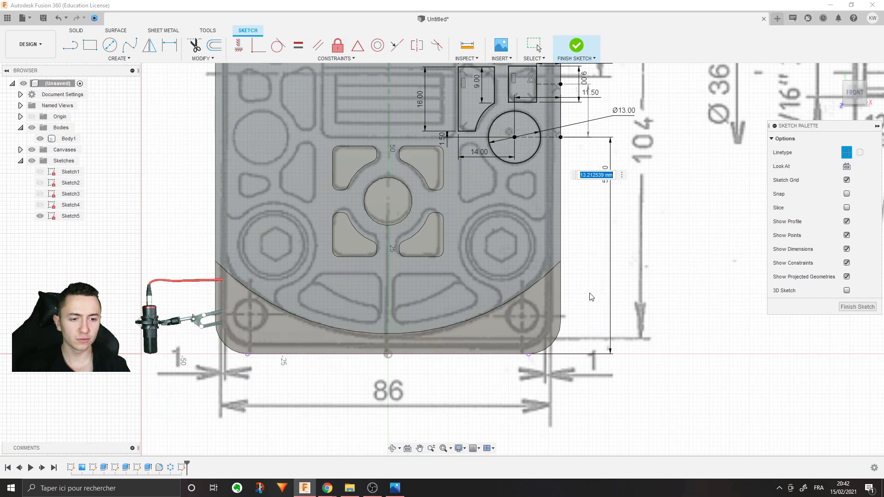
middle_click_drag(440, 261, 374, 325)
scroll(374, 325, "up", 3)
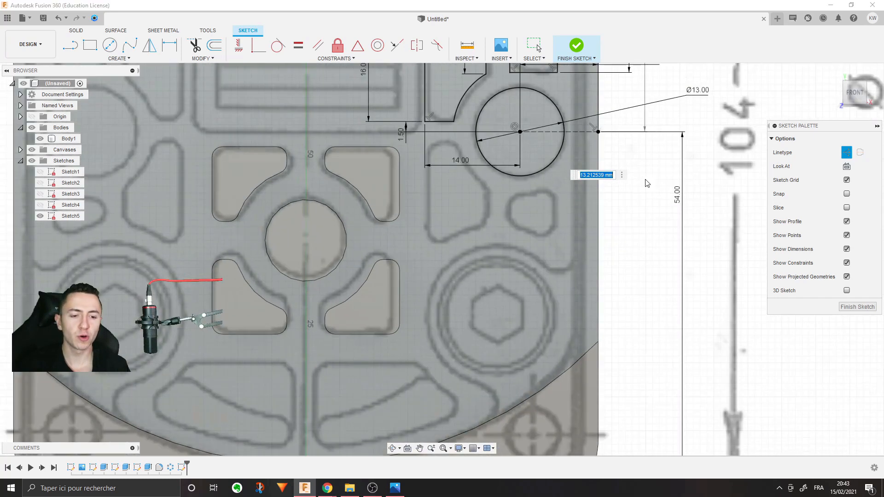
middle_click_drag(662, 178, 558, 275)
middle_click_drag(589, 131, 556, 177)
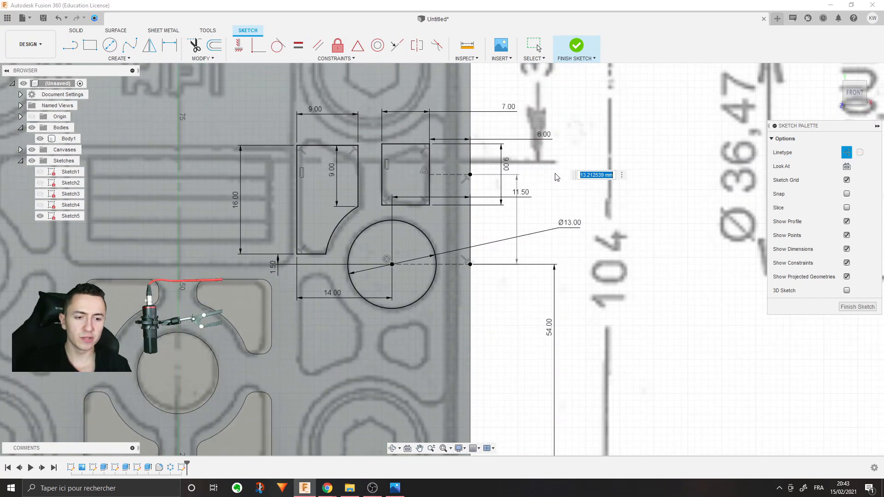
type("13")
key("Return")
Step: Move the 11.50 mm dimension of the circle's centre below the circle
scroll(558, 177, "down", 3)
middle_click_drag(379, 163, 418, 193)
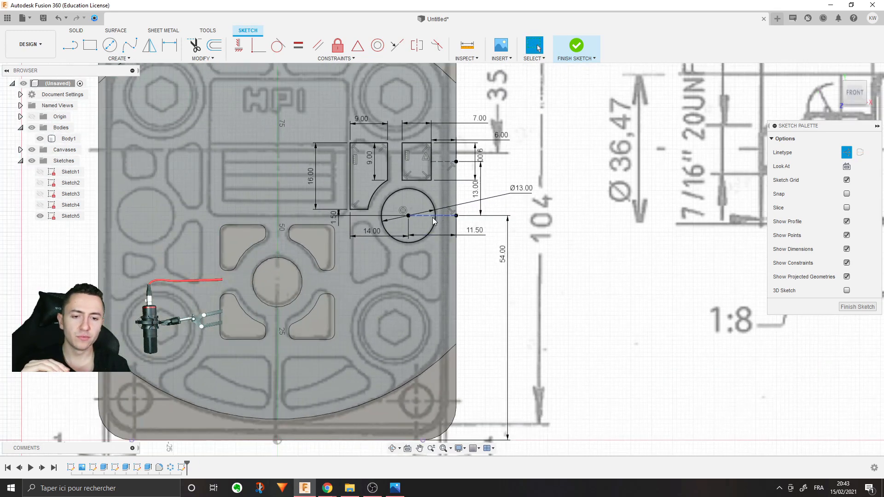
left_click(418, 192)
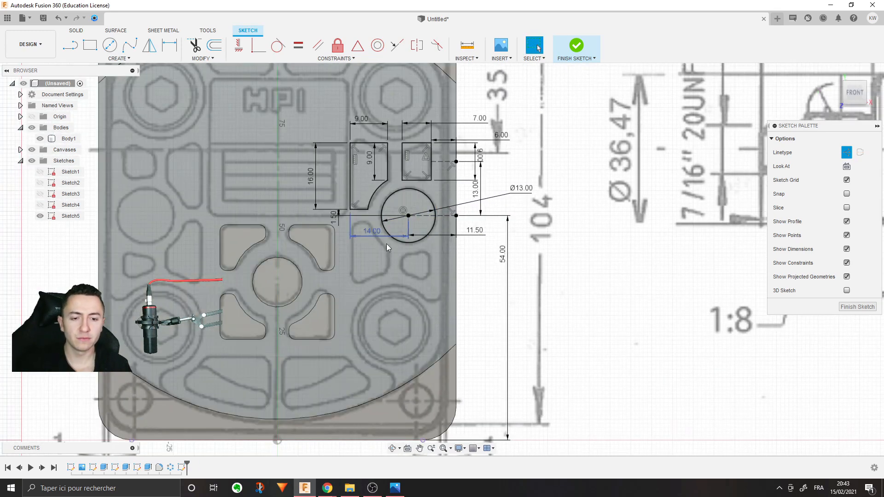
Step: Set the vertical dimension from the plate's base to the circle's centre to 50 mm
double_click(506, 254)
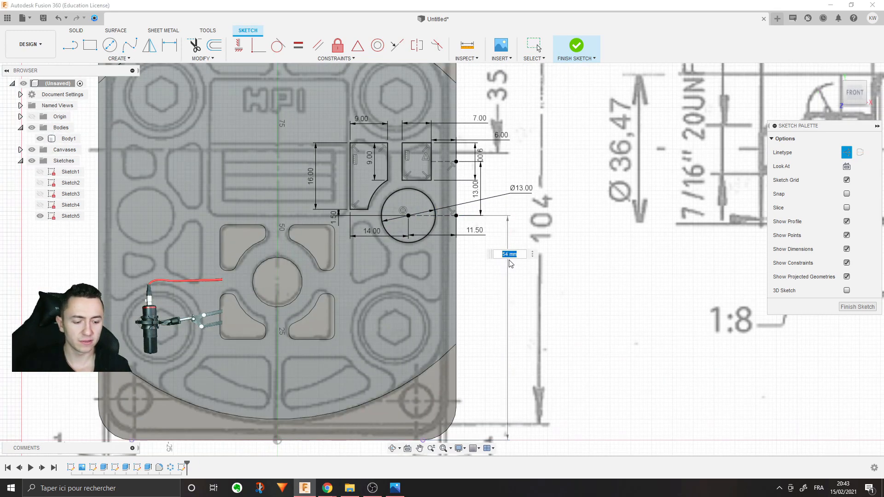
type("4.")
type("0")
key("Return")
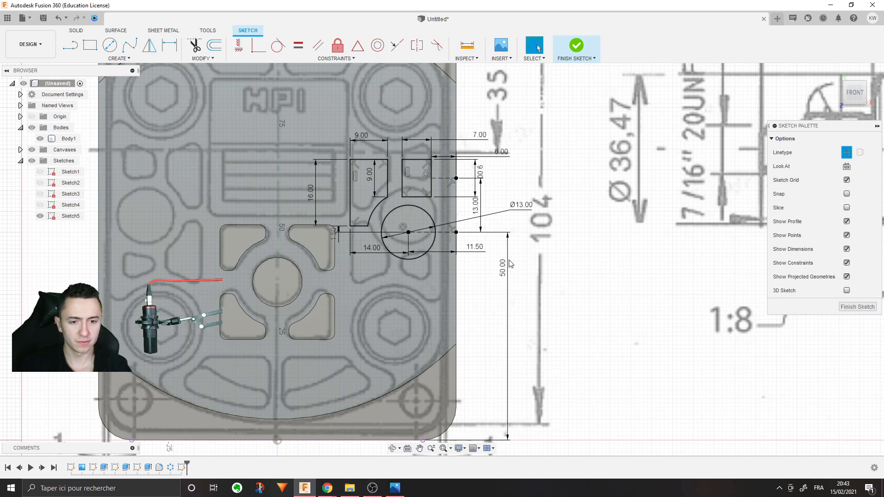
Step: Restore the vertical dimension from the plate's base to the circle's centre to 54 mm
scroll(419, 238, "down", 1)
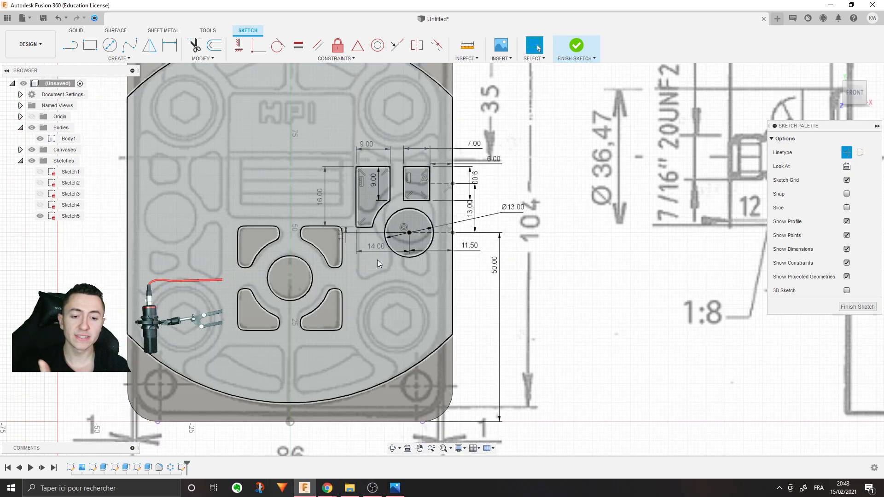
double_click(497, 264)
type("54")
key("Return")
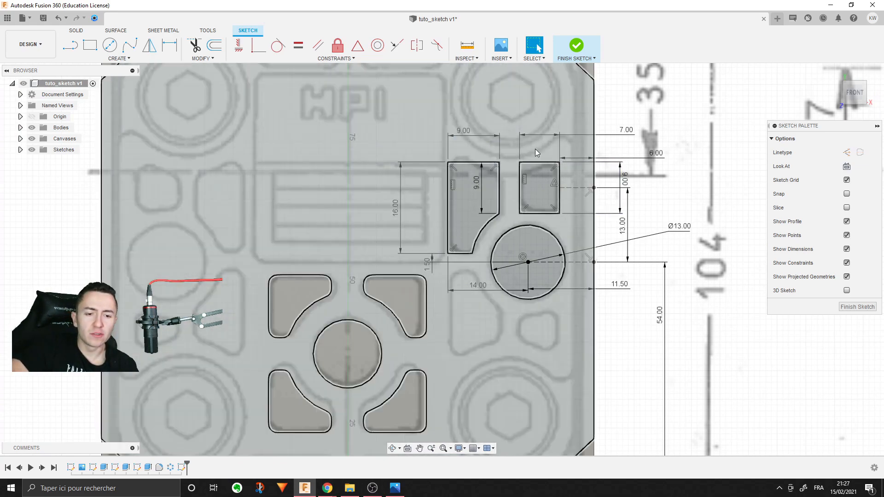
middle_click_drag(557, 156, 557, 187)
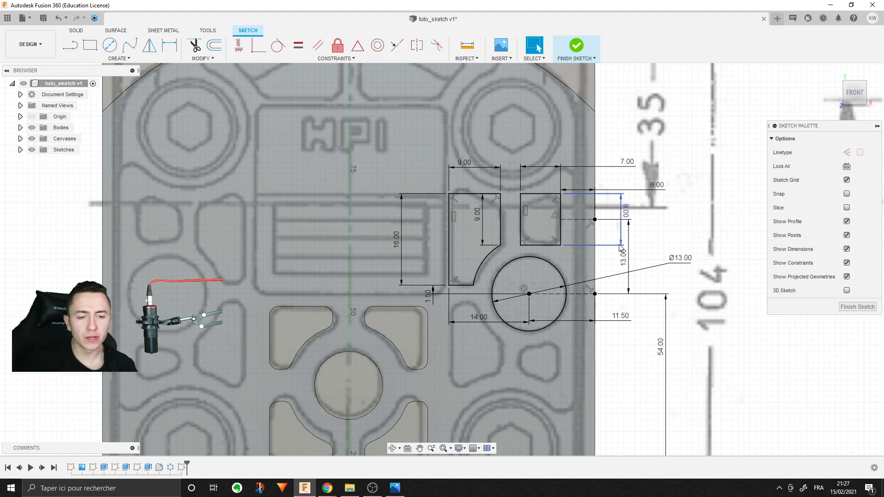
Step: Mirror the notched pocket outline and the small rectangle about the horizontal construction line through the 13 mm circle
middle_click_drag(548, 138, 540, 158)
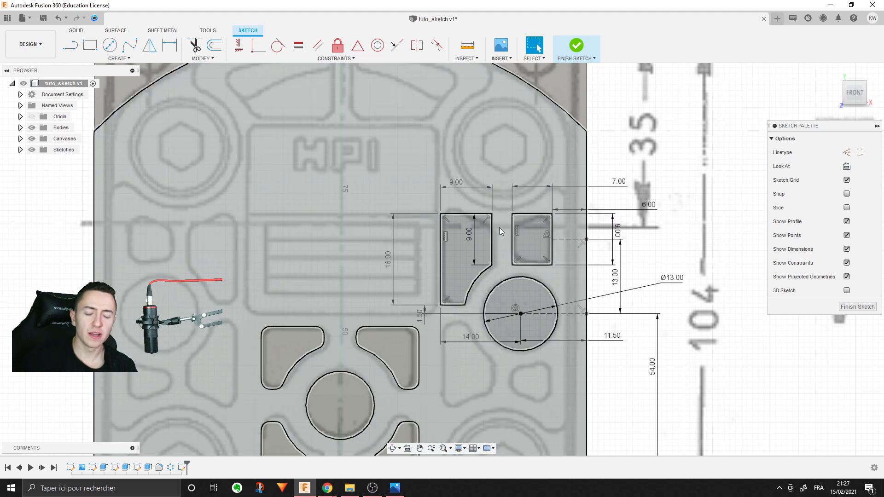
middle_click_drag(496, 220, 438, 150)
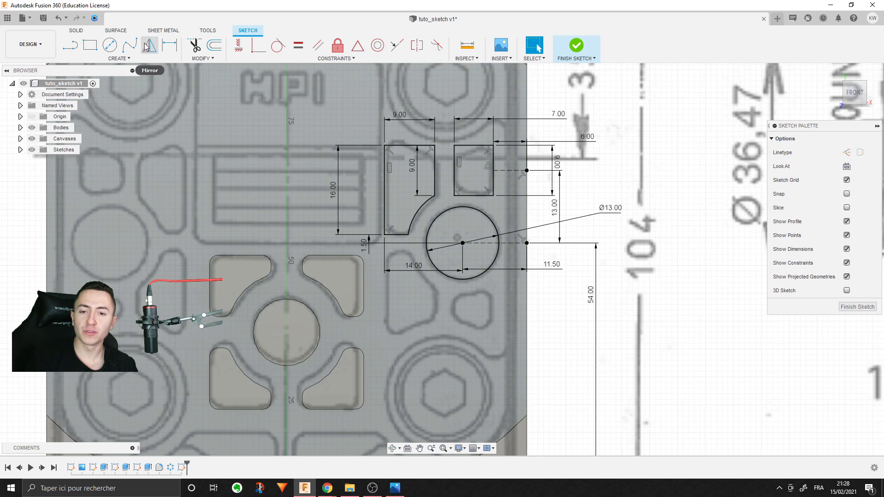
left_click(148, 46)
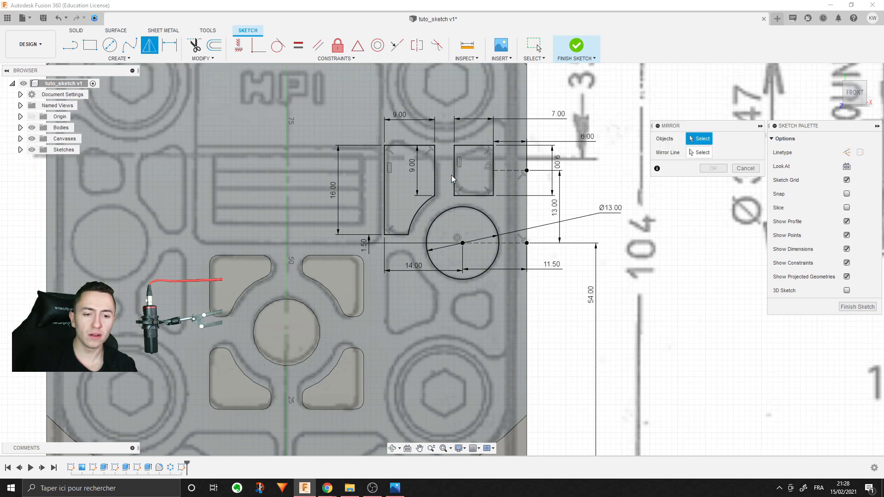
double_click(435, 162)
double_click(454, 159)
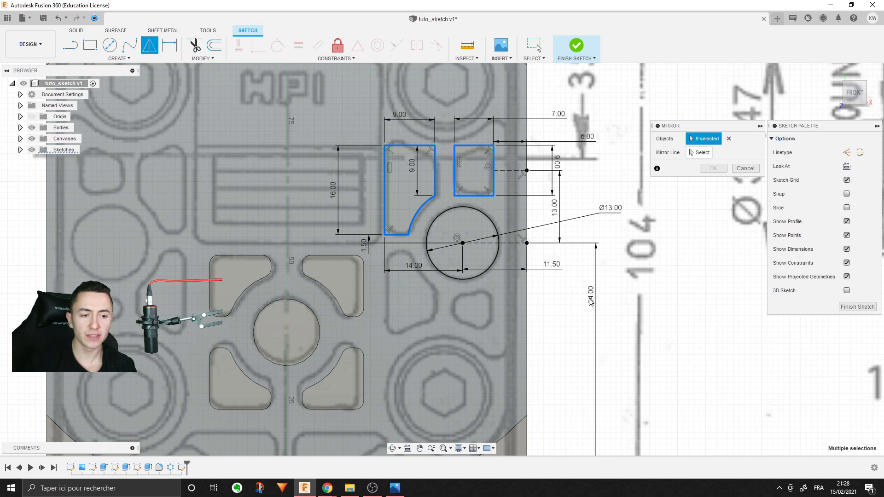
left_click(700, 153)
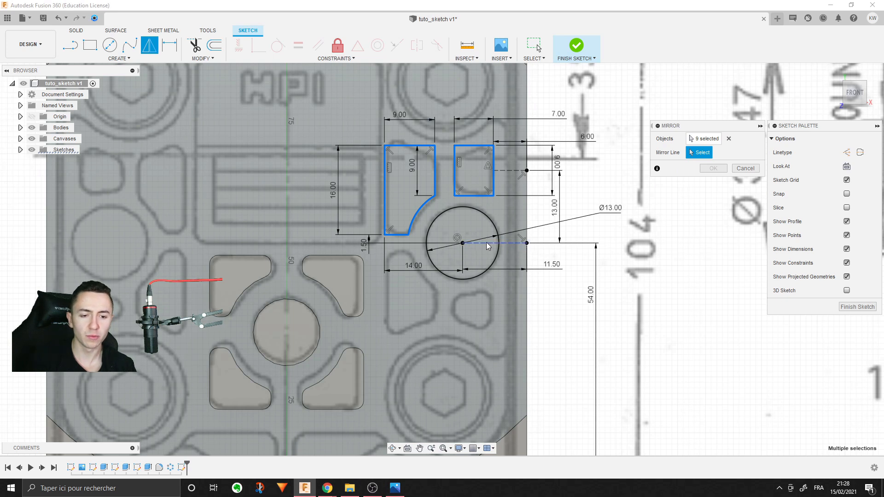
left_click(508, 243)
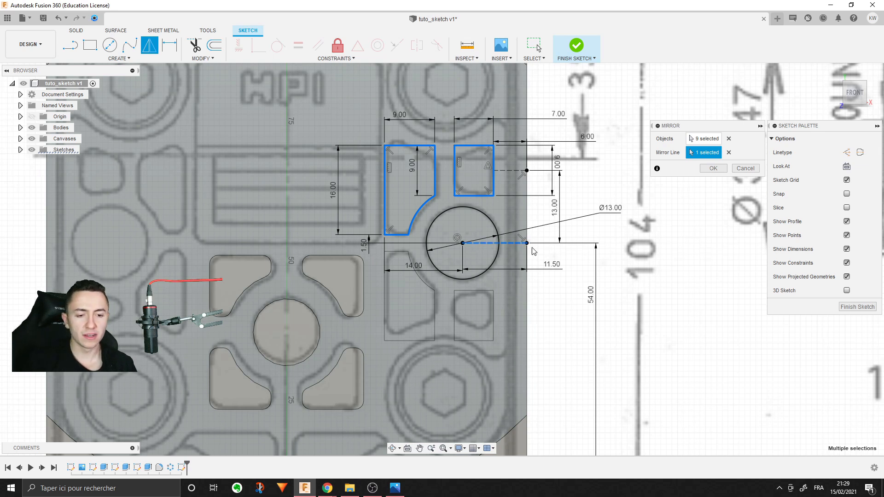
left_click(713, 168)
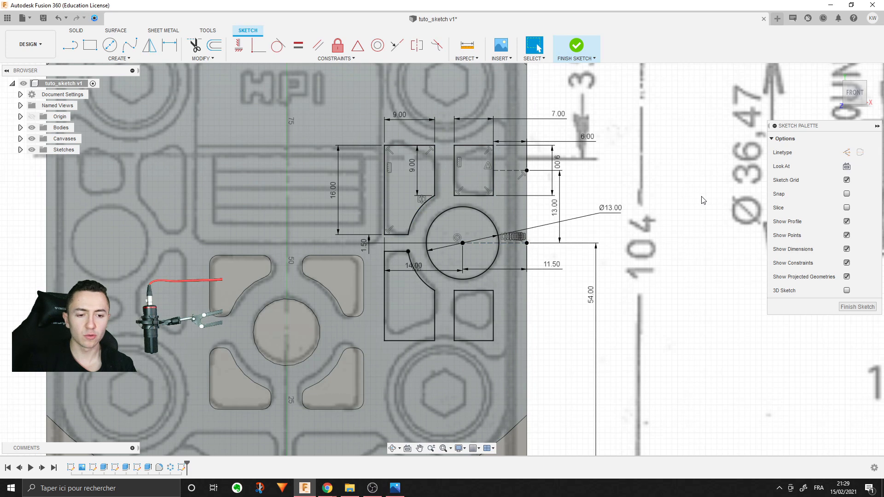
Step: Move the 14 mm dimension up between the upper and lower pocket outlines
scroll(693, 202, "up", 4)
middle_click_drag(502, 272, 576, 246)
scroll(574, 251, "down", 2)
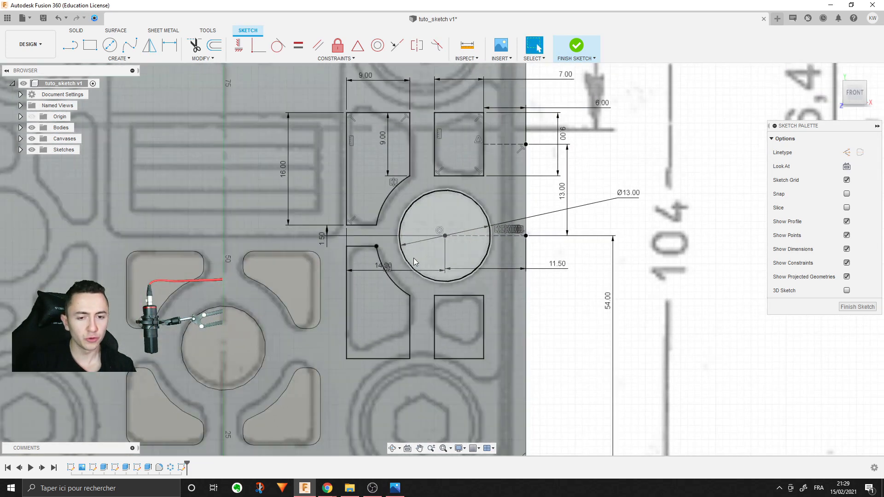
left_click_drag(384, 267, 388, 234)
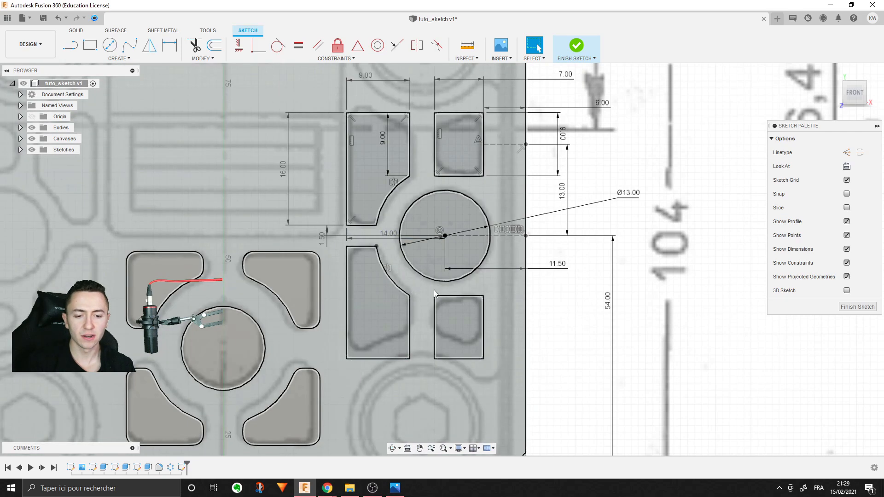
Step: Delete the 54 mm vertical dimension between the plate's base and the 13 mm circle's centre
scroll(400, 275, "down", 5)
scroll(543, 336, "up", 2)
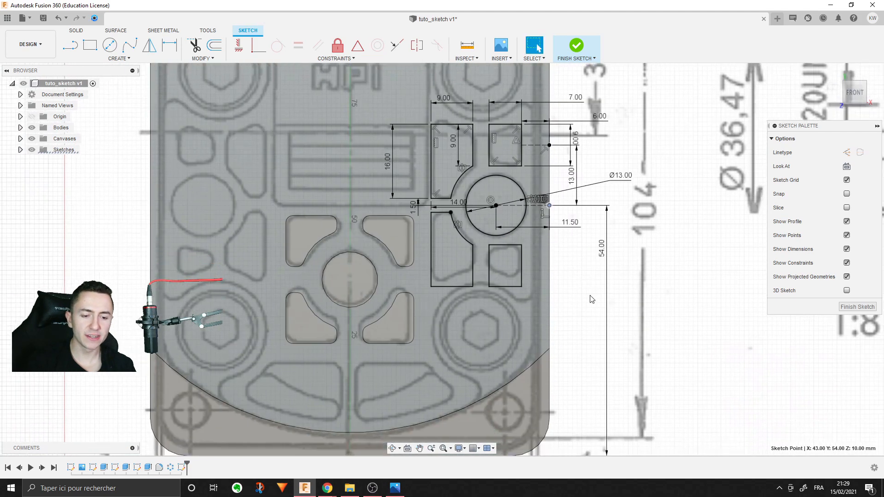
left_click(590, 296)
middle_click_drag(498, 205, 507, 304)
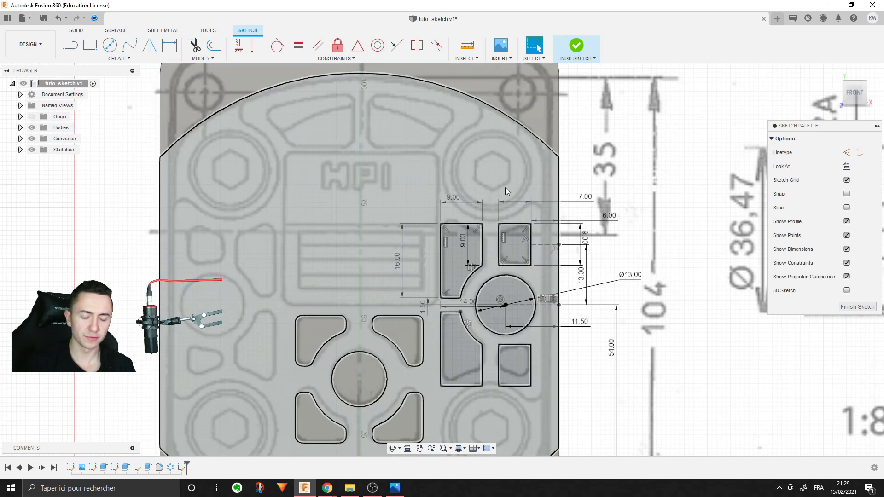
scroll(549, 261, "up", 1)
middle_click_drag(642, 327, 656, 268)
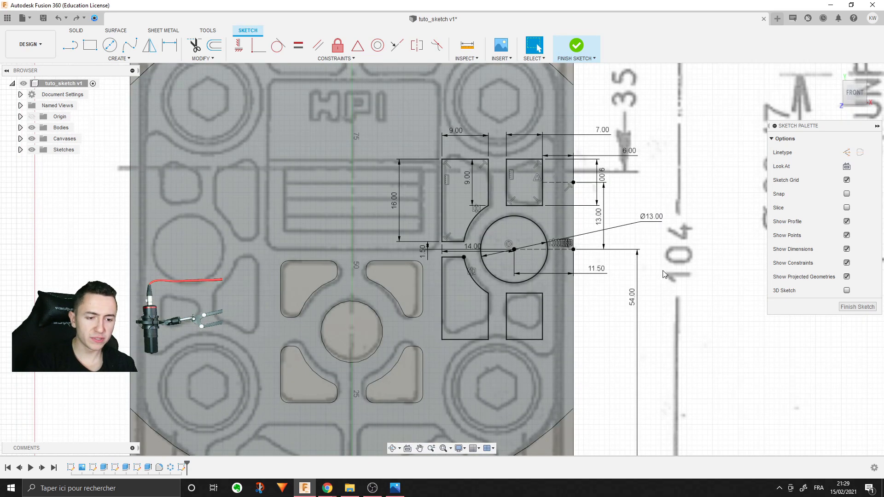
left_click(638, 297)
key("Delete")
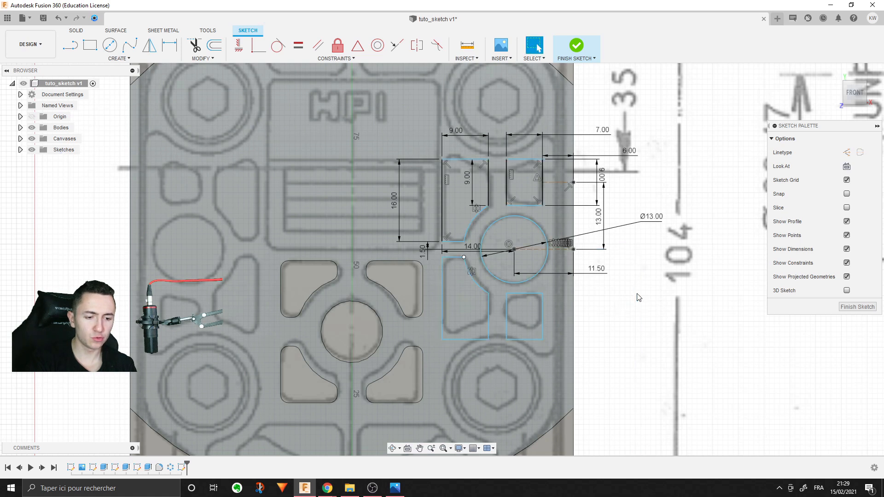
Step: Constrain the outer end of the 13 mm circle's horizontal construction line to the midpoint of the plate's vertical side edge
left_click_drag(574, 251, 577, 217)
left_click(574, 271)
middle_click_drag(672, 305, 557, 312)
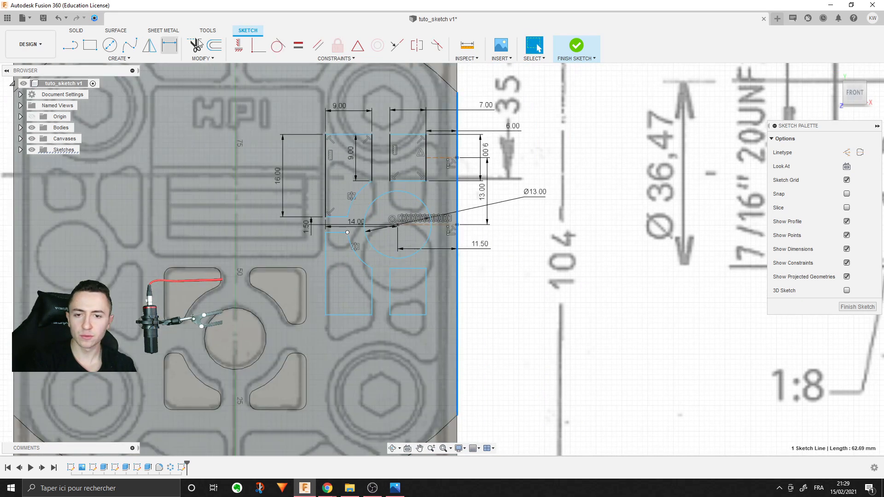
left_click(357, 44)
scroll(424, 131, "up", 3)
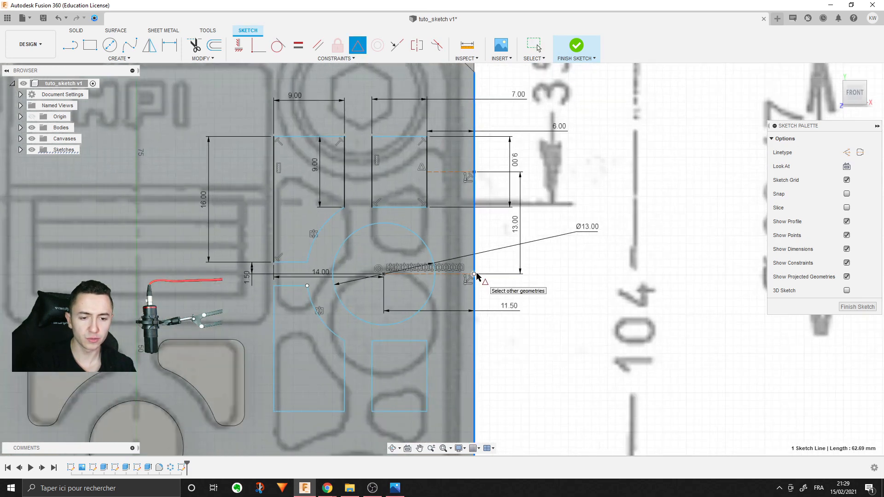
left_click(477, 273)
scroll(561, 322, "down", 1)
key("Escape")
scroll(561, 325, "down", 3)
scroll(512, 267, "up", 4)
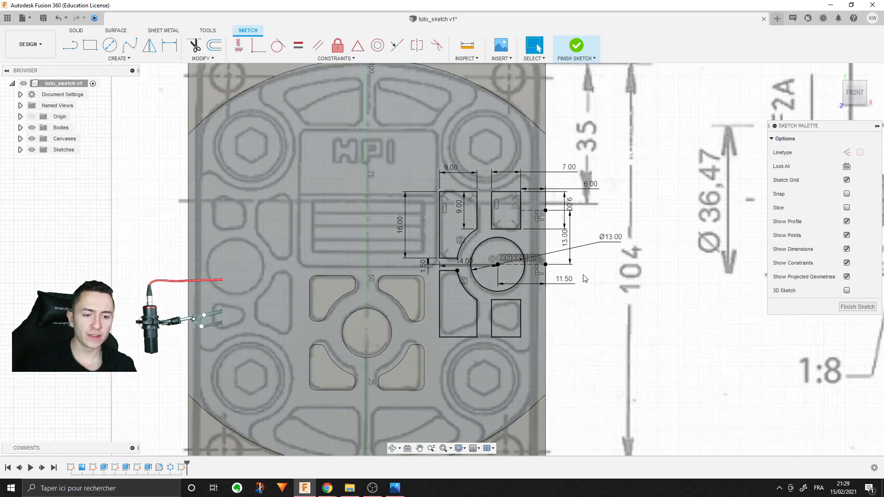
key("x")
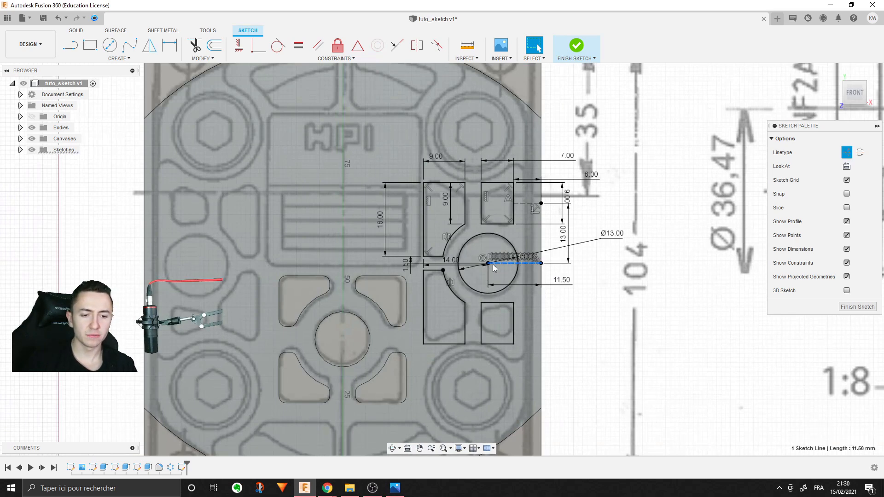
middle_click_drag(569, 321, 593, 235)
key("Escape")
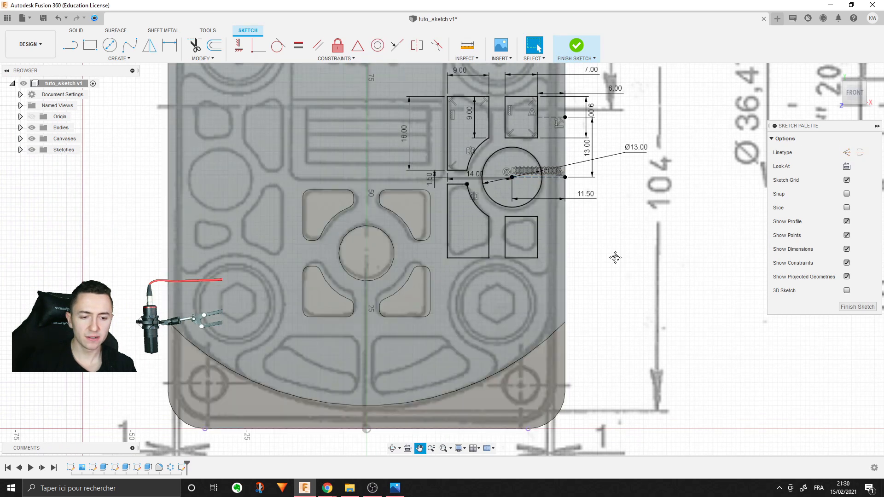
middle_click_drag(518, 147, 515, 276)
left_click(548, 305)
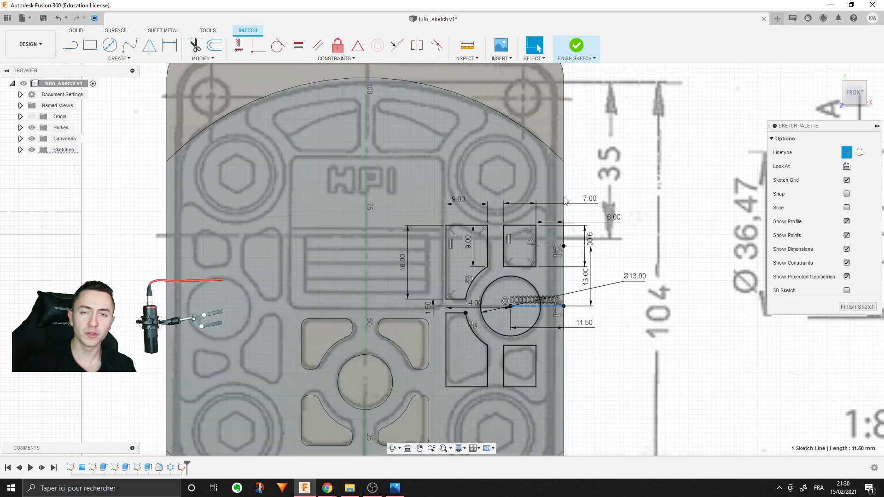
left_click(645, 304)
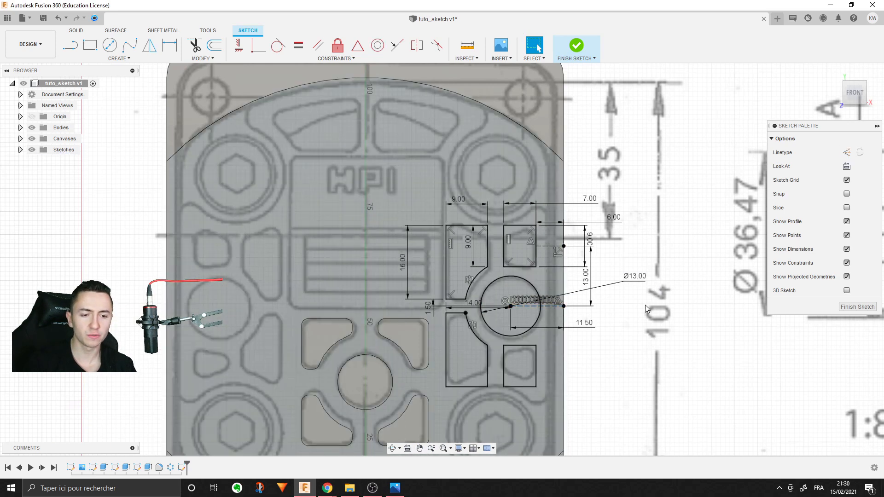
Step: Sketch a centre-point circle around the lower-right hexagonal screw head of the reference drawing
middle_click_drag(645, 305, 612, 250)
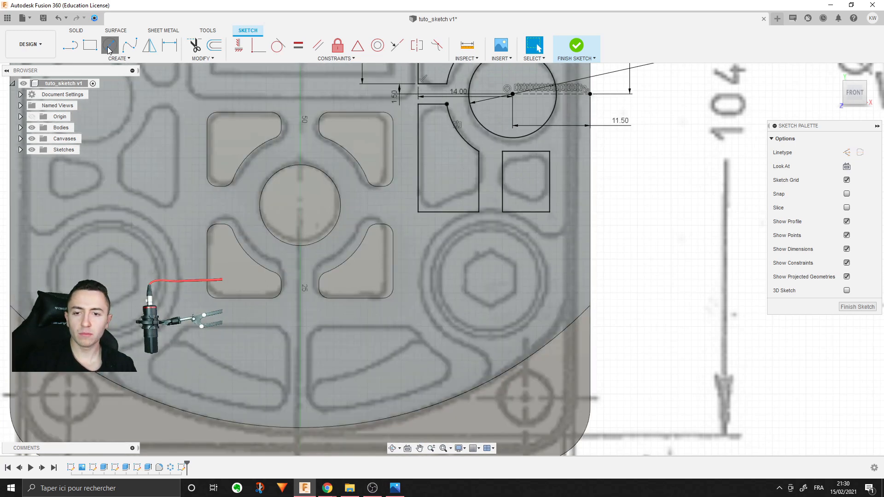
left_click(110, 44)
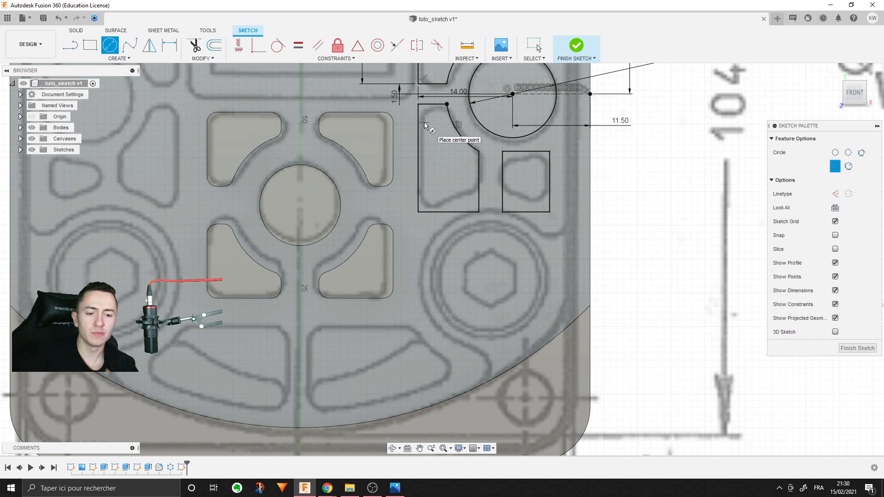
left_click(490, 278)
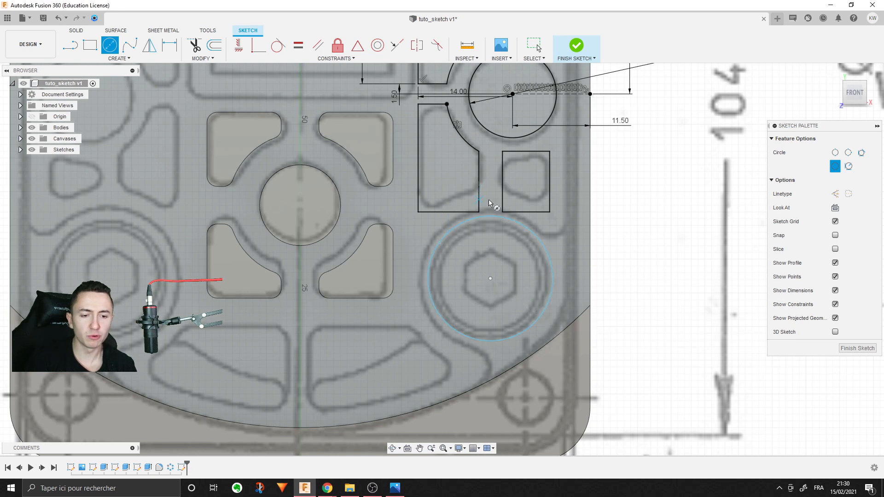
left_click(531, 224)
key("Escape")
Step: Dimension the diameter of the circle around the lower-right screw head as 17 mm
left_click(510, 220)
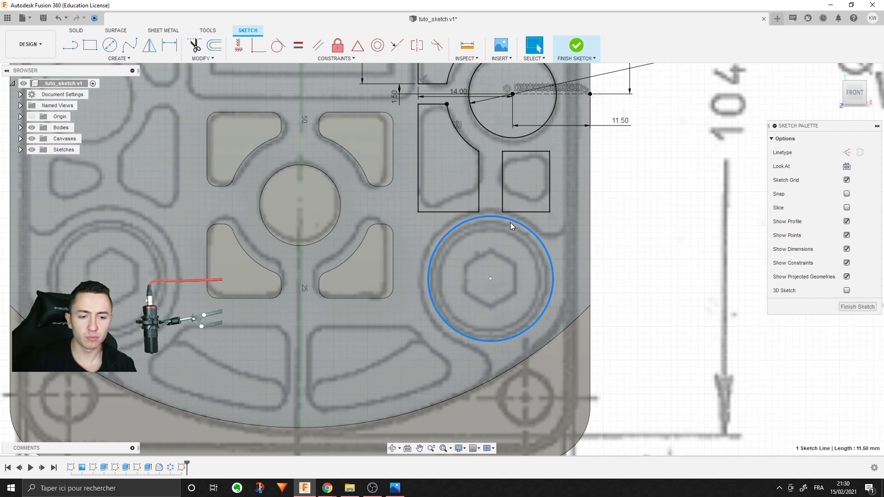
key("d")
left_click(538, 247)
left_click(631, 222)
type("17")
key("Return")
Step: Undo the construction line begun at the screw-head circle's centre and the circle's diameter dimension
key("l")
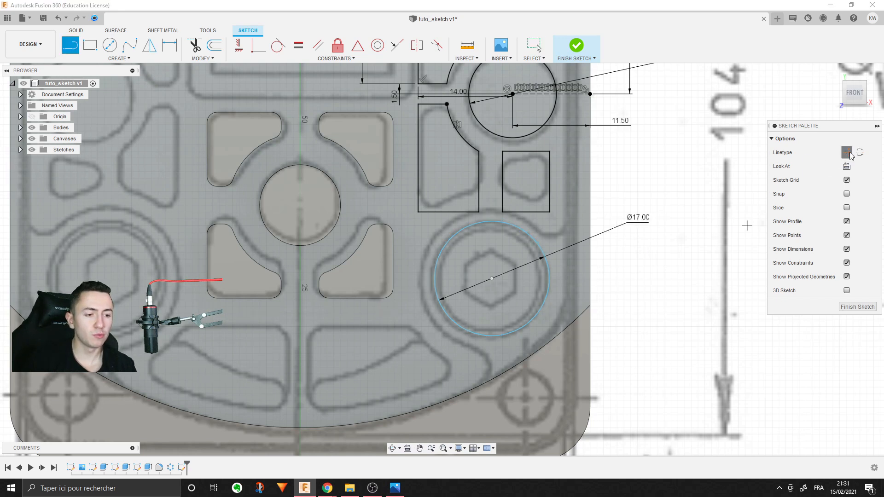
left_click(491, 279)
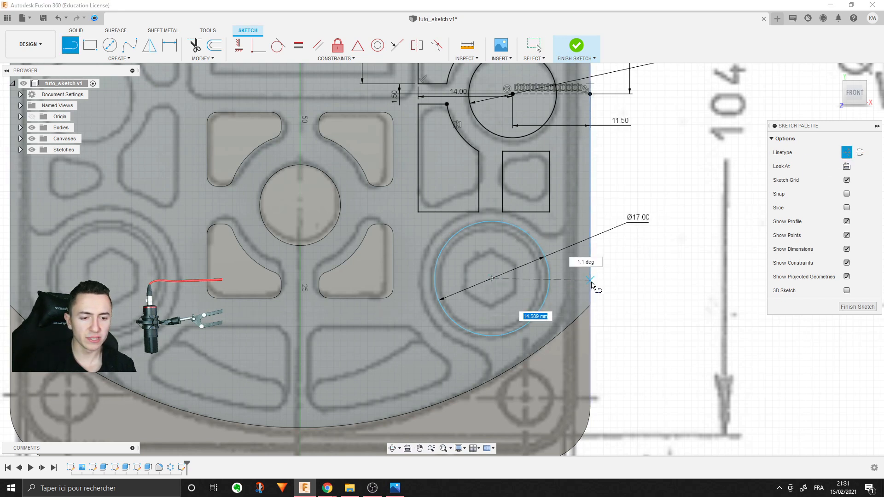
key("ctrl+z")
key("ctrl+z")
Step: Draw a construction line from the screw-head circle's centre to the plate's right edge and make it perpendicular to that edge
left_click(485, 249)
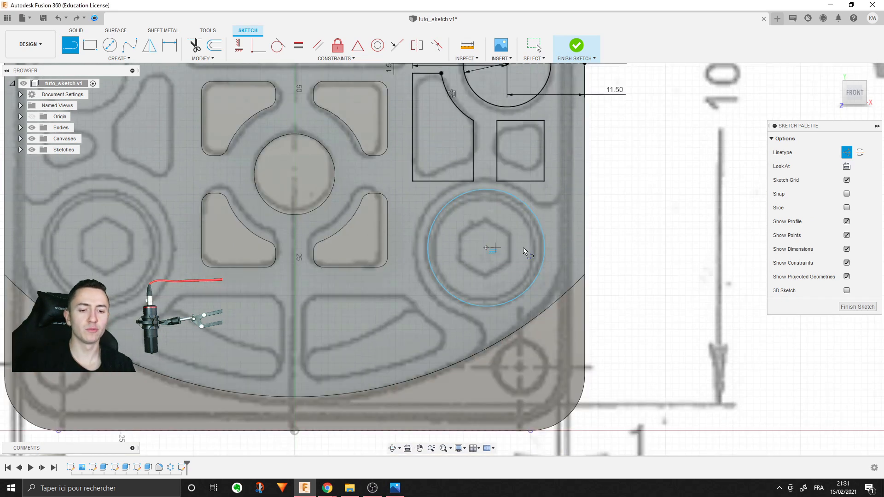
left_click(585, 256)
key("Escape")
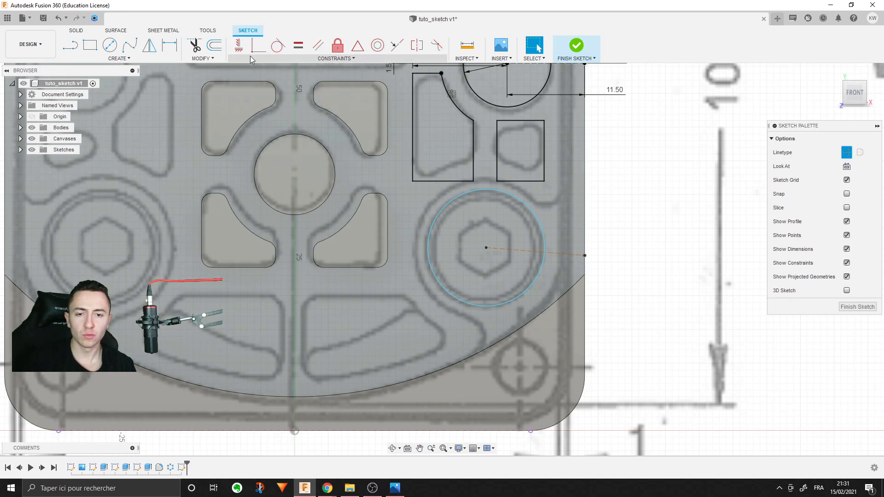
left_click(335, 58)
left_click(276, 120)
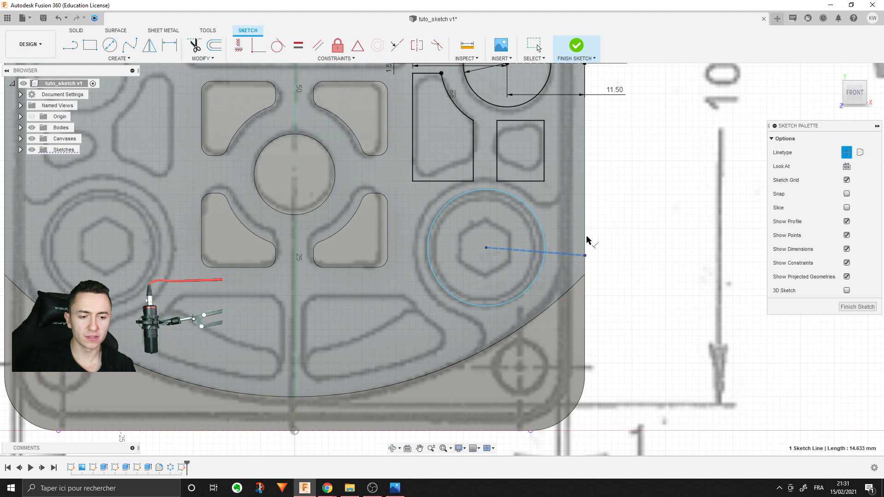
left_click(579, 254)
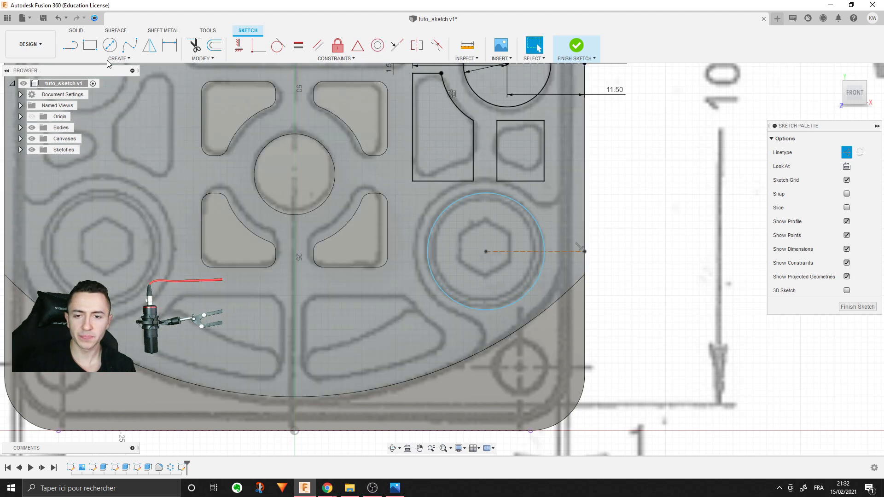
Step: Dimension the vertical distance from the plate's base to the screw-head circle's construction line, entering 26 mm and correcting it to 27 mm
left_click(70, 44)
key("Escape")
mouse_move(672, 249)
middle_mouse_down()
mouse_move(624, 249)
mouse_move(556, 199)
middle_mouse_up()
key("d")
left_click(572, 196)
left_click(504, 375)
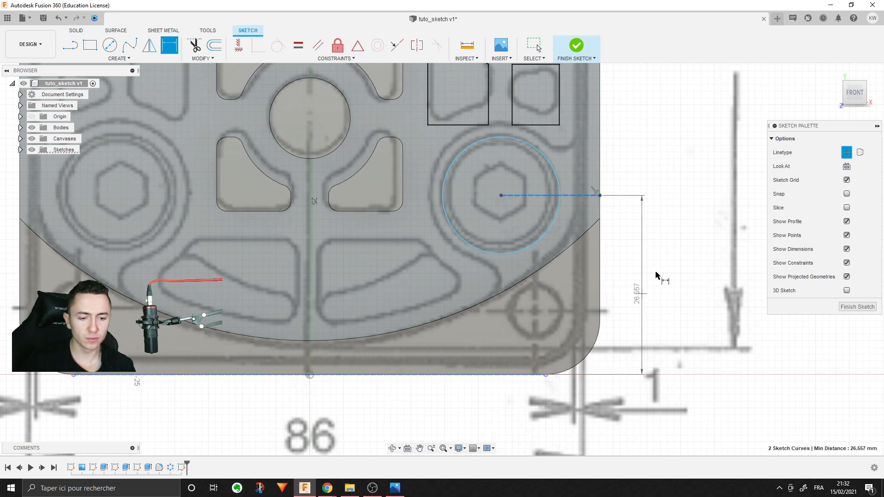
left_click(671, 238)
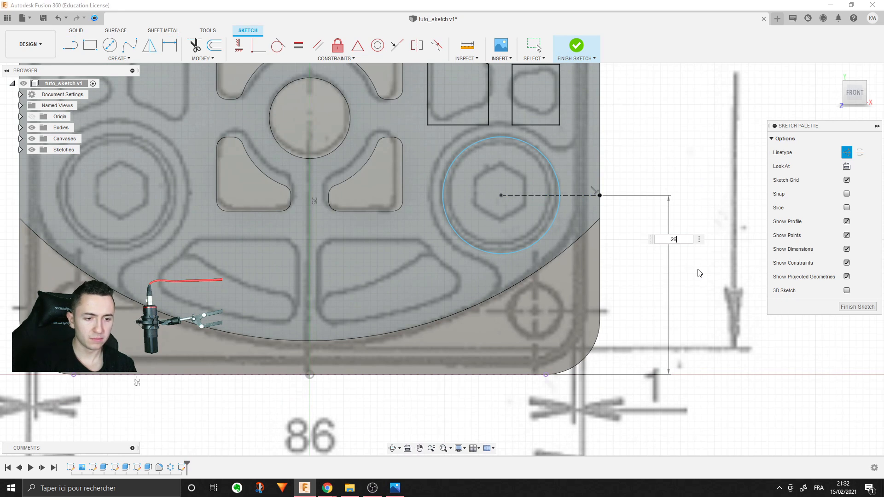
key("Return")
double_click(671, 243)
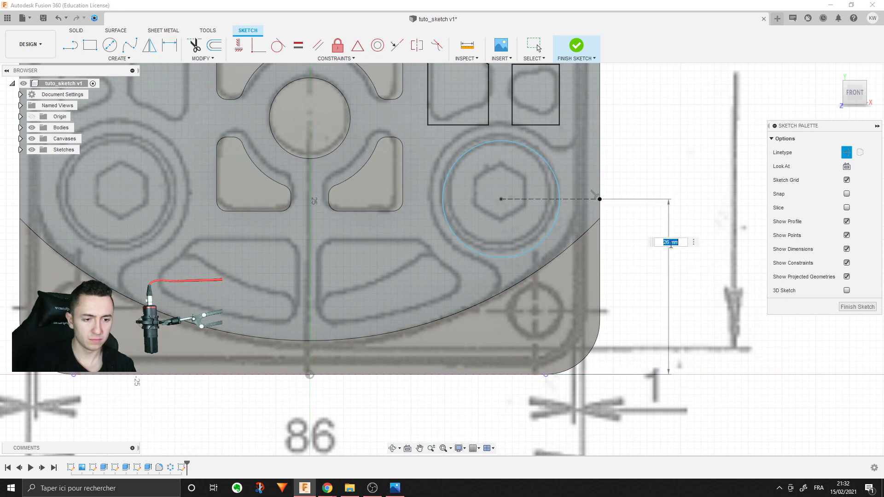
key("Return")
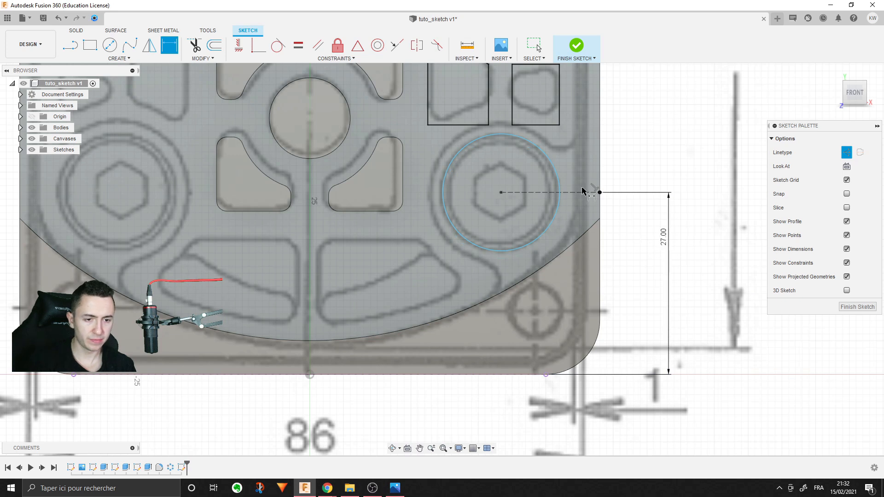
Step: Dimension the horizontal construction line from the screw-head circle's centre to the plate's right edge as 15 mm
left_click(579, 192)
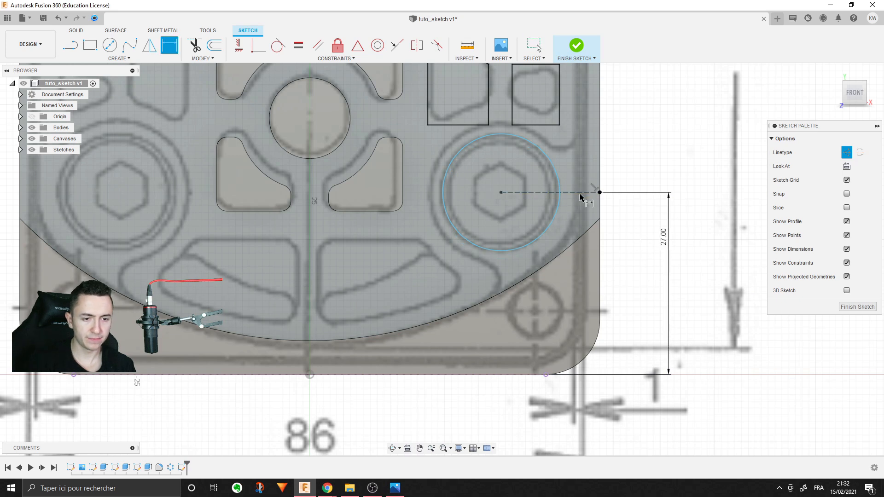
left_click(664, 165)
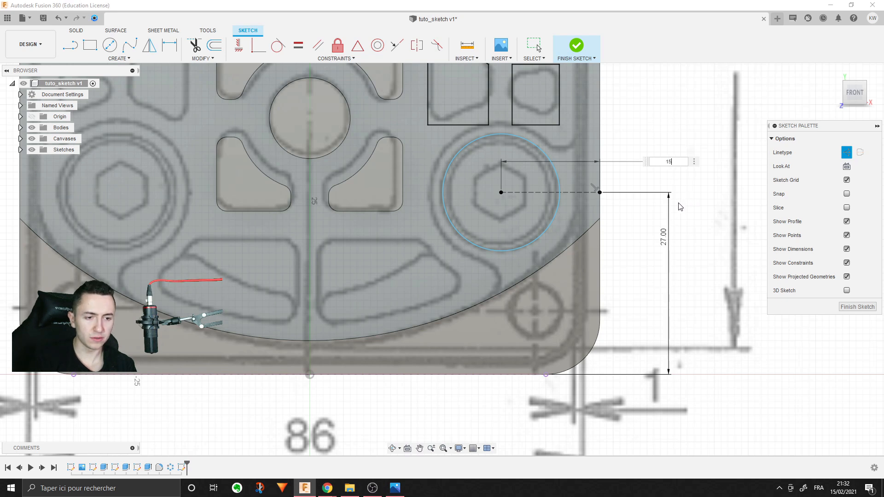
type("15")
key("Return")
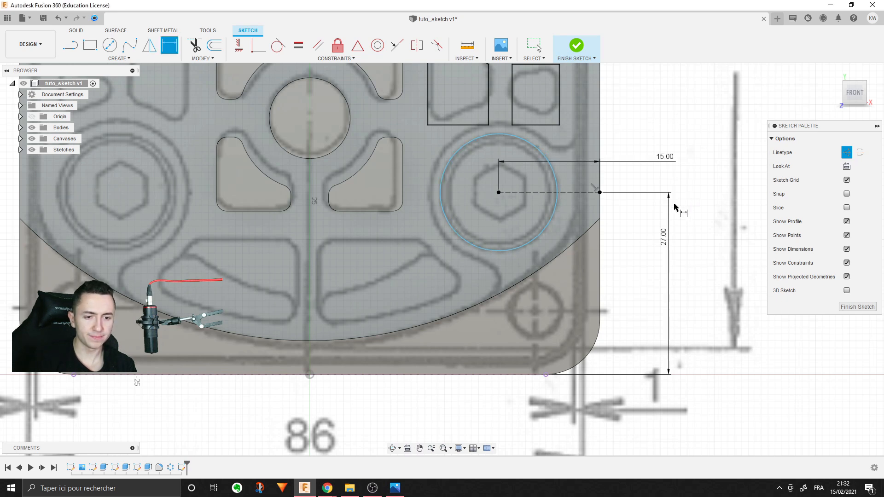
Step: Dimension the diameter of the circle around the lower-right screw head, setting it to 17 mm
left_click(554, 168)
left_click(688, 124)
middle_click_drag(658, 155, 640, 216)
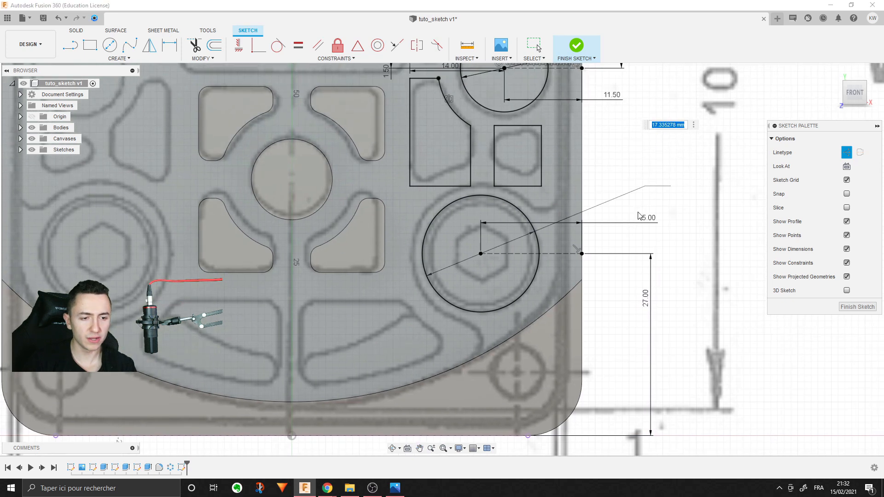
type("17")
key("Return")
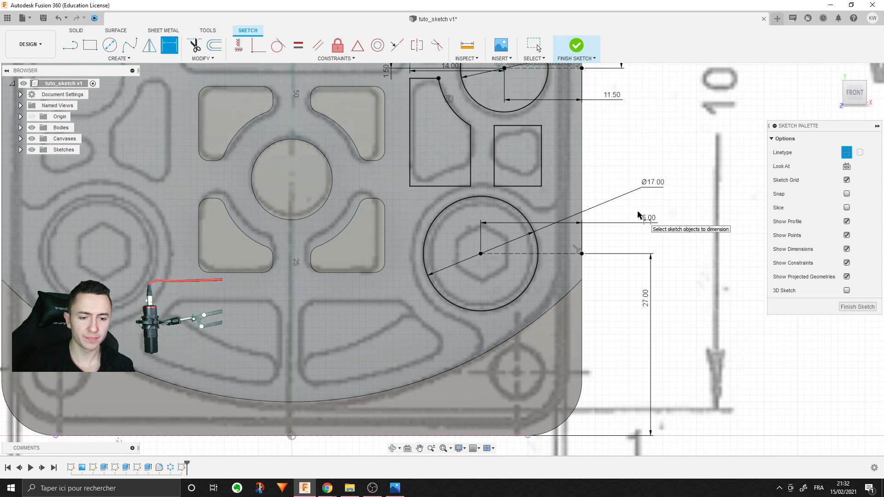
Step: Draw two slanted lines, about 14 mm and 11 mm long, from opposite sides of the 17 mm circle down to the plate's lower arc
key("l")
scroll(654, 321, "up", 2)
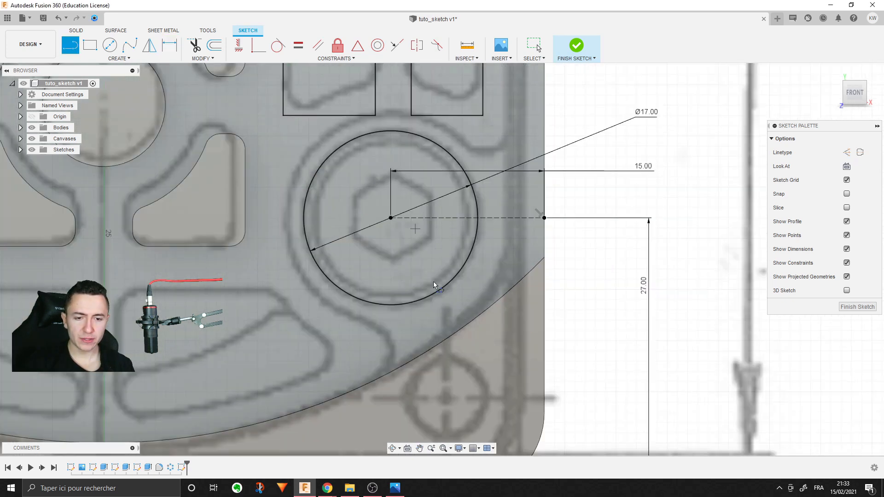
left_click(309, 251)
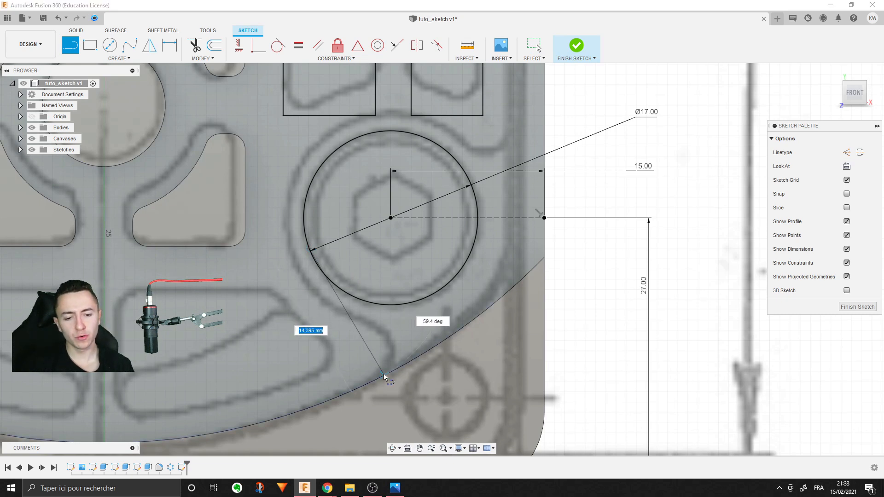
double_click(386, 376)
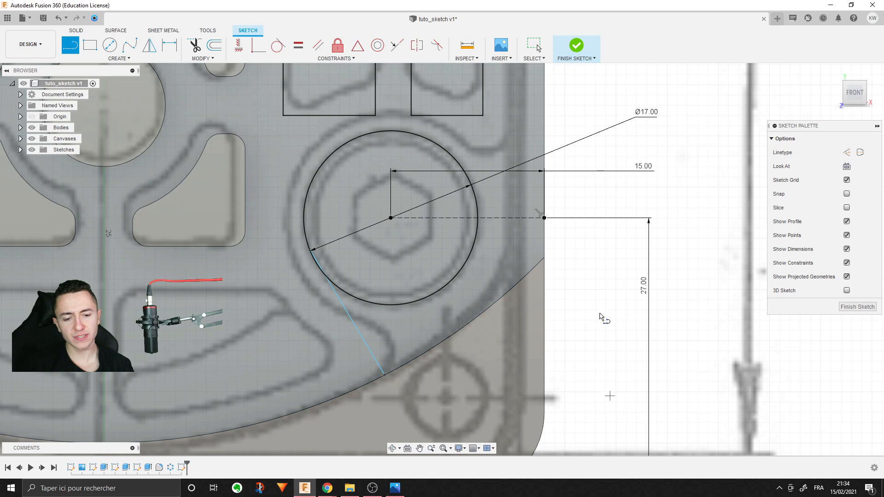
left_click(463, 171)
double_click(522, 278)
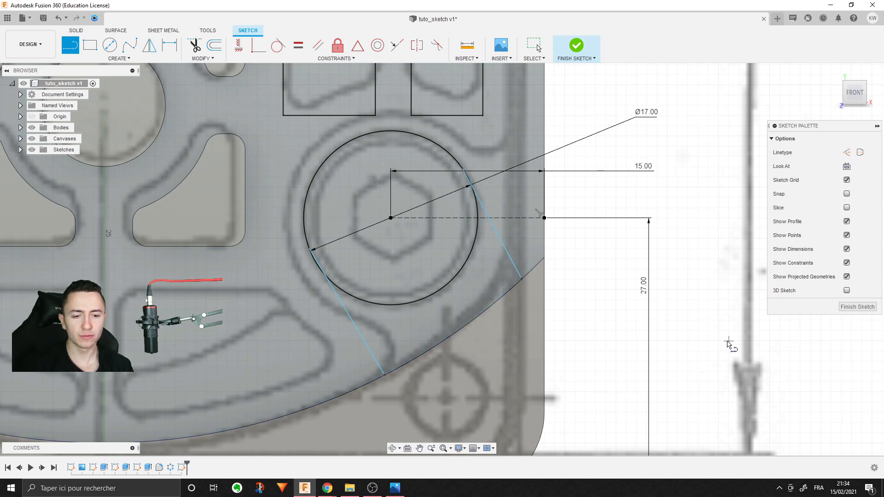
key("Escape")
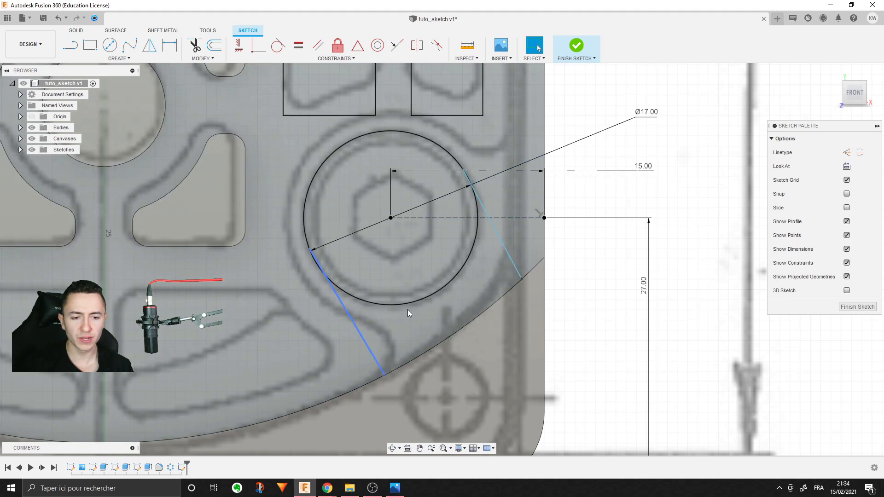
Step: Draw a construction line across the circle between the two slanted lines' start points and make it coincident with the circle's centre
middle_click_drag(358, 327, 385, 350)
scroll(505, 279, "up", 2)
scroll(508, 282, "down", 1)
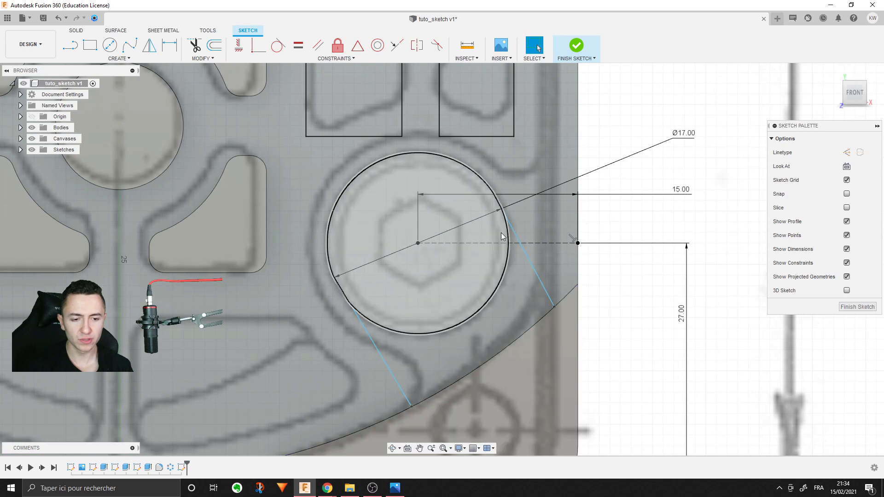
middle_click_drag(496, 302, 516, 290)
key("l")
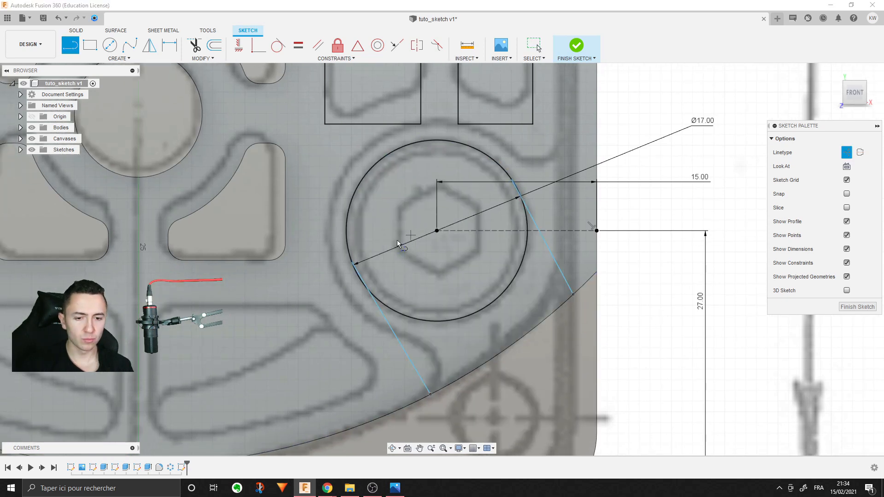
left_click(353, 264)
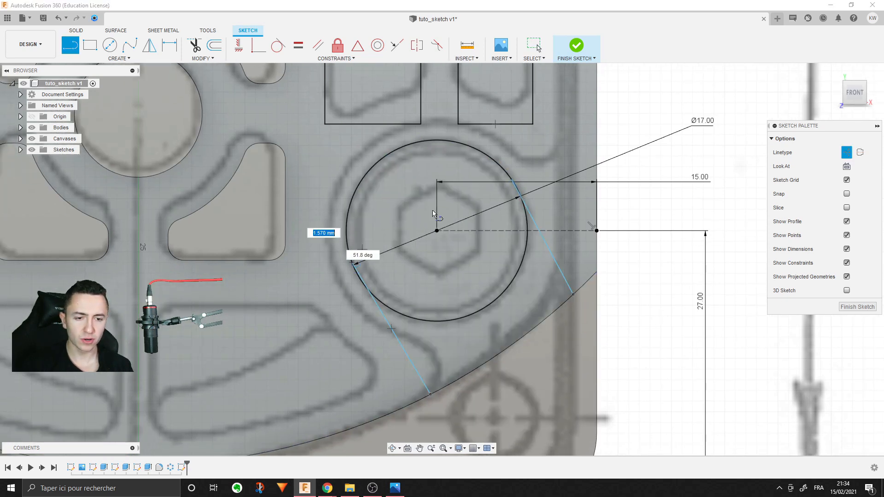
left_click(514, 179)
key("Escape")
left_click(258, 46)
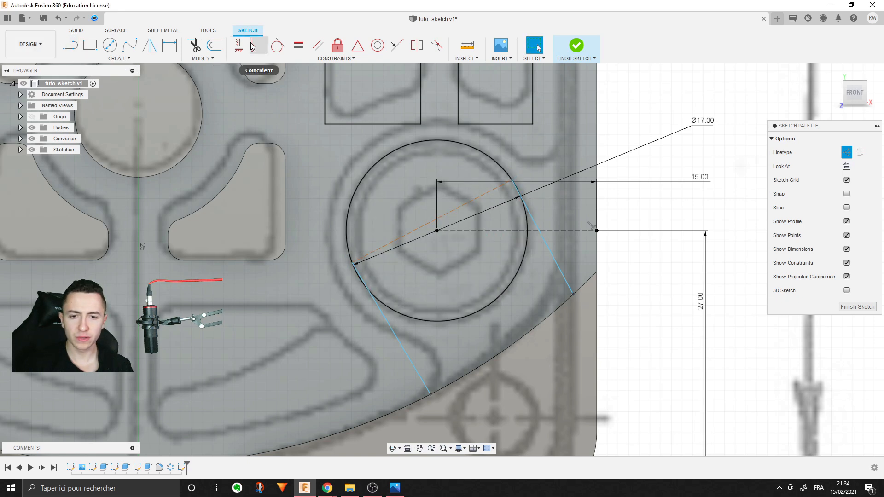
left_click(433, 226)
left_click(430, 221)
key("Escape")
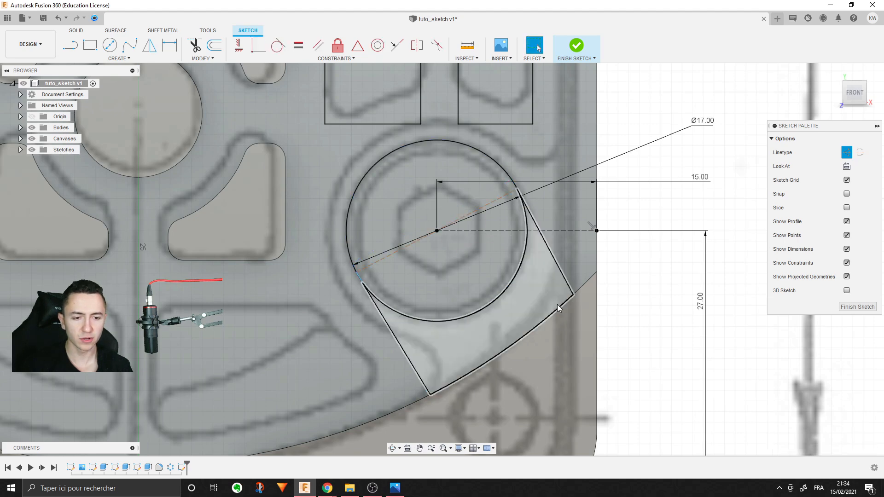
Step: Apply tangent constraints between the two slanted lines and the 17 mm circle
scroll(543, 168, "up", 3)
scroll(516, 243, "up", 2)
left_click(526, 241)
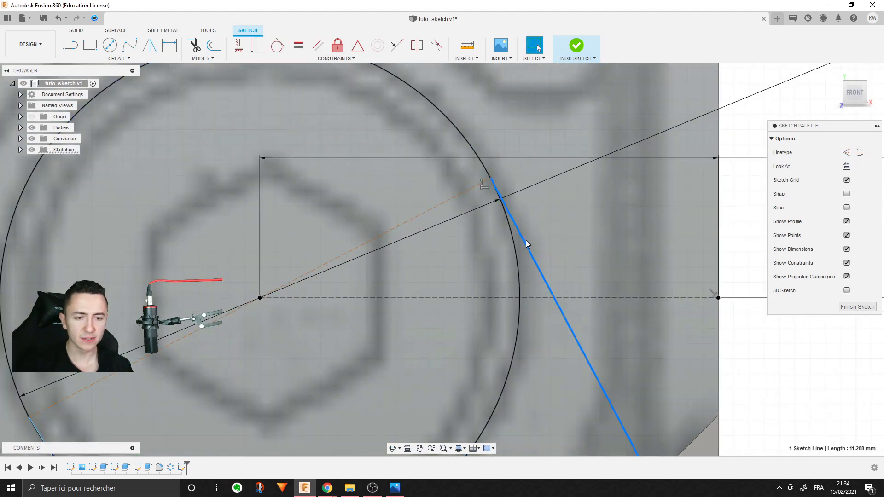
scroll(573, 212, "down", 4)
left_click(278, 44)
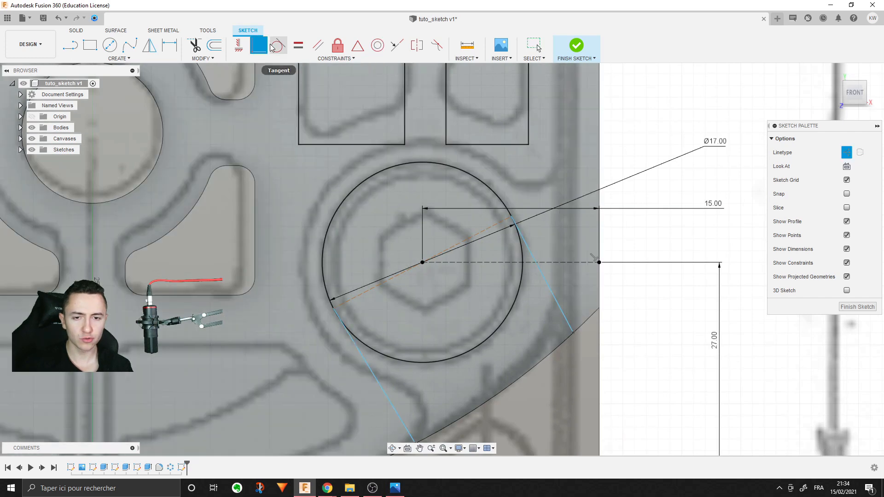
left_click(489, 194)
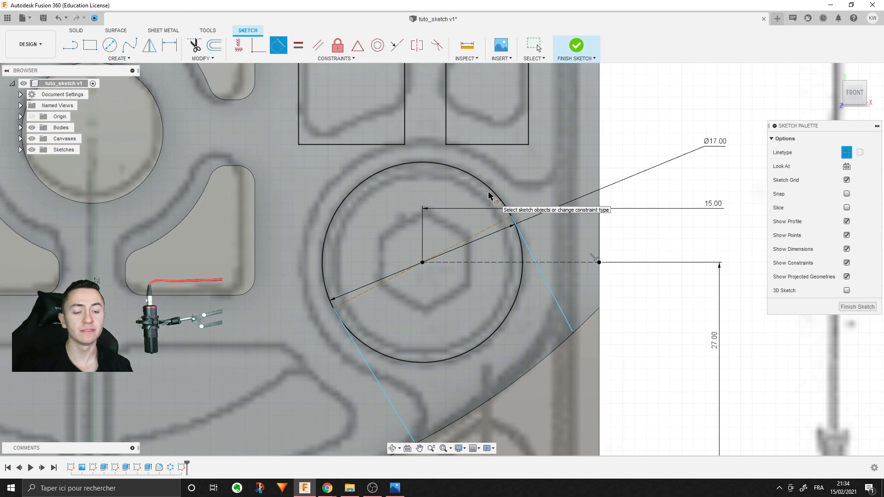
scroll(410, 285, "up", 2)
middle_click_drag(411, 285, 415, 252)
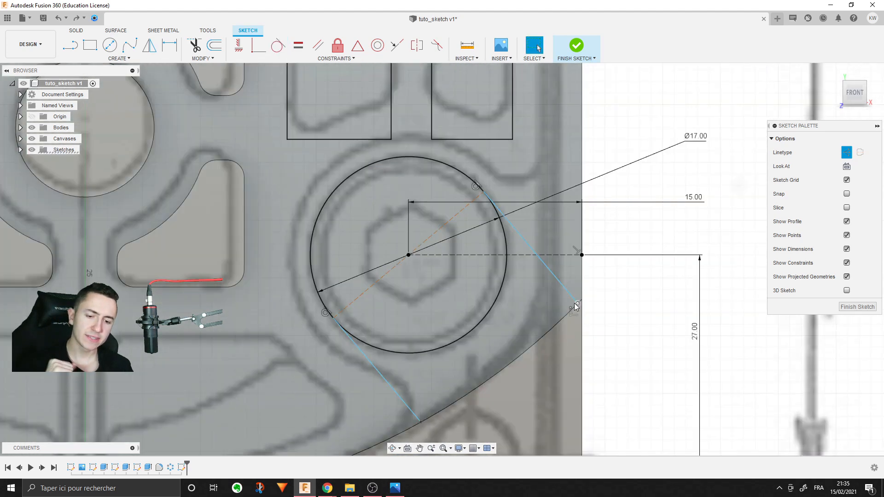
Step: Delete the slanted line on the right side of the 17 mm circle, keeping the construction line across the circle
left_click(572, 300)
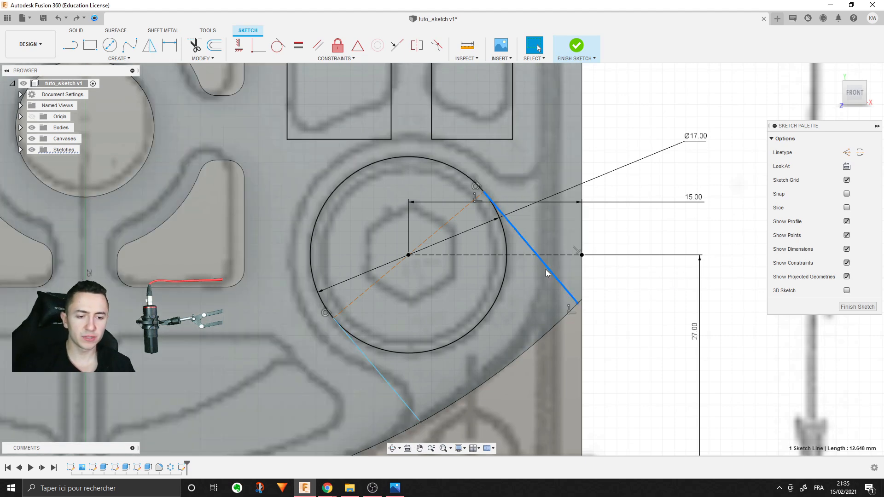
key("Delete")
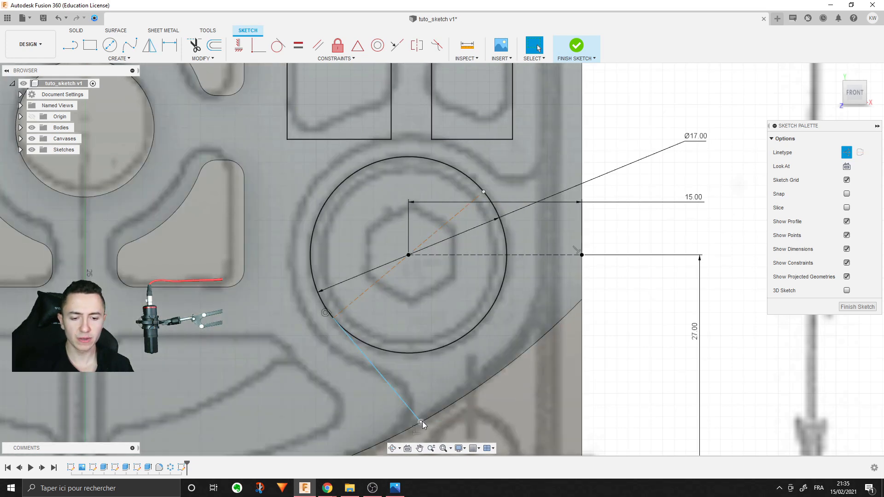
left_click(420, 419)
left_click(665, 333)
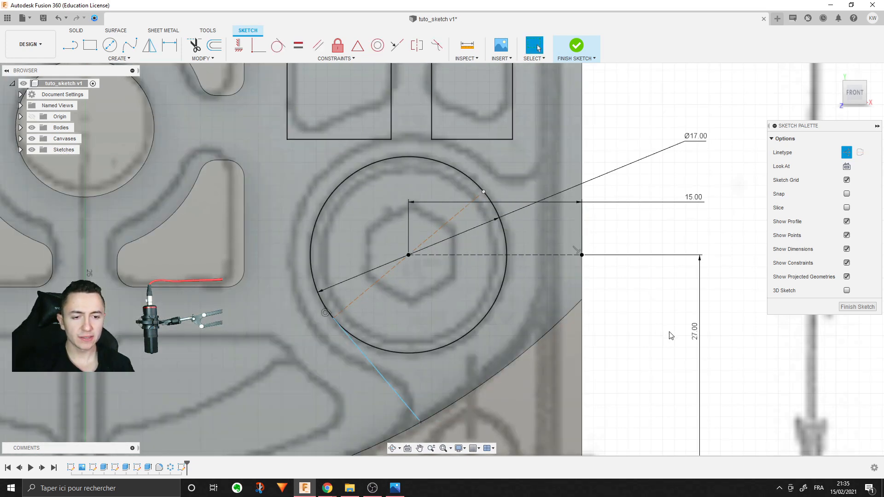
Step: Draw a line about 9.6 mm long from the construction line's upper end to the plate's right edge, make it horizontal and adjust its height
middle_click_drag(665, 332, 645, 392)
left_click(70, 45)
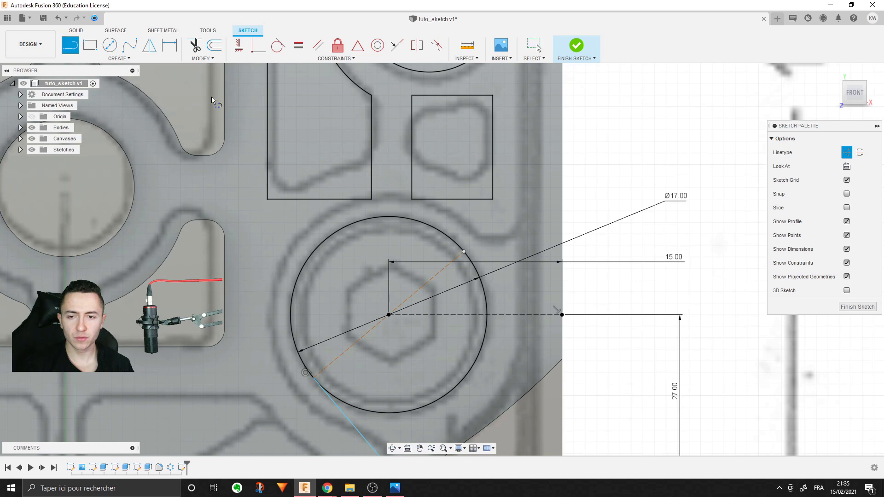
left_click(469, 254)
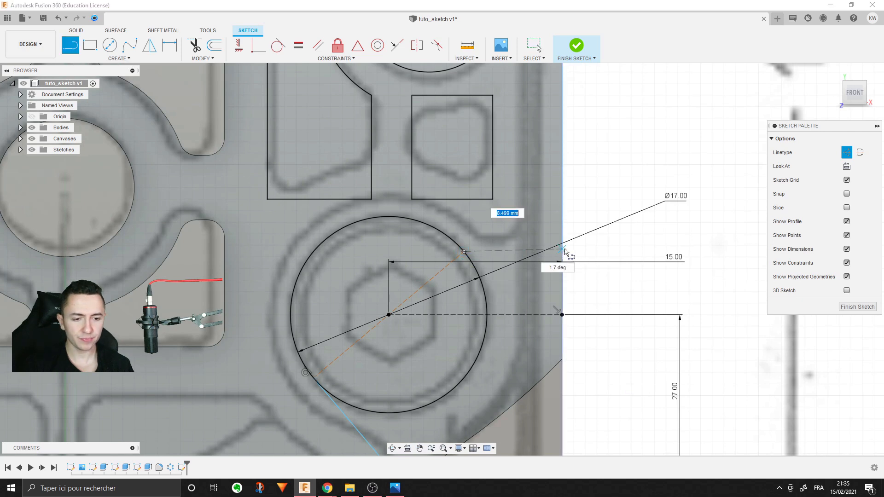
left_click(563, 249)
key("Escape")
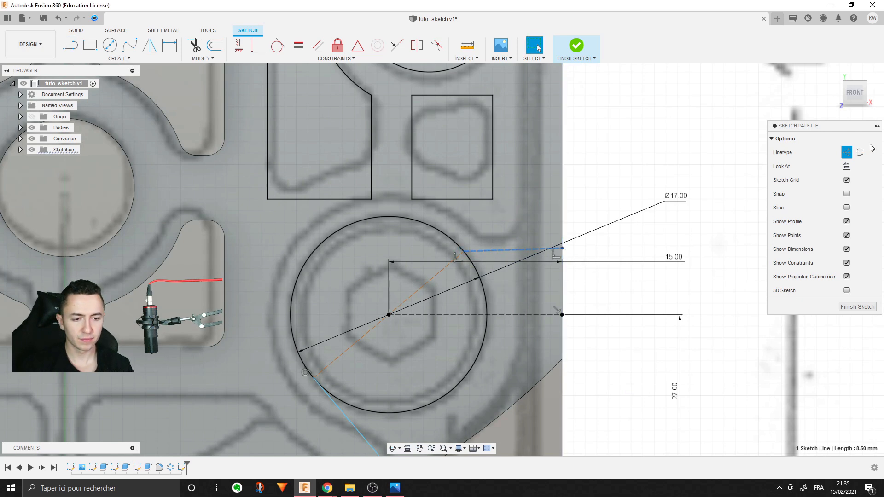
left_click(239, 53)
left_click_drag(545, 196, 548, 189)
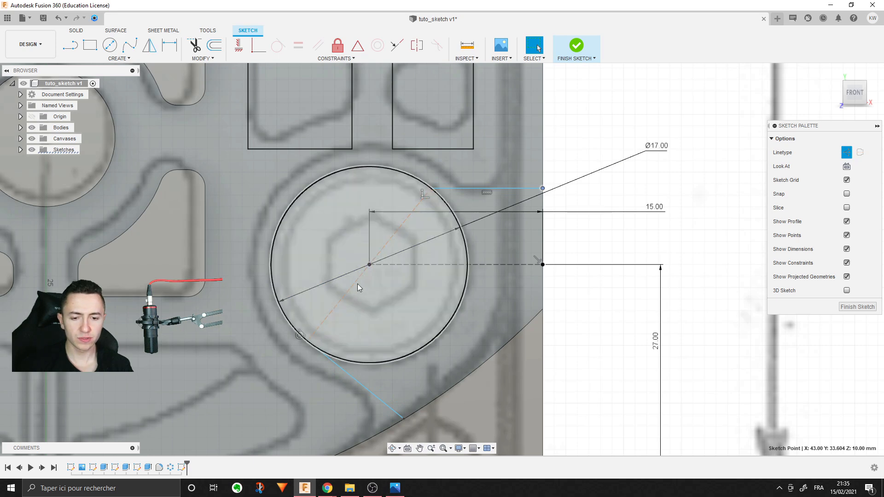
Step: Examine the constraints on the lines around the 17 mm circle and compare the sketched profiles with the whole reference drawing
left_click(409, 215)
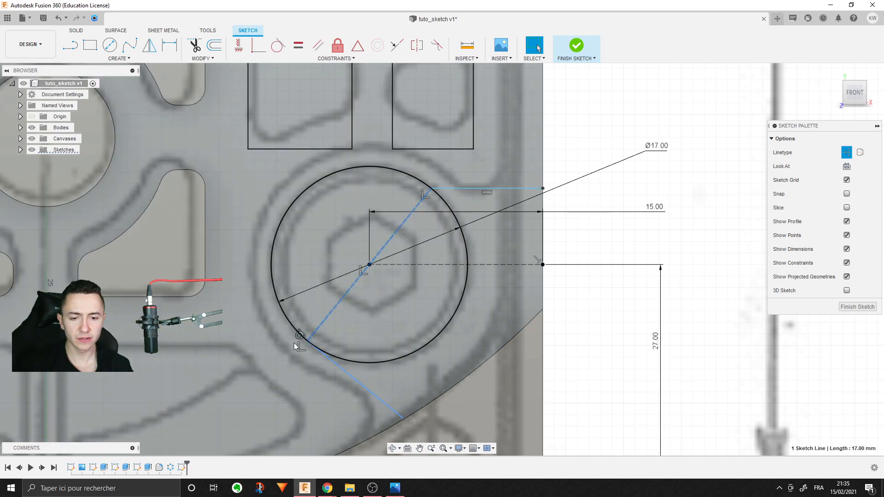
scroll(489, 306, "down", 2)
middle_click_drag(490, 305, 488, 250)
left_click(539, 267)
key("d")
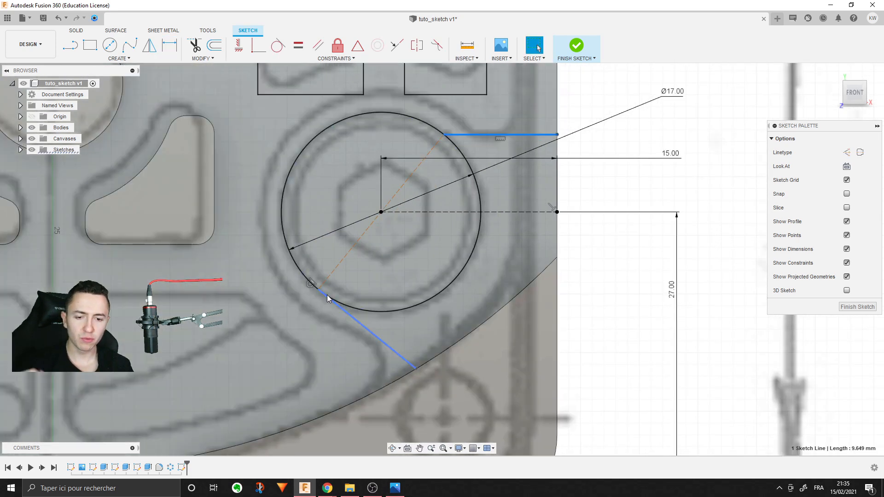
left_click(329, 303)
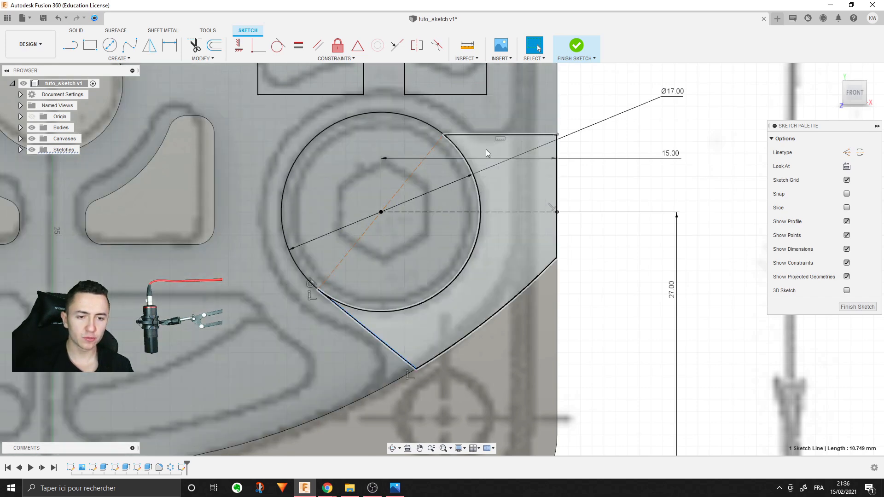
left_click(533, 135)
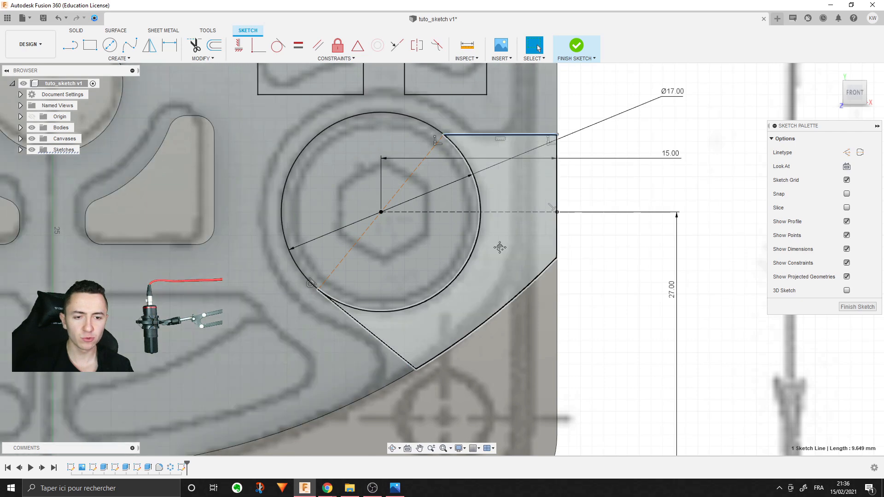
middle_click_drag(500, 247, 474, 298)
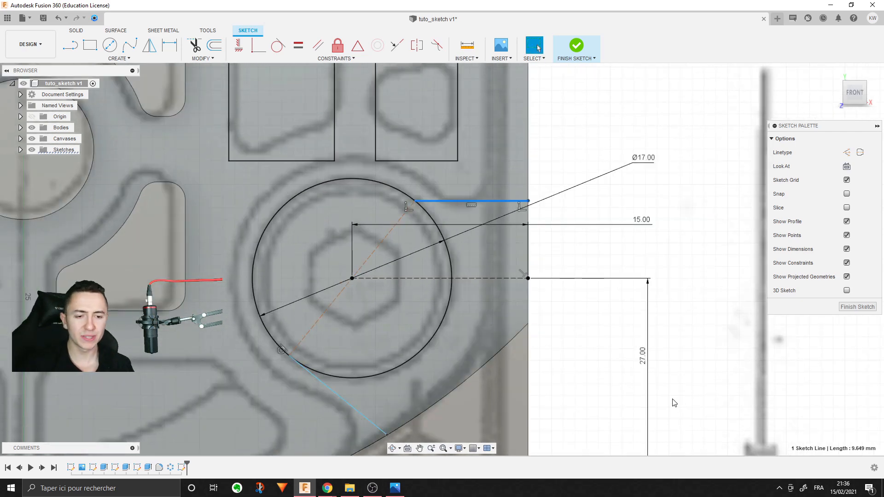
scroll(675, 403, "down", 2)
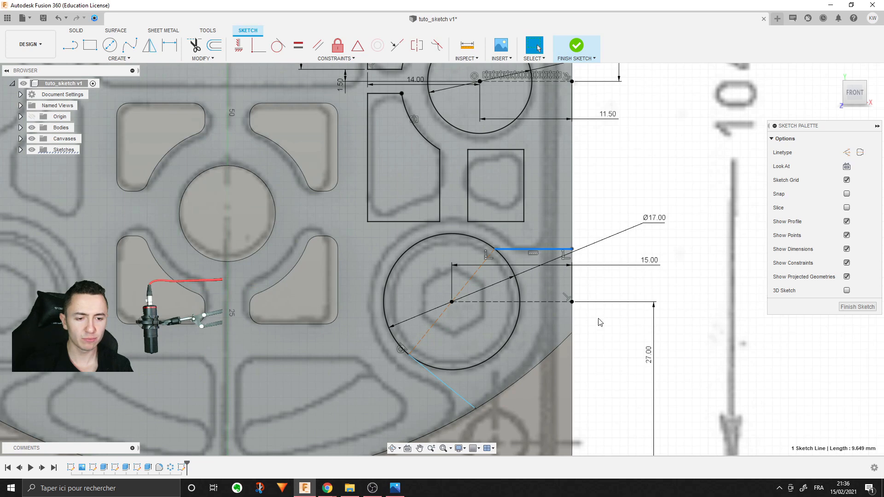
scroll(594, 318, "down", 2)
scroll(578, 244, "up", 3)
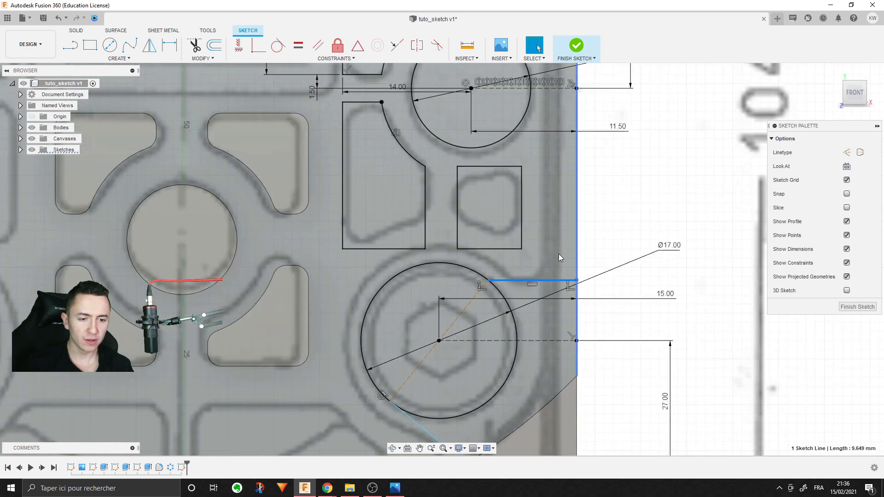
middle_click_drag(662, 401, 656, 310)
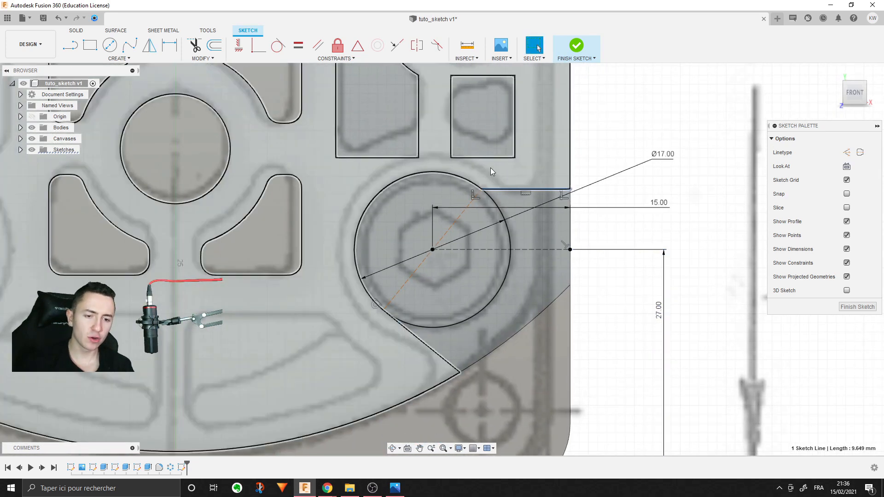
middle_click_drag(511, 408, 574, 476)
scroll(529, 372, "down", 4)
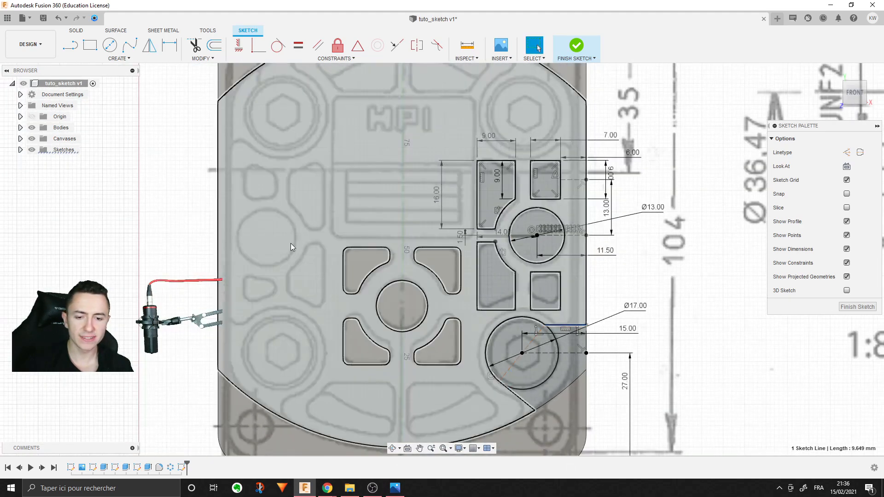
Step: Dimension the distance from the plate's bottom edge to the horizontal line beside the 17 mm circle and set it to 34 mm
mouse_move(511, 379)
middle_mouse_down()
mouse_move(414, 312)
mouse_move(390, 313)
middle_mouse_up()
scroll(391, 313, "up", 6)
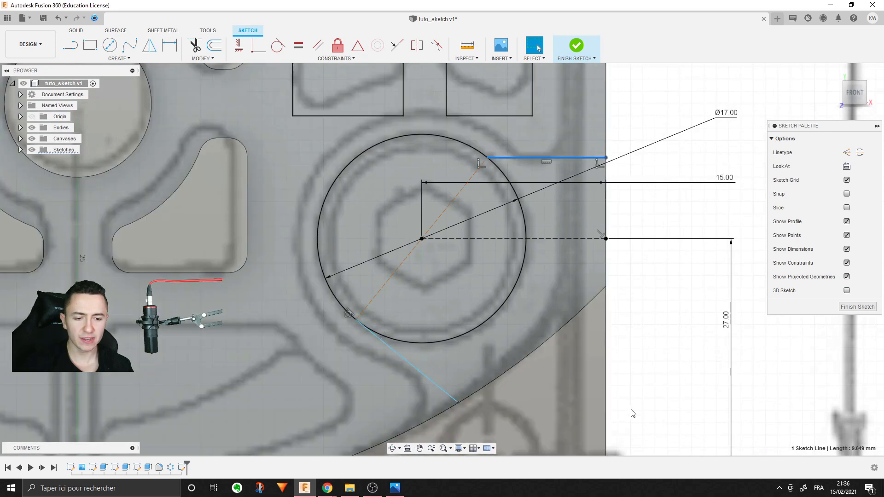
middle_click_drag(631, 414, 632, 339)
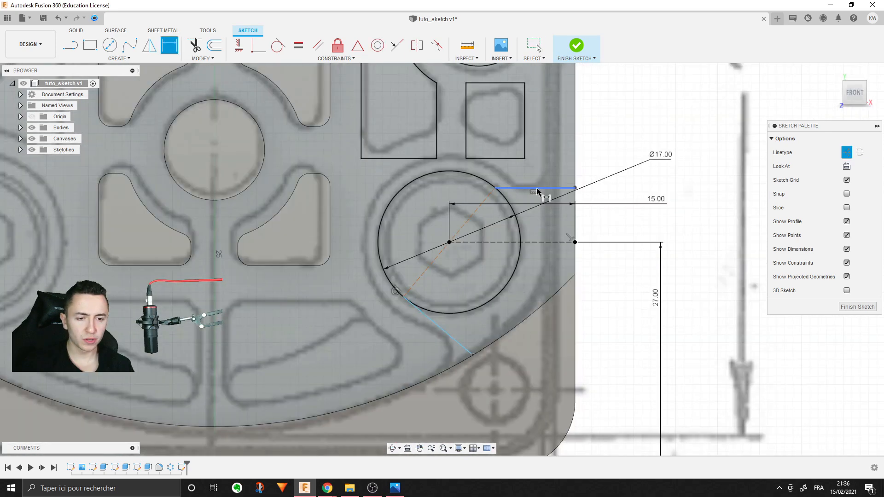
left_click(537, 189)
middle_click_drag(640, 368, 613, 276)
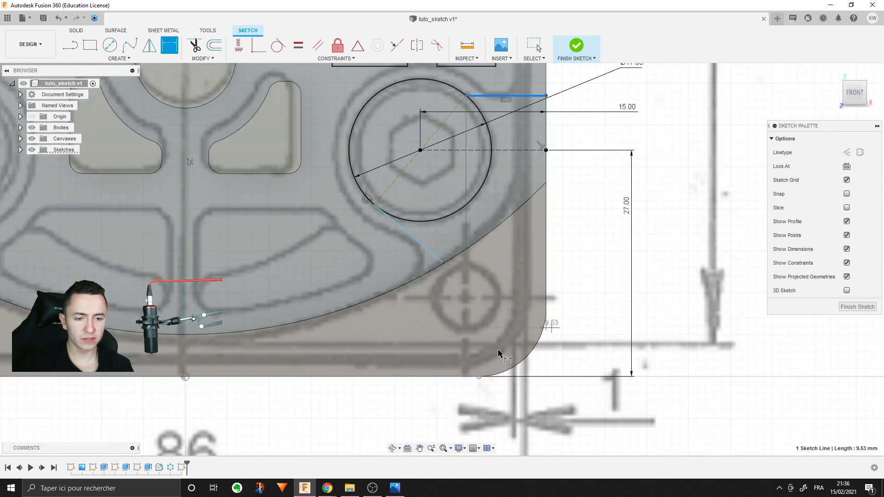
left_click(466, 377)
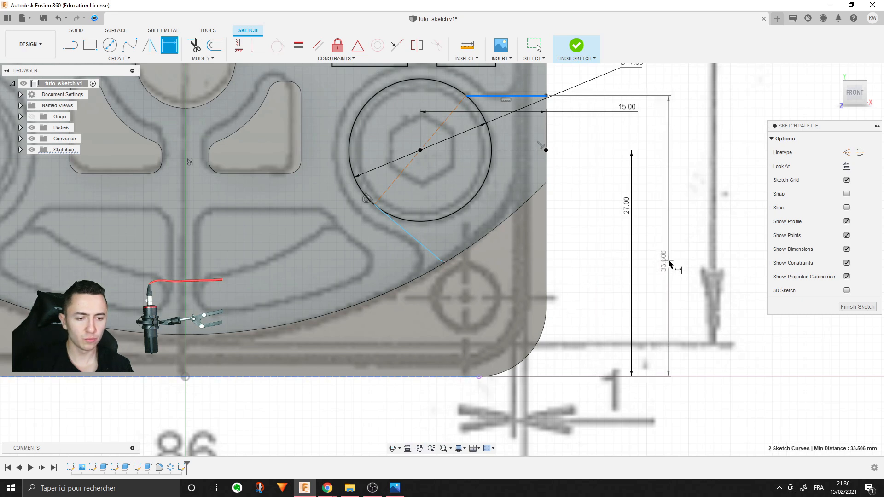
left_click(670, 264)
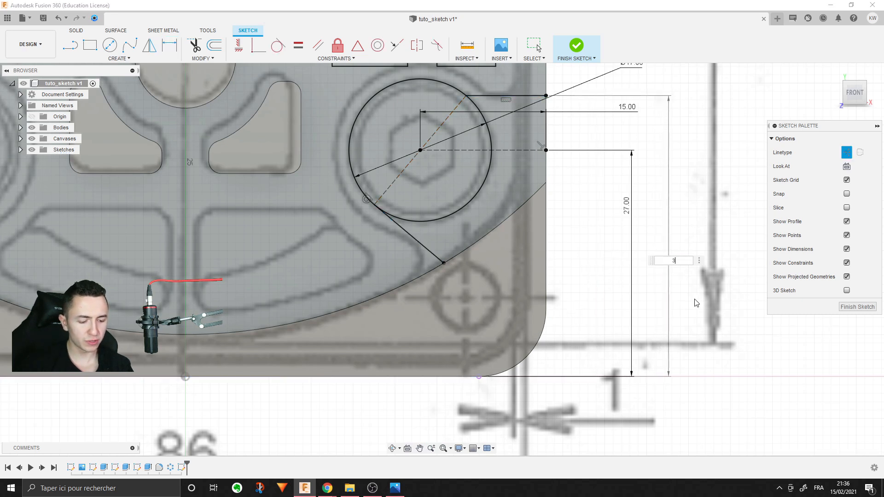
key("Return")
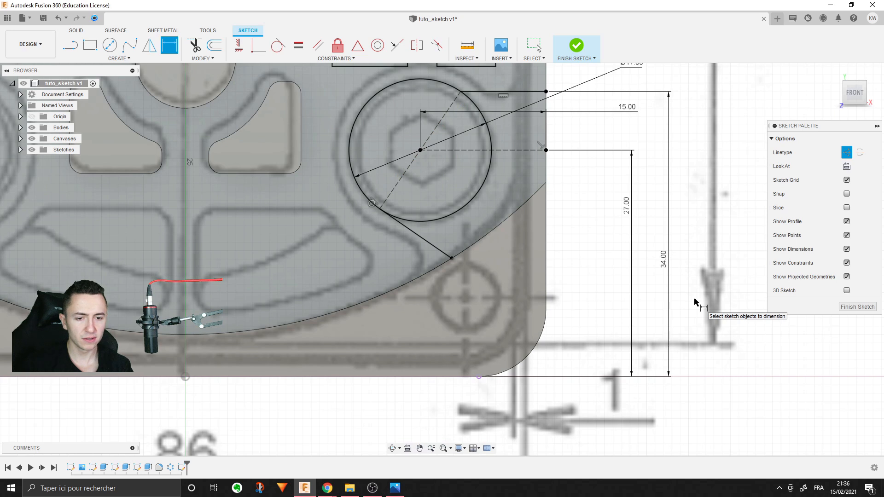
Step: Set the horizontal line's distance from the plate's bottom edge to 33 mm
scroll(695, 302, "down", 1)
double_click(664, 262)
type("3")
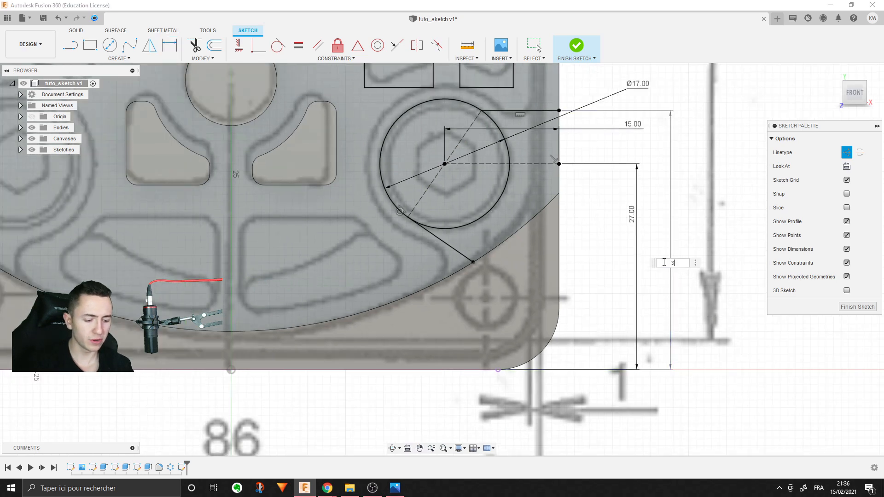
type("3")
key("Return")
key("d")
Step: Trim the lower-right arc of the 17 mm circle between the slanted line and the horizontal construction line
scroll(665, 262, "up", 3)
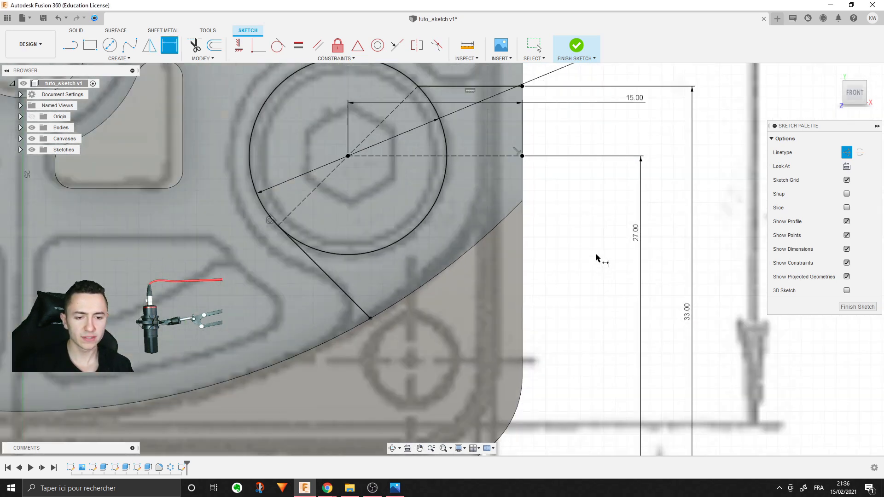
middle_click_drag(647, 247, 687, 343)
key("t")
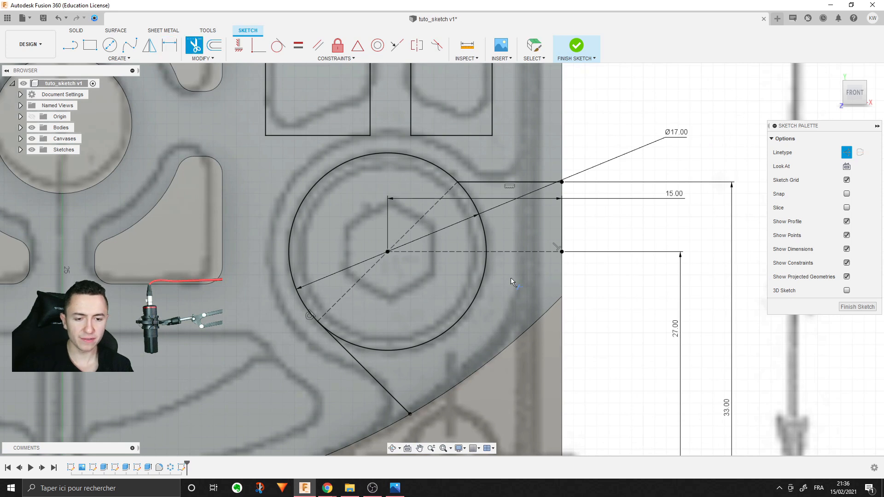
left_click(484, 278)
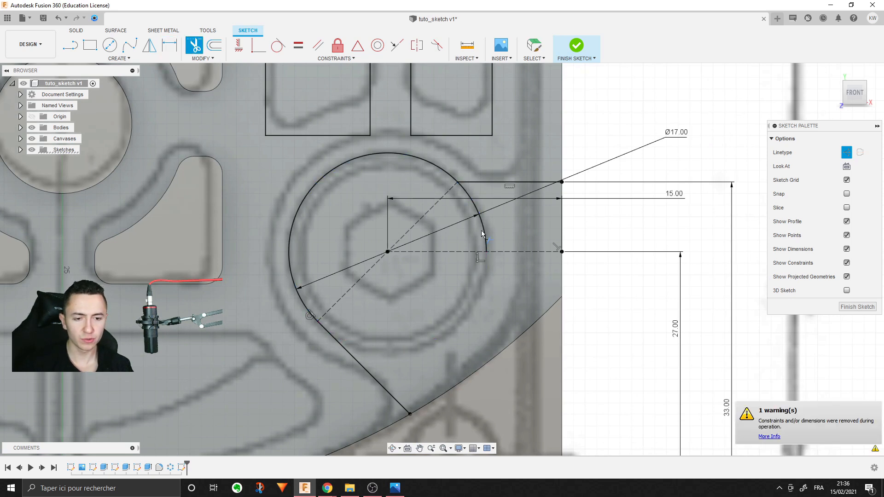
scroll(582, 375, "down", 5)
key("Escape")
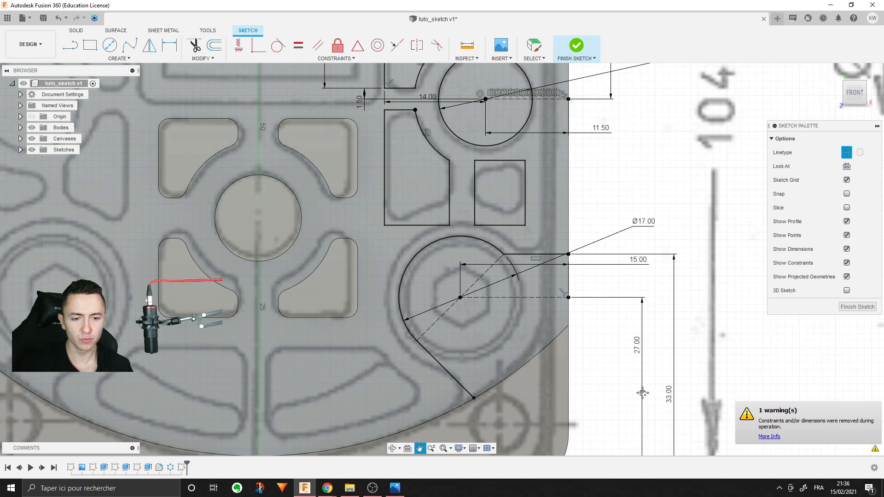
scroll(559, 269, "up", 4)
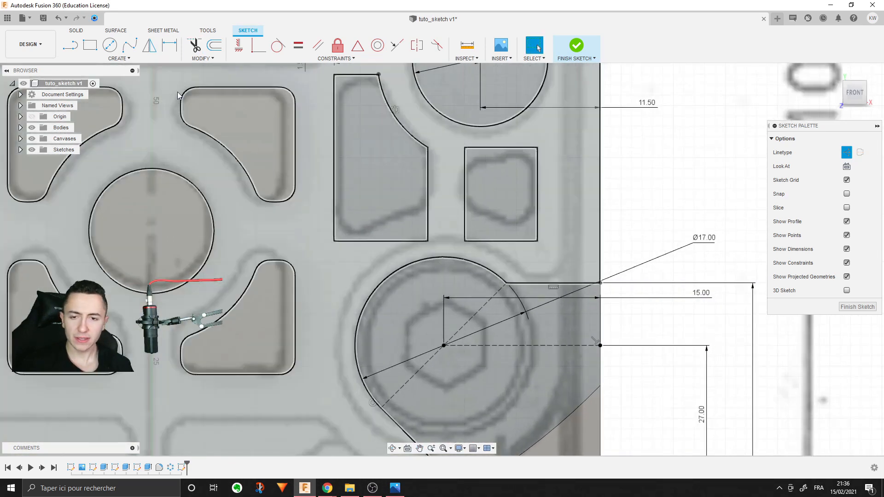
left_click(177, 59)
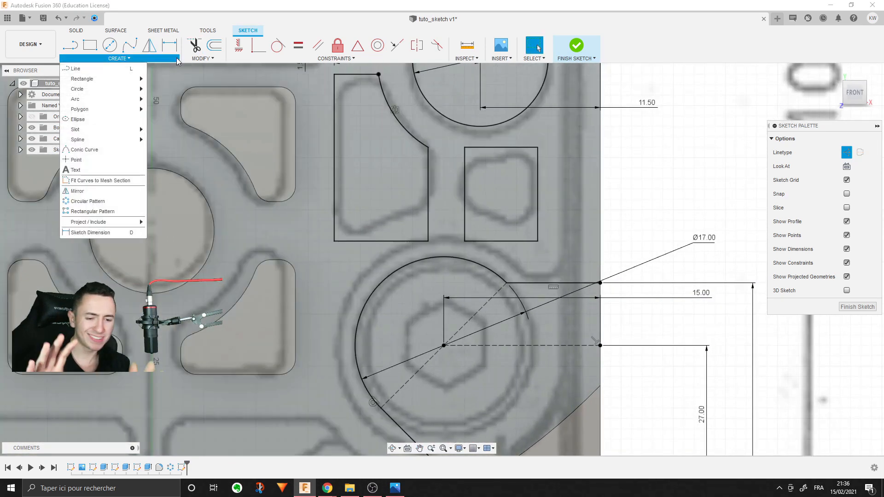
left_click(201, 58)
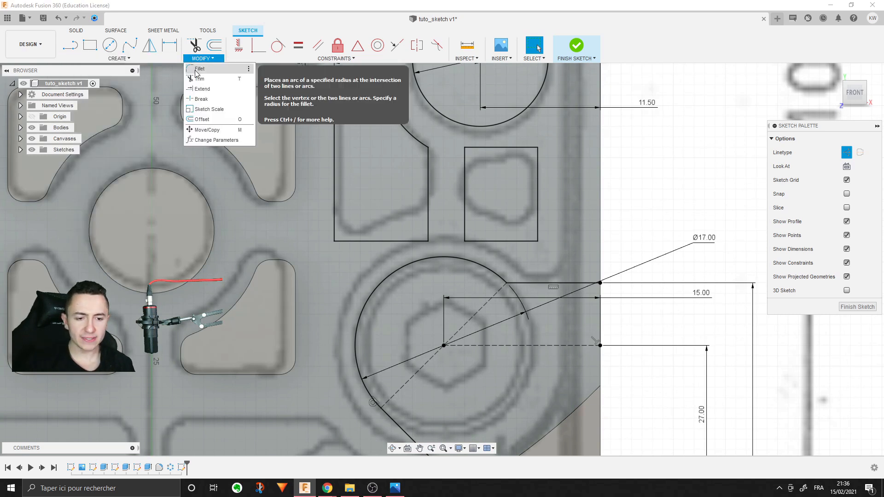
left_click(198, 69)
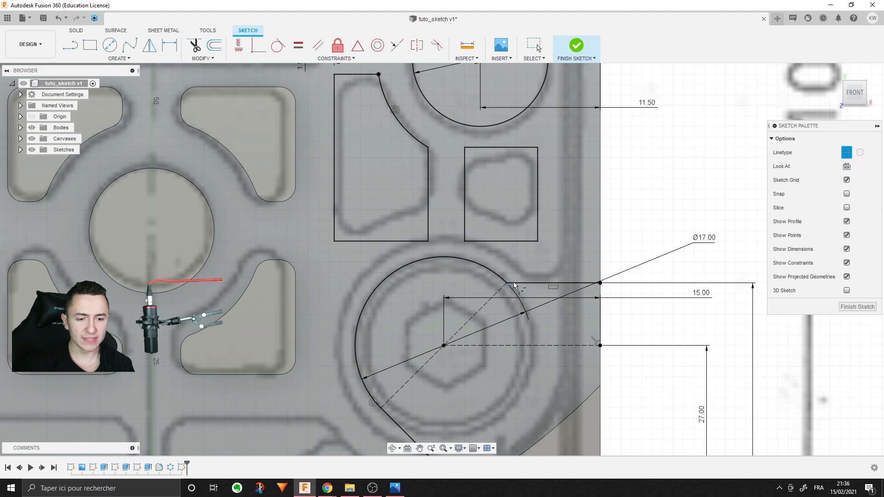
middle_click_drag(601, 297, 553, 201)
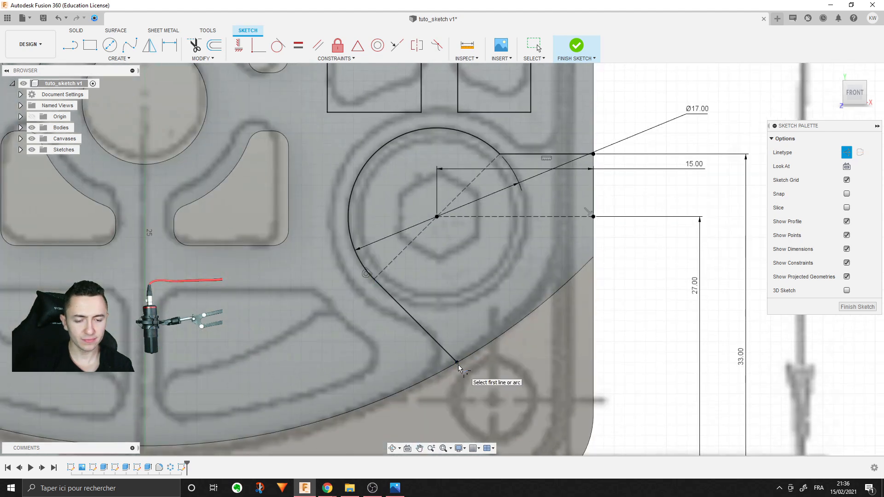
middle_click_drag(442, 349, 441, 387)
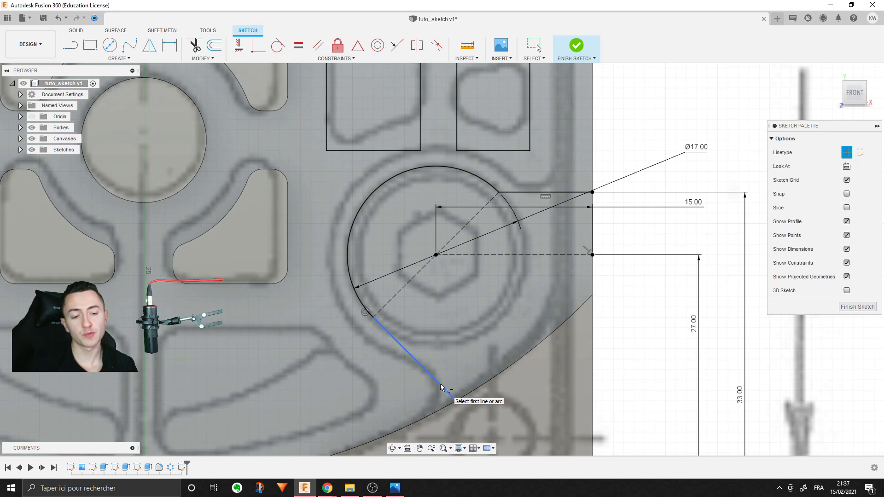
scroll(569, 413, "down", 2)
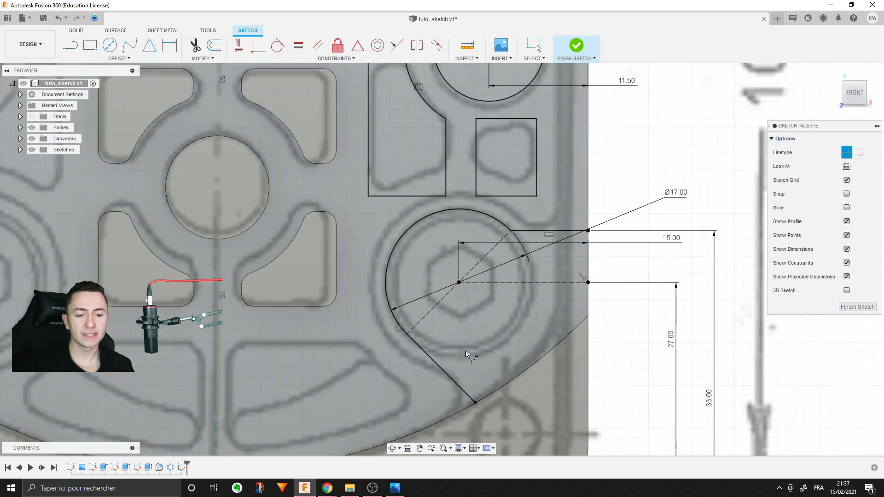
Step: Extrude the corner profile around the lower-right screw head by 1.375 mm, joining it to the body
left_click(77, 30)
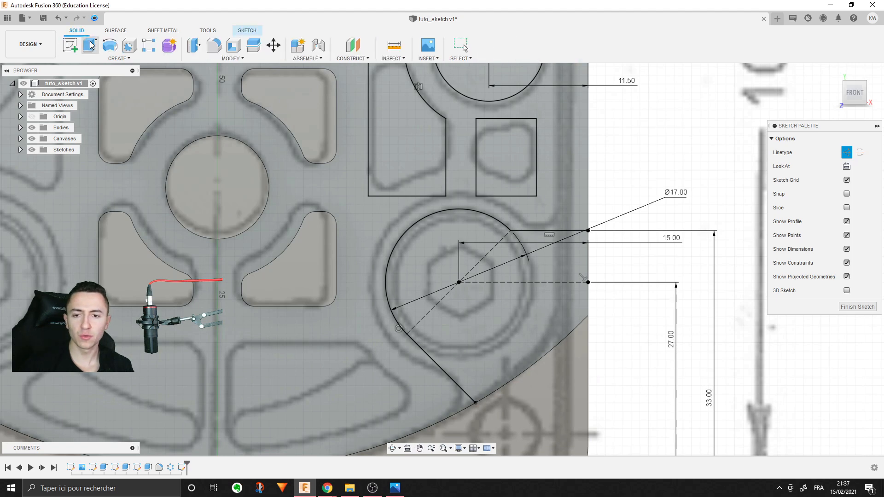
left_click(90, 45)
left_click(533, 331)
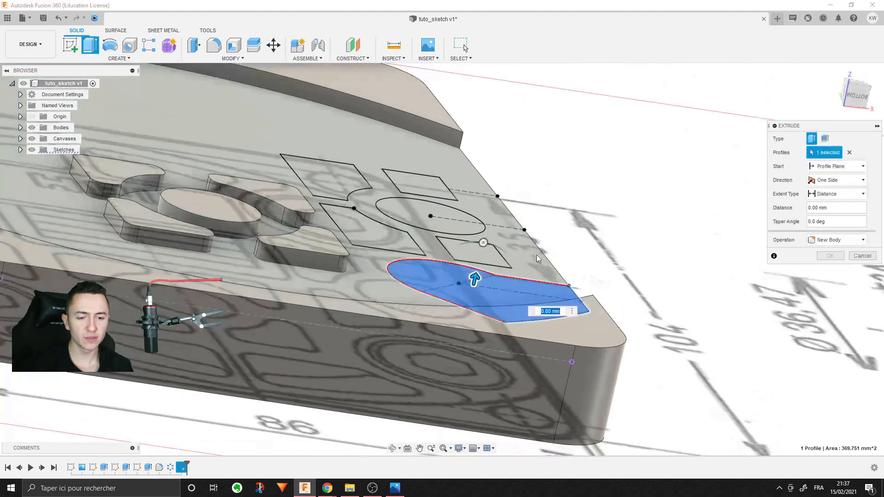
left_click_drag(476, 283, 486, 269)
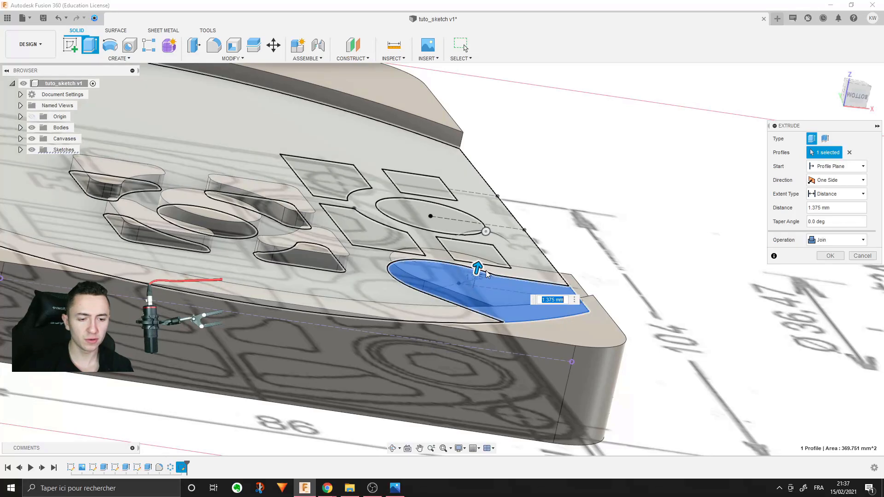
key("Return")
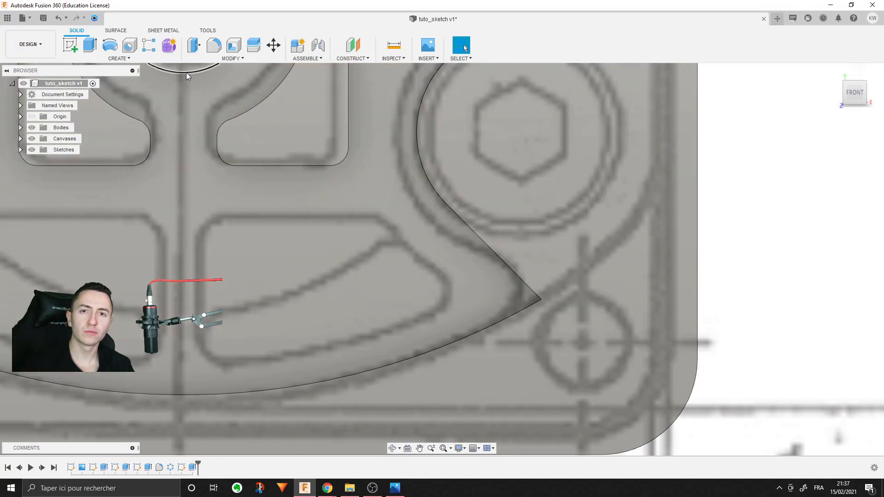
Step: Fillet the sharp edge where the slanted wall meets the large curved outline with a radius of about 3.28 mm
left_click(214, 45)
middle_click_drag(571, 291, 548, 284, "shift")
left_click(541, 304)
left_click(863, 95)
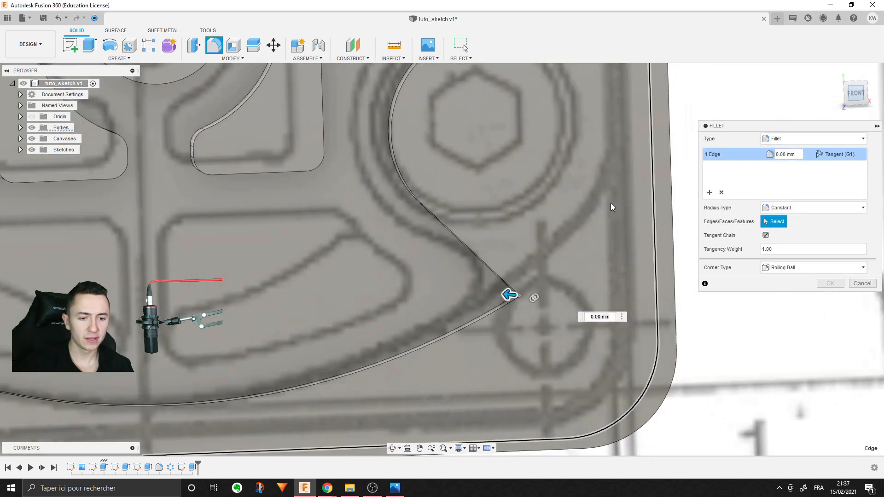
left_click_drag(511, 293, 479, 291)
scroll(608, 350, "down", 3)
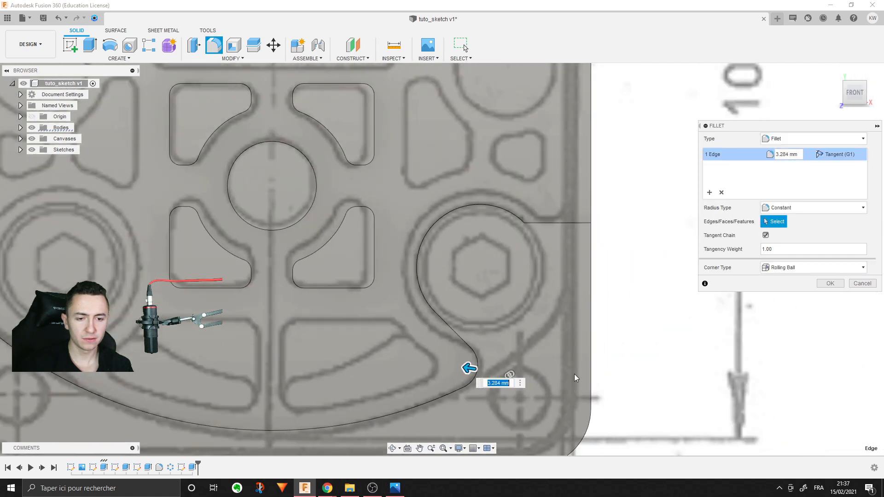
left_click(827, 284)
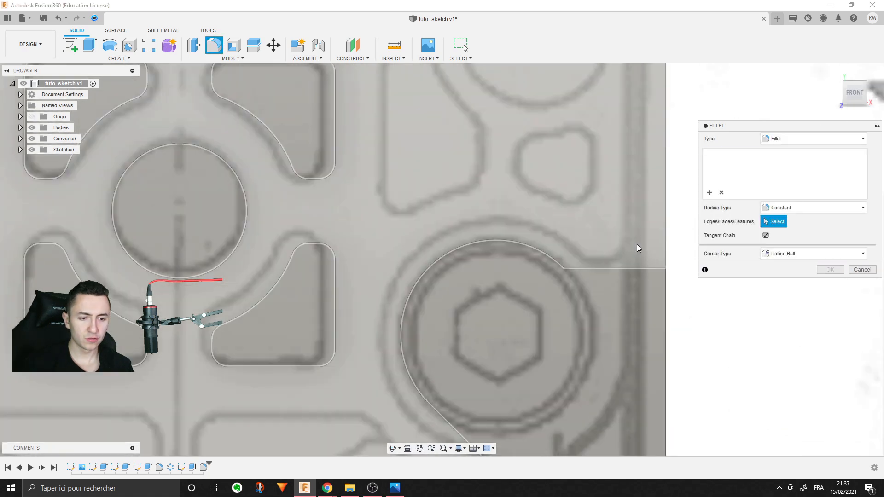
Step: Fillet the edge between the round wall and the horizontal wall with a radius of about 15.5 mm
middle_click_drag(638, 248, 633, 253, "shift")
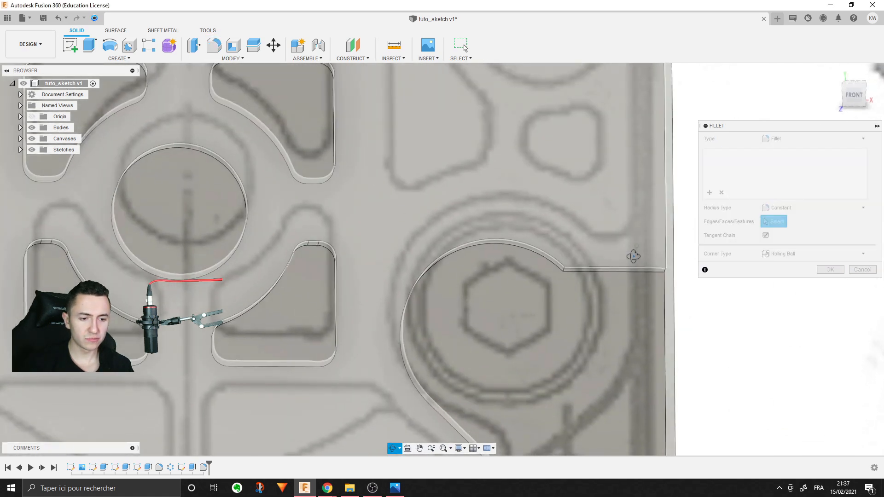
left_click(564, 270)
left_click_drag(569, 258, 574, 245)
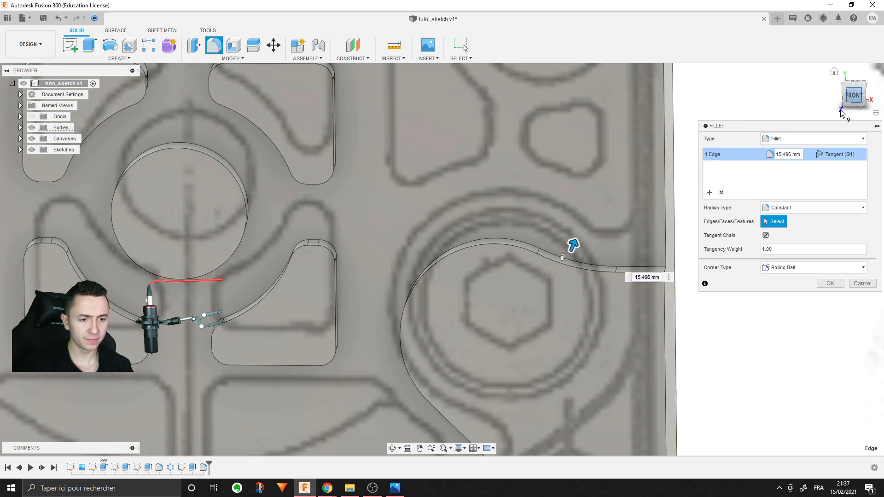
left_click(855, 94)
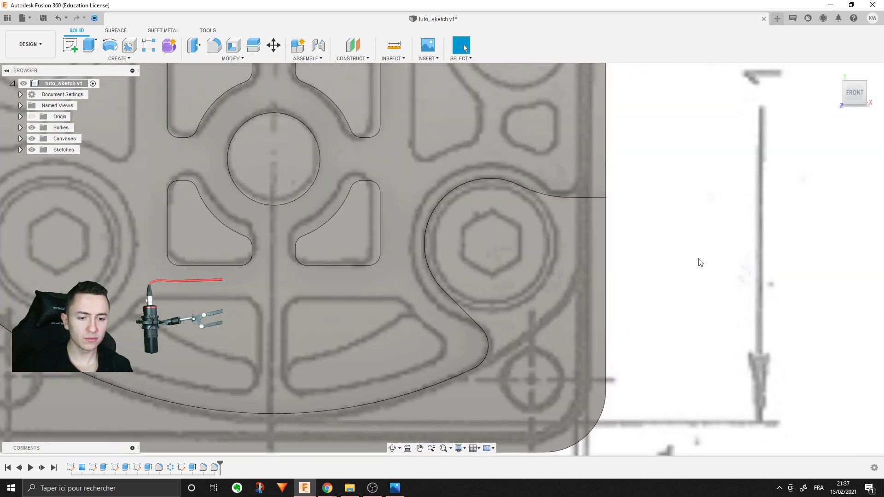
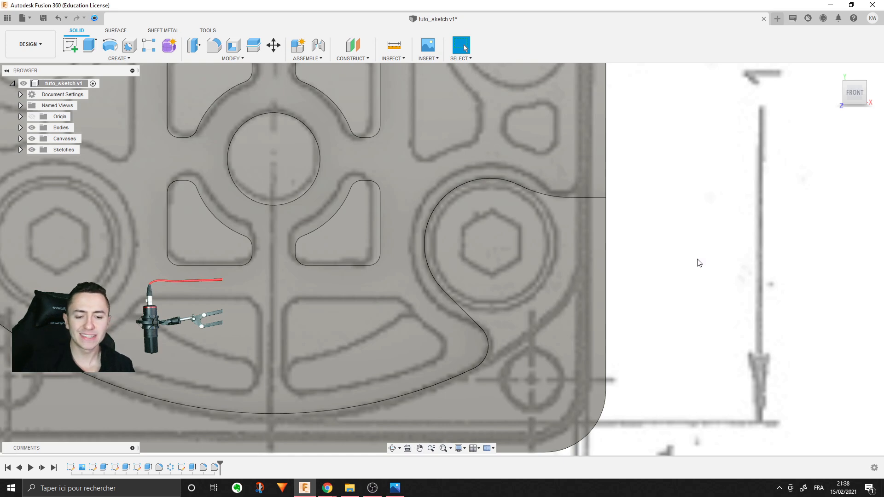
Step: Return the sketch to its state before the trim and delete the horizontal and slanted lines attached to the 17 mm circle
scroll(553, 332, "up", 2)
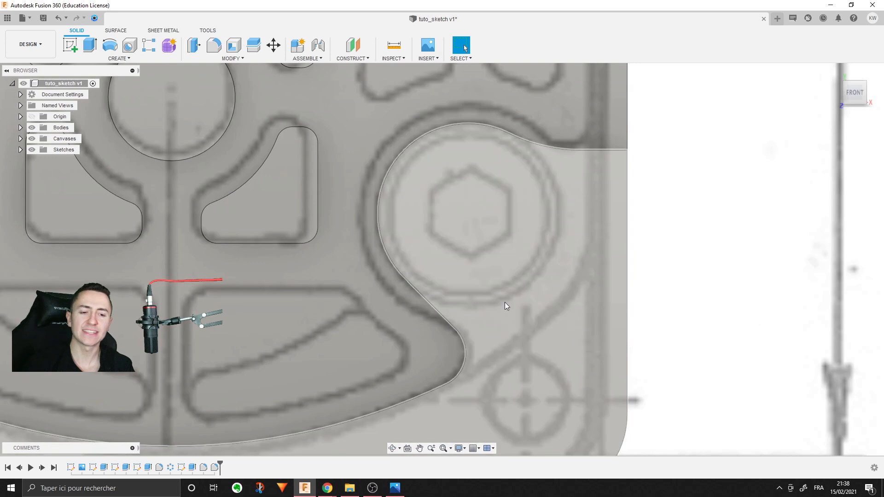
scroll(665, 244, "down", 3)
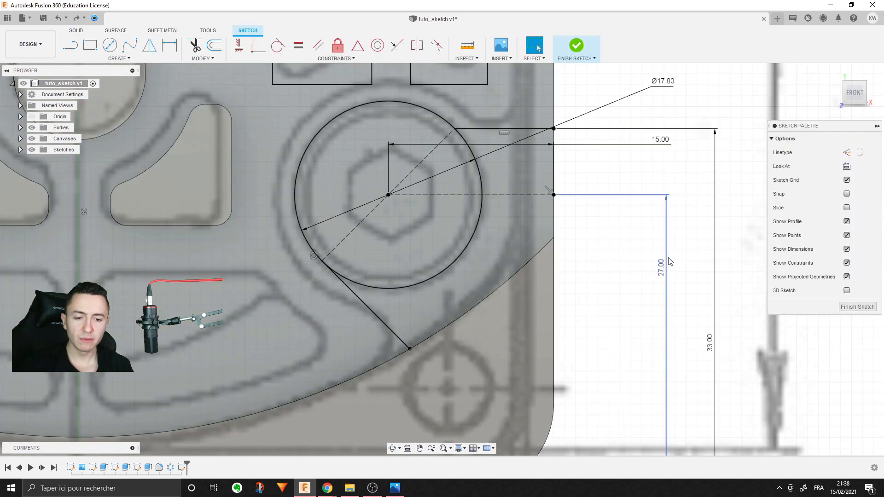
left_click(504, 132)
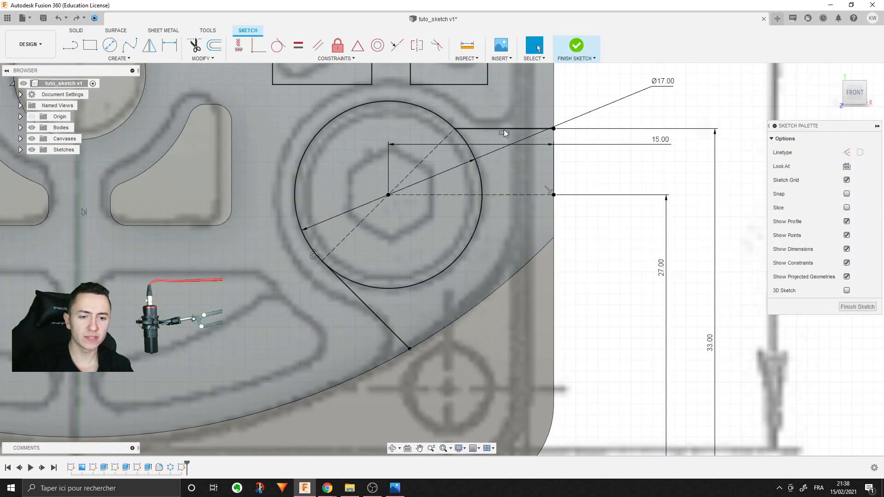
key("Delete")
left_click(387, 325)
key("Delete")
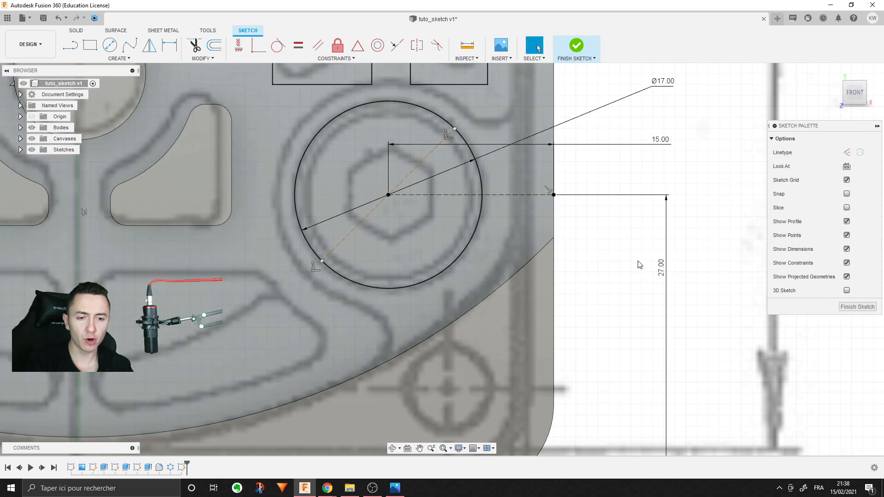
Step: Draw a three-point arc from the construction diagonal's upper end on the 17 mm circle to the part's vertical edge
middle_click_drag(639, 262, 629, 303)
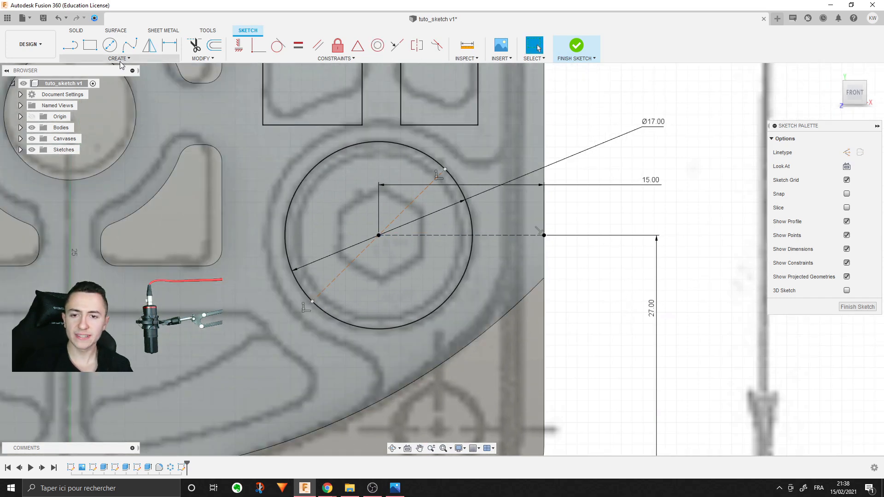
left_click(119, 59)
mouse_move(98, 101)
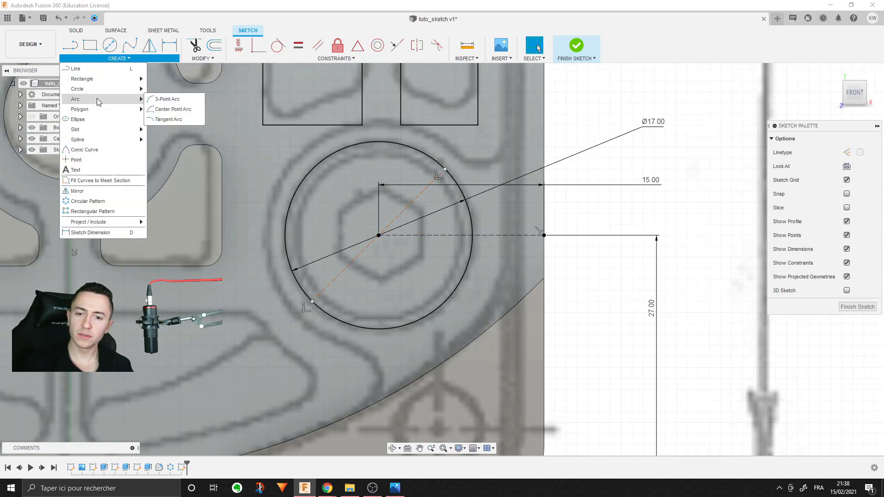
left_click(181, 100)
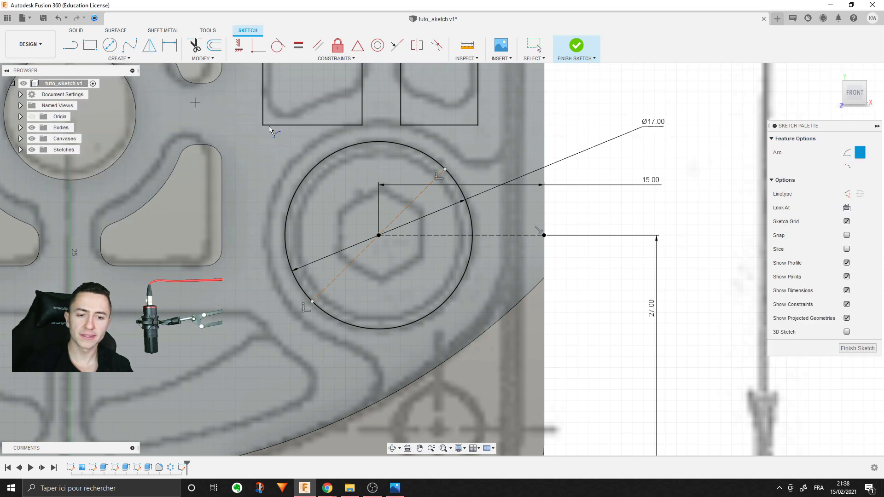
left_click(445, 170)
left_click(544, 164)
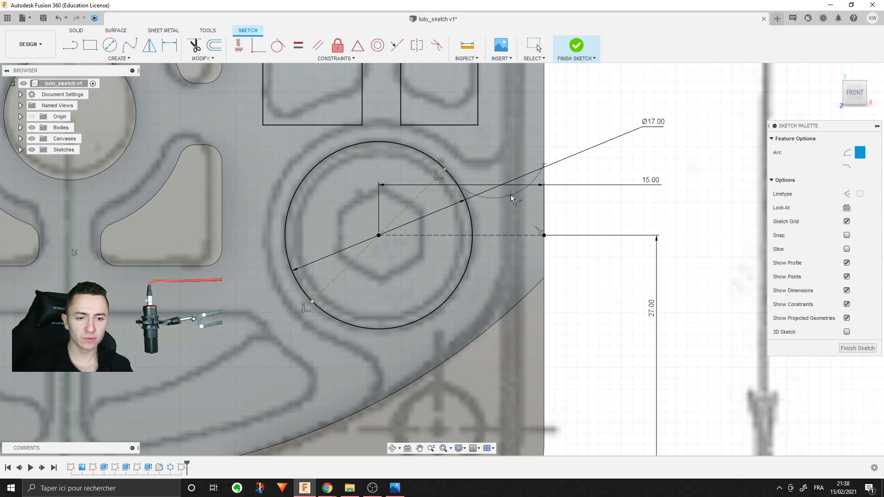
left_click(511, 195)
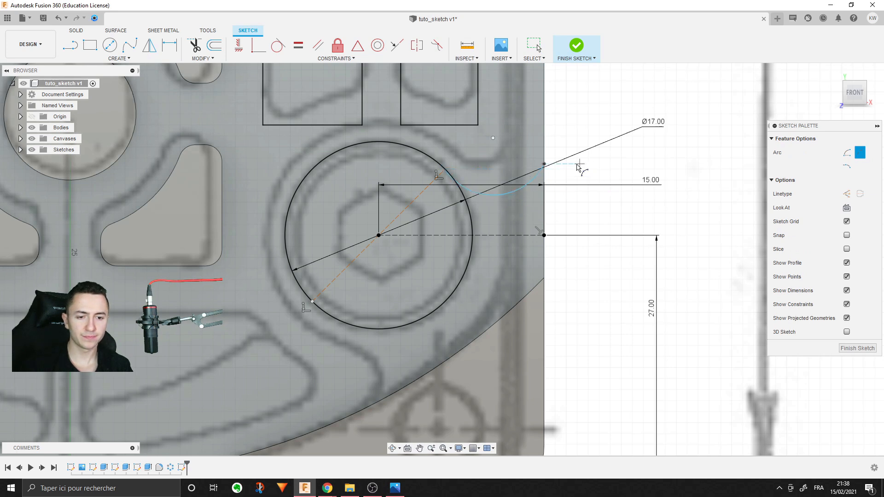
scroll(581, 170, "up", 3)
key("Escape")
Step: Reshape the arc towards the drawing's outline by moving its upper end along the vertical edge and its lower end up around the circle
mouse_move(424, 205)
left_mouse_down()
mouse_move(444, 212)
mouse_move(453, 169)
left_mouse_up()
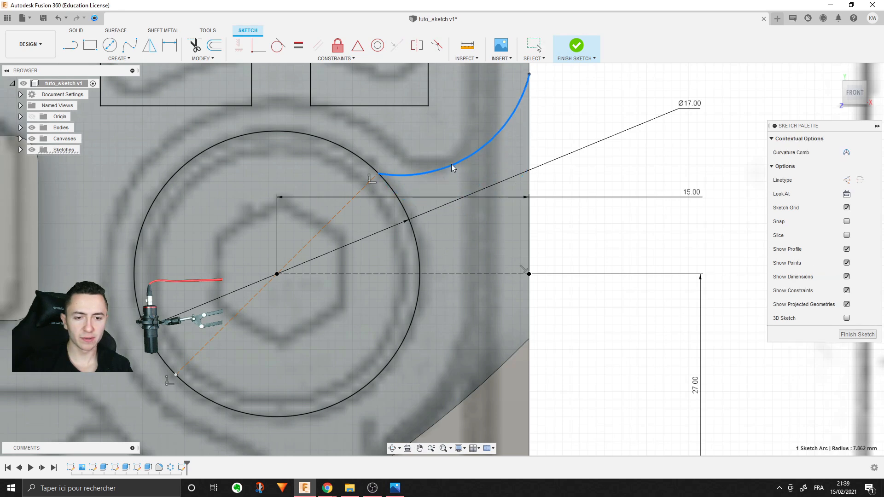
middle_click_drag(529, 66, 516, 143)
left_click_drag(515, 158, 510, 143)
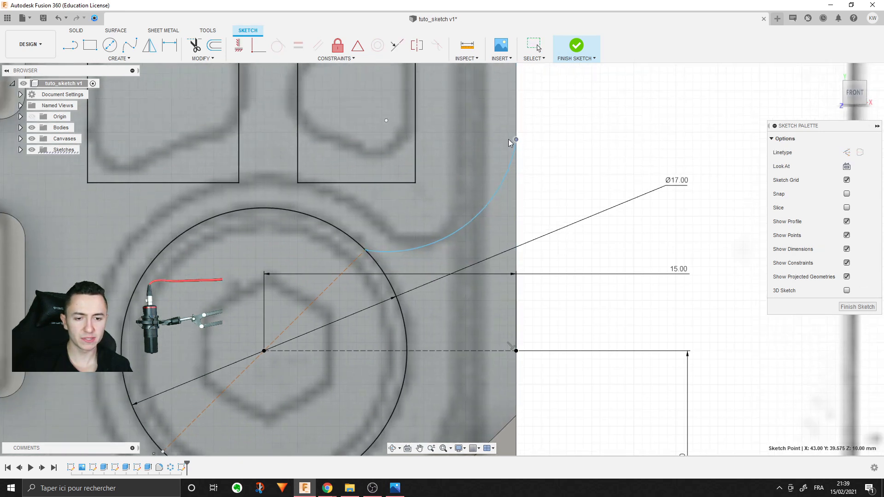
left_click_drag(373, 252, 353, 239)
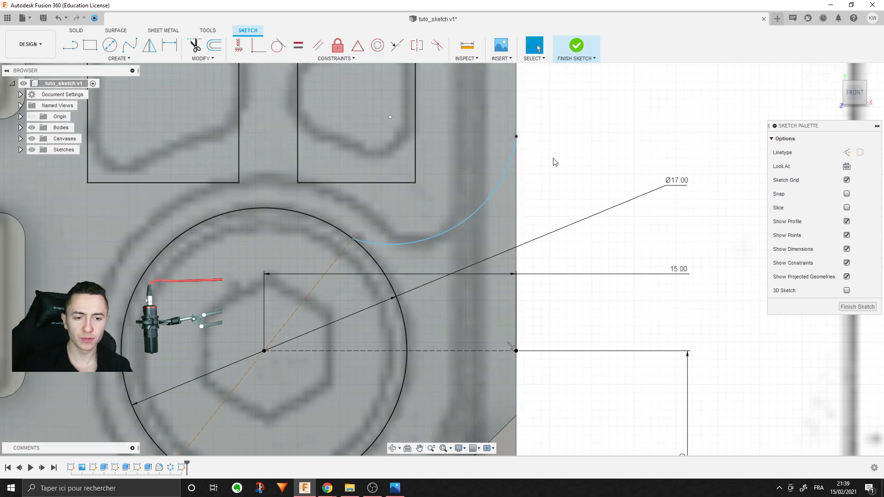
Step: Apply a tangent constraint between the arc and the 17 mm circle
middle_click_drag(554, 160, 570, 144)
left_click(278, 44)
left_click(405, 226)
left_click(374, 227)
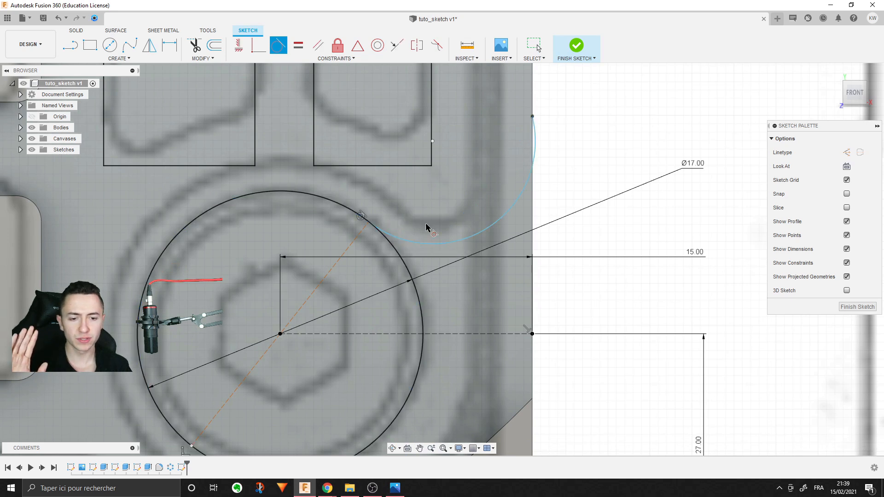
key("Escape")
Step: Make the arc tangent to the part's vertical edge and slide its upper end up that edge to about Y 39.4 mm
left_click(535, 138)
left_click_drag(529, 135, 531, 204)
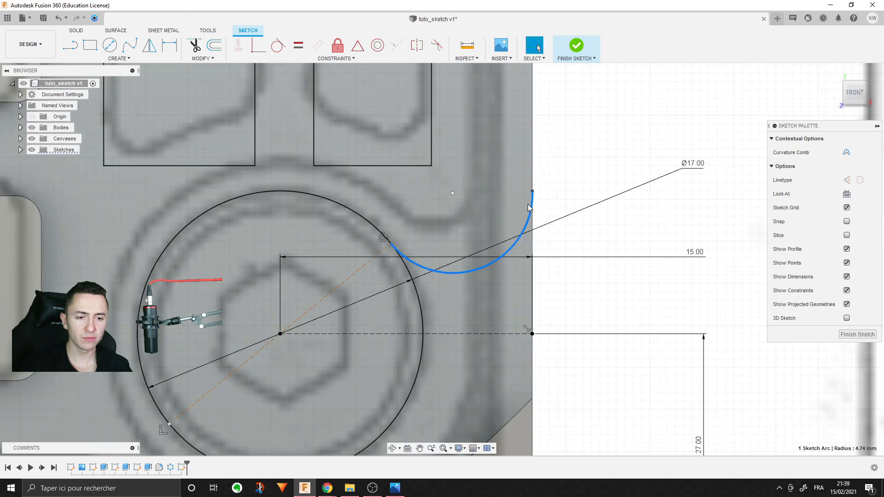
left_click(541, 162)
left_click(278, 46)
left_click(530, 213)
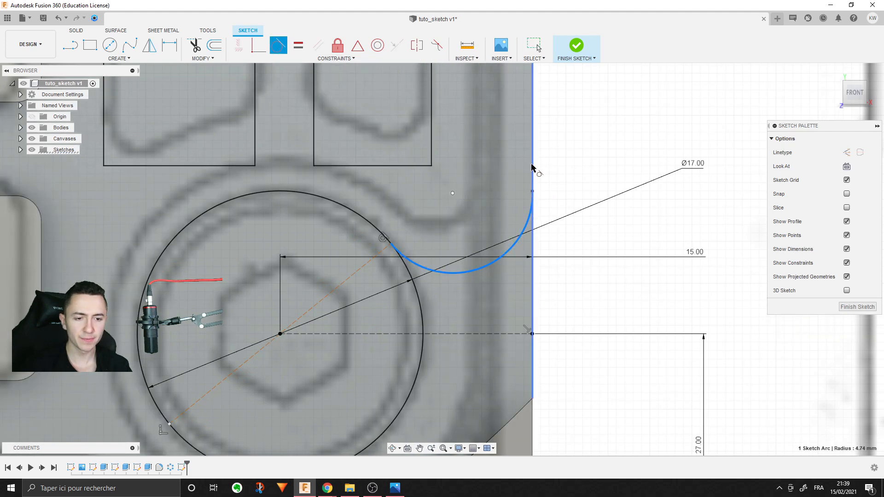
left_click(532, 171)
key("Escape")
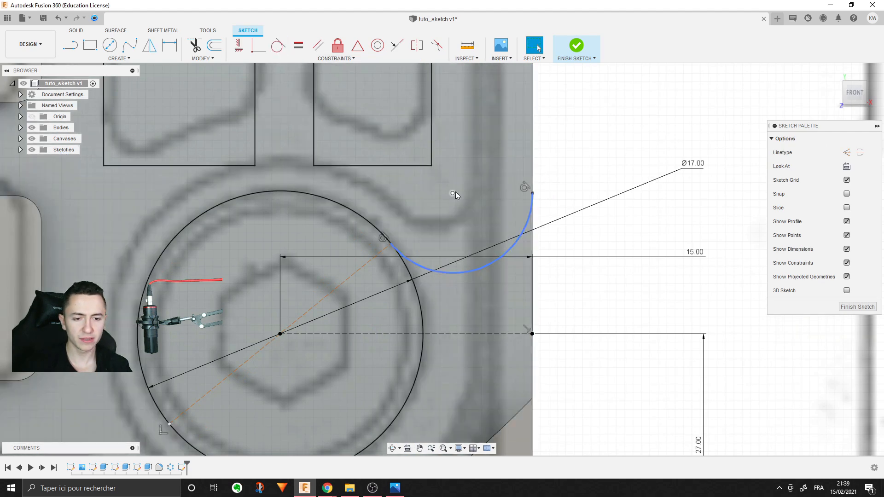
left_click(454, 192)
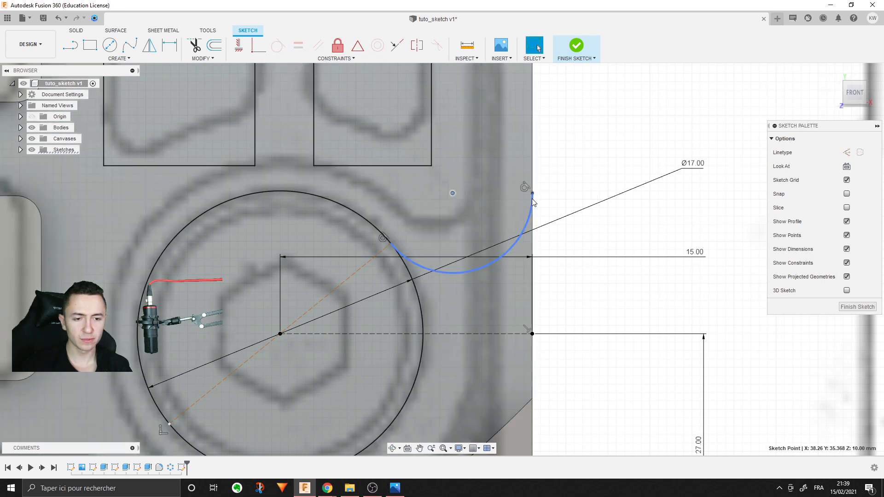
left_click_drag(532, 195, 533, 126)
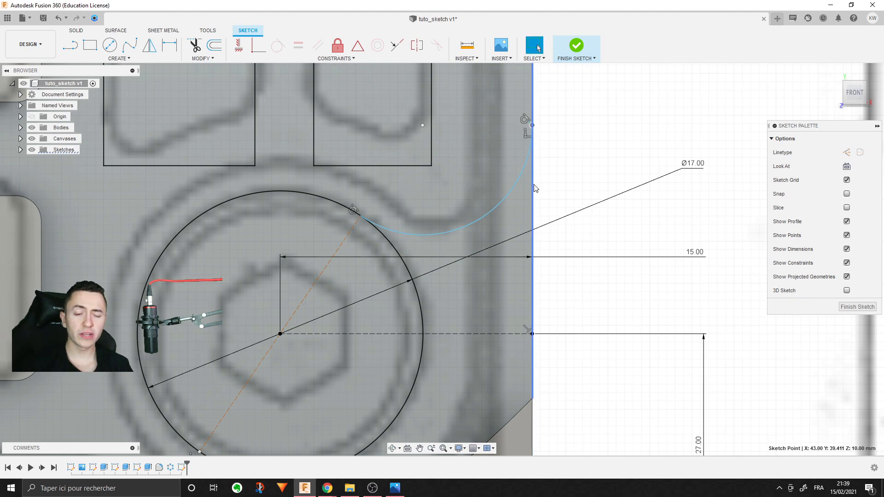
Step: Draw a circle with a radius of about 54.4 mm and a slanted line crossing it in the empty area below the reference drawing
scroll(563, 253, "down", 5)
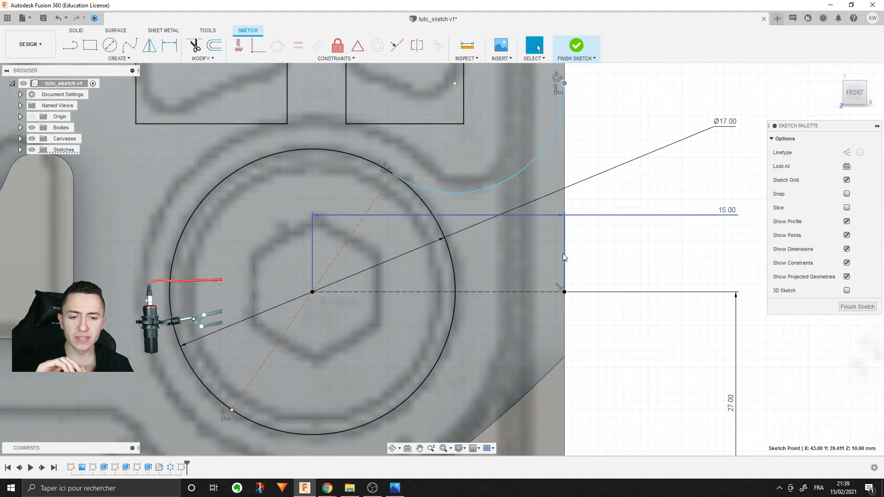
scroll(564, 257, "down", 8)
mouse_move(565, 257)
middle_mouse_down()
mouse_move(219, 306)
mouse_move(386, 322)
mouse_move(618, 85)
middle_mouse_up()
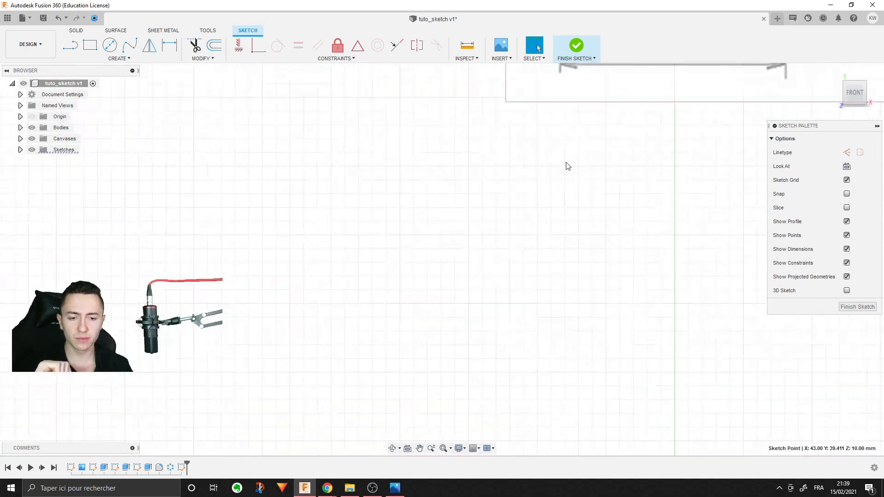
key("c")
left_click(371, 269)
left_click(522, 256)
middle_click_drag(550, 279, 533, 294)
key("l")
left_click(295, 99)
left_click(729, 363)
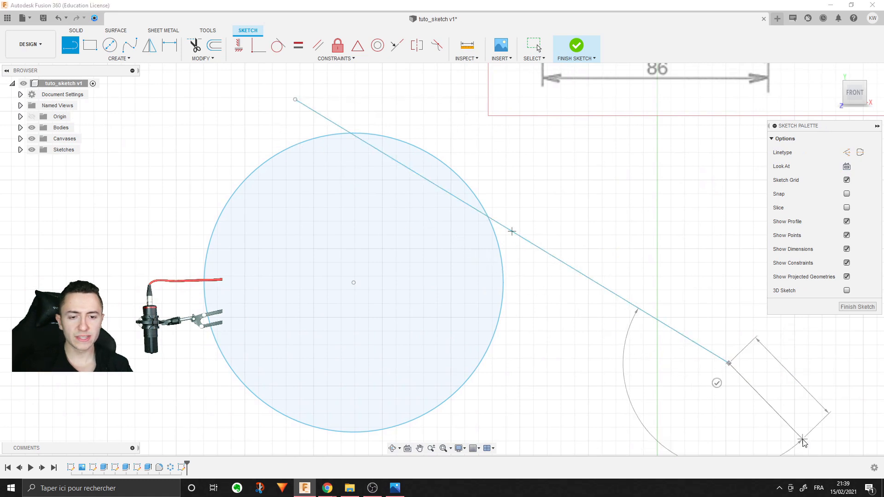
key("Escape")
middle_click_drag(774, 409, 743, 399)
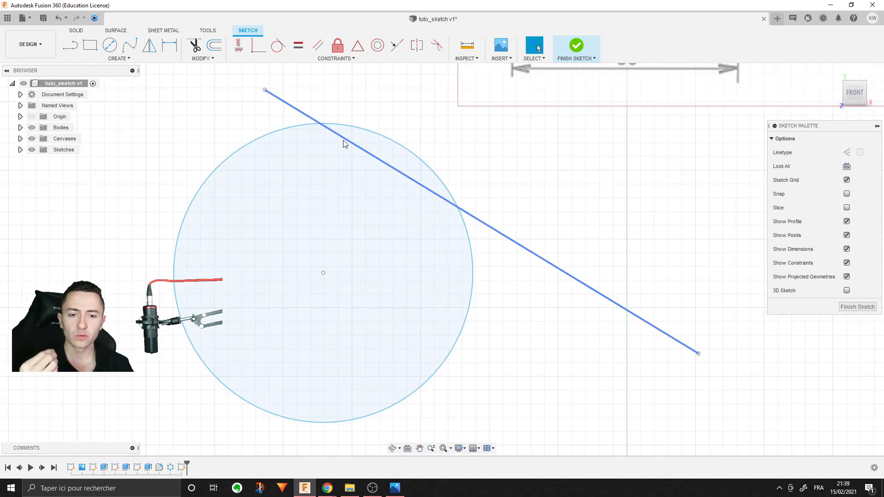
Step: Apply a tangent constraint between the large practice circle and the slanted line
left_click(277, 46)
left_click(412, 155)
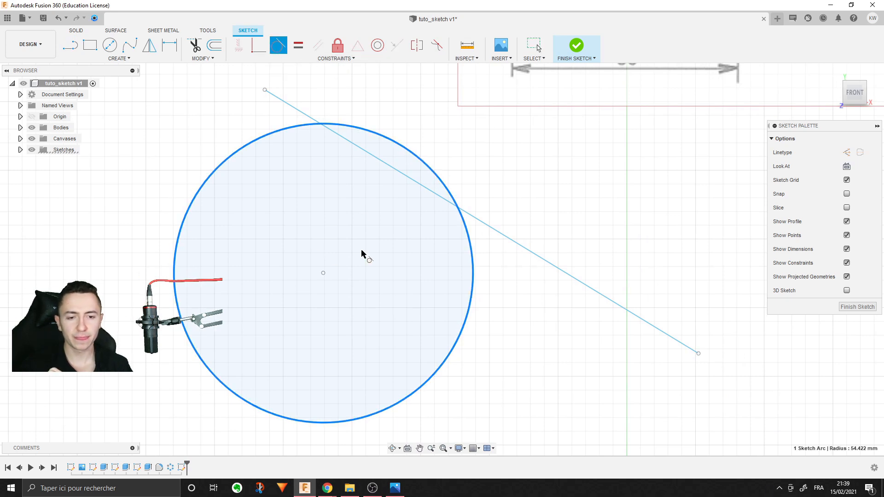
left_click(377, 161)
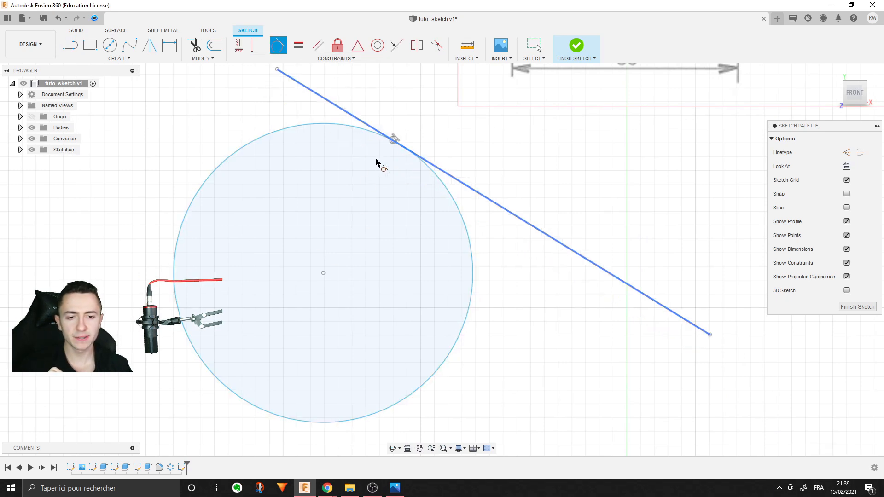
scroll(426, 131, "up", 2)
key("Escape")
Step: Make the slanted line's upper end coincident with the practice circle so that the line starts at the tangent point
middle_click_drag(325, 137, 340, 159)
middle_click_drag(291, 146, 313, 193)
left_click_drag(238, 108, 309, 141)
left_click(263, 50)
left_click(306, 183)
left_click(309, 142)
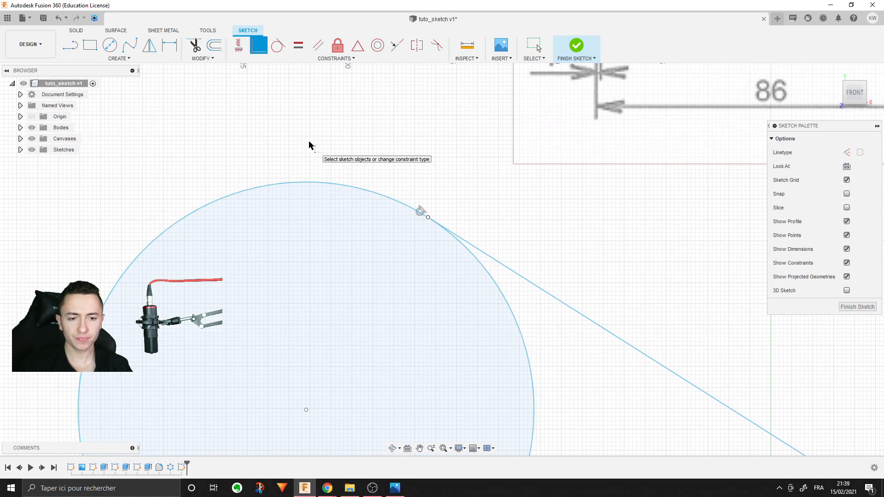
key("Escape")
scroll(421, 213, "up", 3)
left_click(426, 217)
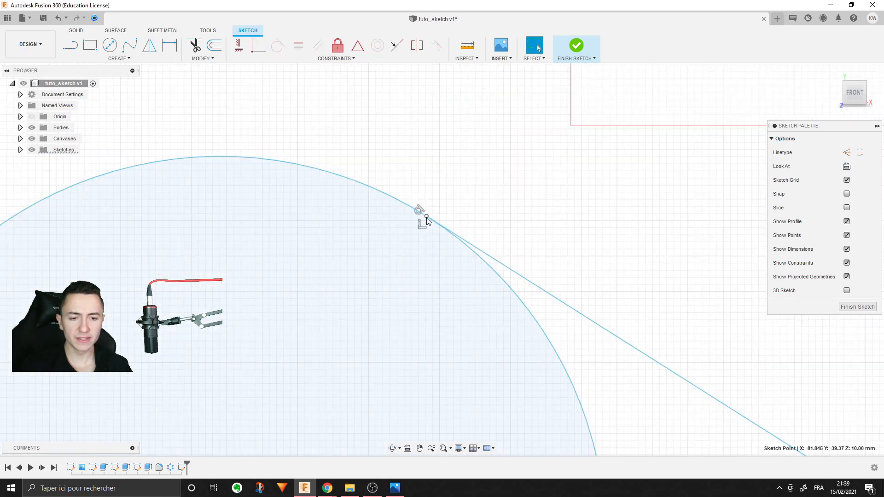
scroll(381, 146, "down", 4)
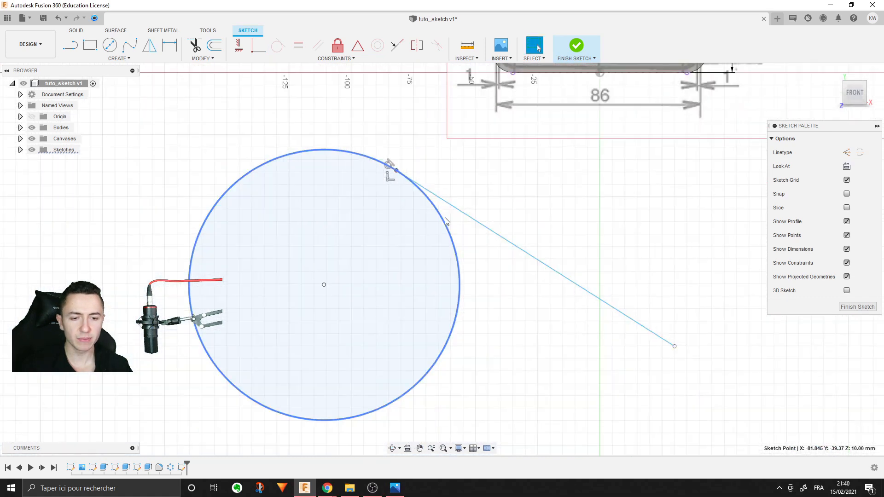
left_click(545, 350)
Step: Draw a second slanted line from the lower-left part of the practice circle outward, roughly alongside the first line
middle_click_drag(545, 349, 513, 273)
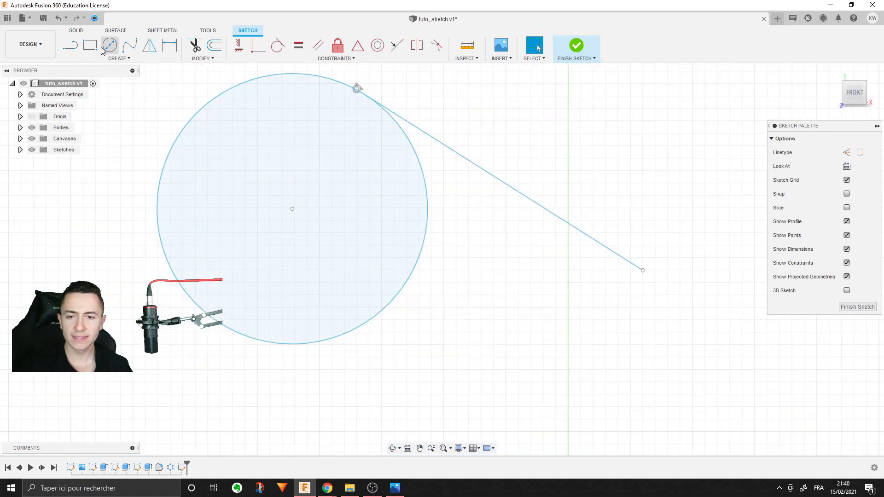
left_click(72, 52)
left_click(198, 311)
middle_click_drag(198, 311, 169, 195)
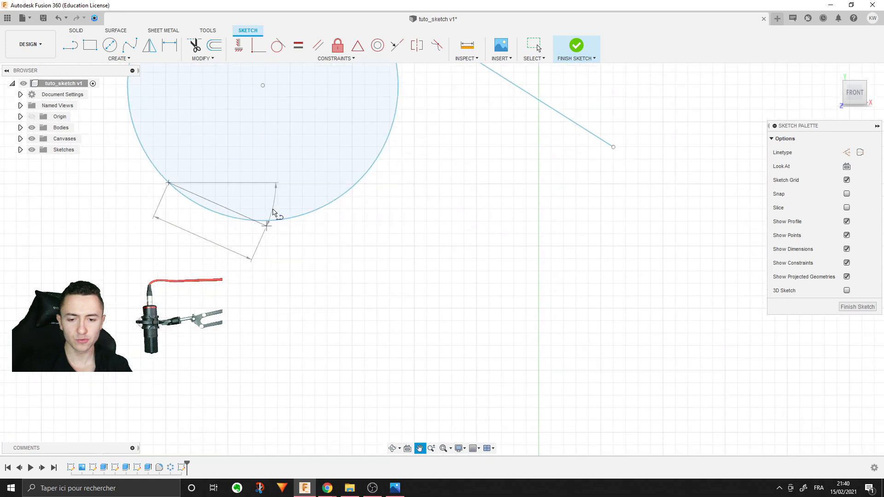
left_click(410, 366)
scroll(410, 365, "down", 3)
key("Escape")
Step: Apply a tangent constraint between the second slanted line and the practice circle
left_click(278, 46)
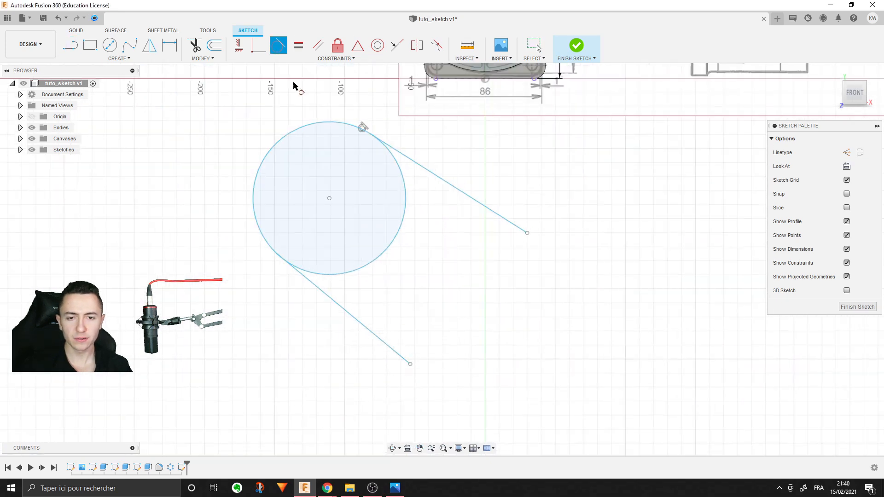
left_click(351, 272)
left_click(333, 307)
key("Escape")
scroll(339, 262, "up", 3)
middle_click_drag(259, 255, 273, 289)
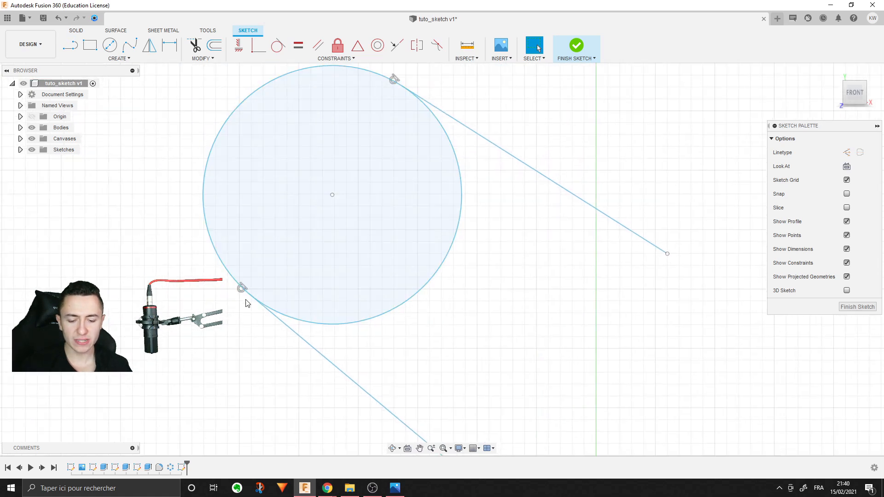
Step: Trim away the practice circle's inner arc between its two tangent lines
key("t")
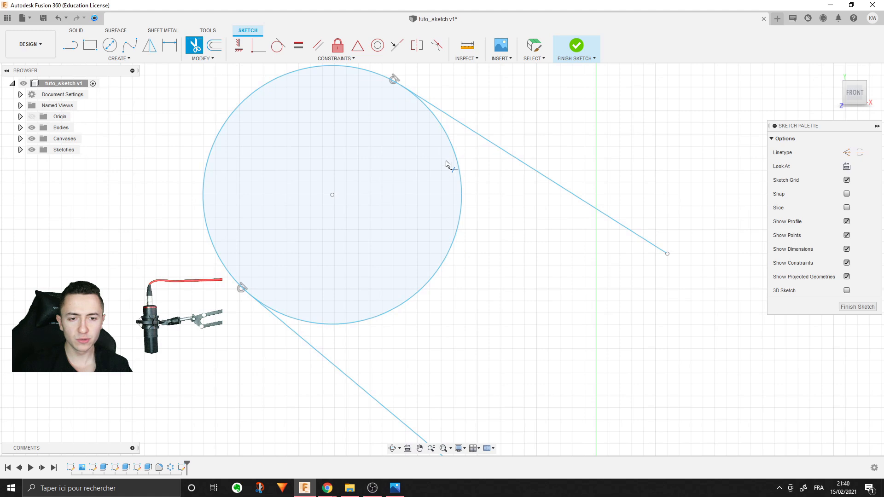
left_click(459, 169)
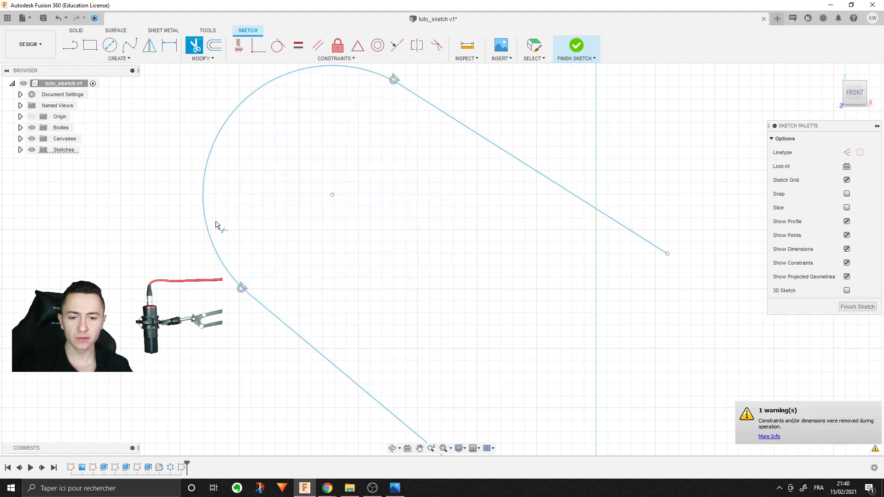
middle_click_drag(504, 294, 500, 342)
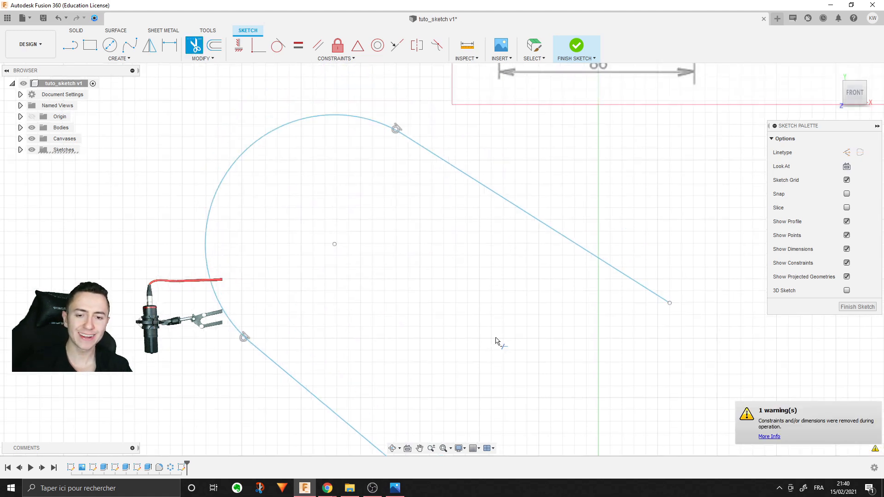
scroll(493, 338, "down", 2)
scroll(440, 293, "down", 2)
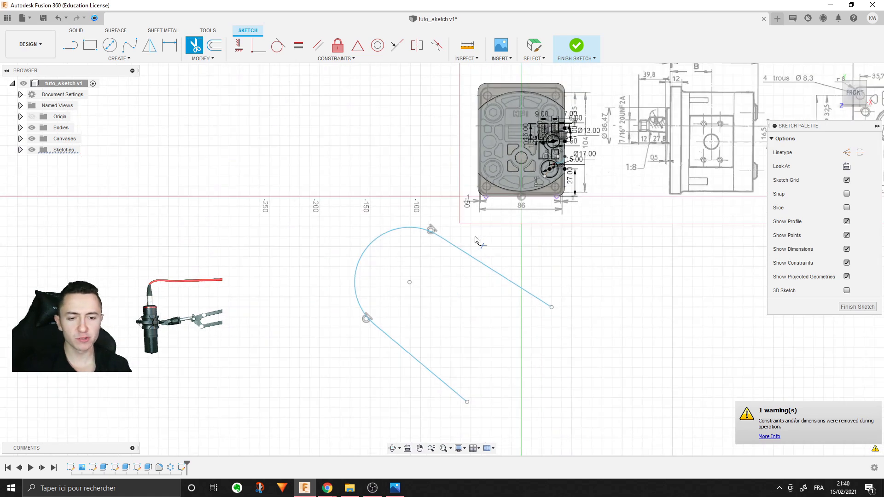
scroll(442, 244, "up", 3)
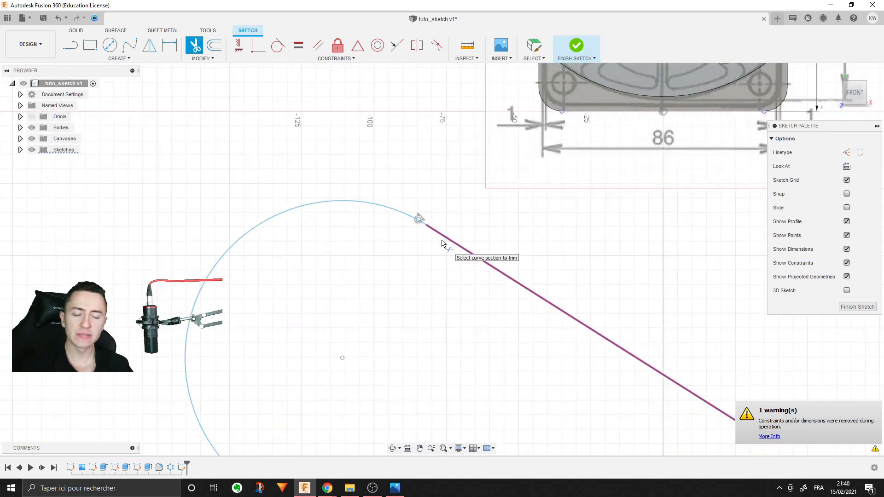
Step: Delete the whole practice chain made of the large arc and its two tangent lines
key("Escape")
double_click(444, 238)
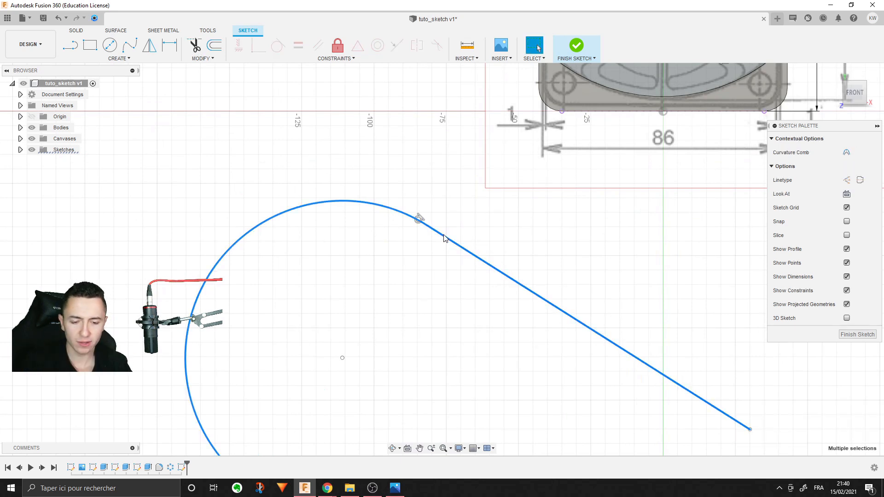
key("Delete")
Step: Slide the upper end of the arc beside the 17 mm circle up the vertical edge to about Y 40 mm
middle_click_drag(460, 233, 172, 410)
scroll(504, 211, "up", 5)
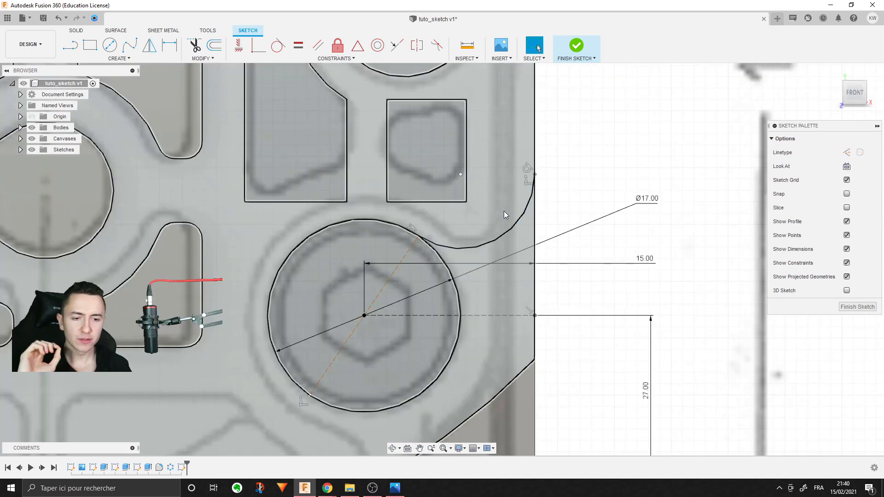
left_click_drag(530, 215, 528, 208)
middle_click_drag(574, 298, 583, 167)
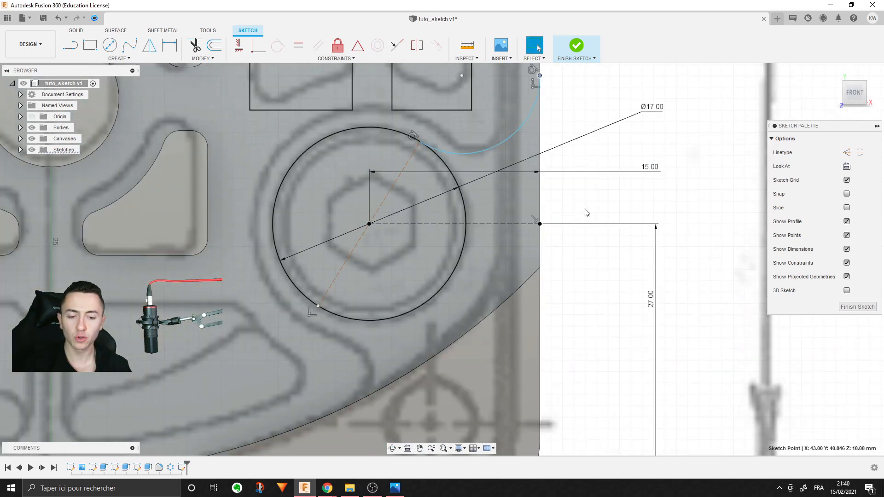
Step: Dimension the upper arc end on the vertical edge at 40 mm above the plate's bottom edge
middle_click_drag(600, 294, 590, 234)
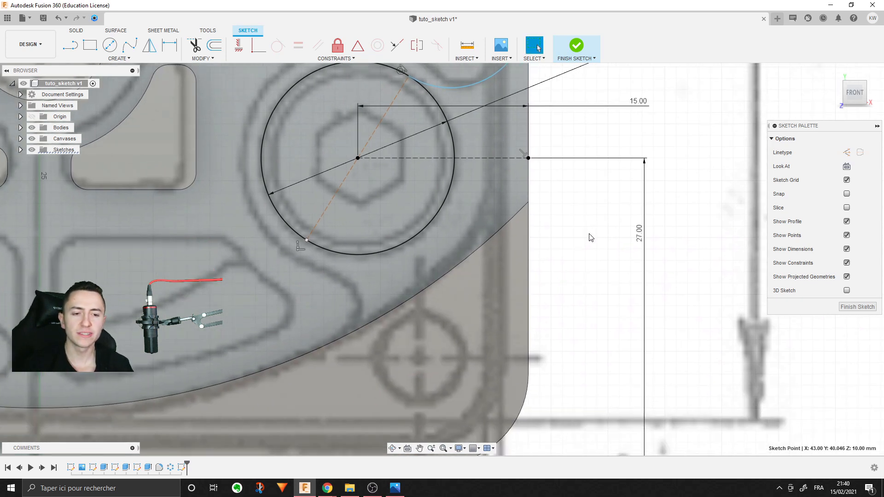
scroll(591, 238, "down", 3)
key("d")
left_click(508, 144)
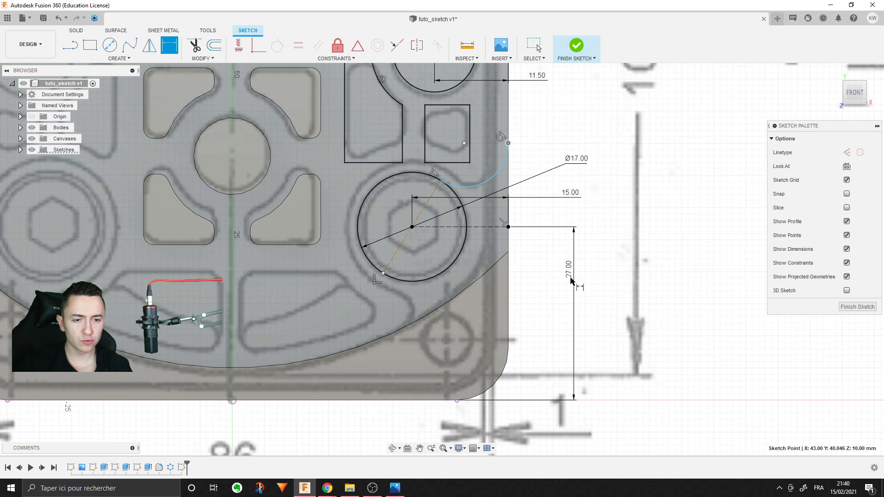
left_click(382, 401)
left_click(672, 237)
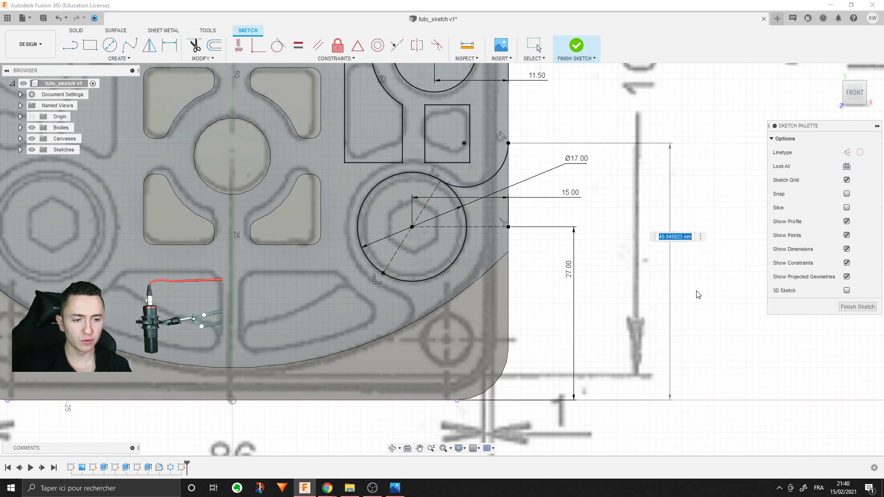
type("40")
key("Return")
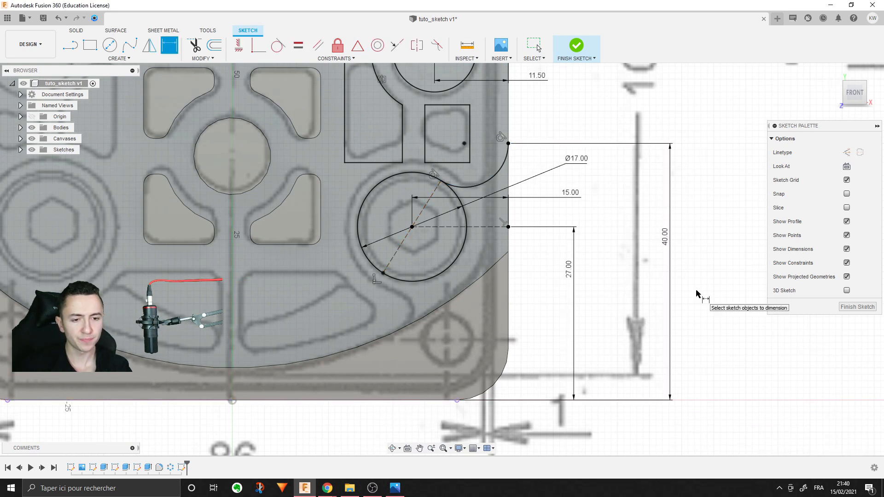
key("Escape")
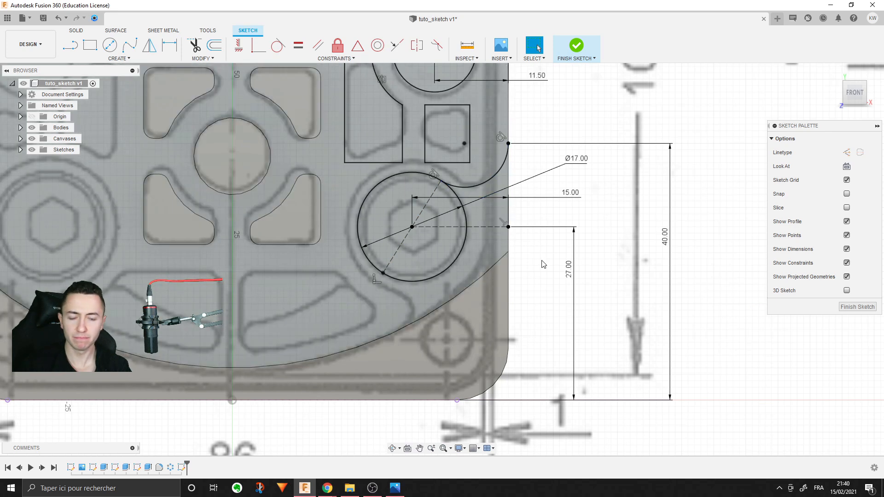
Step: Draw a three-point arc from the slanted construction line's lower end on the 17 mm circle down to the plate's large curved edge
left_click(121, 59)
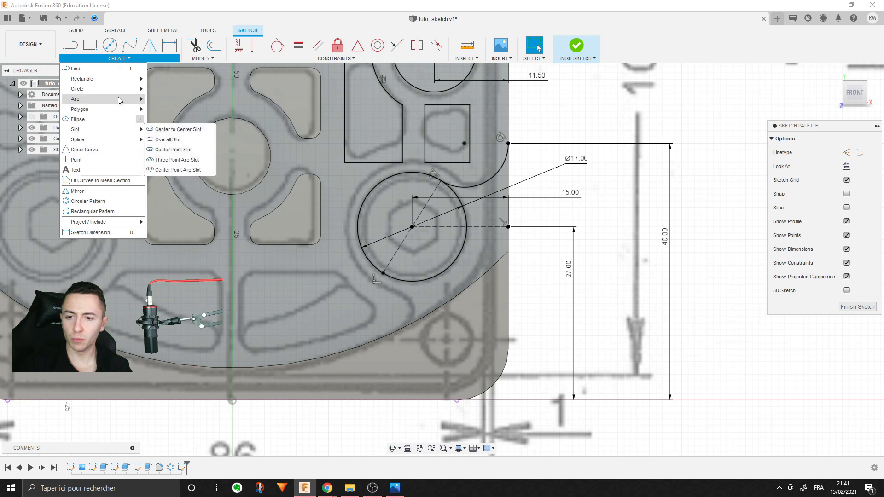
left_click(168, 99)
scroll(373, 299, "up", 4)
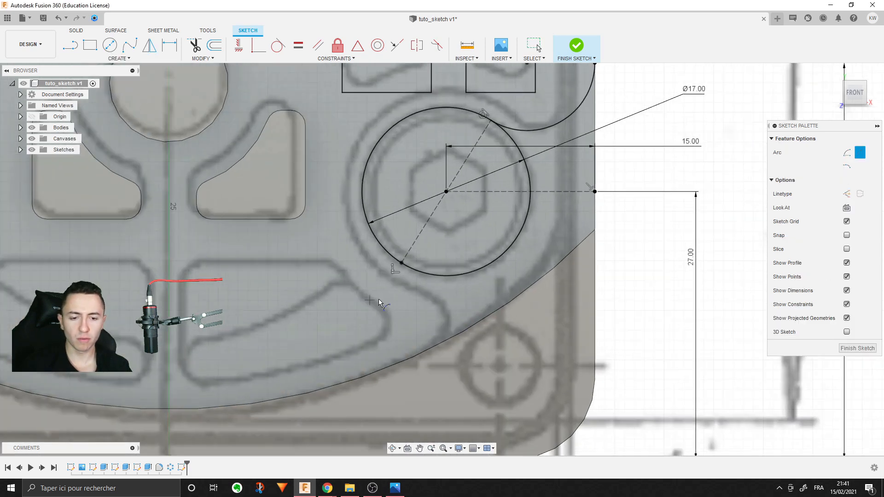
left_click(381, 200)
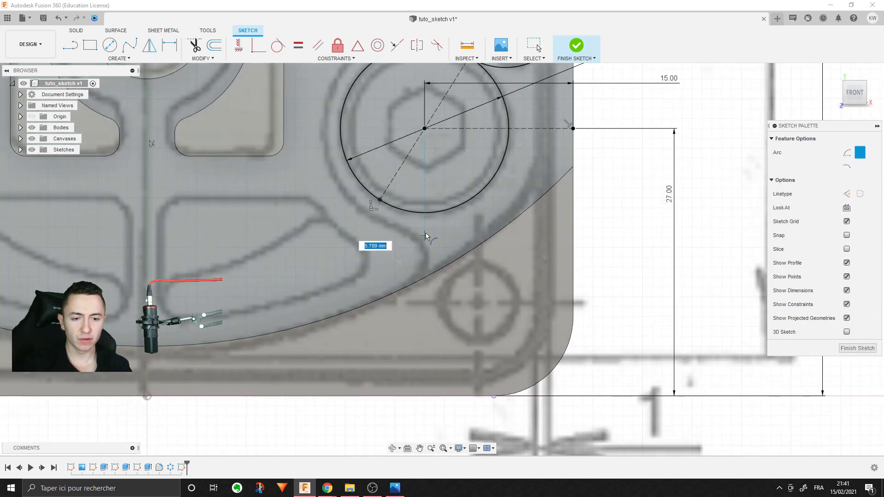
left_click(418, 281)
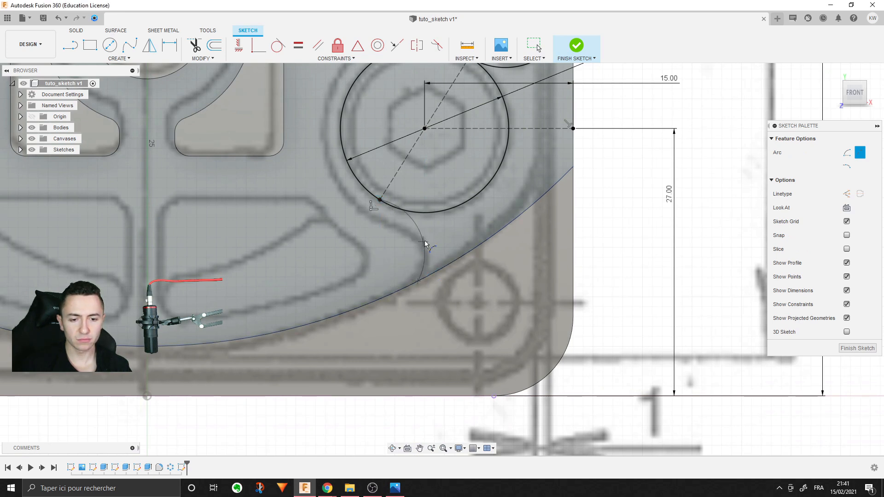
scroll(463, 210, "up", 3)
left_click(462, 214)
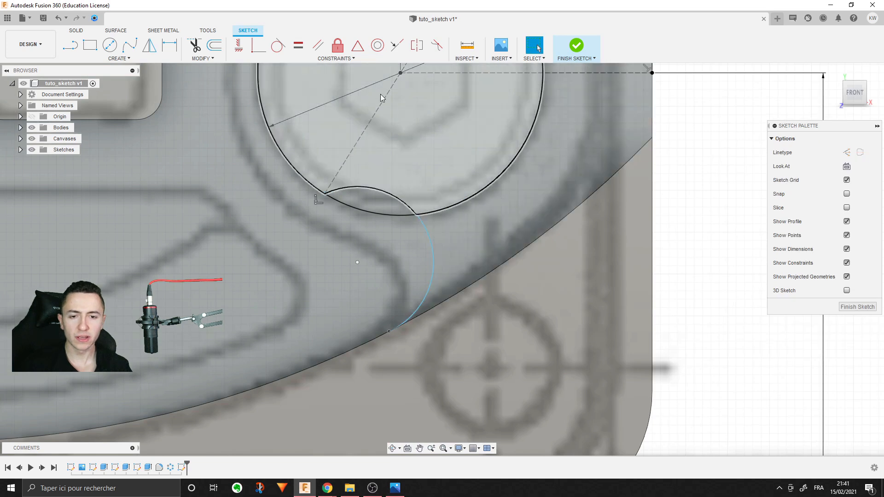
Step: Apply tangent constraints between the new lower arc and both the 17 mm circle and the large curved edge
left_click(280, 51)
left_click(386, 189)
left_click(375, 215)
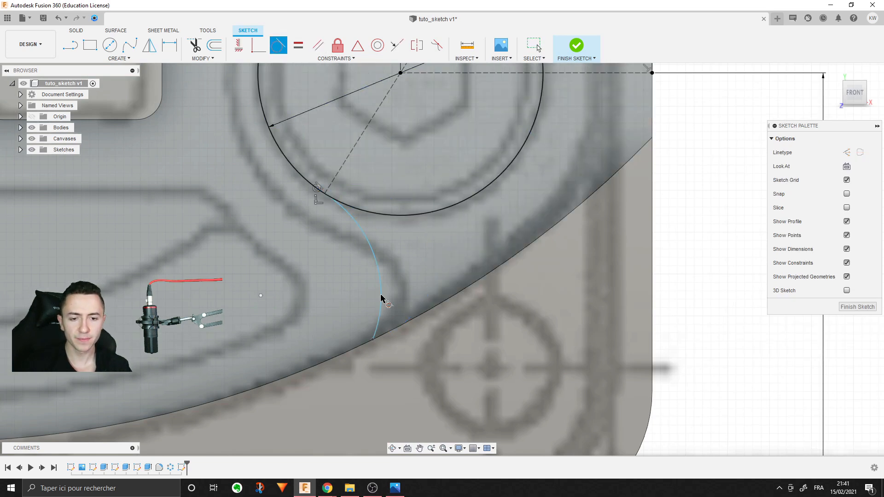
left_click(381, 325)
left_click(399, 329)
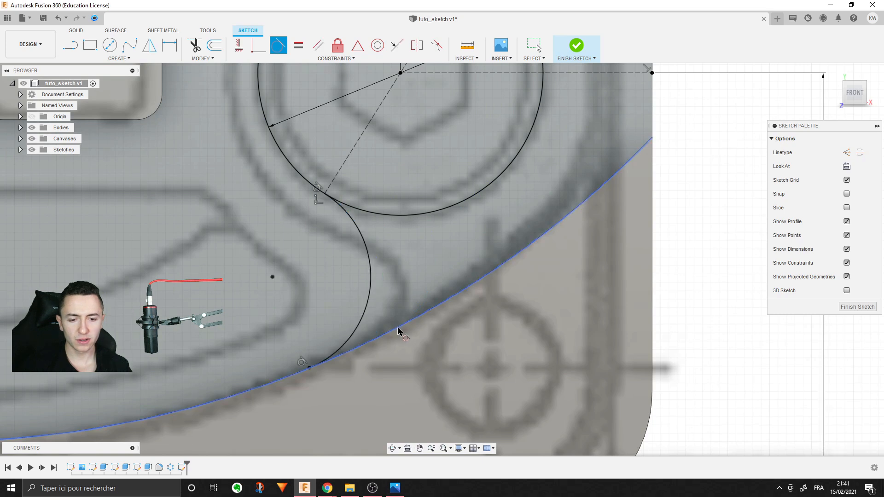
scroll(423, 271, "down", 3)
key("Escape")
Step: Check the lower arc for remaining freedom and examine its tangencies with the circle and the slanted construction line
mouse_move(353, 328)
left_mouse_down()
mouse_move(390, 288)
mouse_move(380, 251)
left_mouse_up()
middle_click_drag(537, 276, 470, 334)
scroll(471, 335, "down", 2)
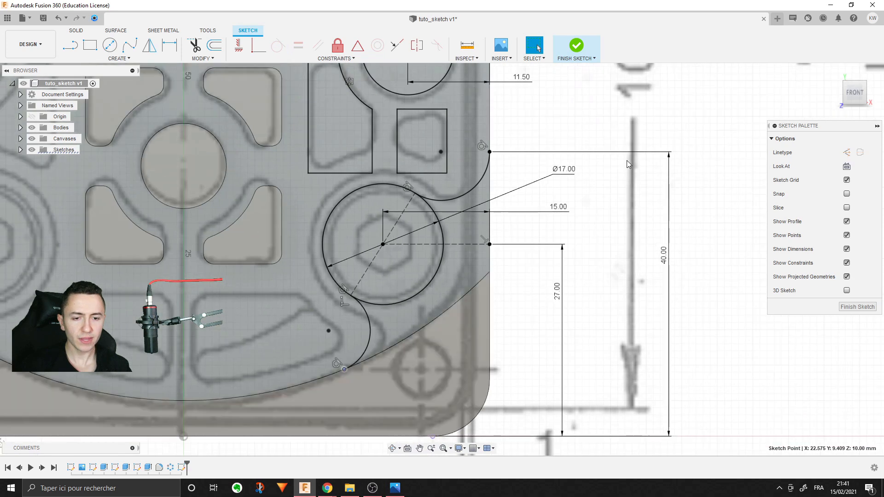
middle_click_drag(569, 154, 554, 129)
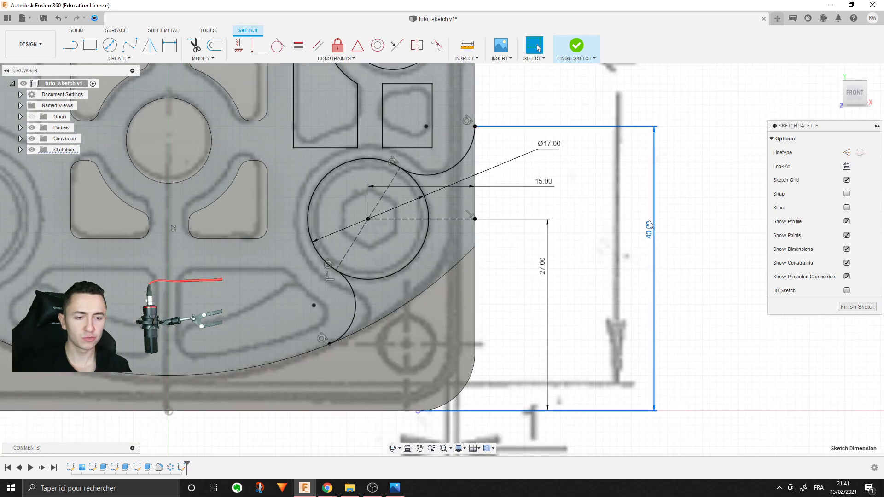
left_click(359, 243)
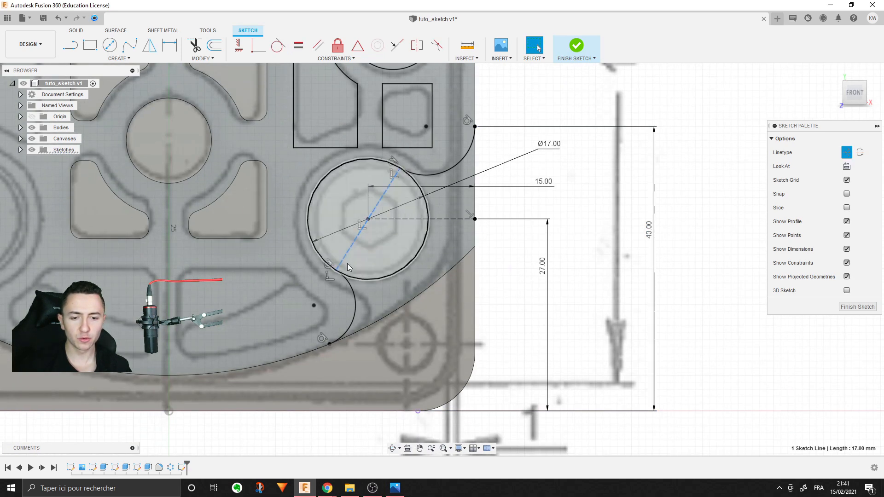
scroll(336, 269, "up", 3)
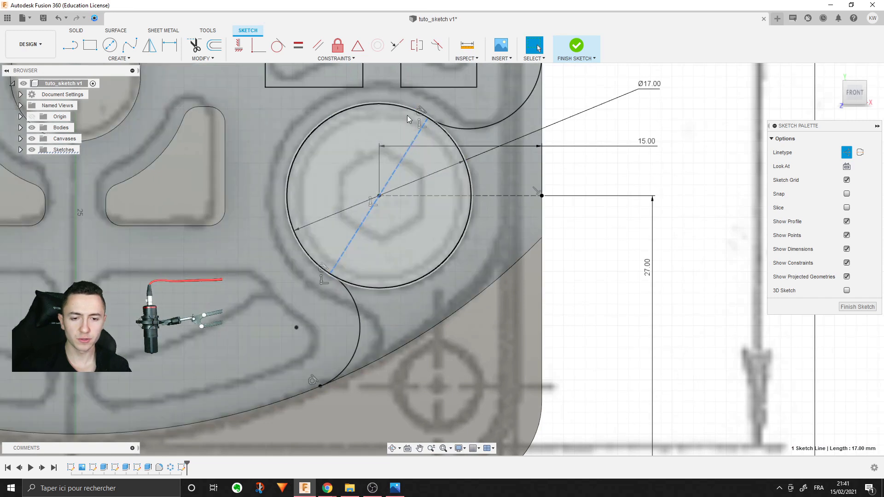
scroll(314, 313, "down", 3)
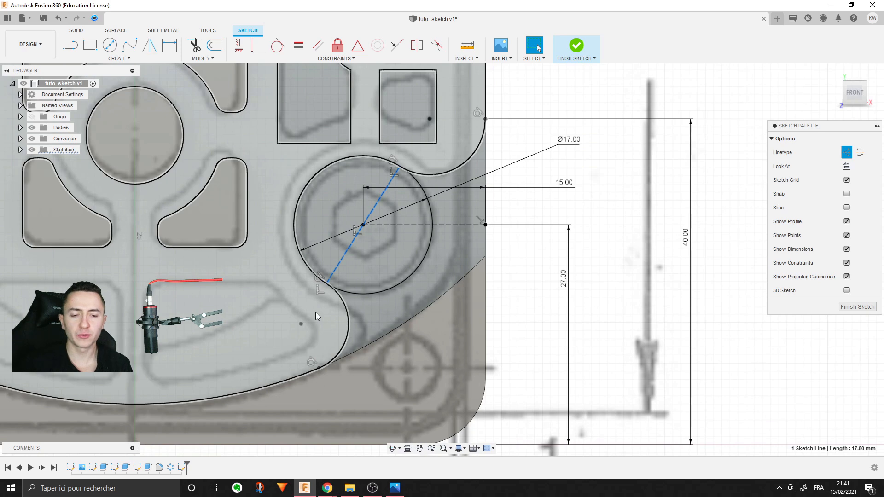
scroll(316, 312, "down", 2)
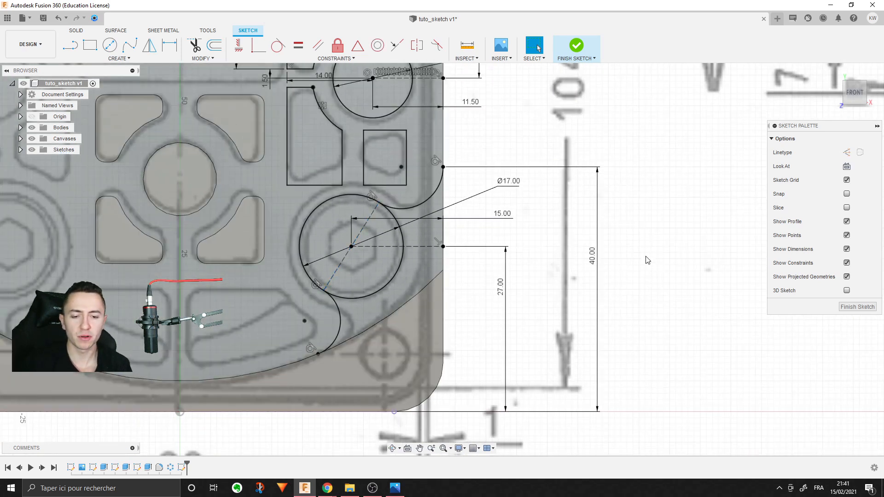
scroll(444, 258, "up", 3)
left_click(277, 287)
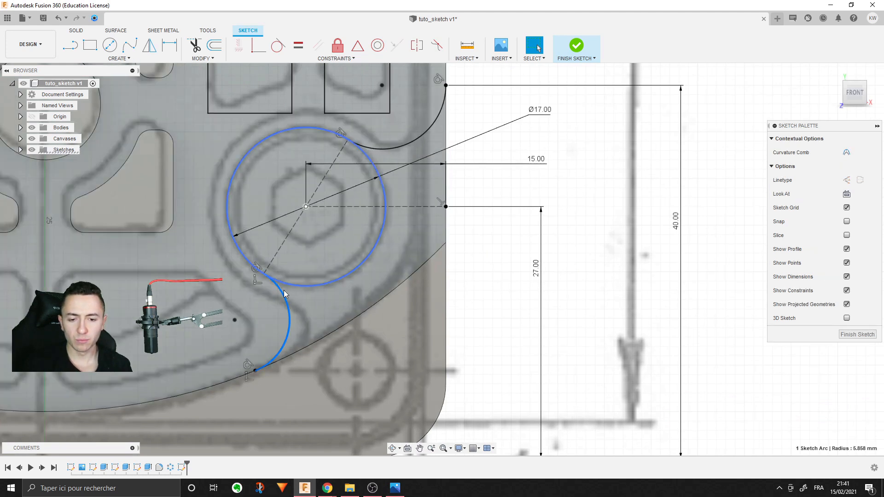
left_click(296, 223)
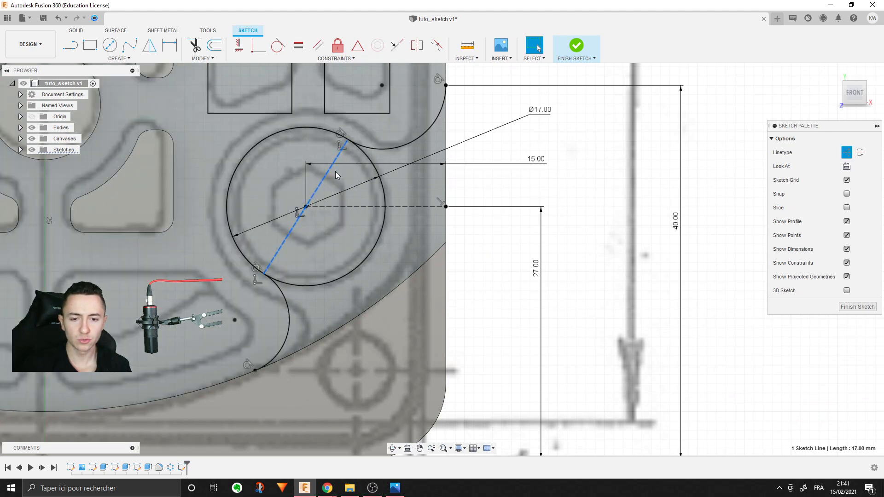
Step: Trim away the outer side of the 17 mm circle between the two tangent arcs
middle_click_drag(343, 375, 427, 321)
middle_click_drag(664, 331, 669, 384)
scroll(671, 387, "down", 2)
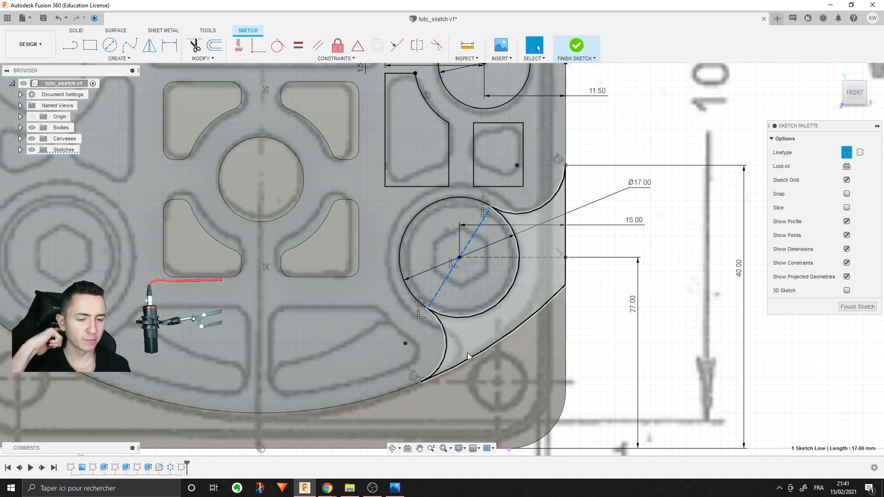
key("t")
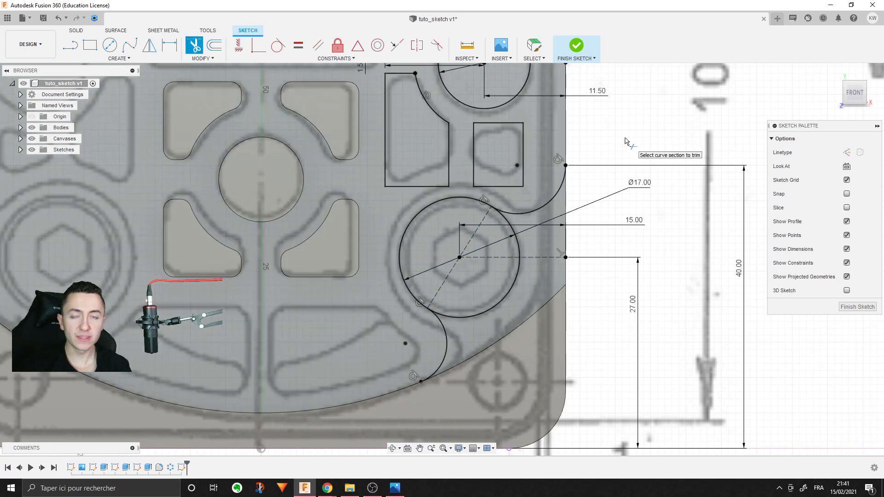
left_click(518, 272)
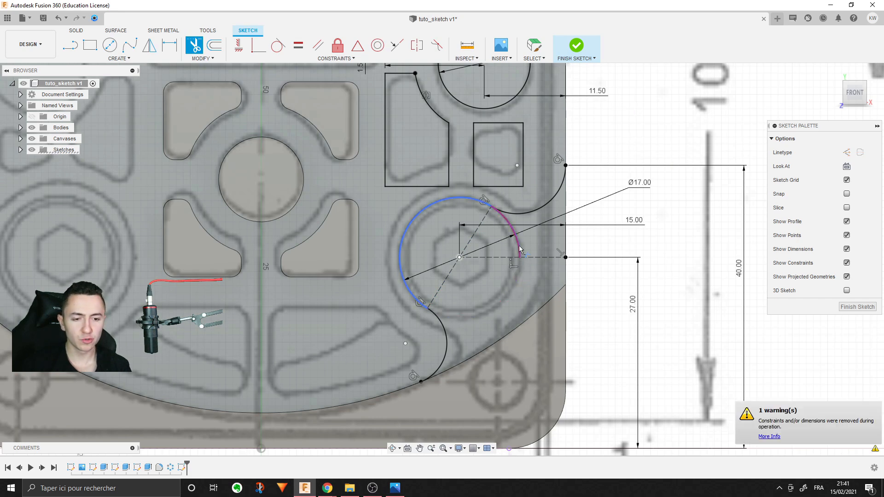
scroll(567, 324, "down", 3)
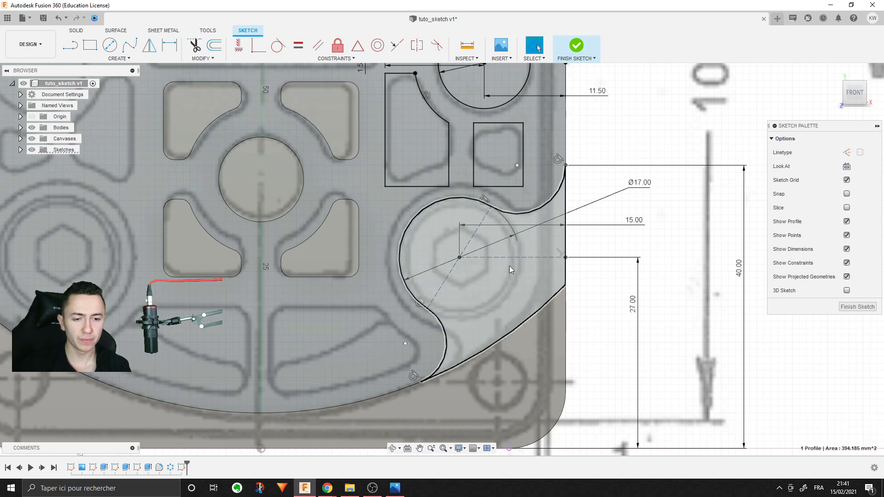
Step: Select the profile around the lower-right screw head to check that its outline is closed, and clear the selection
left_click(548, 374)
scroll(547, 373, "up", 5)
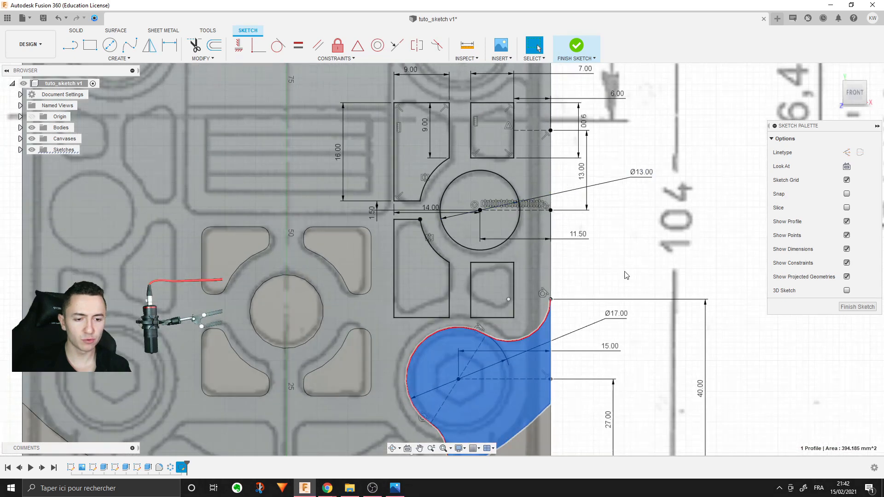
left_click(594, 236)
Step: Move the 17 mm diameter dimension's label up and away from the outline, beside the 11.50 mm dimension
scroll(595, 239, "up", 1)
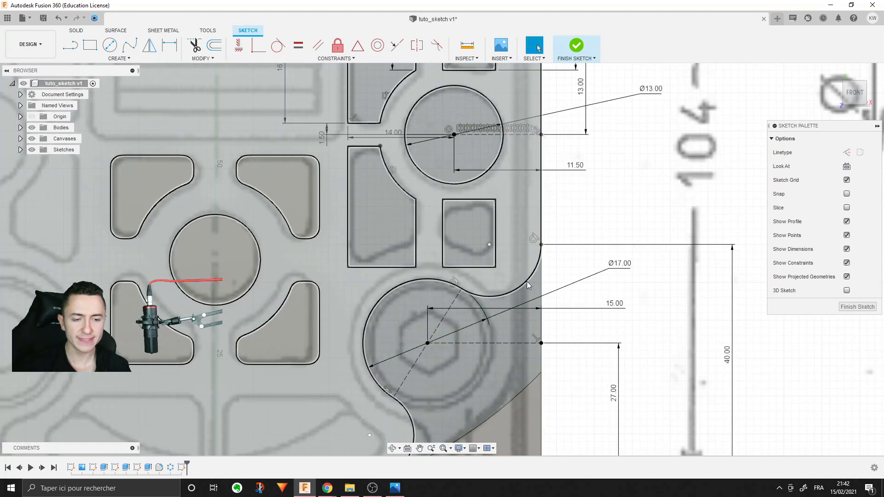
scroll(528, 285, "down", 2)
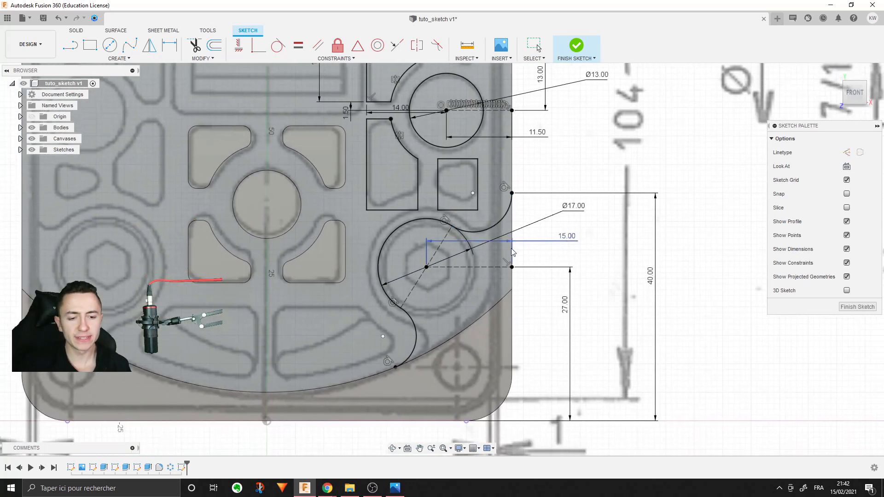
left_click_drag(564, 328, 594, 123)
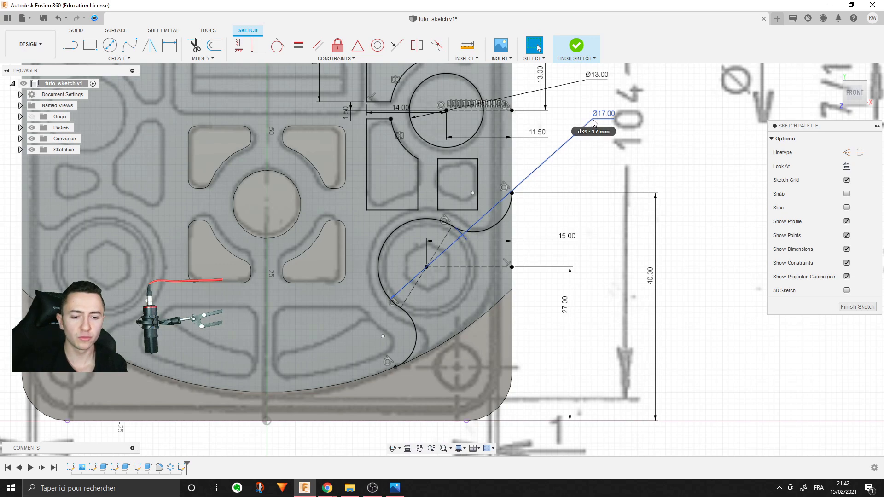
Step: Examine the remaining pocket shapes on the reference drawing and the trimmed arc around the screw head
scroll(427, 241, "up", 3)
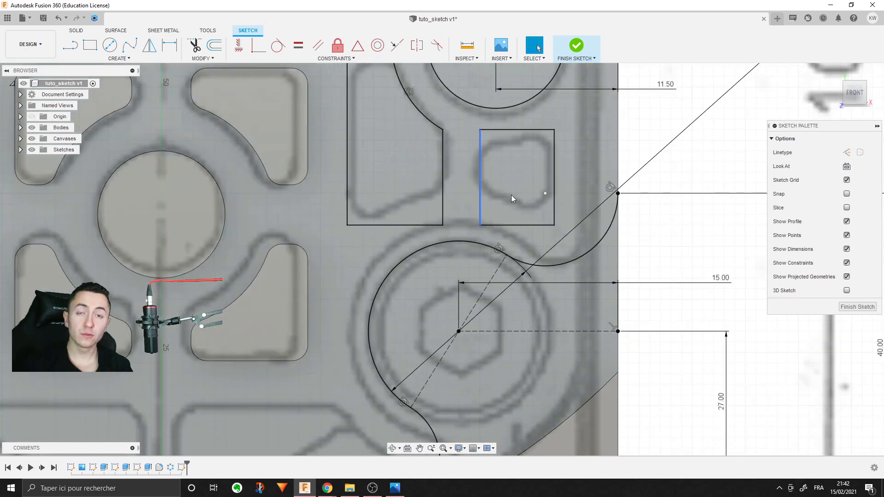
scroll(448, 385, "down", 3)
scroll(466, 249, "up", 1)
scroll(467, 249, "down", 2)
scroll(352, 217, "up", 2)
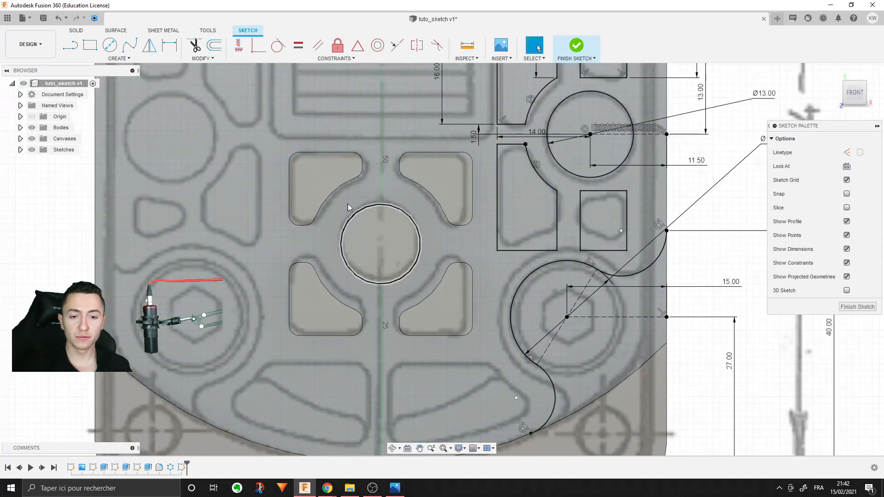
scroll(412, 363, "down", 2)
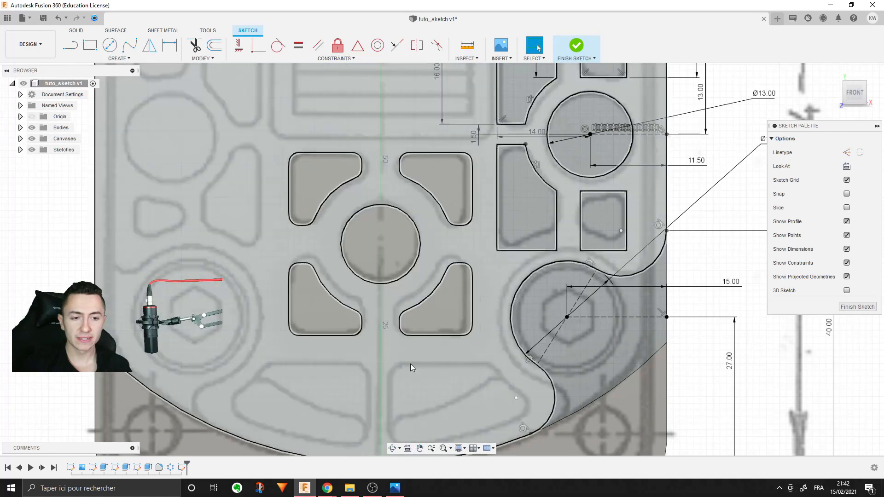
scroll(555, 138, "up", 2)
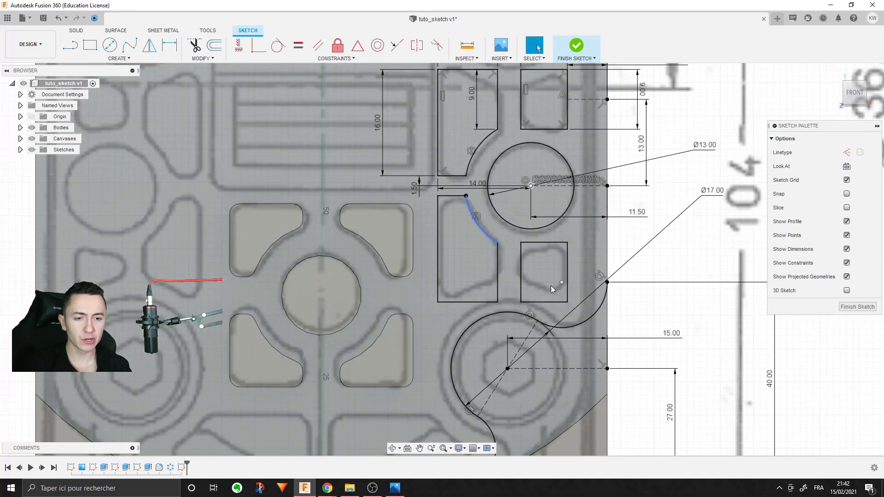
middle_click_drag(551, 286, 448, 184)
scroll(451, 185, "up", 2)
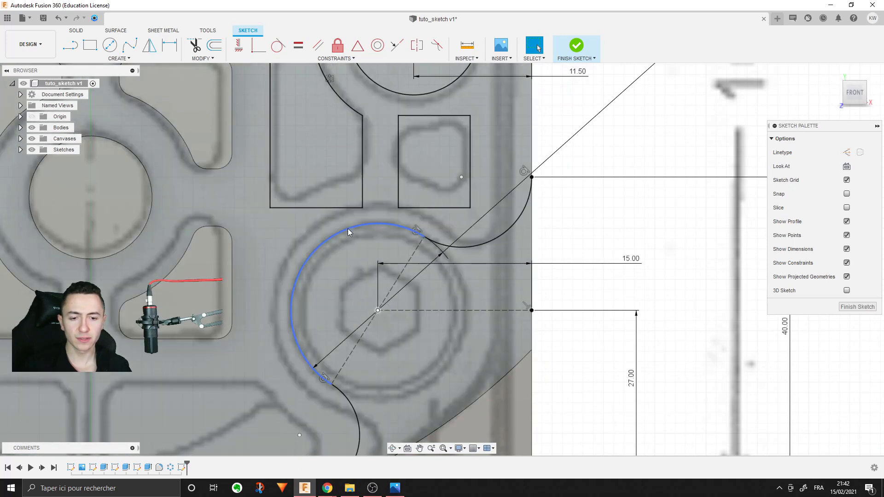
left_click(348, 231)
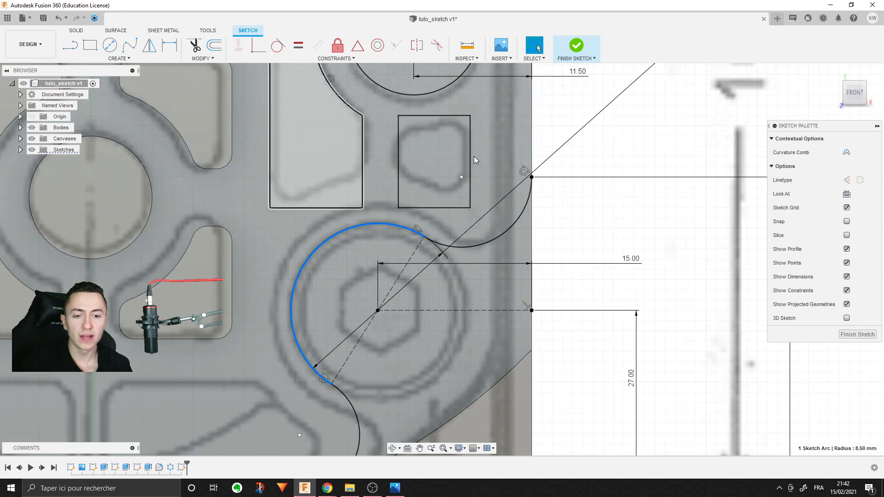
left_click(661, 130)
middle_click_drag(663, 159, 665, 181)
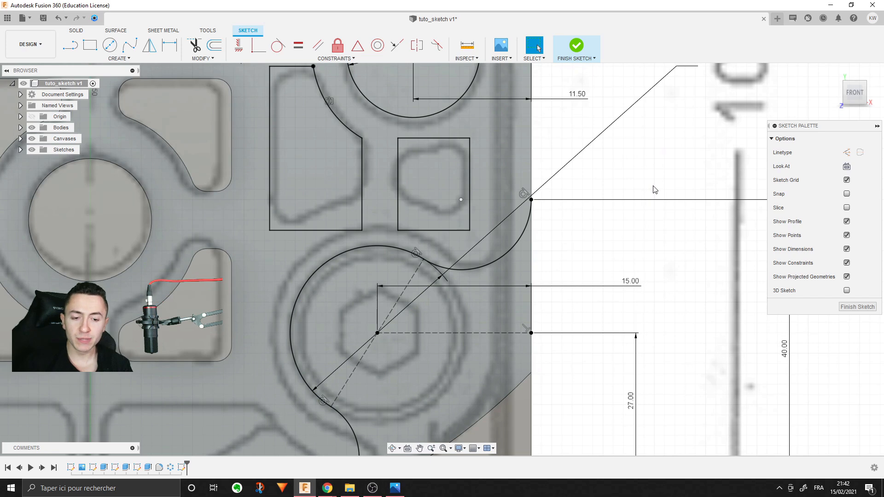
Step: Trim away the lower-right segment of the 17 mm circle around the lower-right screw head
key("c")
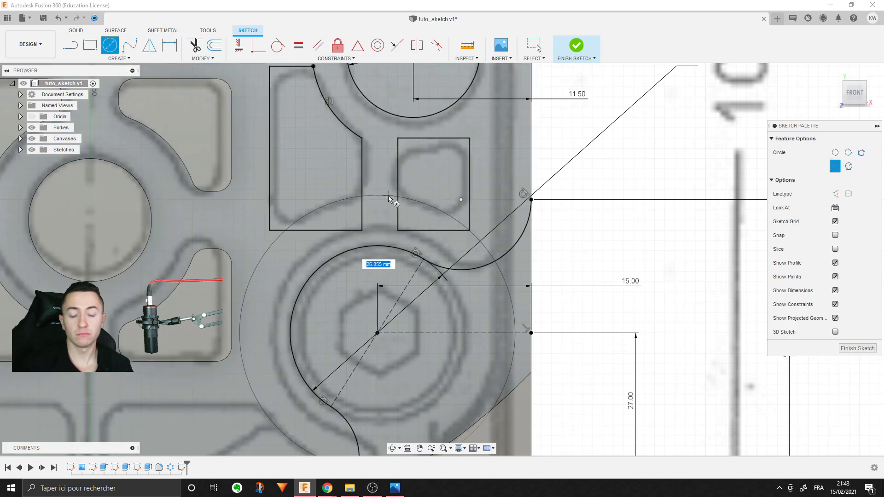
key("Escape")
middle_click_drag(707, 319, 671, 221)
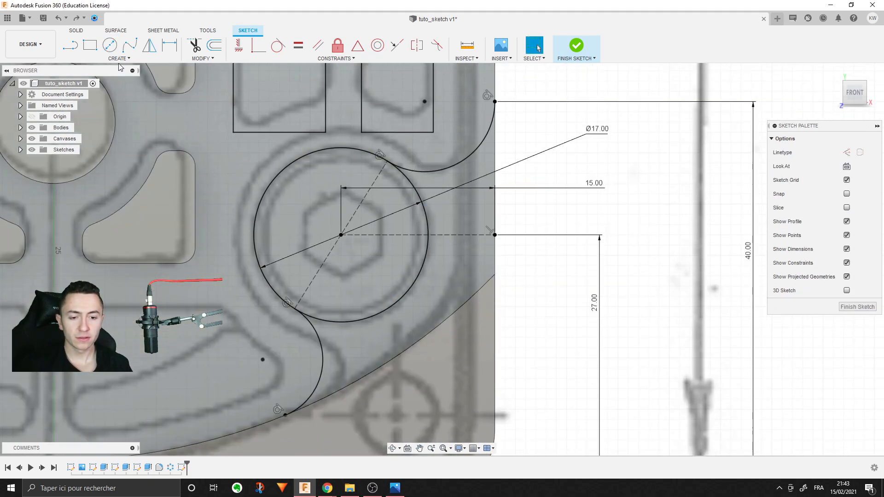
left_click(190, 45)
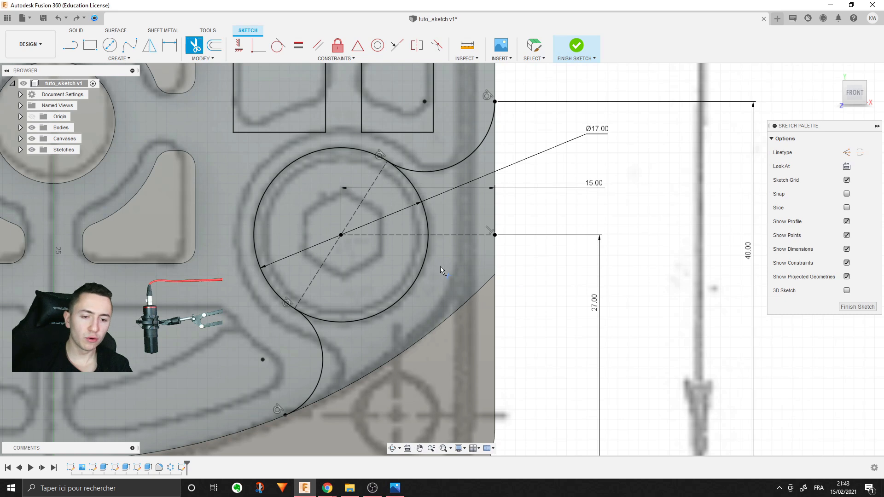
left_click(420, 271)
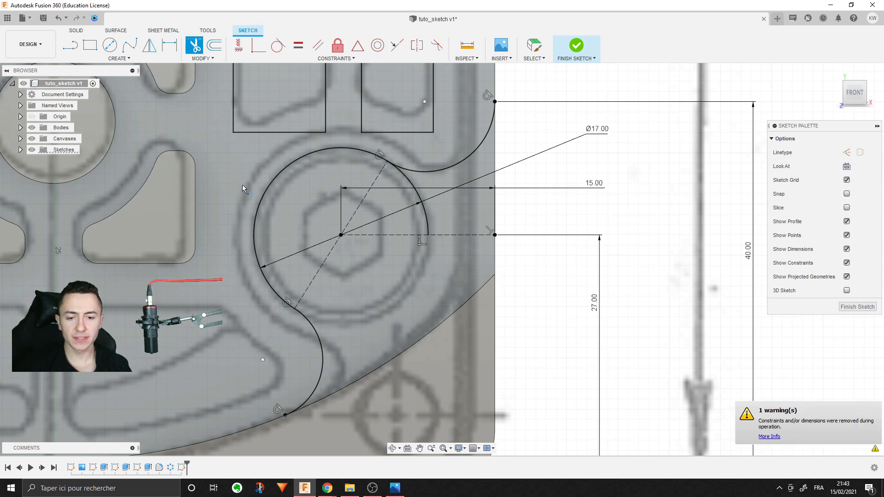
key("Escape")
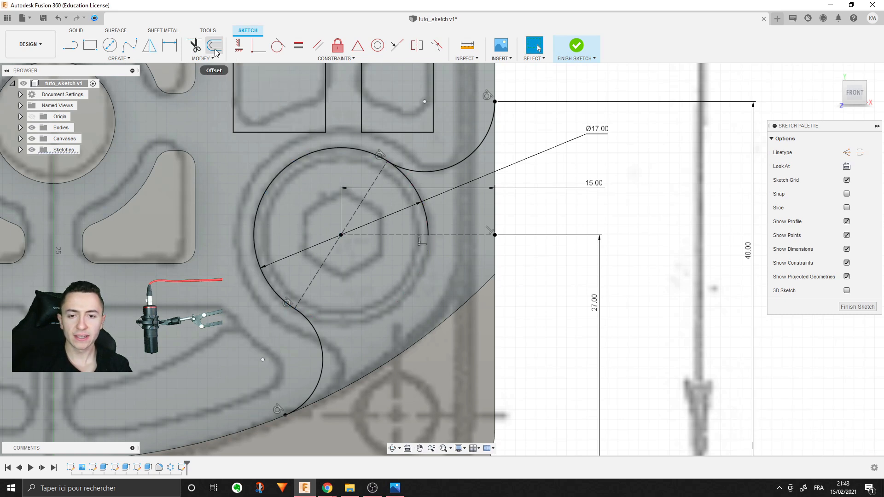
Step: Offset the 17 mm arc and its chained lower tangent arc outward by 4.5 mm around the screw head
left_click(215, 50)
middle_click_drag(419, 201, 427, 261)
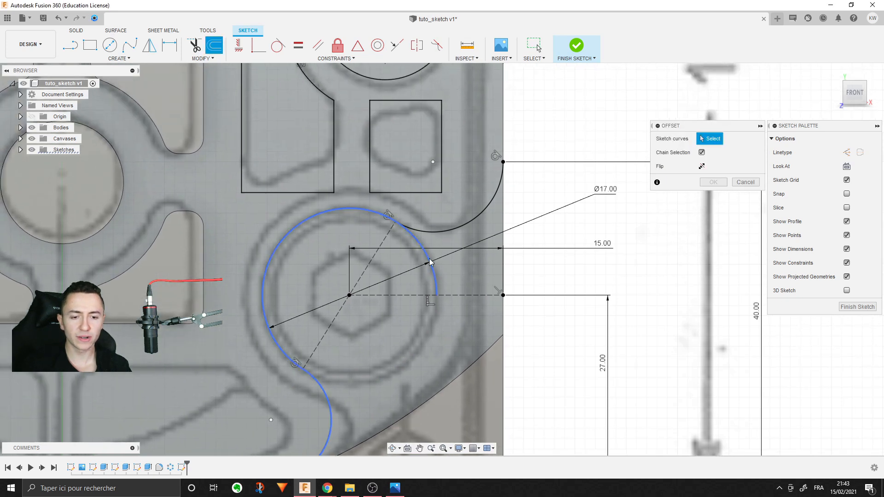
left_click(428, 260)
left_click_drag(435, 253, 471, 235)
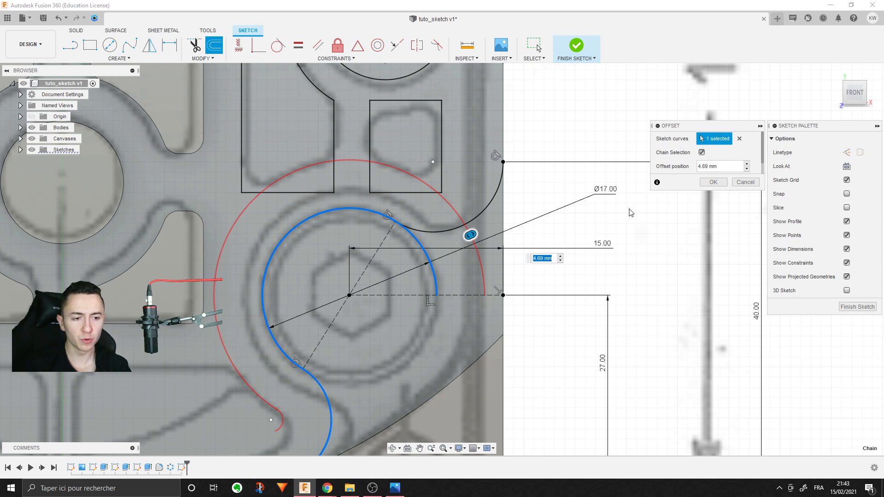
left_click_drag(691, 127, 476, 109)
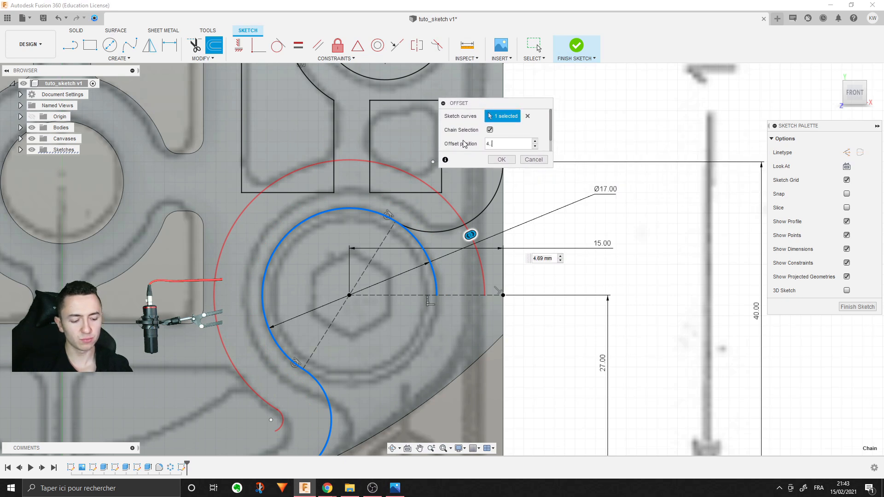
left_click(501, 160)
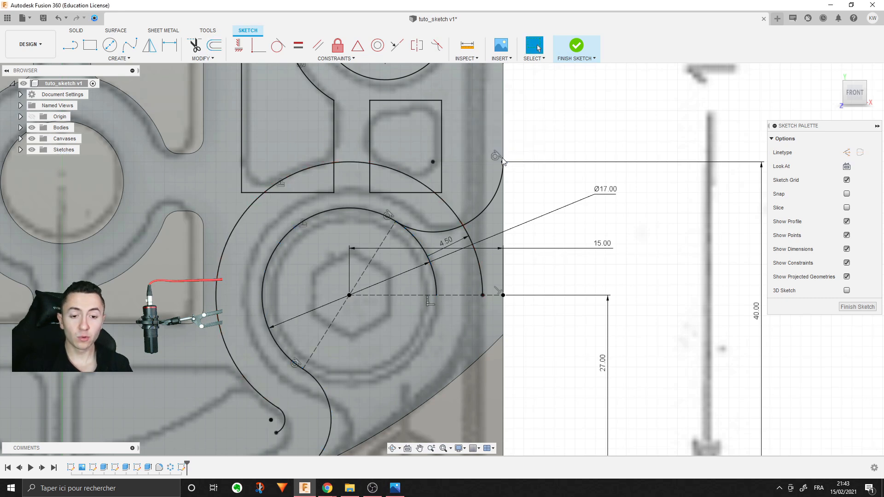
Step: Trim the edges of the two lower pockets where they run inside the offset arc
middle_click_drag(382, 155, 410, 153)
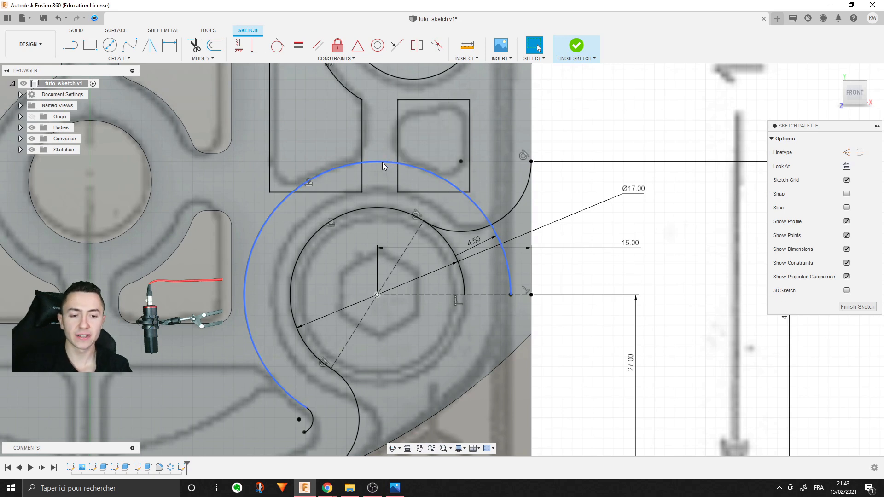
key("t")
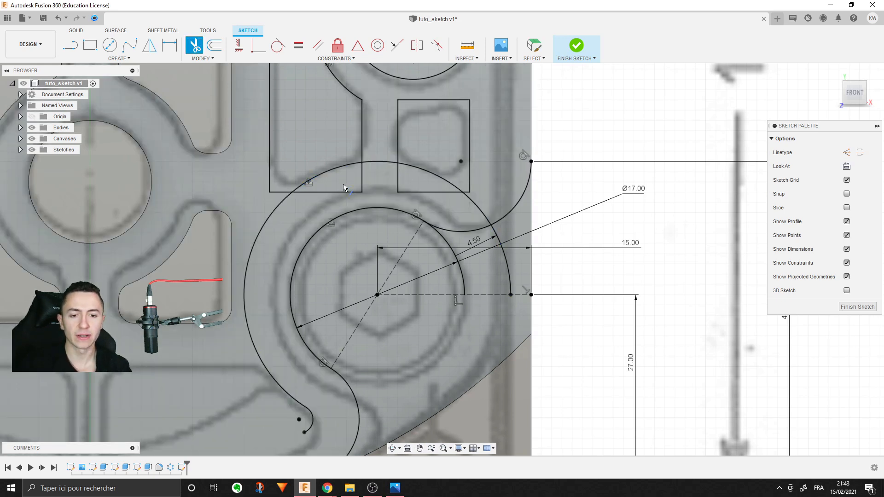
left_click(338, 192)
left_click(362, 181)
left_click(398, 179)
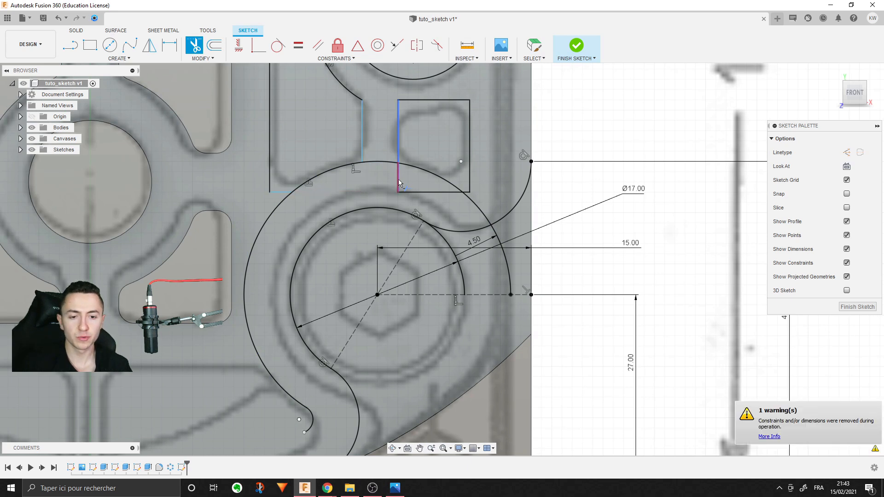
left_click(416, 192)
Step: Trim the leftover offset arc segments outside the two pockets, including the small end piece near the lower tangent arc
left_click(276, 208)
left_click(482, 211)
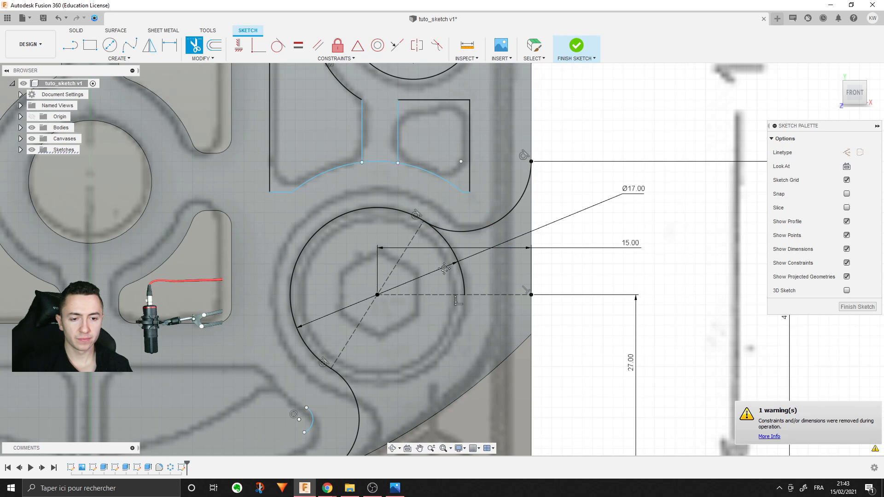
middle_click_drag(367, 378, 382, 281)
left_click(331, 324)
mouse_move(330, 324)
middle_mouse_down()
mouse_move(337, 440)
mouse_move(322, 416)
middle_mouse_up()
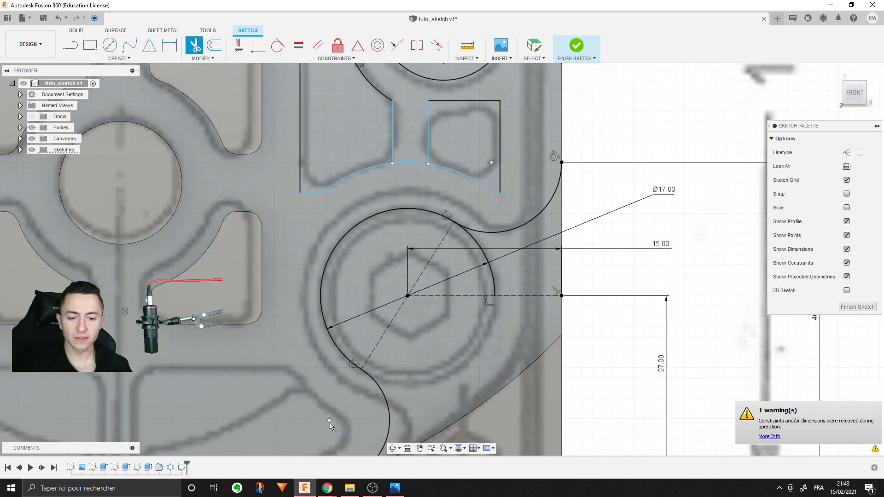
key("Escape")
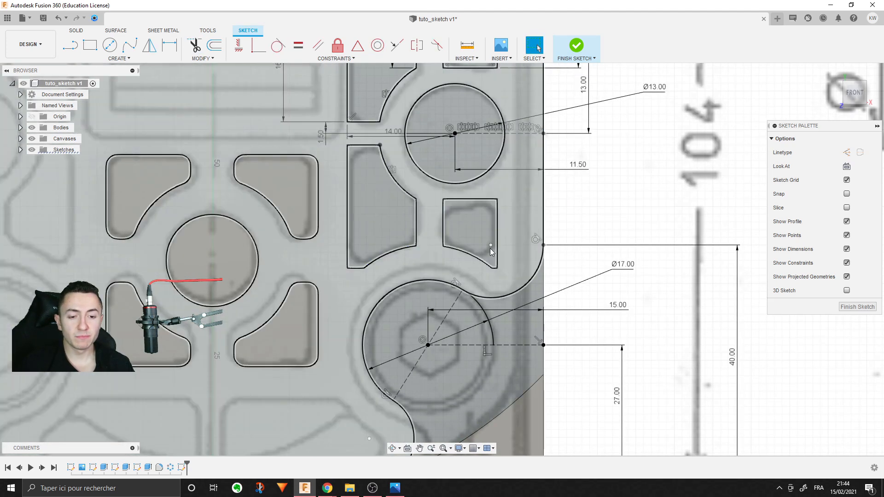
Step: Examine the pocket profiles and their dimensions against the reference drawing, from the upper screw head down to the lower one
scroll(499, 244, "up", 2)
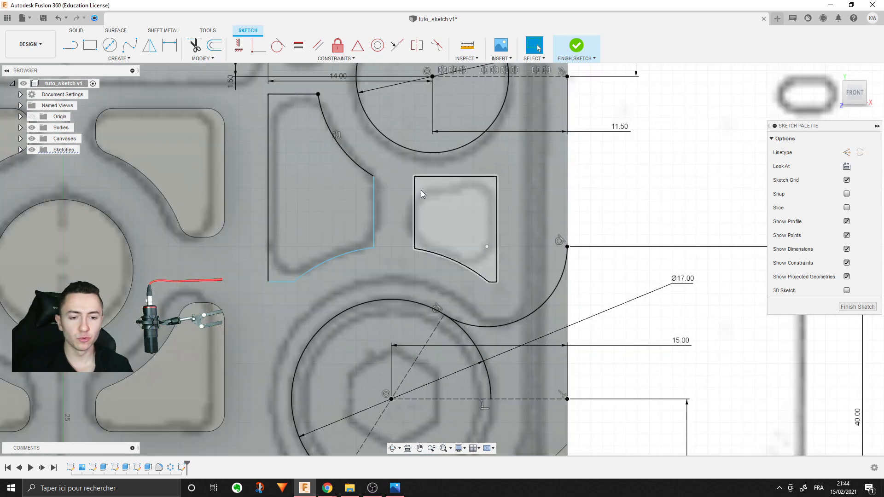
middle_click_drag(417, 189, 441, 348)
scroll(441, 349, "down", 2)
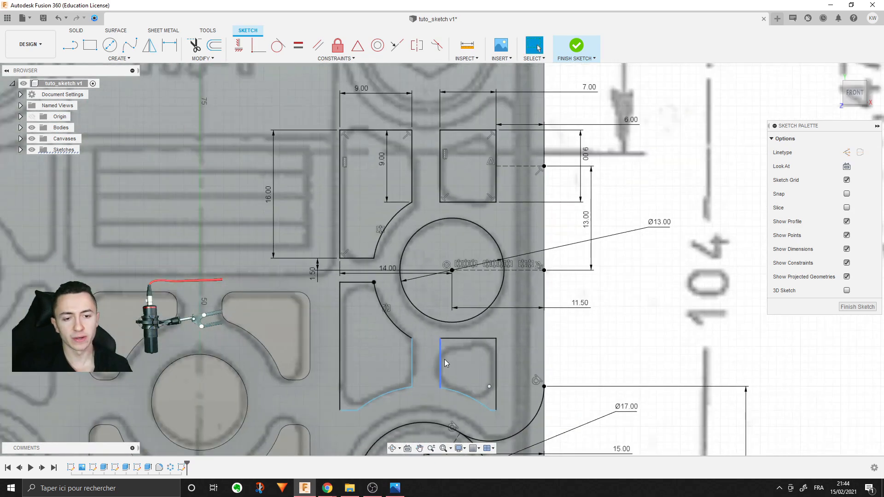
scroll(607, 316, "down", 3)
mouse_move(624, 291)
middle_mouse_down()
mouse_move(608, 315)
mouse_move(577, 249)
middle_mouse_up()
left_click(602, 207)
middle_click_drag(491, 187, 476, 270)
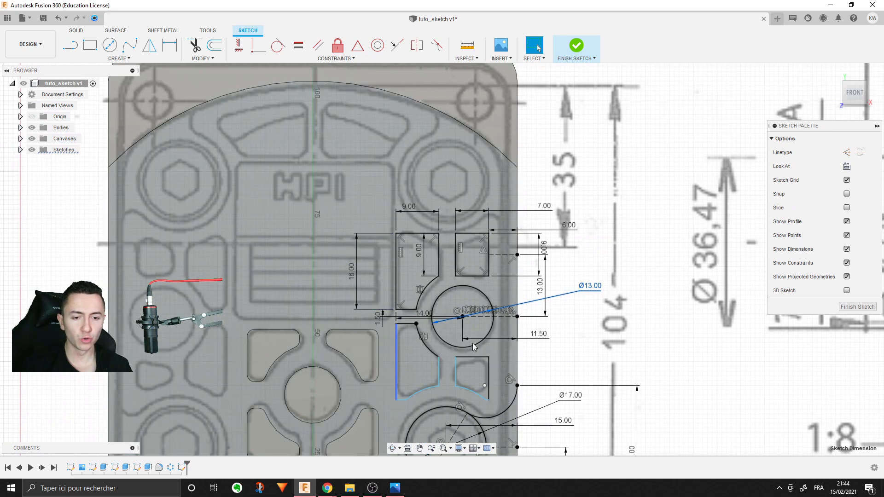
middle_click_drag(579, 313, 565, 171)
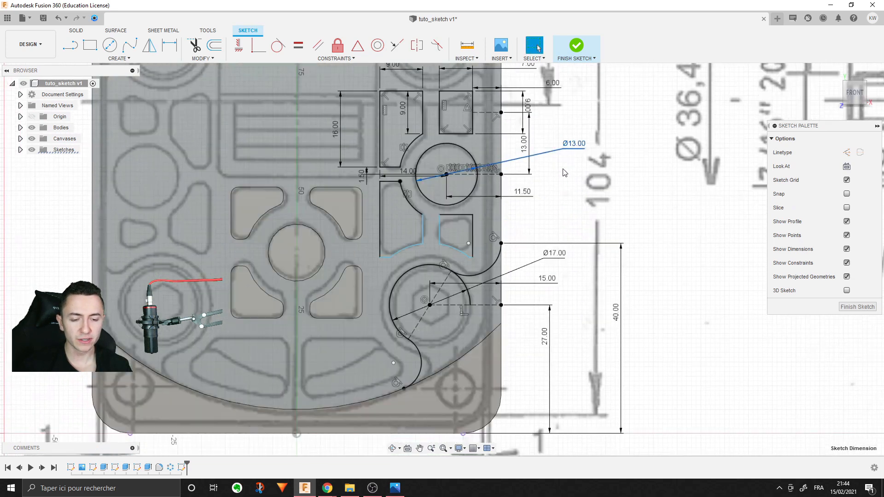
scroll(514, 245, "up", 2)
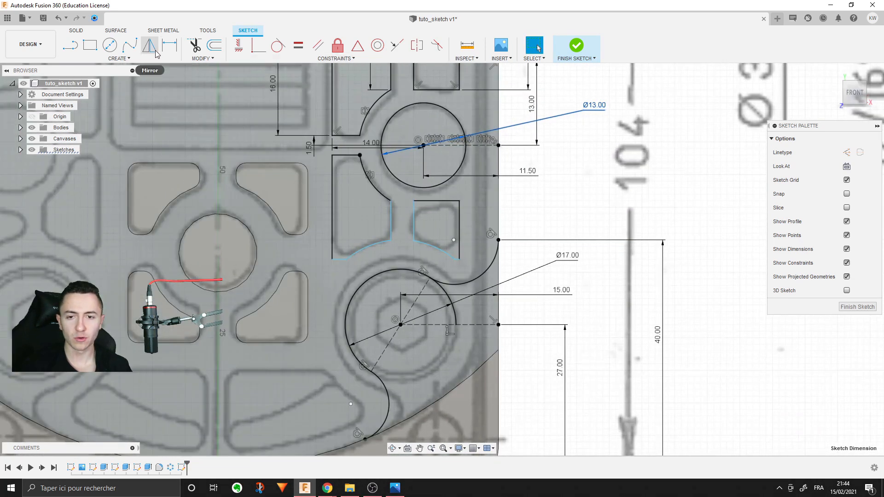
left_click(156, 54)
left_click(479, 279)
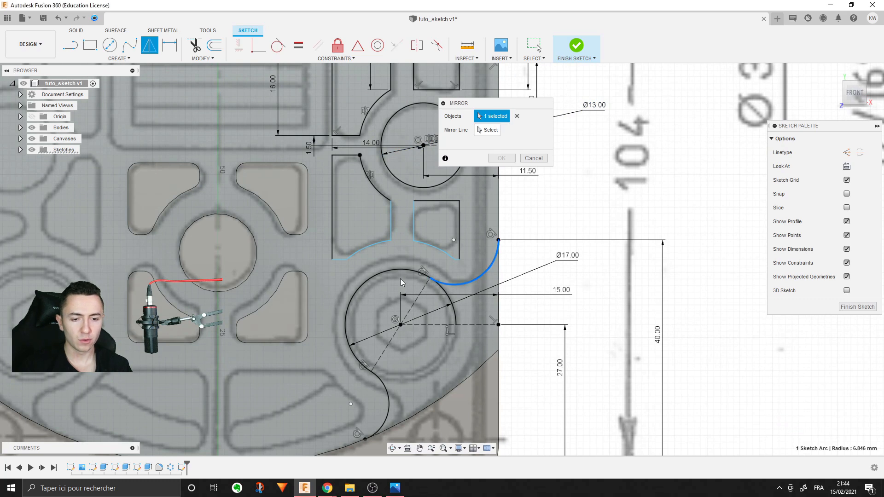
left_click(528, 158)
Step: Trim the remaining stub of the 17 mm circle beyond its tangent point with the right-hand arc
middle_click_drag(442, 295, 458, 256)
key("t")
left_click(459, 254)
key("Escape")
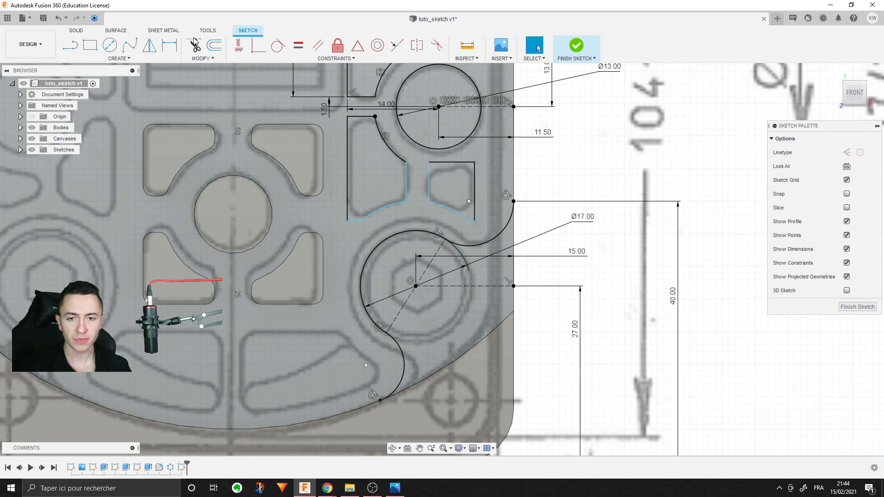
Step: Mirror the three connected arcs around the lower screw head about the horizontal construction line through the 13 mm circle's centre
left_click(149, 45)
left_click(419, 234)
left_click(419, 234)
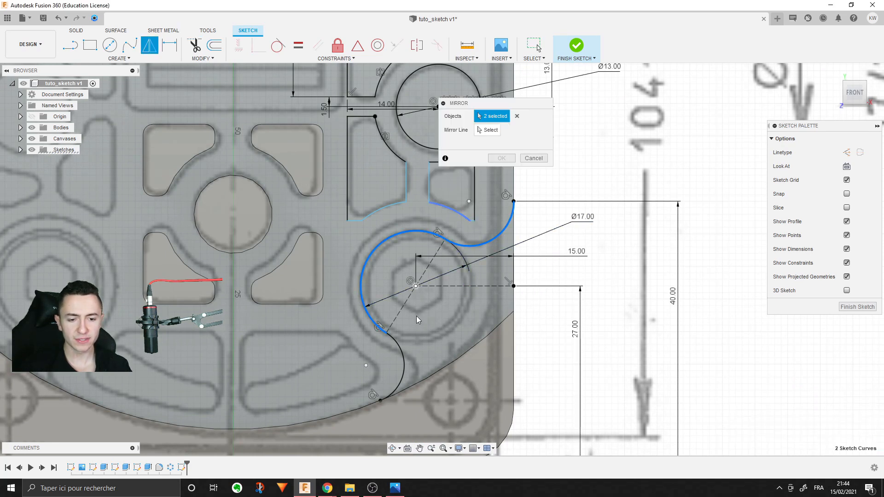
left_click(400, 355)
left_click(488, 130)
middle_click_drag(591, 149, 580, 339)
left_click(477, 298)
middle_click_drag(538, 219, 515, 351)
left_click(502, 160)
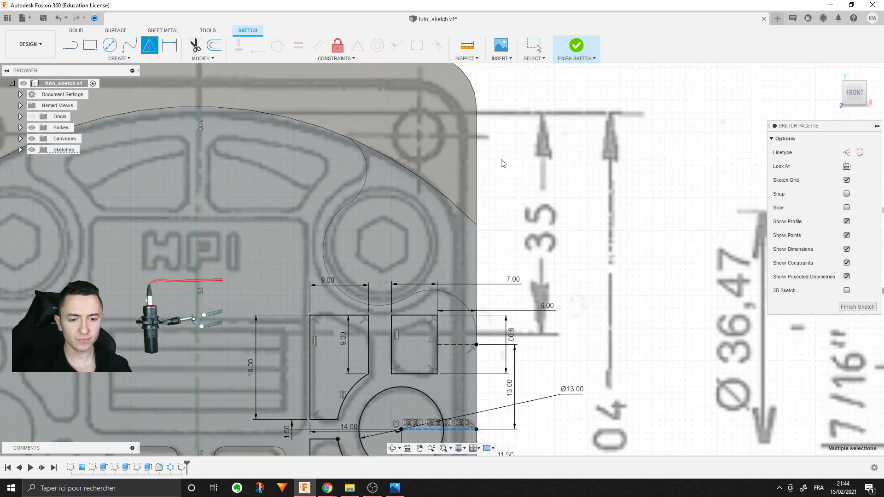
middle_click_drag(576, 342, 602, 144)
scroll(602, 144, "down", 1)
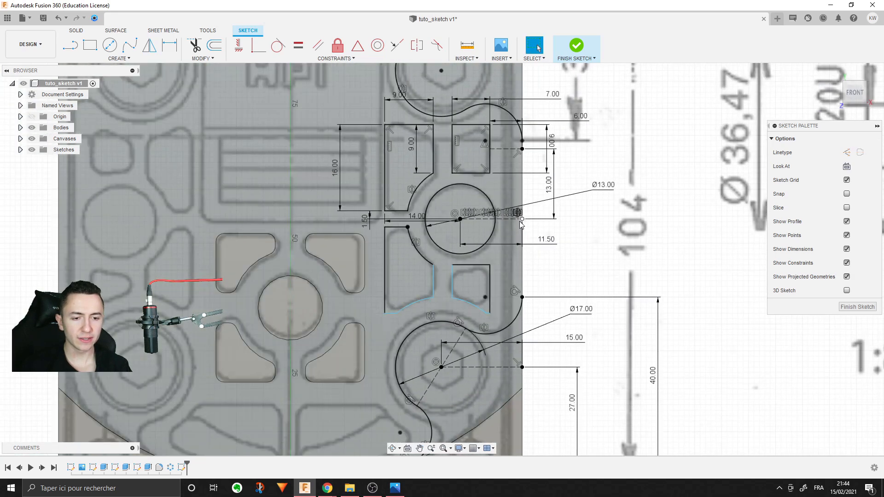
Step: Draw a circle with a radius of about 12.3 mm centred on the mirrored arc's centre point at the upper screw head
middle_click_drag(562, 244, 556, 317)
mouse_move(477, 132)
middle_mouse_down()
mouse_move(456, 225)
mouse_move(448, 121)
middle_mouse_up()
scroll(489, 161, "up", 2)
middle_click_drag(547, 183, 587, 175)
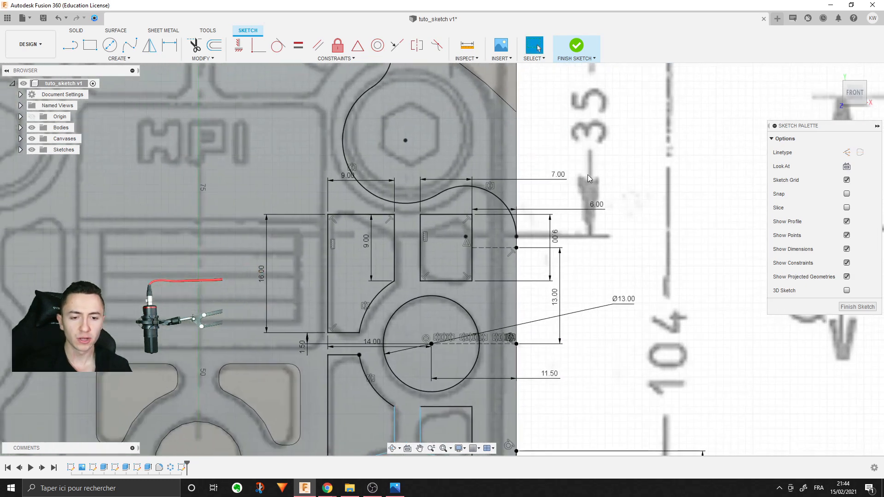
scroll(582, 178, "up", 2)
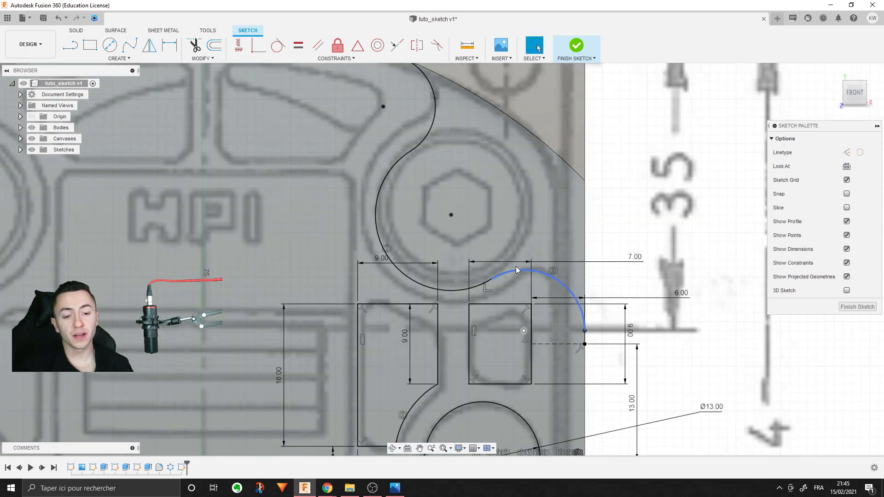
middle_click_drag(557, 233, 521, 161)
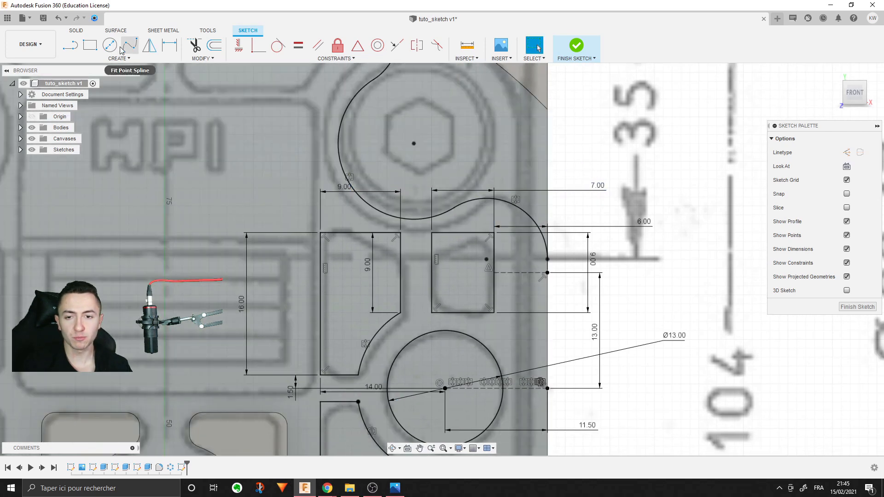
key("c")
left_click(414, 144)
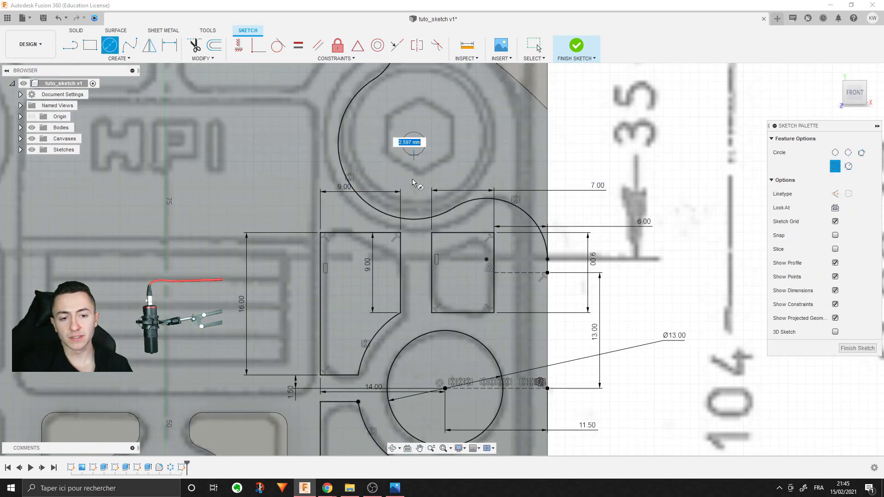
left_click(420, 257)
Step: Dimension the gap between the new circle and the mirrored screw-head arc at 4.5 mm
key("d")
scroll(420, 256, "up", 5)
left_click(417, 268)
scroll(396, 144, "down", 3)
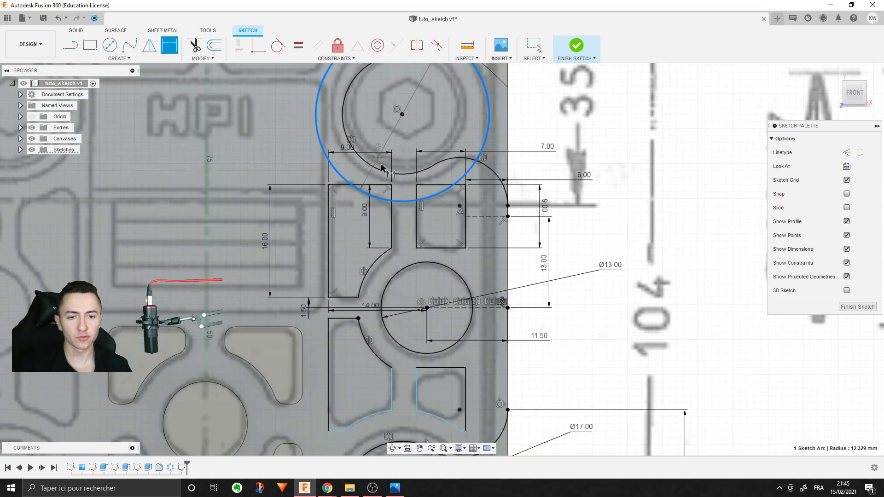
middle_click_drag(444, 127, 456, 193)
scroll(415, 179, "up", 3)
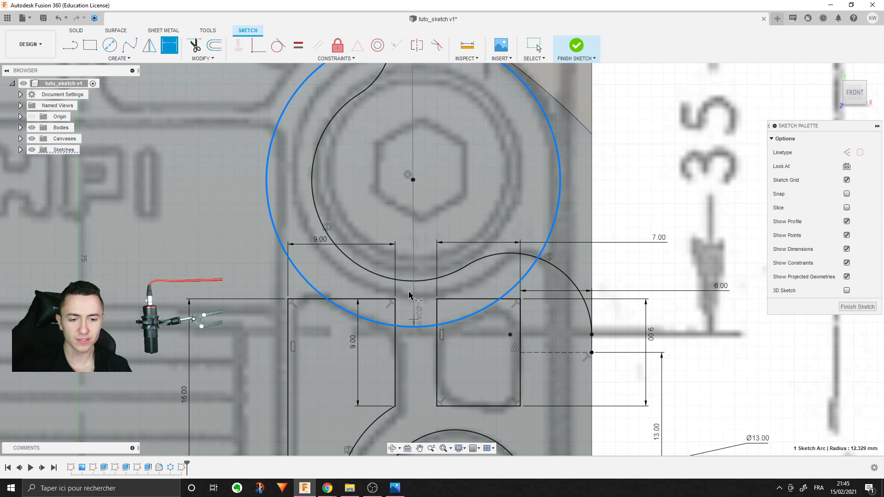
left_click(415, 279)
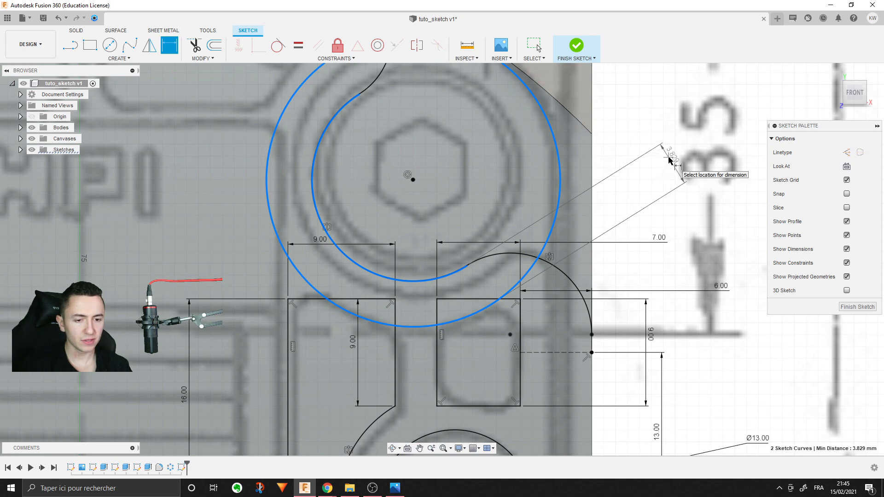
left_click(669, 159)
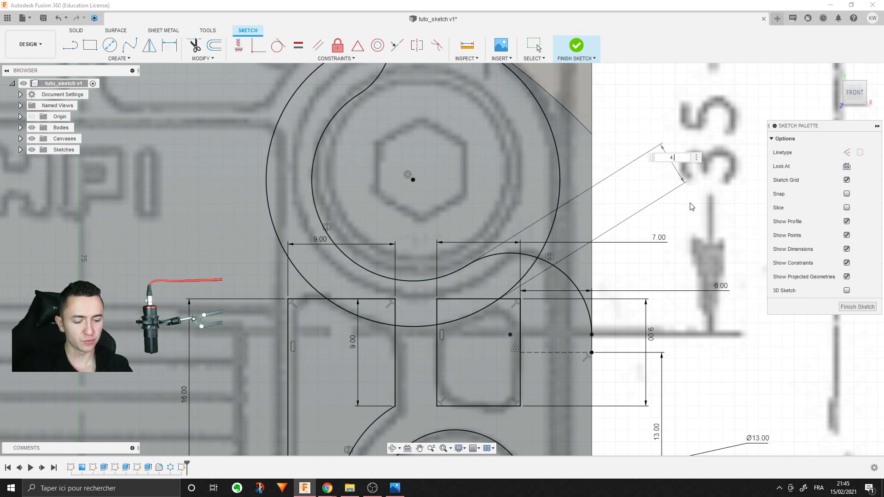
key("Return")
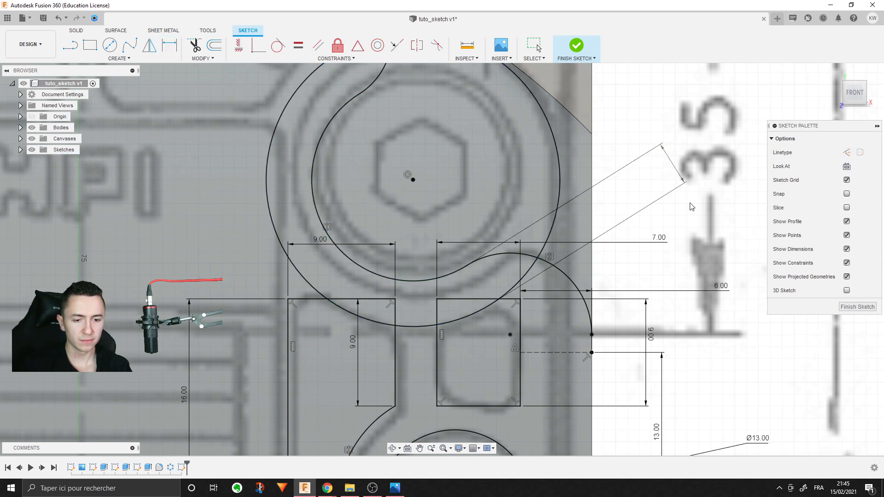
scroll(682, 205, "down", 3)
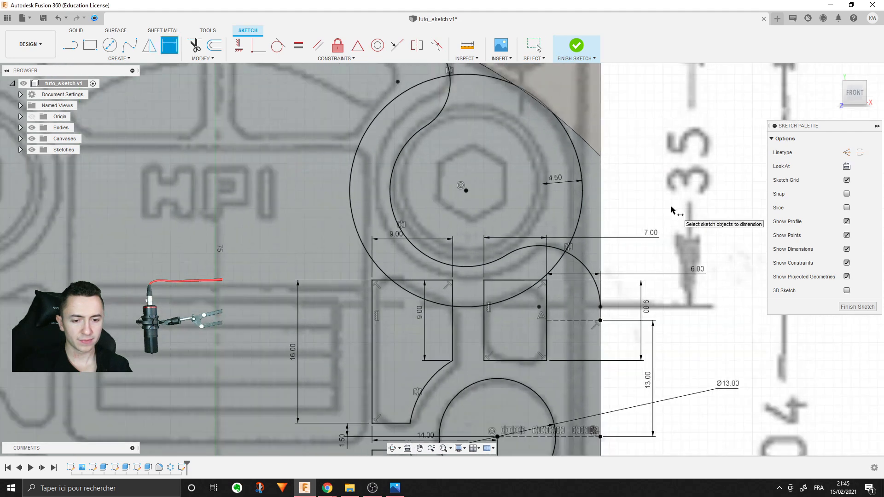
Step: Trim the edges of the two upper pockets that extend inside the offset circle around the upper screw head
scroll(511, 126, "up", 3)
middle_click_drag(511, 139, 514, 72)
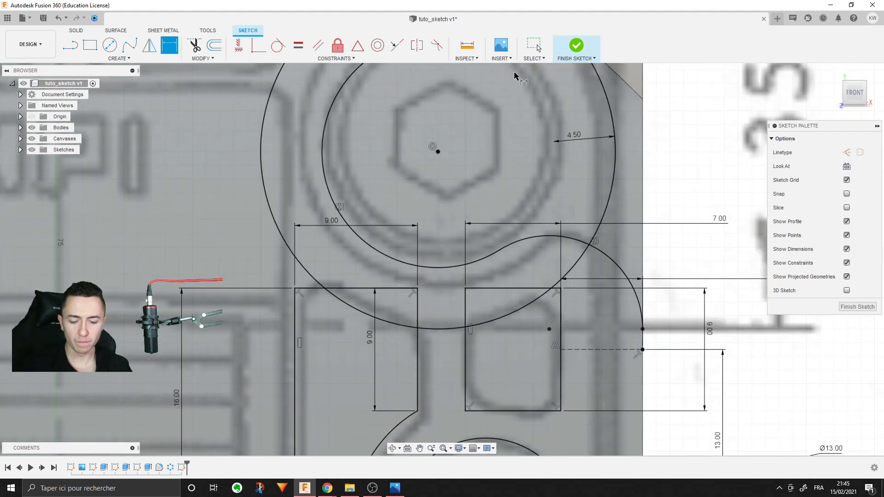
key("t")
left_click(465, 307)
left_click(484, 288)
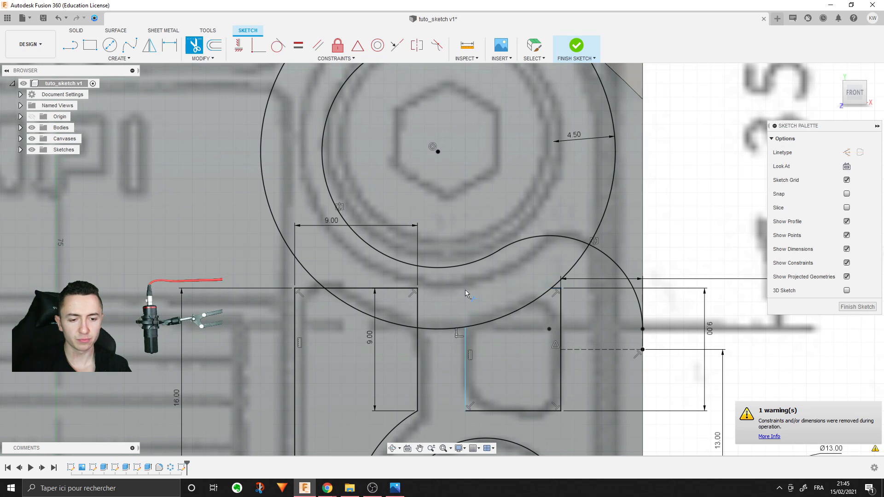
left_click(417, 300)
left_click(389, 288)
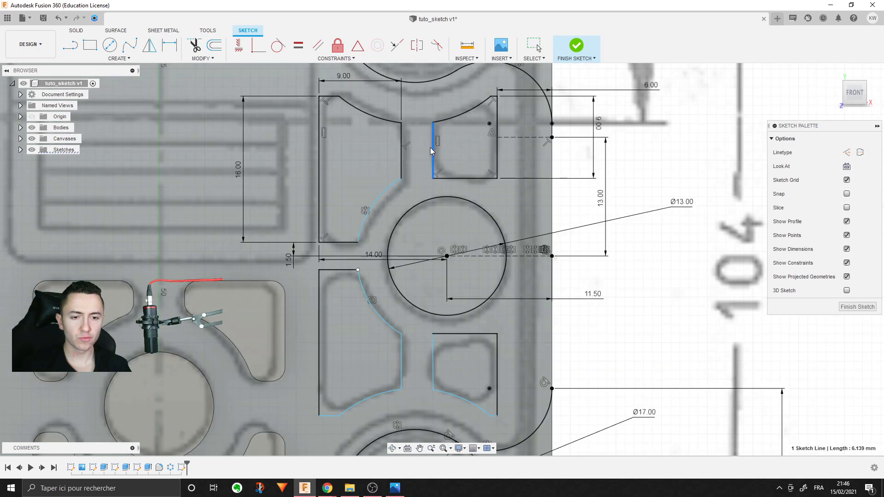
Step: Apply a vertical constraint to the inner side of the small lower pocket
mouse_move(431, 148)
left_mouse_down()
mouse_move(421, 140)
mouse_move(432, 144)
left_mouse_up()
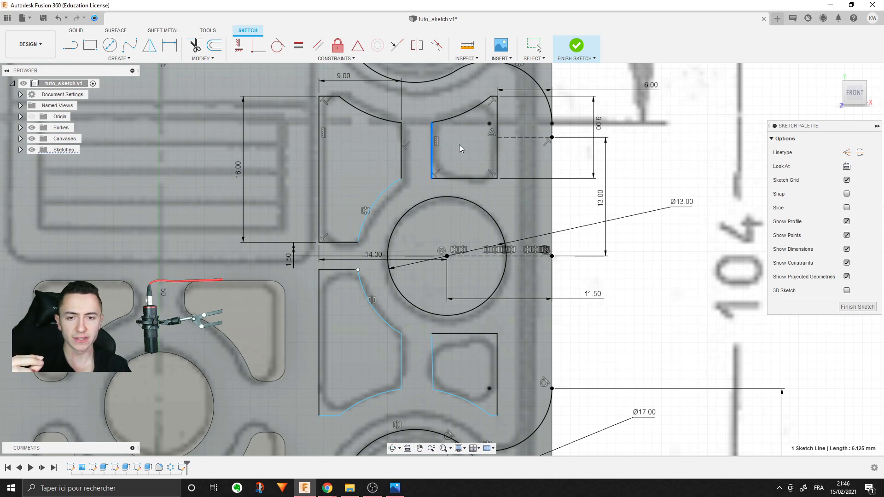
left_click(239, 46)
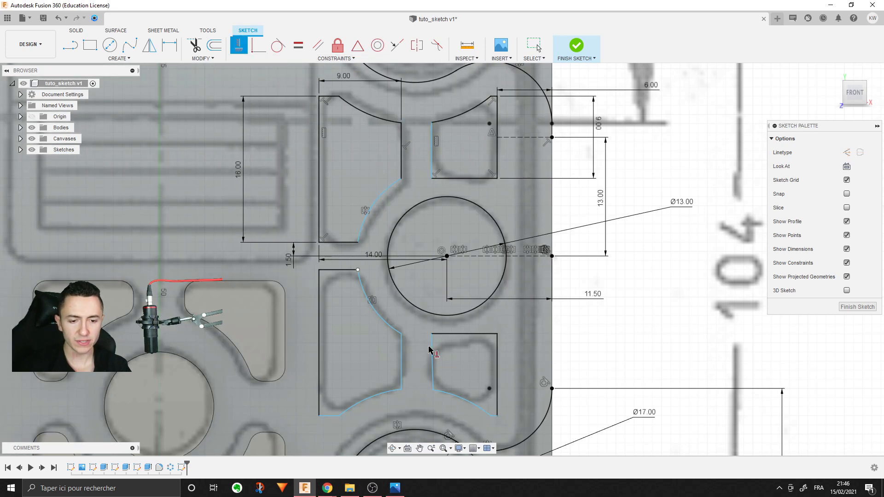
left_click(433, 355)
key("Escape")
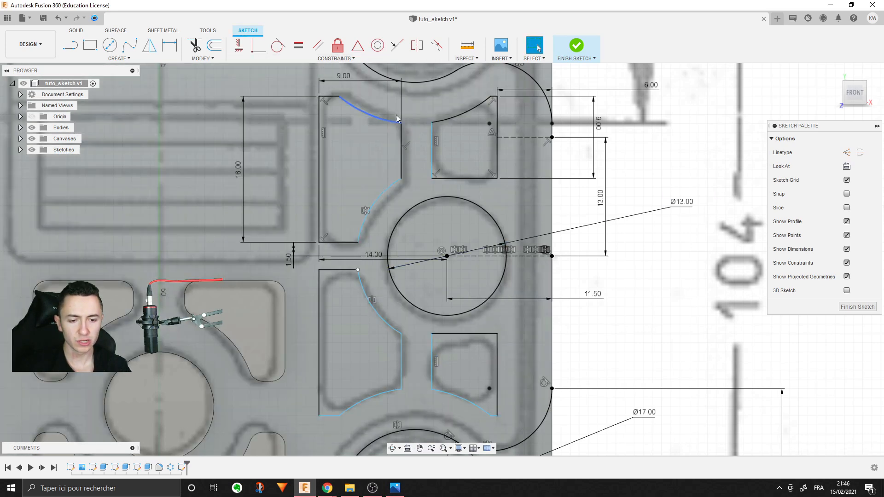
key("ctrl+z")
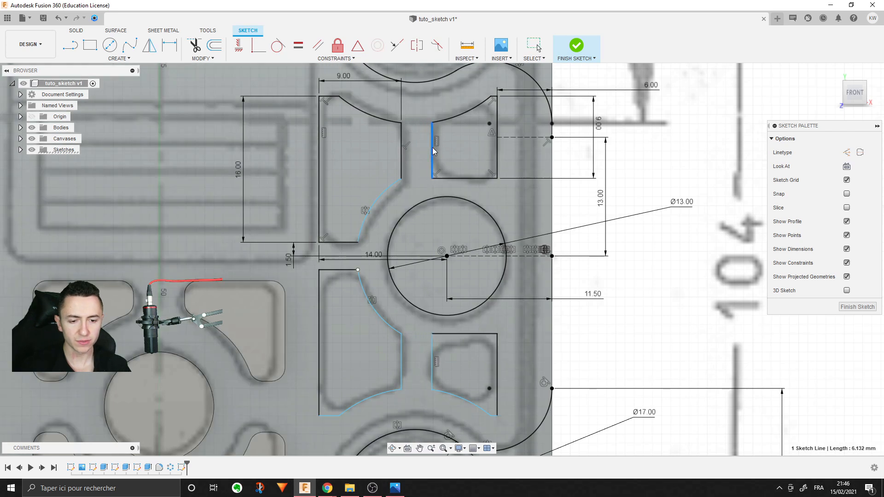
Step: Dimension the bottom edge of the small upper pocket at 7 mm
middle_click_drag(681, 304, 661, 237)
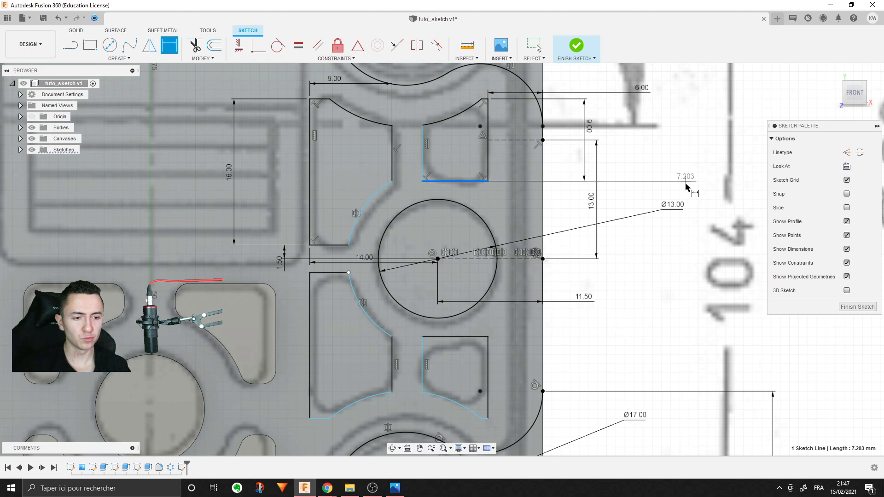
left_click(687, 185)
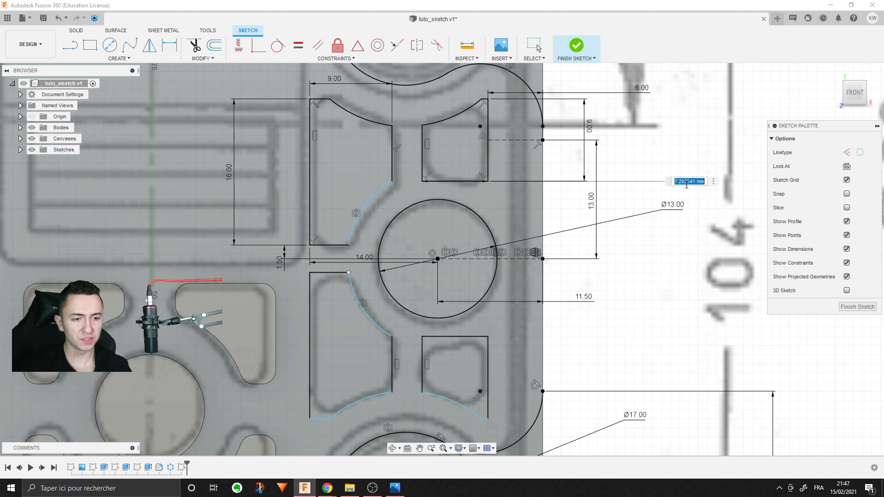
key("Return")
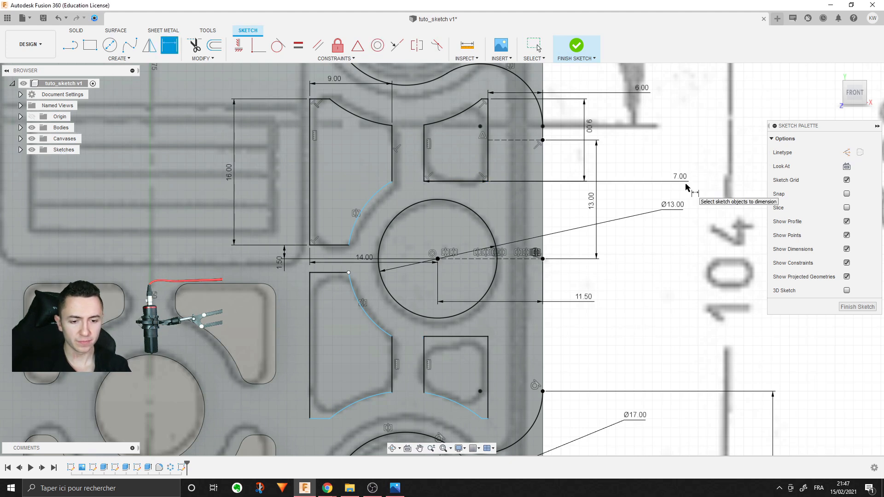
Step: Dimension the large upper pocket's arc around the 13 mm circle with a radius of 10 mm
middle_click_drag(628, 244, 626, 225)
mouse_move(374, 318)
left_mouse_down()
mouse_move(369, 352)
mouse_move(369, 317)
left_mouse_up()
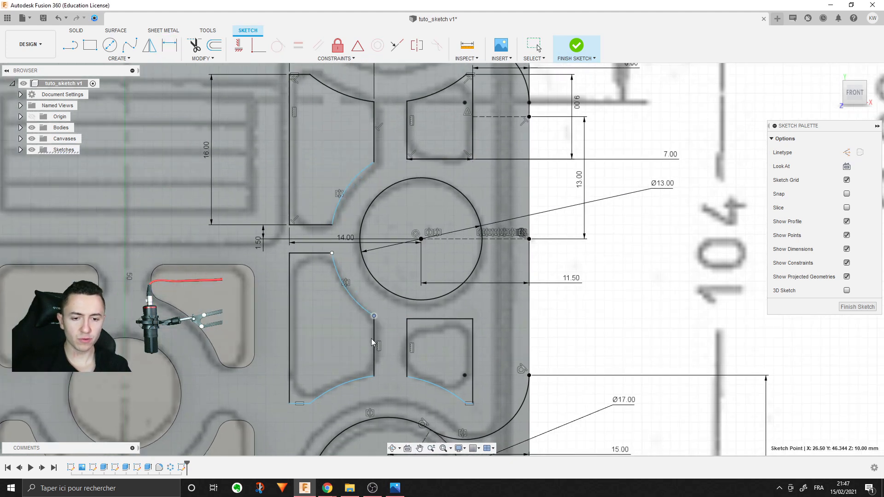
left_click(352, 176)
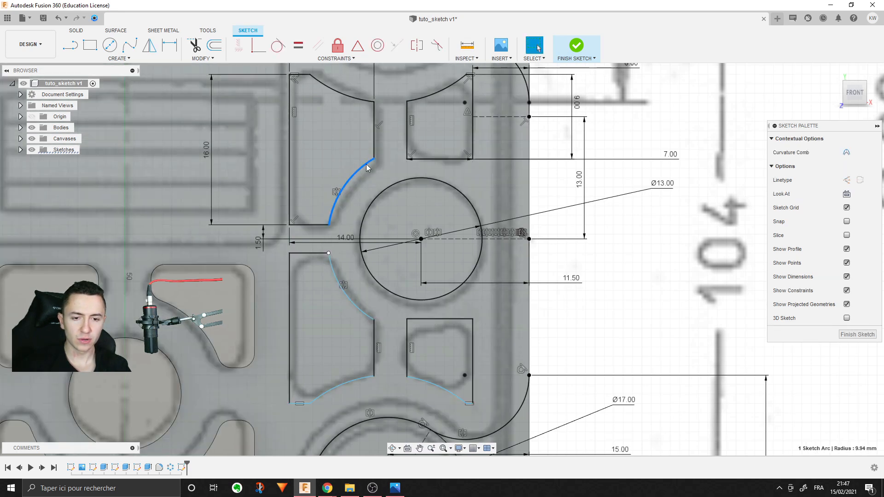
key("d")
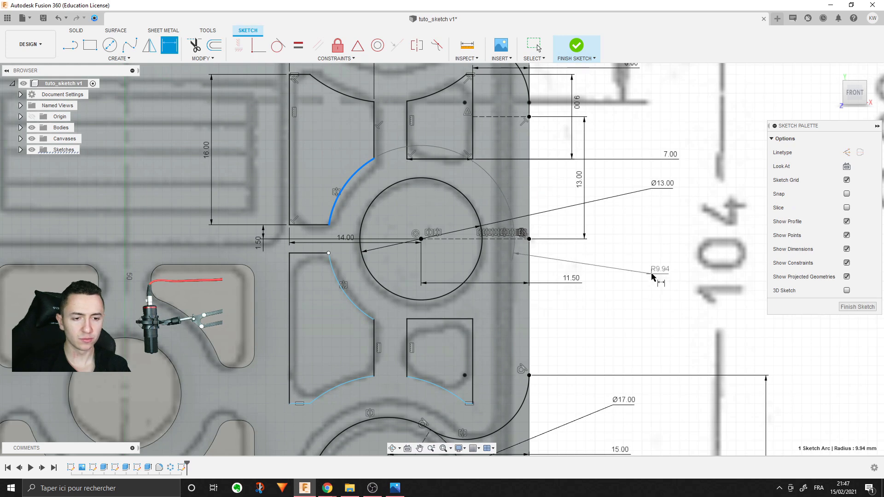
left_click(653, 275)
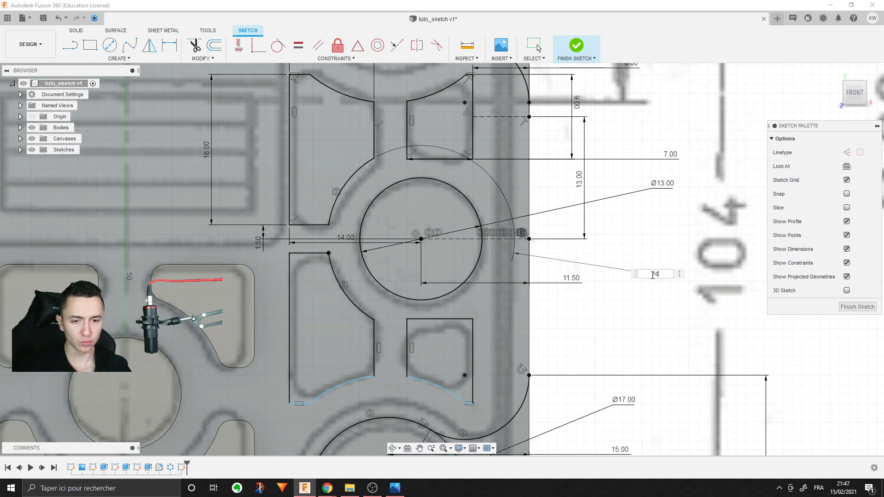
type("10")
key("Return")
Step: Dimension the small lower pocket's arc around the lower screw head with a radius of 13 mm
middle_click_drag(490, 313, 452, 197)
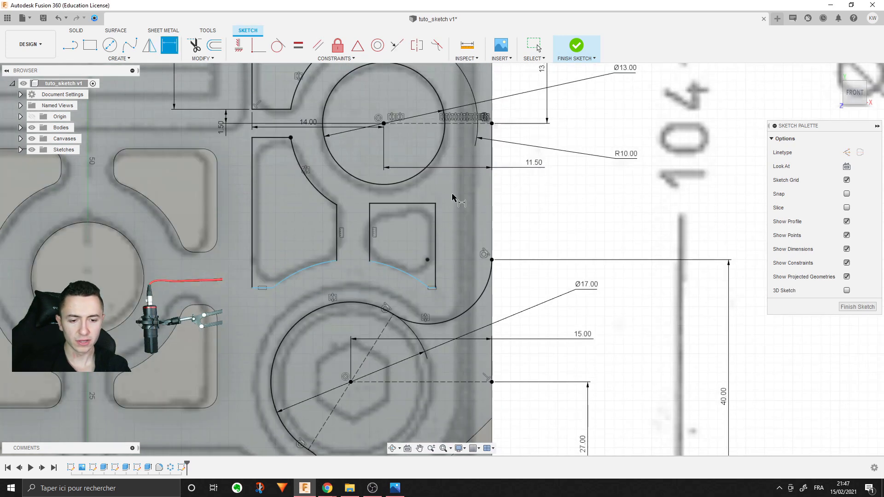
left_click(398, 268)
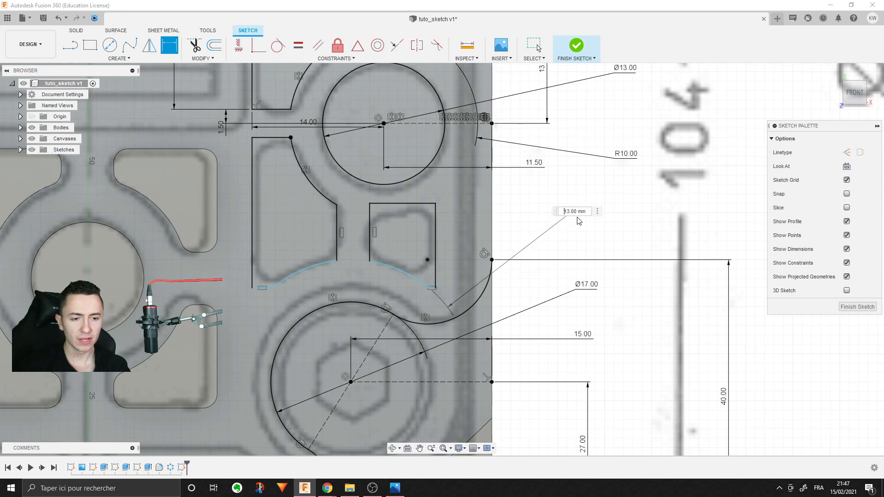
left_click(575, 218)
key("Return")
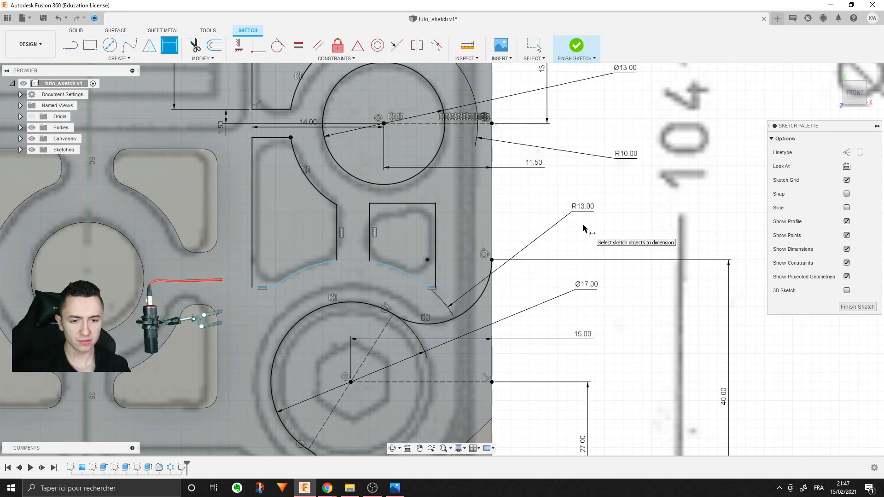
Step: Fully constrain the short bottom edges of the two lower pockets at their outer corners
scroll(437, 309, "up", 4)
left_click(239, 45)
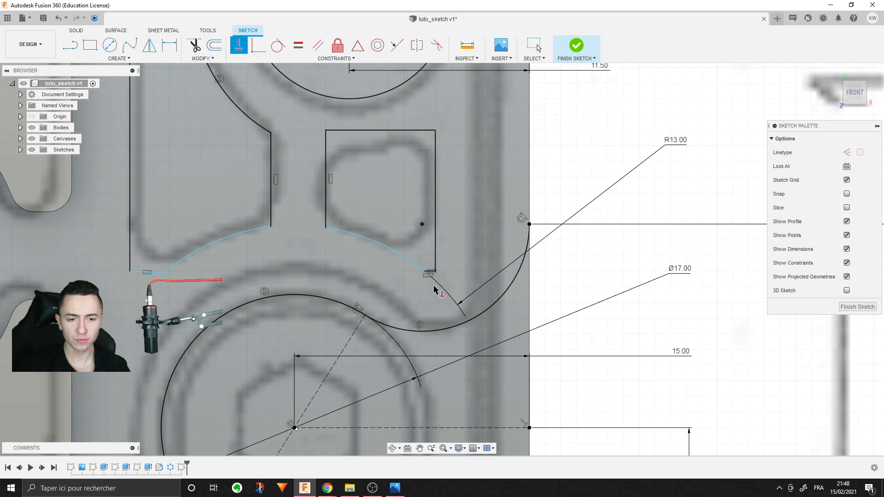
key("Escape")
left_click(436, 271)
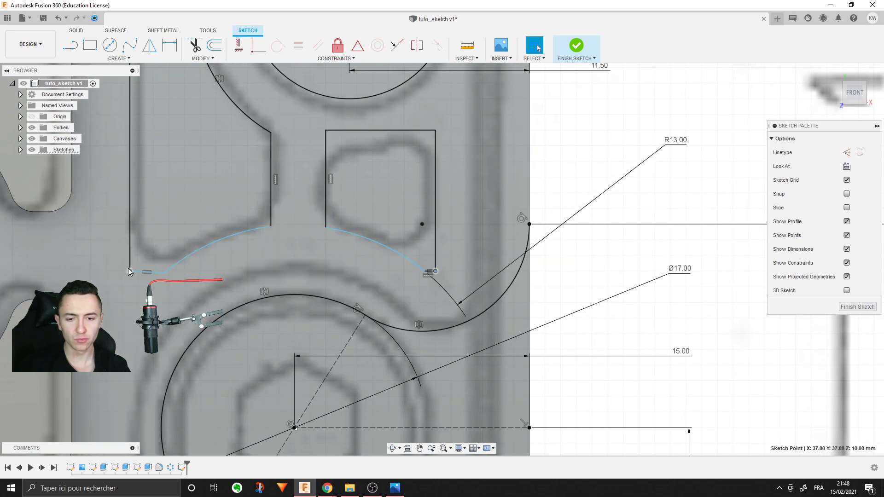
left_click_drag(164, 274, 171, 257)
left_click_drag(174, 274, 174, 277)
left_click(154, 271)
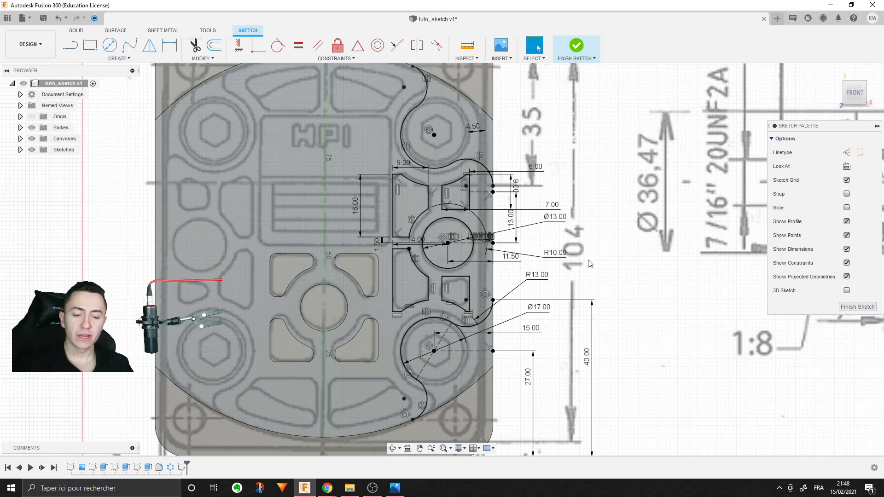
Step: Reposition the 27 mm, Ø17 mm and R13 mm dimension labels so they clear each other around the lower screw head
scroll(568, 285, "up", 3)
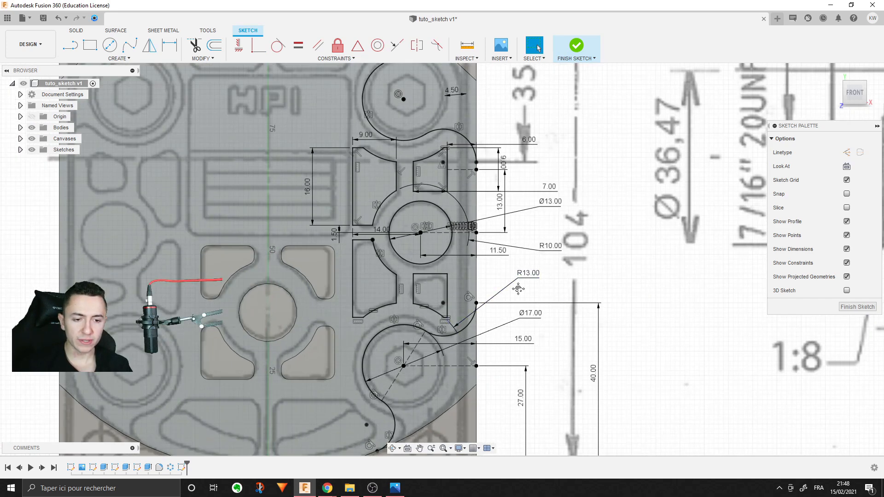
mouse_move(543, 214)
left_mouse_down()
mouse_move(548, 208)
mouse_move(532, 200)
left_mouse_up()
scroll(537, 249, "down", 3)
scroll(548, 282, "up", 3)
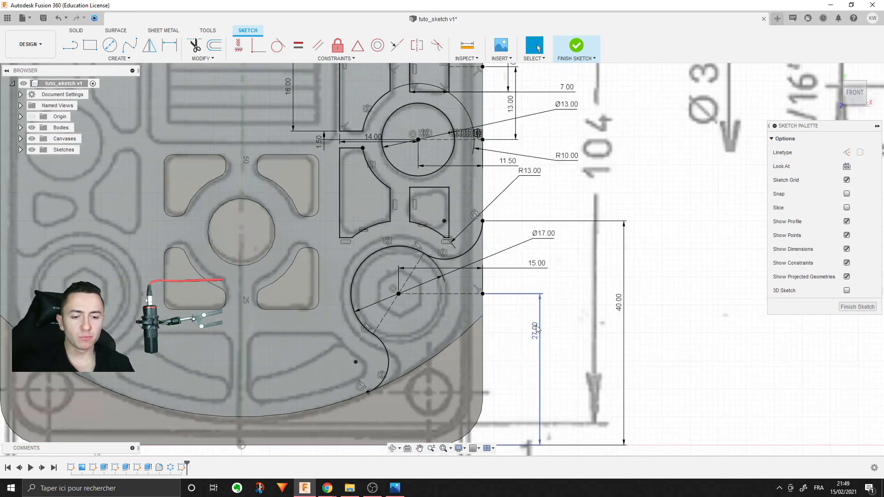
left_click_drag(540, 238, 561, 292)
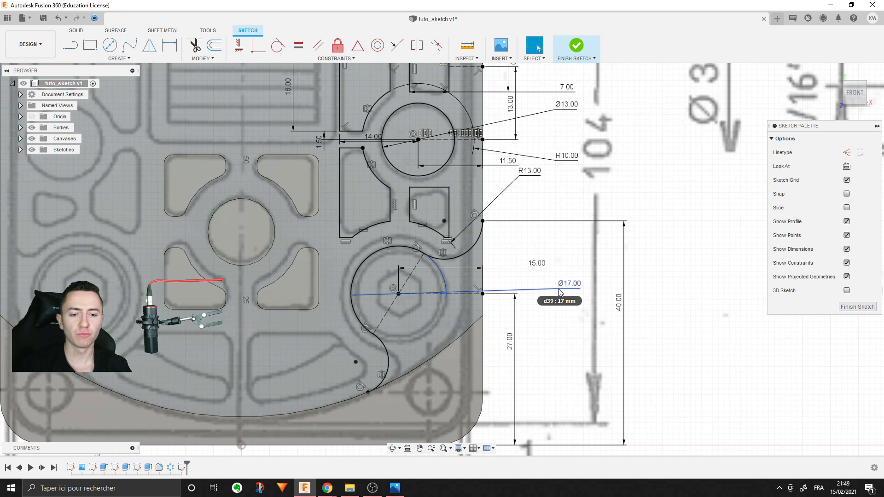
scroll(519, 286, "up", 3)
mouse_move(567, 124)
left_mouse_down()
mouse_move(539, 154)
mouse_move(421, 190)
mouse_move(435, 162)
mouse_move(242, 215)
left_mouse_up()
middle_click_drag(408, 213, 354, 357)
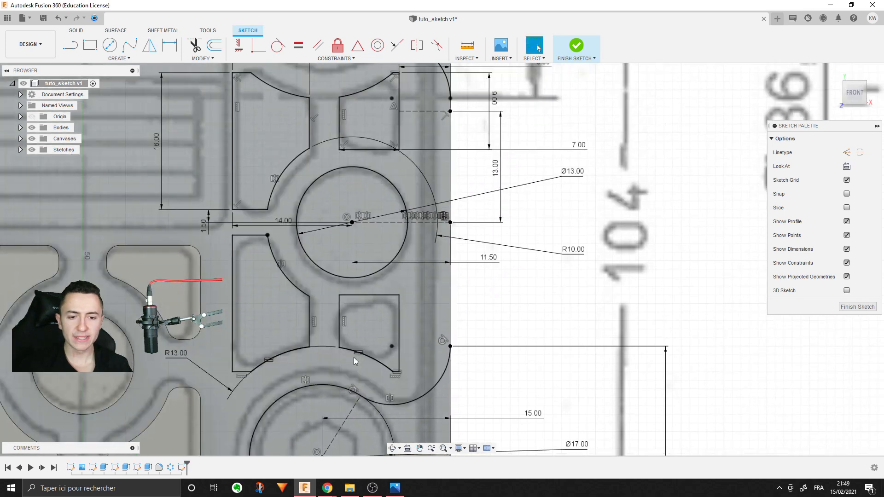
Step: Draw a vertical construction line from the origin up to the plate's top edge as the part's centreline
scroll(354, 357, "down", 3)
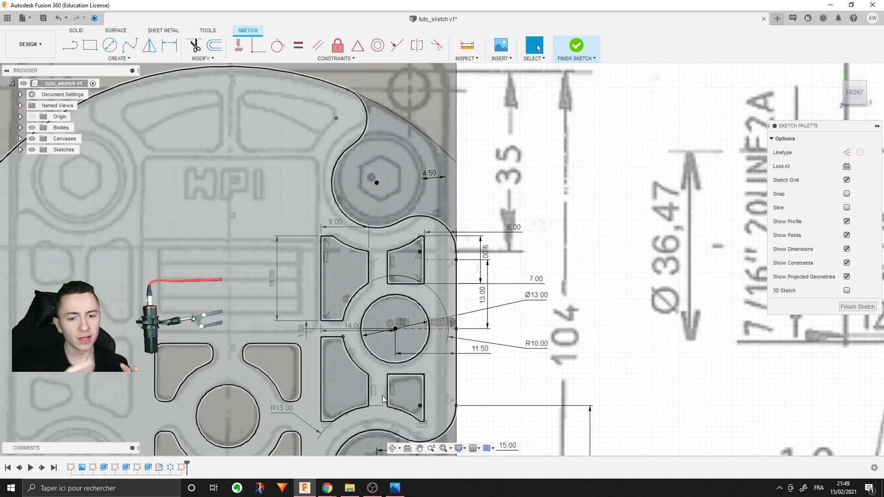
scroll(308, 205, "down", 4)
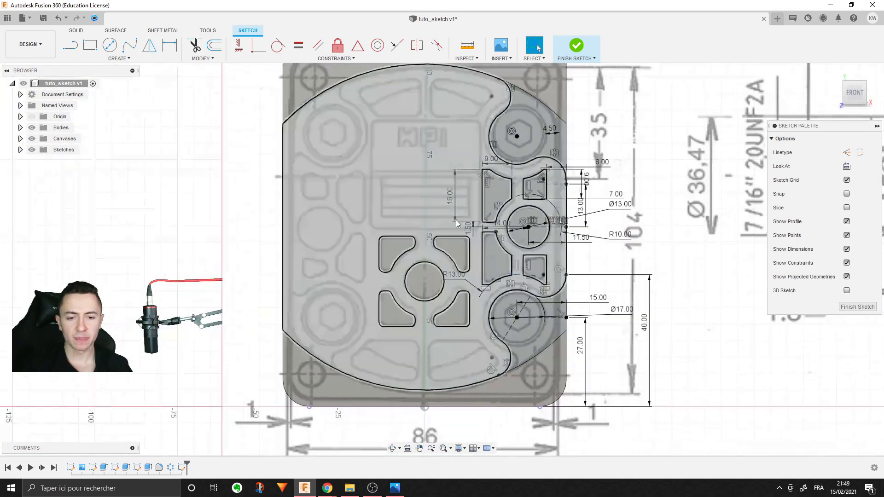
middle_click_drag(373, 328, 363, 335)
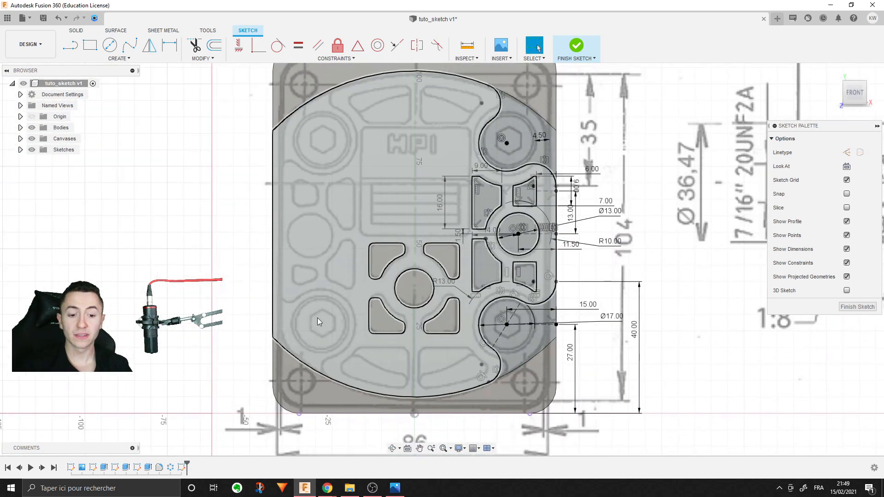
left_click(70, 45)
left_click(847, 152)
middle_click_drag(416, 429, 416, 375)
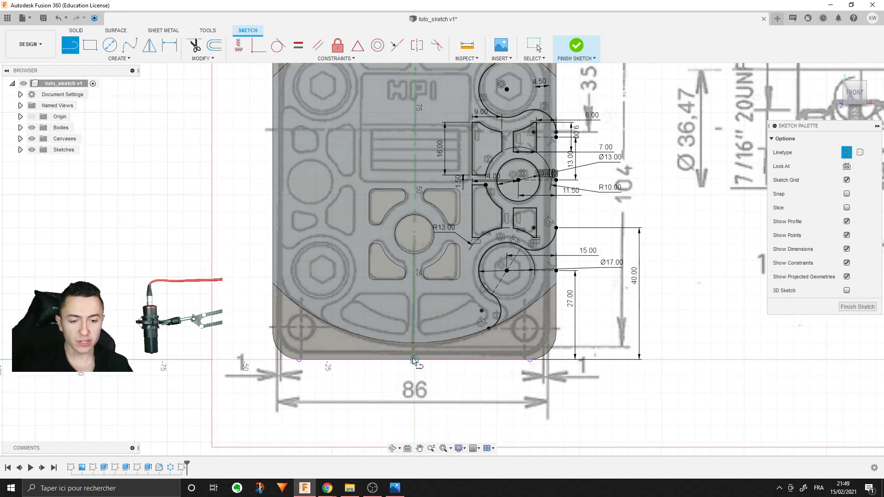
left_click(413, 361)
scroll(413, 361, "down", 3)
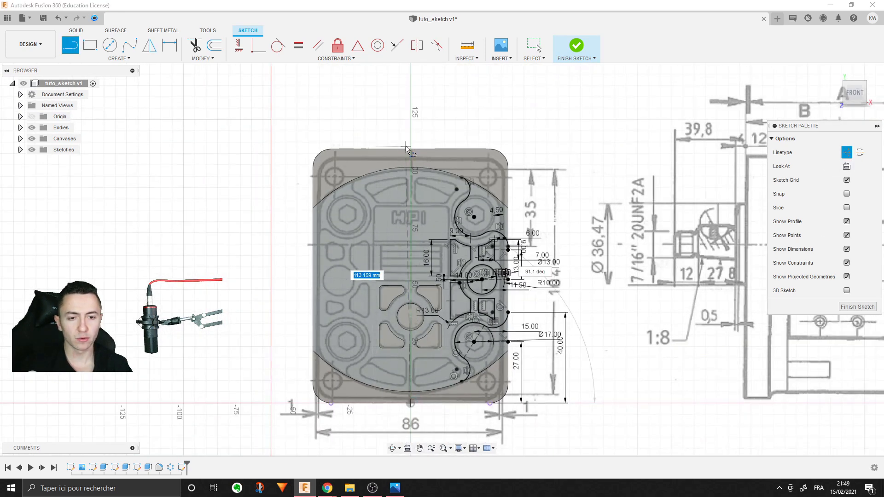
left_click(410, 148)
scroll(416, 182, "up", 4)
middle_click_drag(414, 436, 442, 177)
key("Escape")
left_click(435, 258)
middle_click_drag(168, 234, 137, 382)
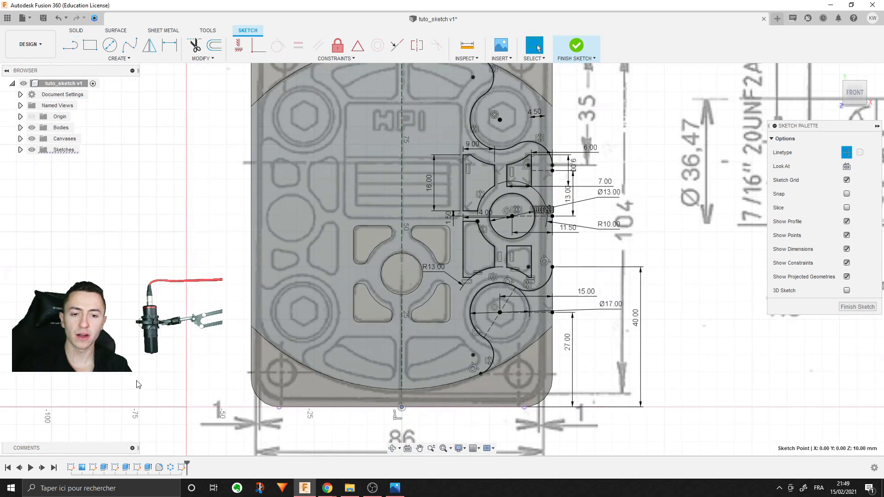
Step: Mirror the right-side screw-head contours, four pockets and Ø13 circle about the vertical centreline
scroll(389, 212, "down", 2)
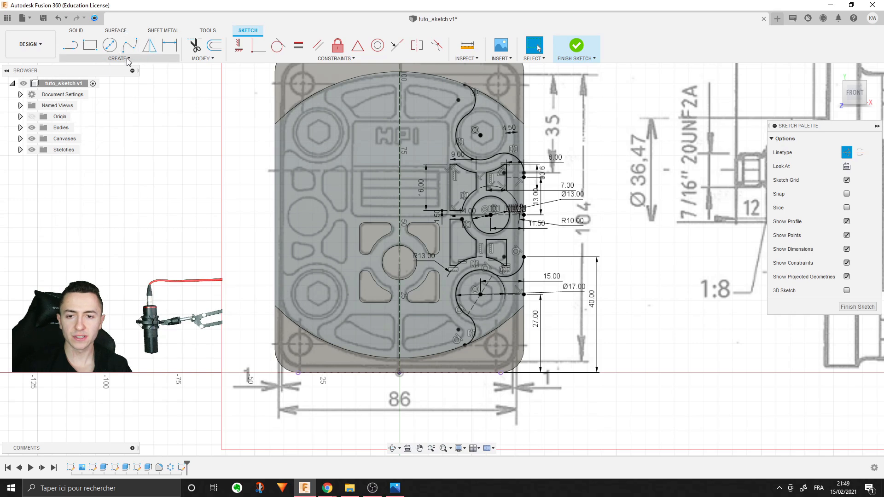
left_click(149, 45)
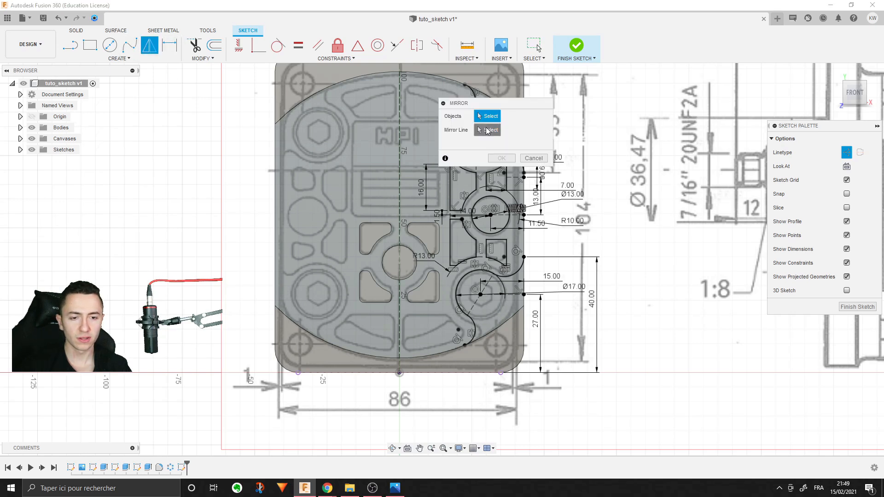
left_click(399, 134)
left_click_drag(465, 103, 589, 97)
scroll(487, 105, "up", 3)
double_click(461, 98)
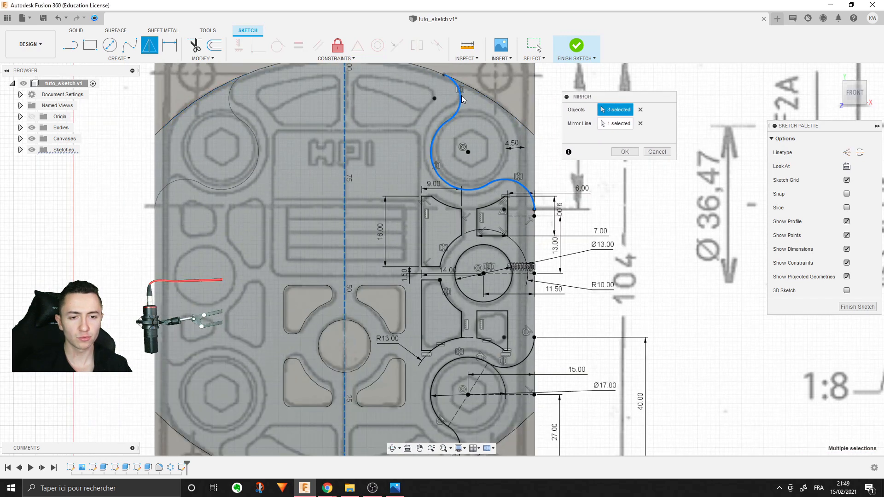
middle_click_drag(471, 214, 463, 166)
double_click(455, 177)
double_click(472, 177)
left_click(460, 206)
double_click(445, 262)
double_click(469, 276)
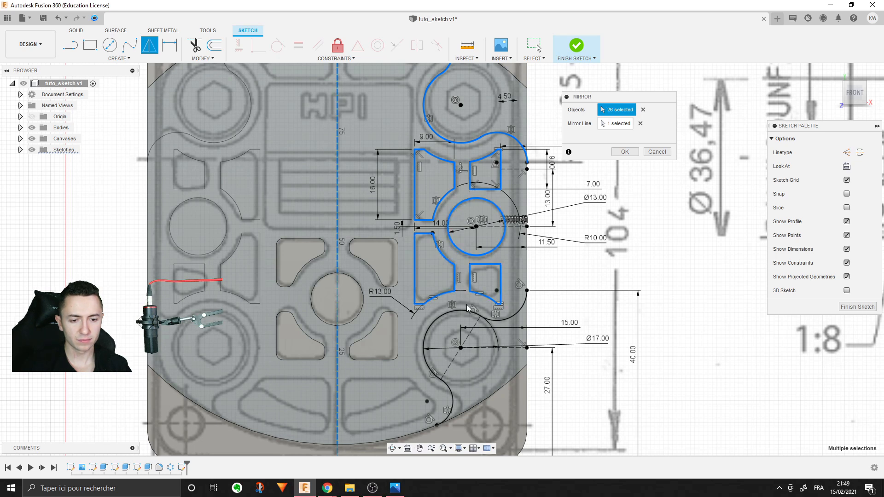
double_click(465, 310)
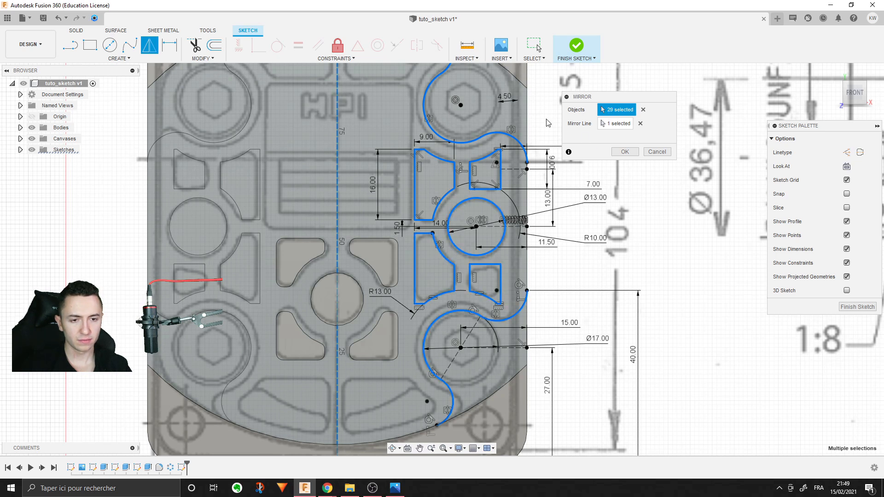
left_click(625, 151)
Step: Start an extrusion with the left-side profiles: both corner regions, the four small pockets and the circle
left_click(76, 30)
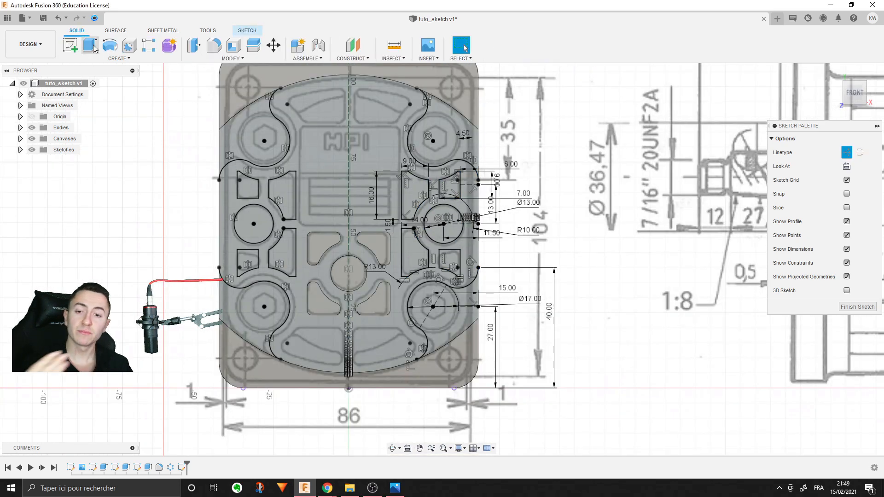
left_click(90, 45)
left_click(264, 146)
left_click(247, 187)
left_click(282, 196)
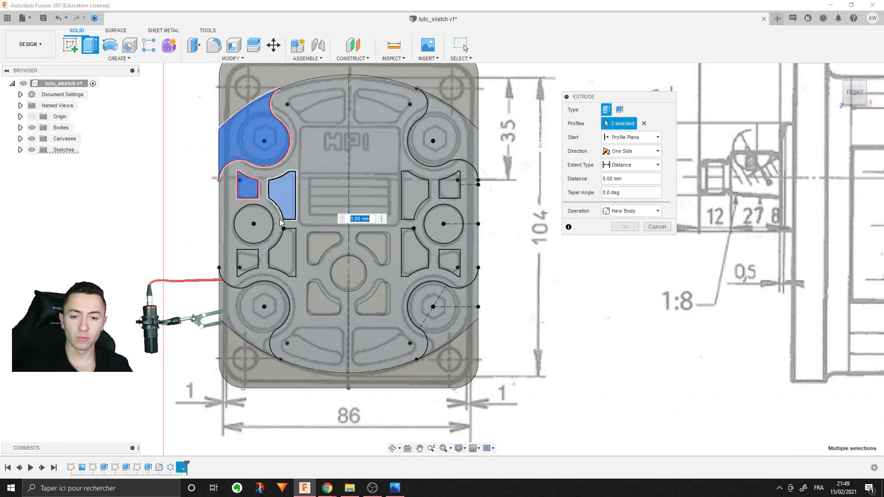
left_click(257, 227)
left_click(248, 263)
left_click(288, 254)
left_click(251, 327)
Step: Add the right-side corner regions and four pockets, the central circle and its four surrounding pockets to the extrusion profiles
left_click(447, 327)
left_click(447, 122)
left_click(415, 193)
left_click(414, 253)
left_click(449, 187)
left_click(450, 265)
left_click(349, 275)
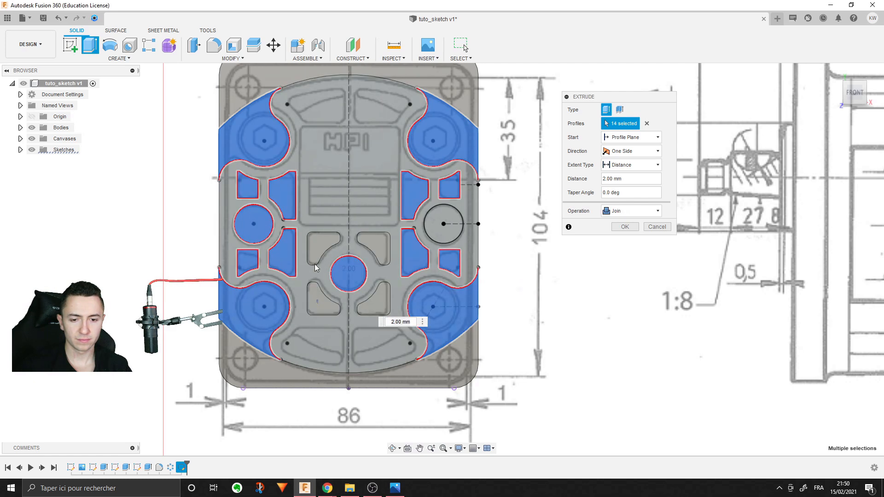
left_click(323, 301)
left_click(324, 248)
left_click(386, 252)
left_click(379, 295)
Step: Extrude the selected profiles 2 mm and join them to the plate
middle_click_drag(413, 256, 362, 202, "shift")
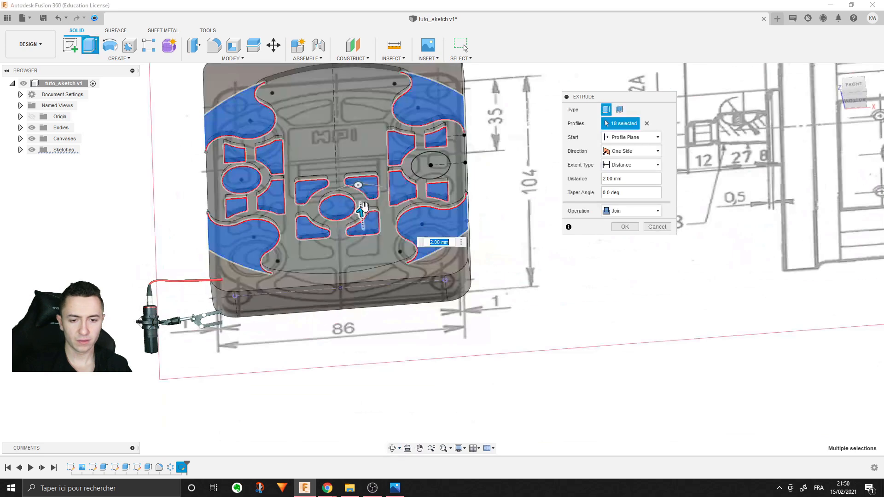
left_click_drag(362, 210, 366, 232)
middle_click_drag(366, 233, 551, 208, "shift")
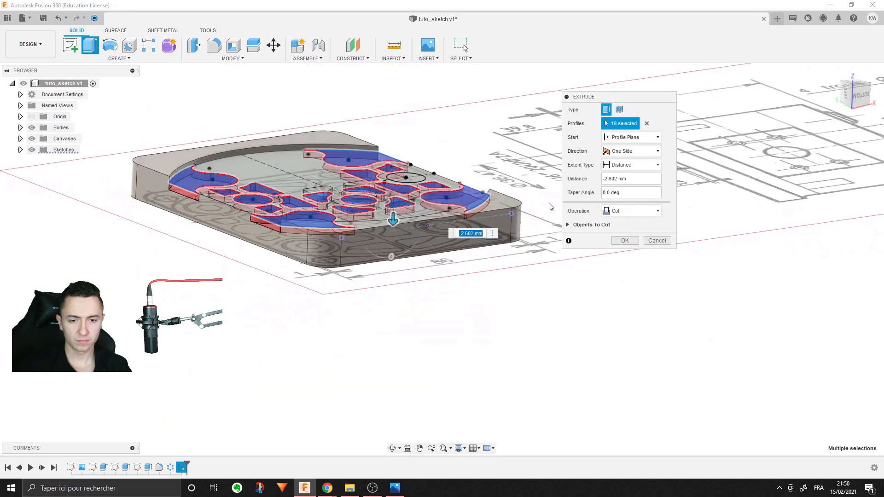
type("2")
left_click(627, 228)
Step: Show the reference canvases again and compare the extruded part with the drawing in the front view
middle_click_drag(570, 329, 559, 372, "shift")
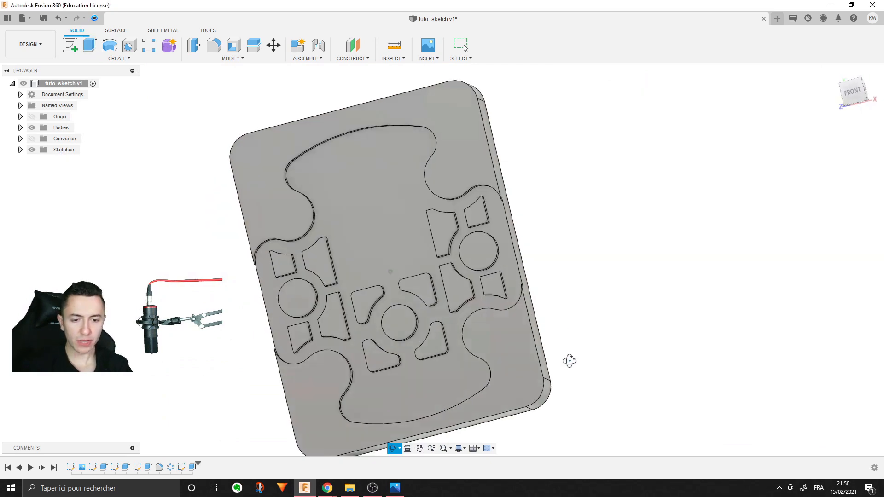
left_click(32, 139)
middle_click_drag(411, 217, 391, 235, "shift")
left_click(858, 92)
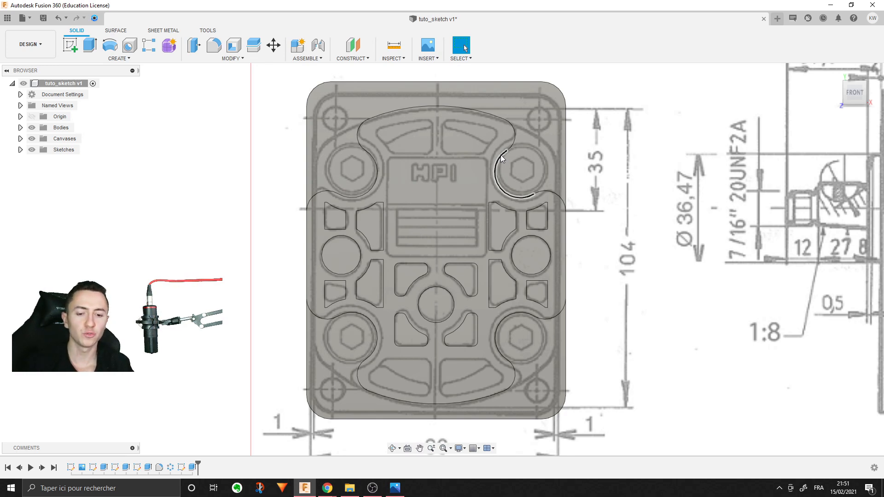
scroll(501, 155, "up", 2)
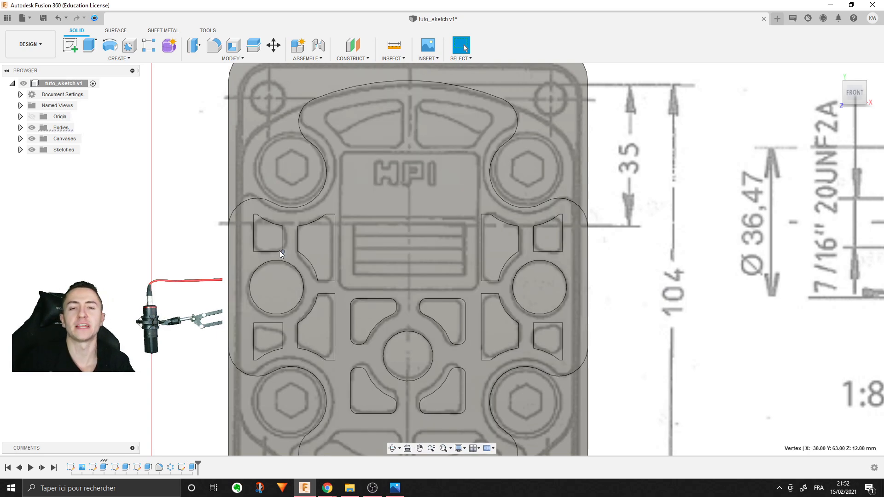
middle_click_drag(551, 372, 573, 313)
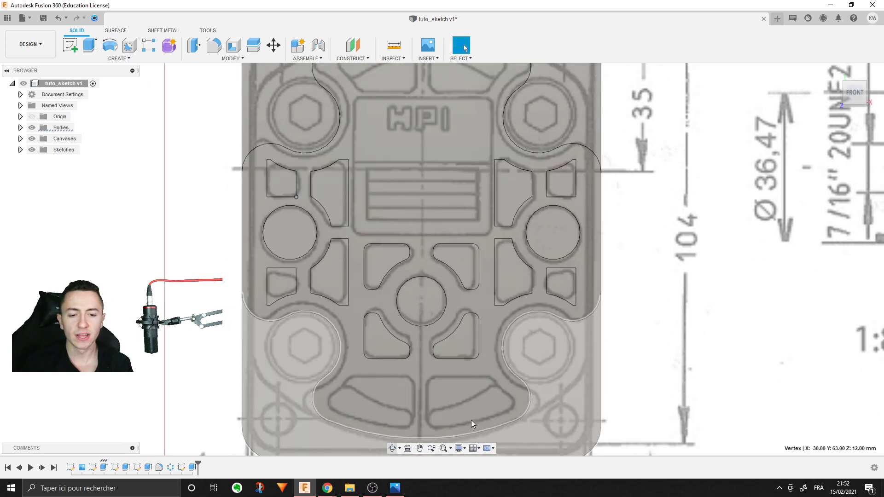
middle_click_drag(686, 244, 691, 278)
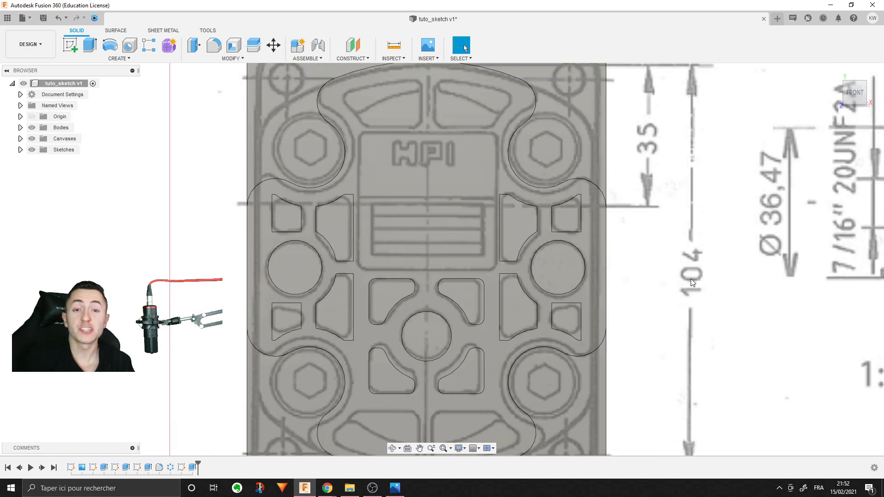